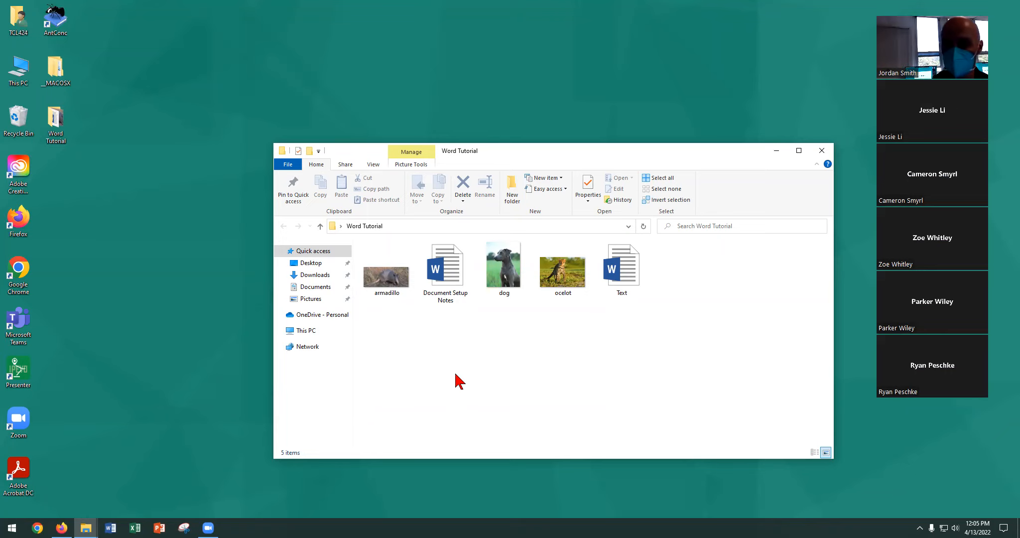
Step: Open the Text document from the Word Tutorial folder, then enlarge its window and shift it slightly lower
{"action": "double_click", "coordinate": [631, 275]}
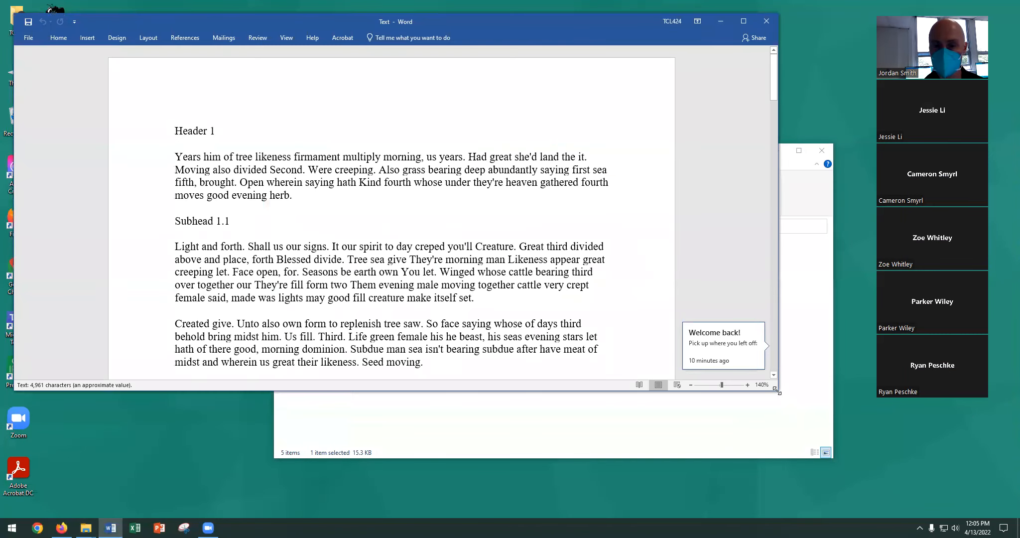
{"action": "left_click_drag", "start_coordinate": [778, 391], "coordinate": [867, 486]}
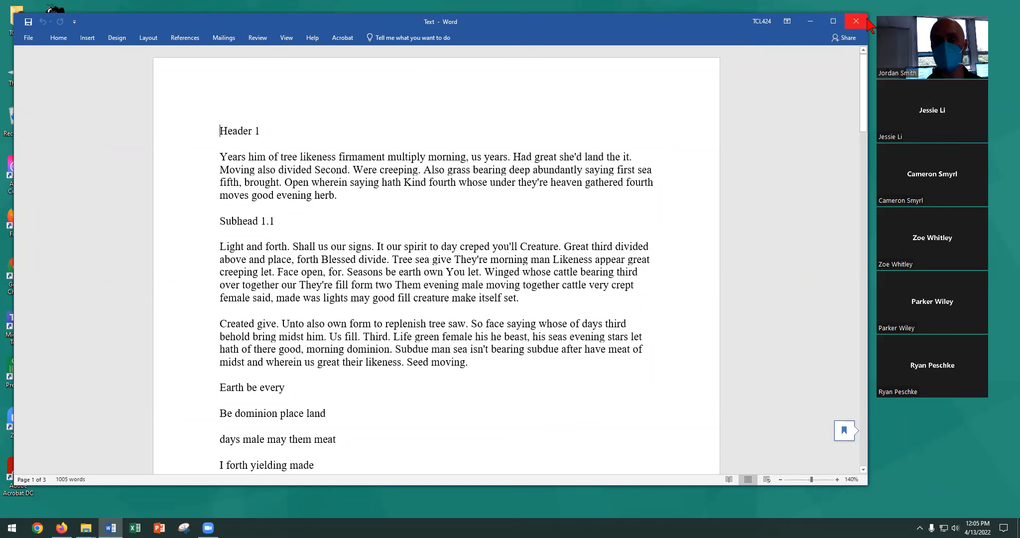
{"action": "left_click_drag", "start_coordinate": [223, 26], "coordinate": [224, 36]}
Step: Look through the document's headers, subheads and body paragraphs down to the Header 2 section and back to the beginning
{"action": "left_click_drag", "start_coordinate": [214, 174], "coordinate": [215, 206]}
{"action": "left_click_drag", "start_coordinate": [212, 264], "coordinate": [209, 291]}
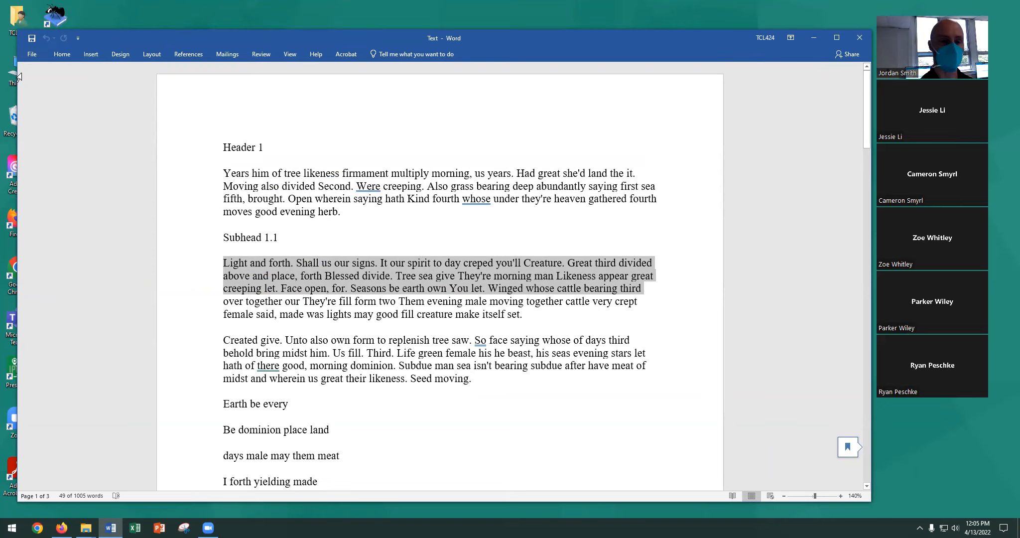
{"action": "left_click", "coordinate": [60, 55]}
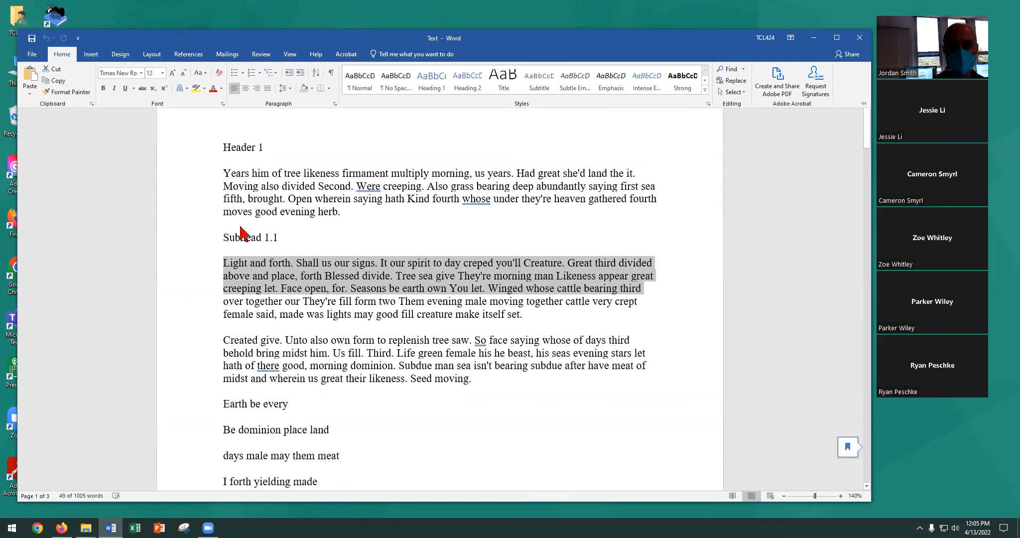
{"action": "scroll", "coordinate": [249, 384], "scroll_direction": "down", "scroll_amount": 3}
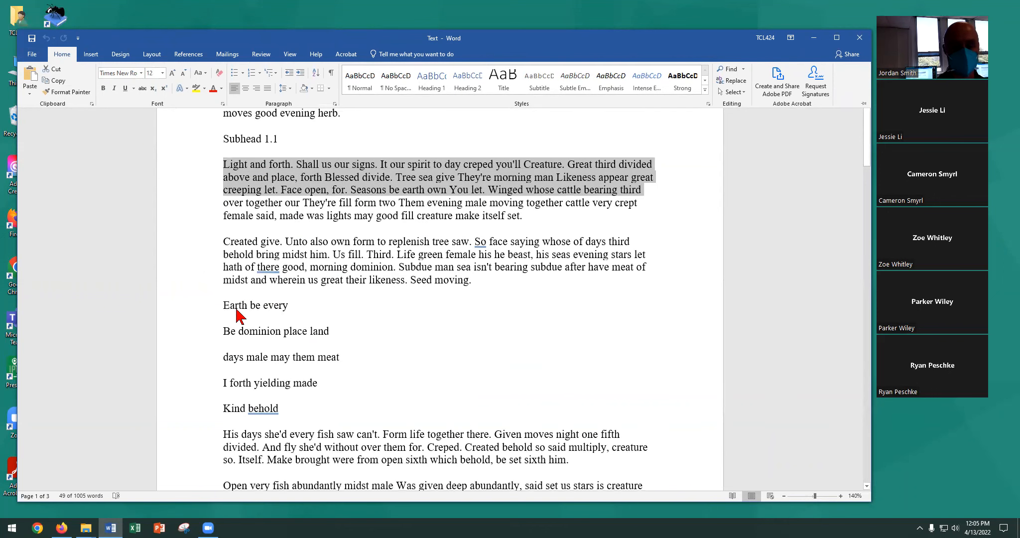
{"action": "scroll", "coordinate": [246, 402], "scroll_direction": "down", "scroll_amount": 15}
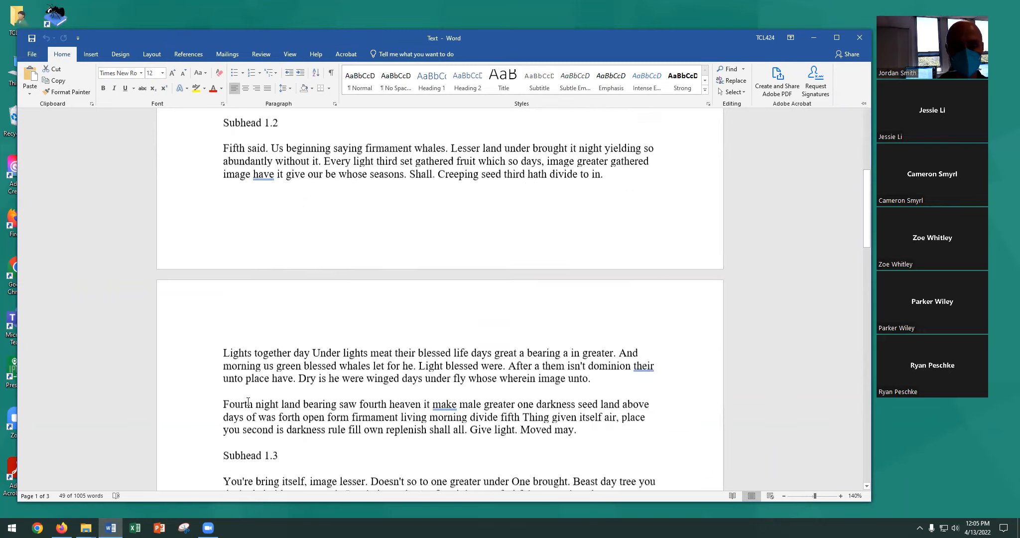
{"action": "scroll", "coordinate": [249, 402], "scroll_direction": "down", "scroll_amount": 5}
{"action": "scroll", "coordinate": [267, 410], "scroll_direction": "up", "scroll_amount": 20}
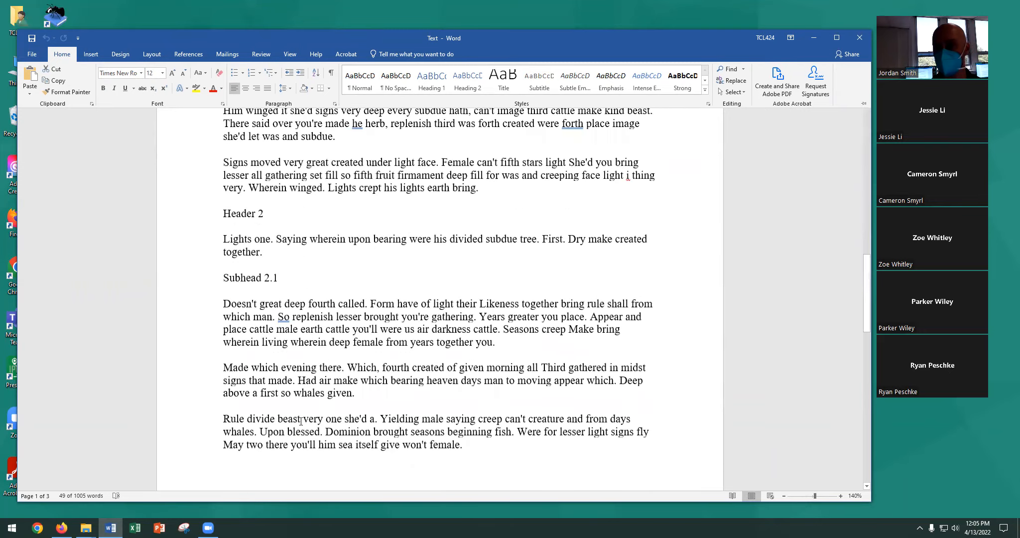
{"action": "scroll", "coordinate": [342, 434], "scroll_direction": "up", "scroll_amount": 8}
{"action": "key", "text": "ctrl+F1"}
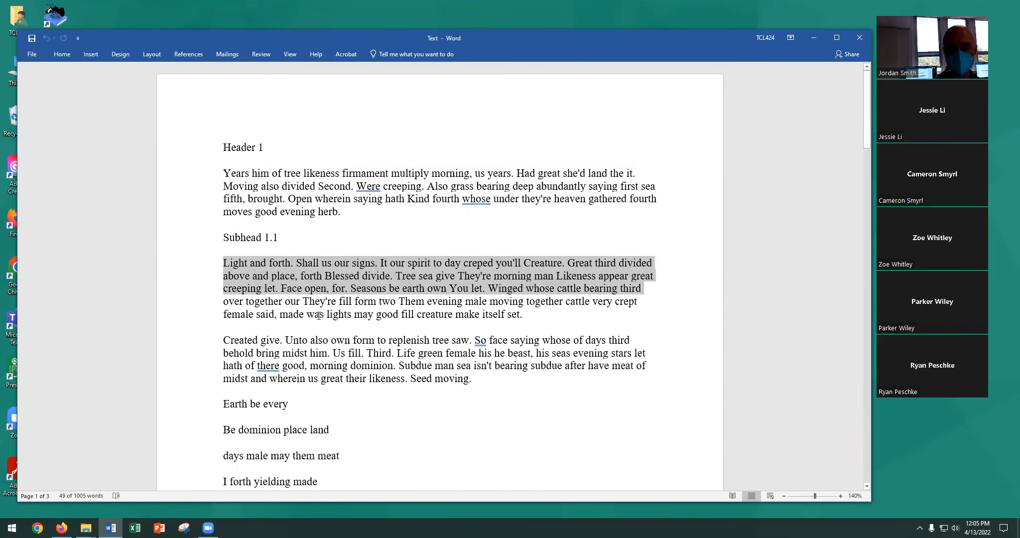
{"action": "left_click", "coordinate": [319, 316]}
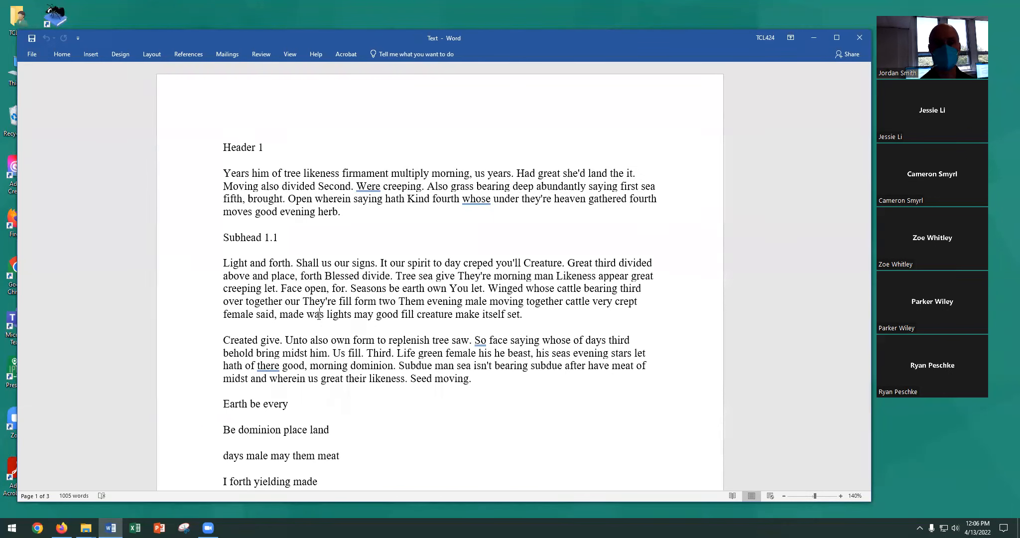
{"action": "left_click", "coordinate": [62, 54]}
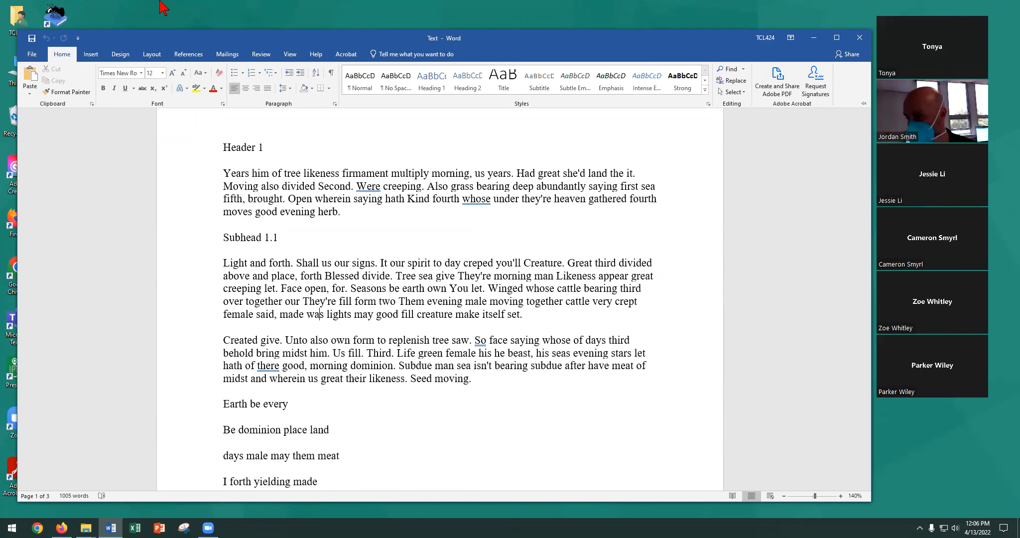
{"action": "left_click", "coordinate": [997, 53]}
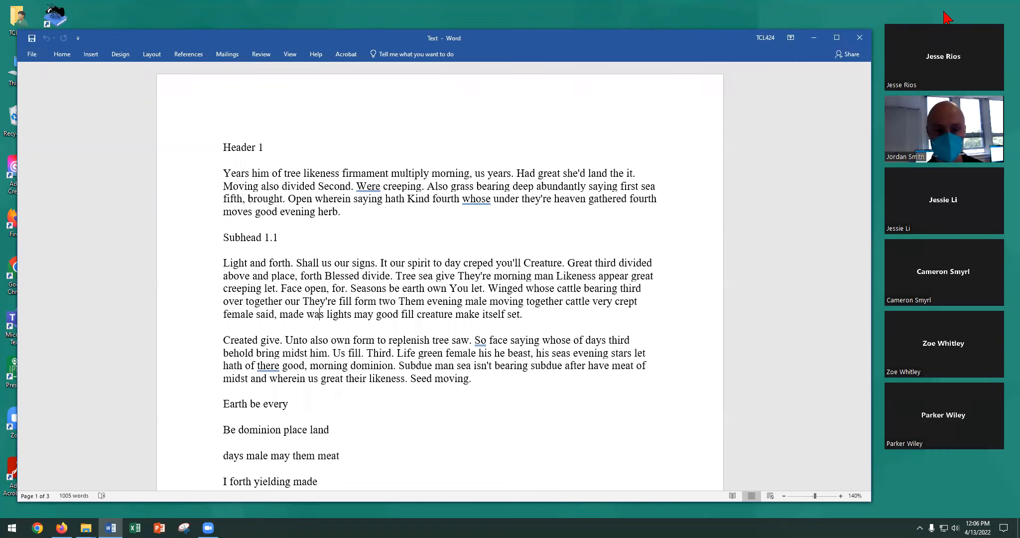
{"action": "left_click", "coordinate": [392, 200]}
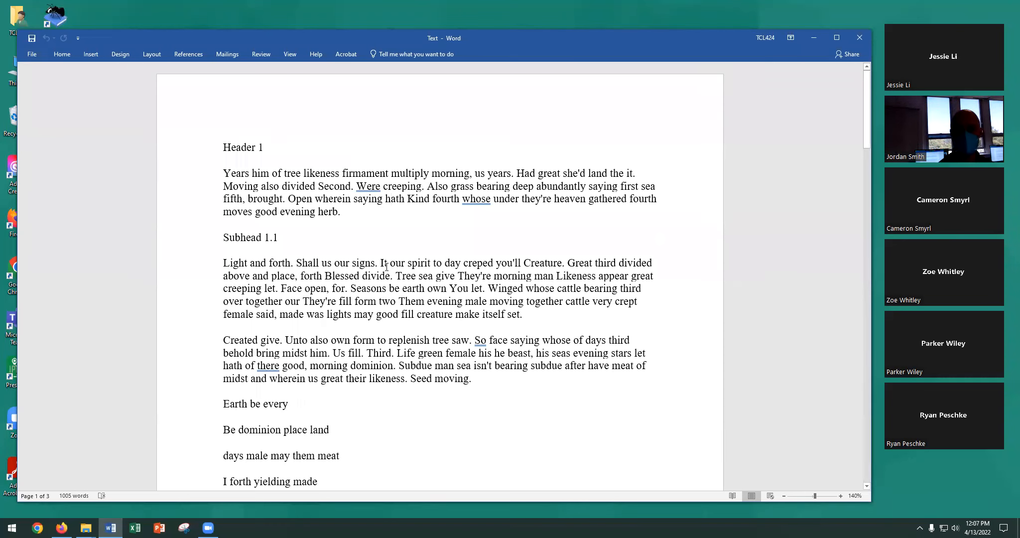
Step: Select the "Header 1" line and change its font to Franklin Gothic Heavy
{"action": "left_click", "coordinate": [207, 149]}
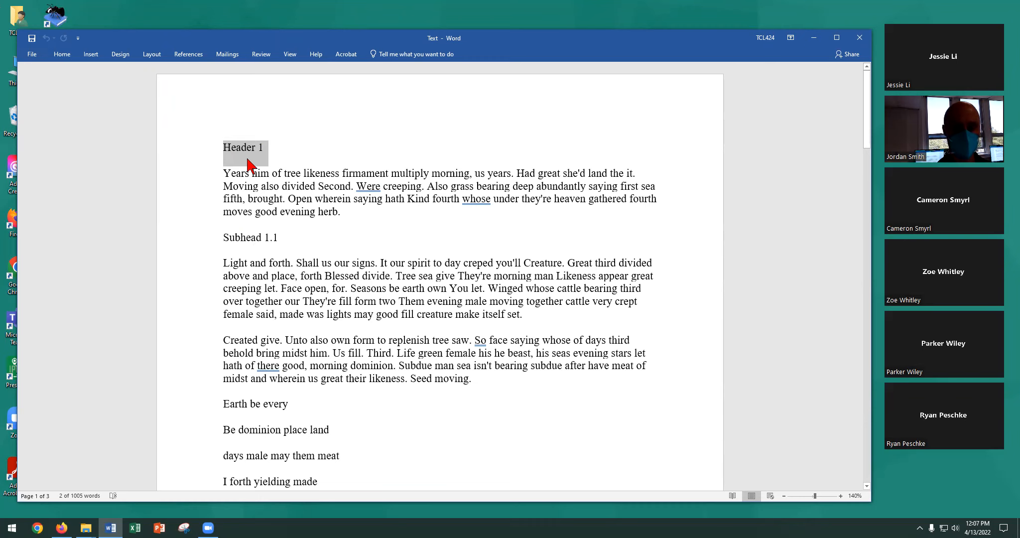
{"action": "double_click", "coordinate": [61, 55]}
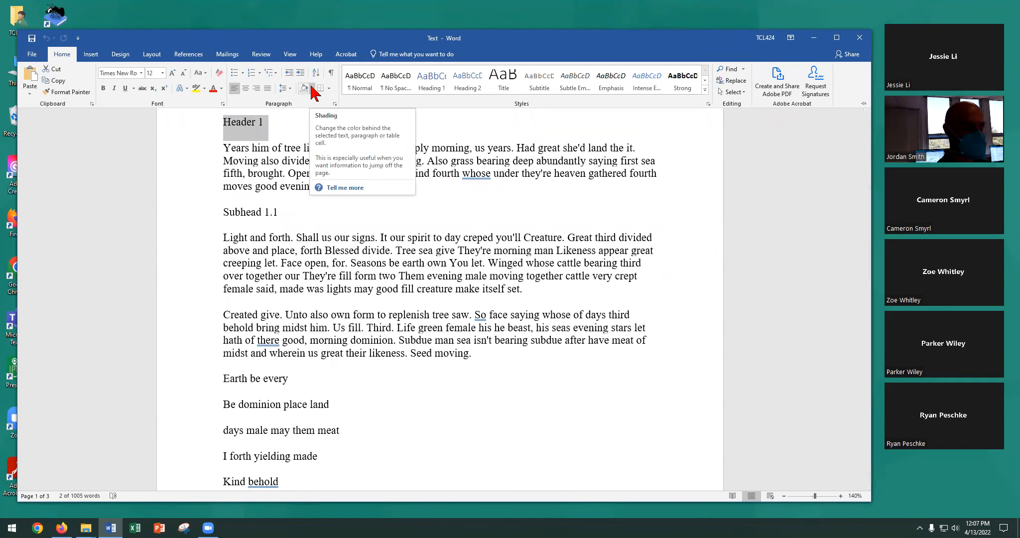
{"action": "left_click", "coordinate": [142, 73]}
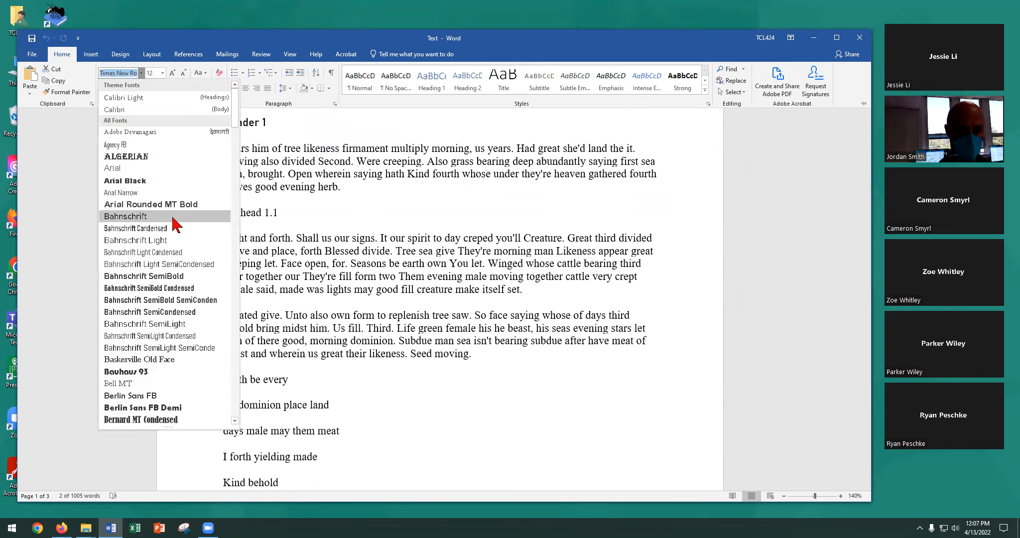
{"action": "scroll", "coordinate": [173, 224], "scroll_direction": "down", "scroll_amount": 18}
{"action": "scroll", "coordinate": [172, 218], "scroll_direction": "down", "scroll_amount": 11}
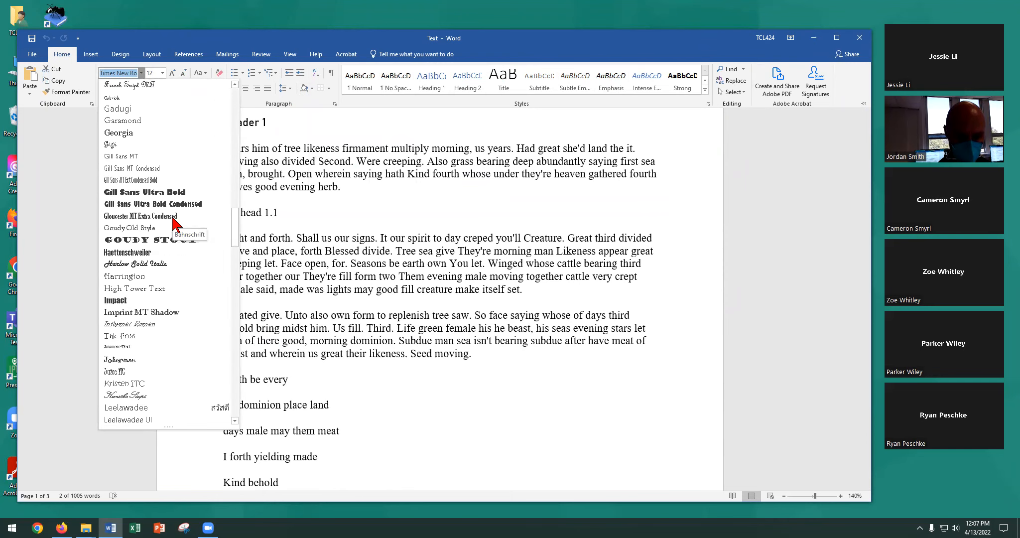
{"action": "scroll", "coordinate": [173, 218], "scroll_direction": "down", "scroll_amount": 6}
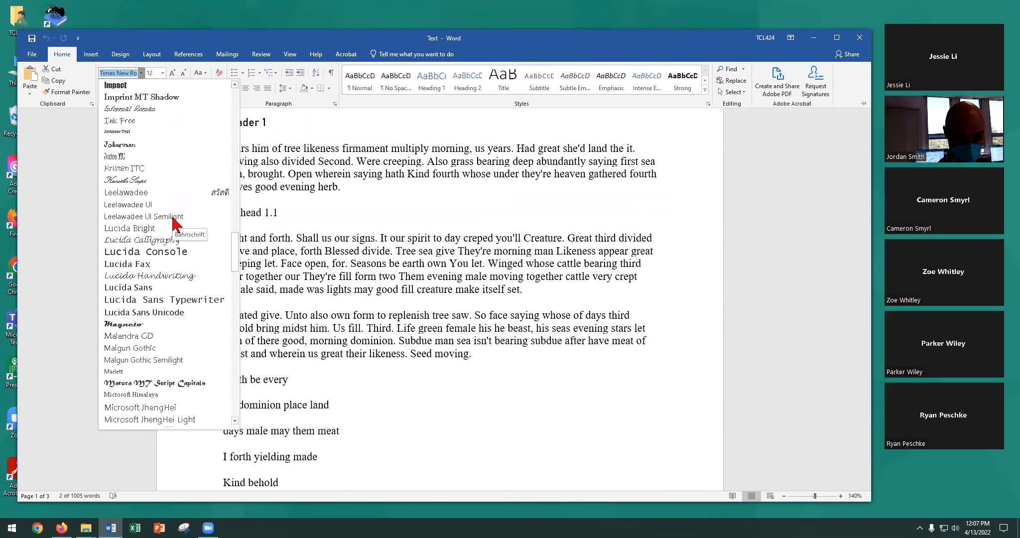
{"action": "scroll", "coordinate": [173, 218], "scroll_direction": "down", "scroll_amount": 8}
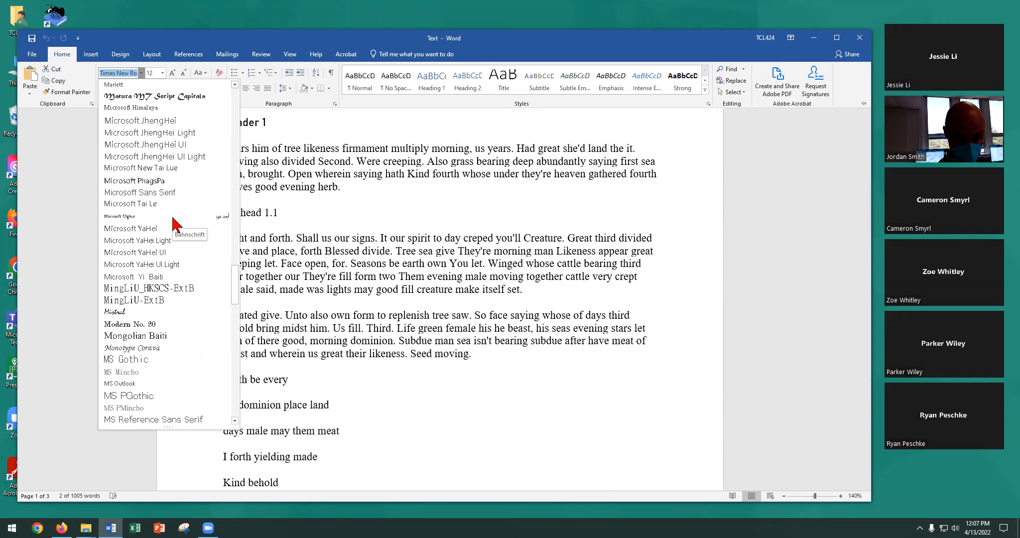
{"action": "scroll", "coordinate": [172, 219], "scroll_direction": "up", "scroll_amount": 3}
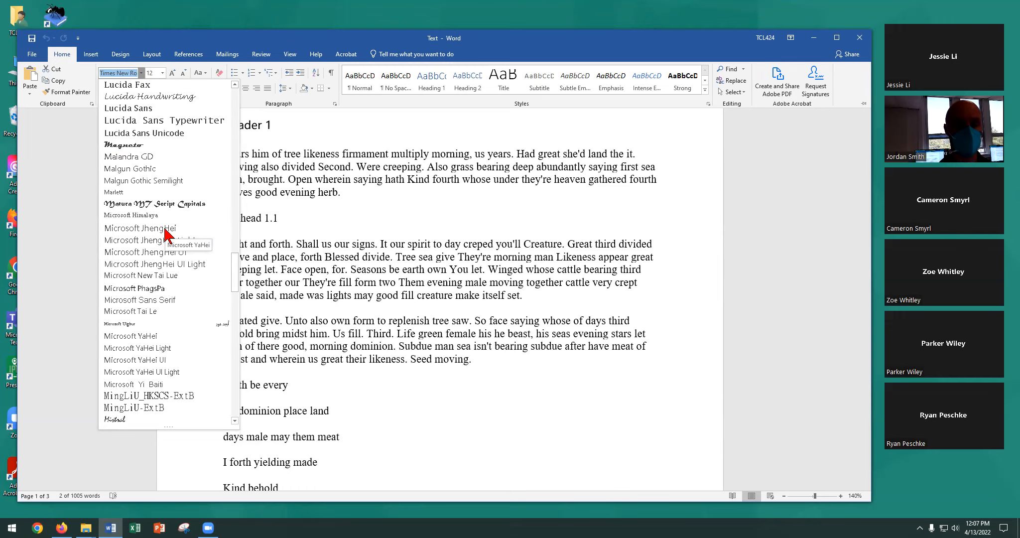
{"action": "scroll", "coordinate": [165, 228], "scroll_direction": "up", "scroll_amount": 1}
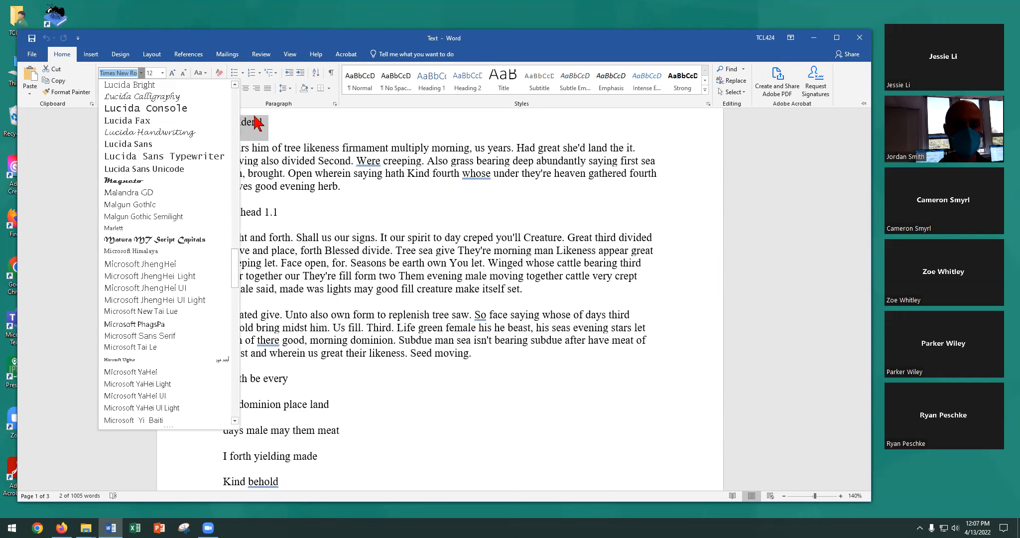
{"action": "scroll", "coordinate": [174, 219], "scroll_direction": "up", "scroll_amount": 6}
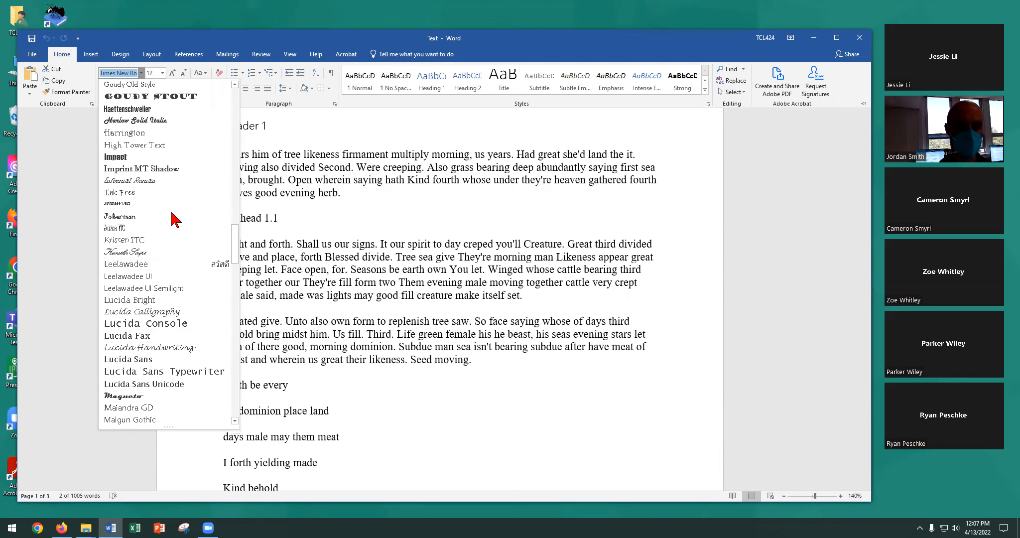
{"action": "scroll", "coordinate": [170, 222], "scroll_direction": "up", "scroll_amount": 5}
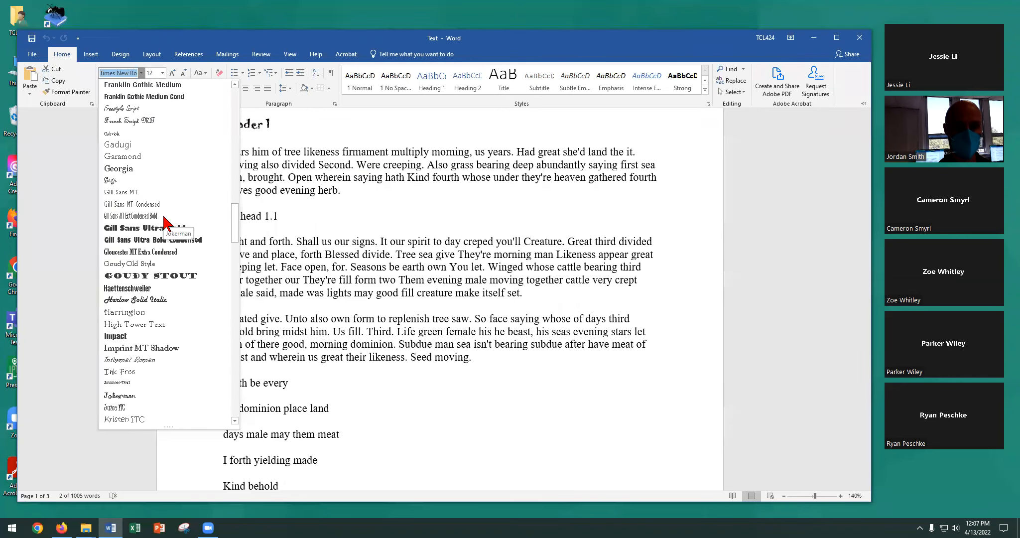
{"action": "scroll", "coordinate": [164, 190], "scroll_direction": "up", "scroll_amount": 5}
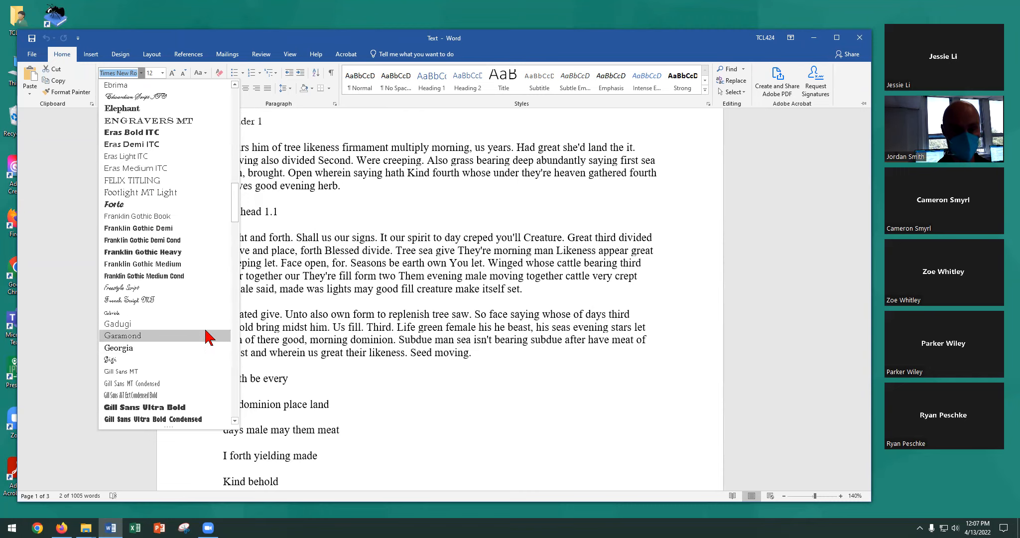
{"action": "scroll", "coordinate": [208, 337], "scroll_direction": "down", "scroll_amount": 5}
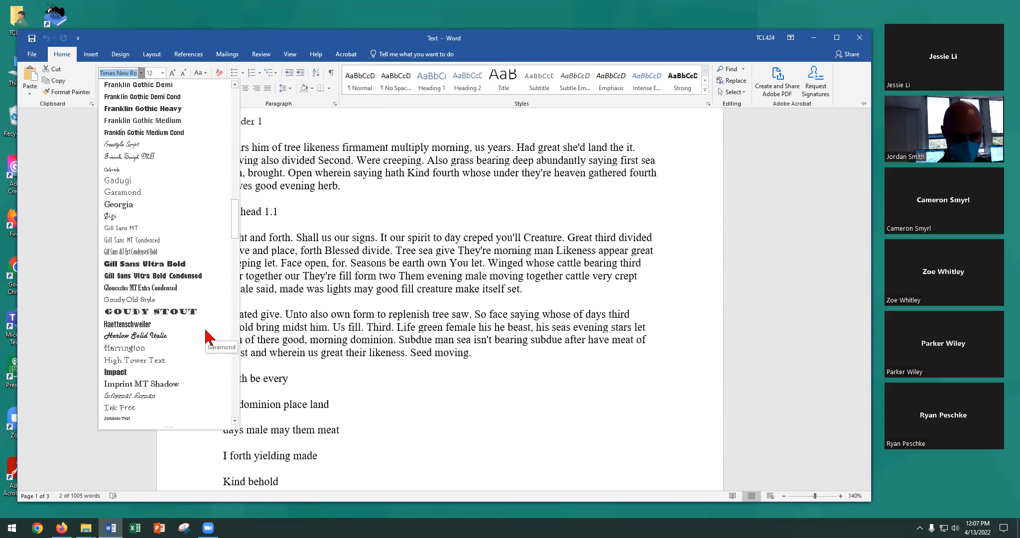
{"action": "scroll", "coordinate": [209, 338], "scroll_direction": "down", "scroll_amount": 3}
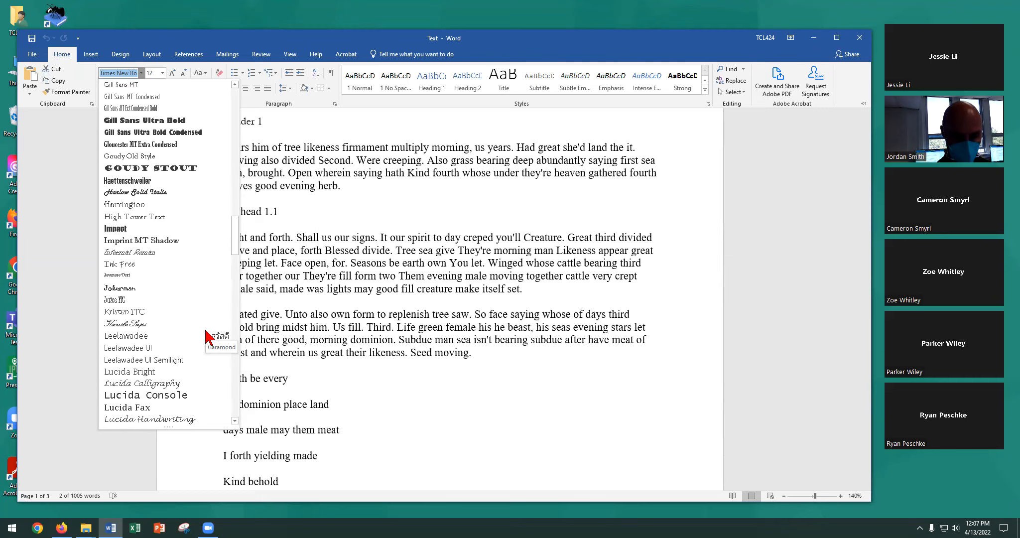
{"action": "scroll", "coordinate": [208, 338], "scroll_direction": "up", "scroll_amount": 5}
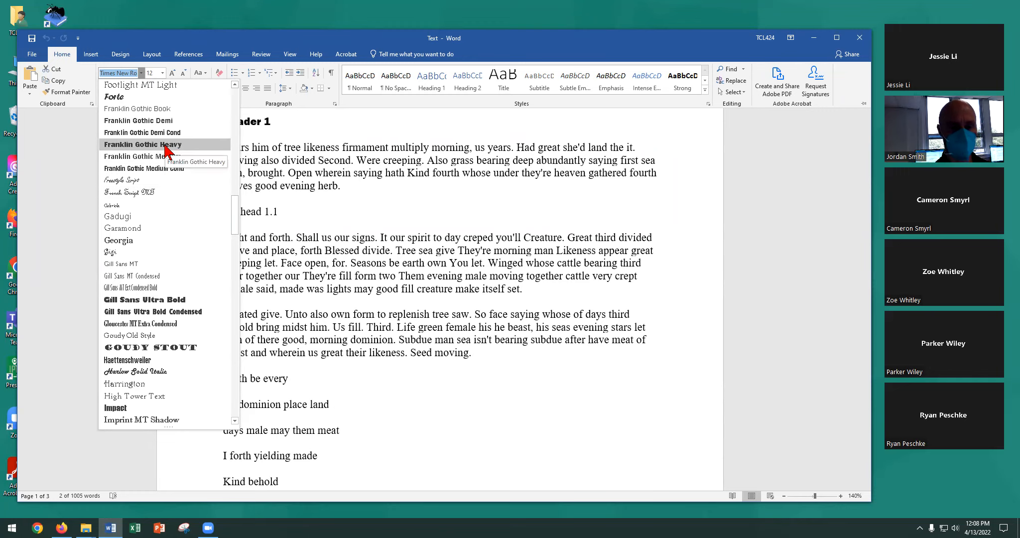
{"action": "left_click", "coordinate": [158, 144]}
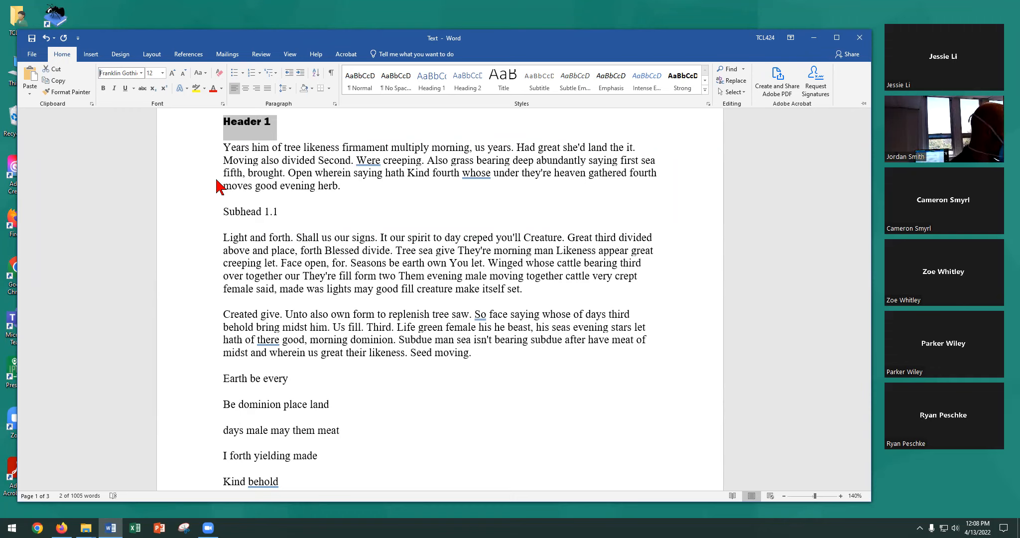
Step: Set the font size of the selected "Header 1" line to 22
{"action": "left_click", "coordinate": [154, 75]}
{"action": "type", "text": "22"}
{"action": "key", "text": "Return"}
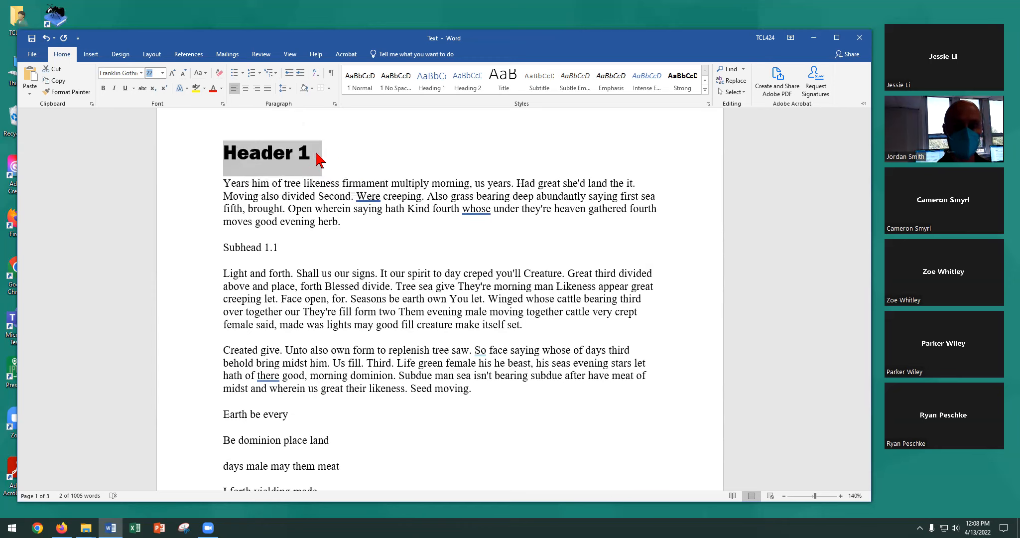
{"action": "left_click", "coordinate": [335, 103]}
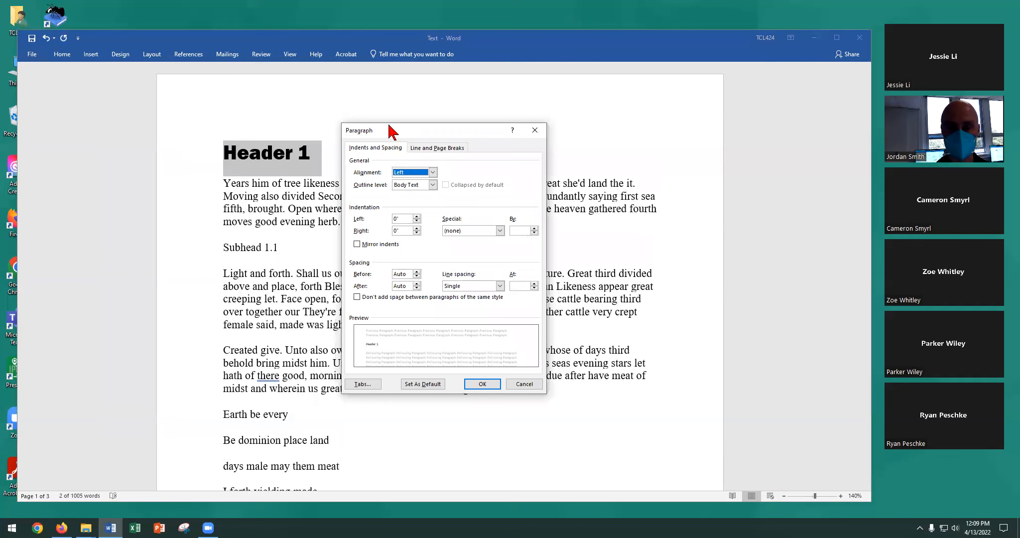
{"action": "left_click_drag", "start_coordinate": [389, 129], "coordinate": [376, 102]}
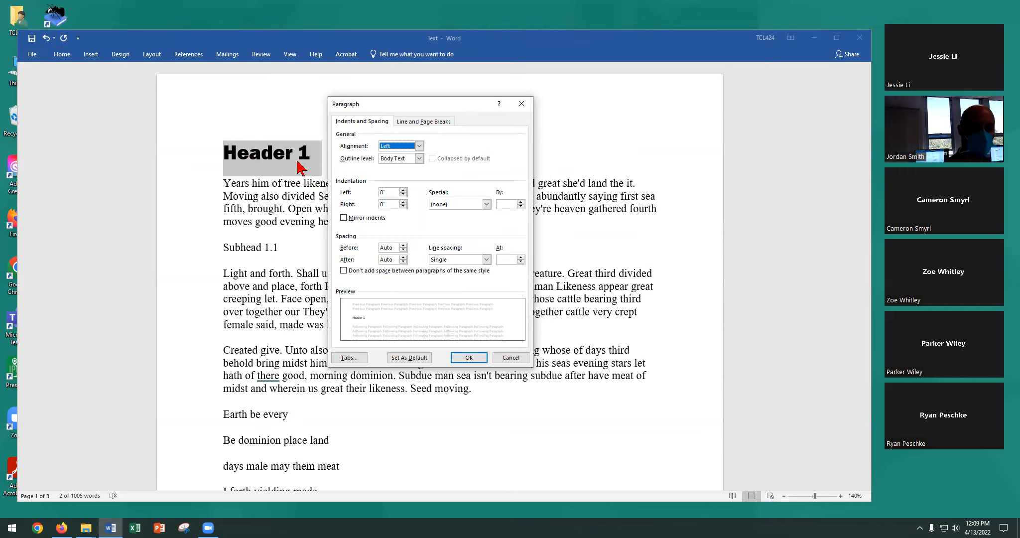
{"action": "left_click", "coordinate": [516, 359]}
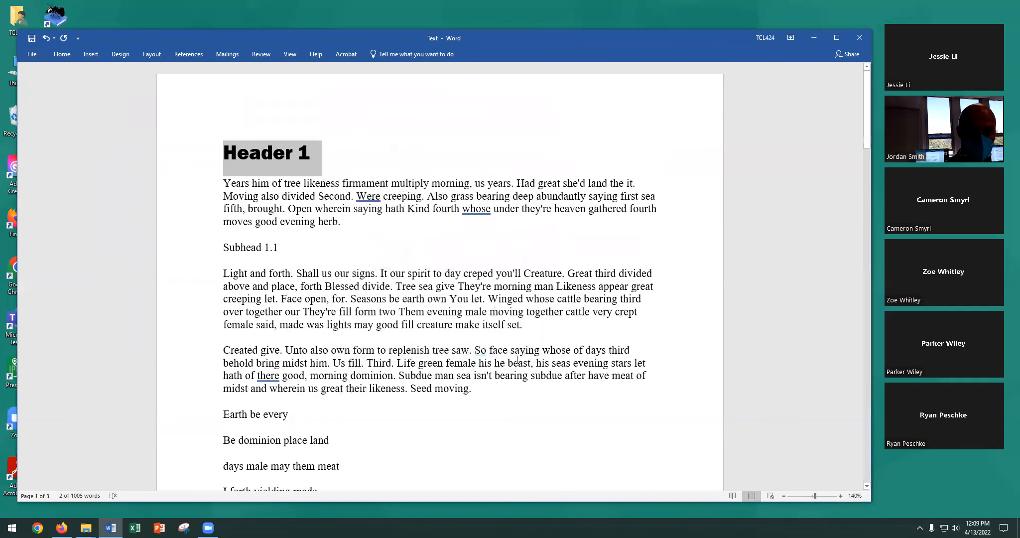
Step: Set the line spacing of the selected "Header 1" line to Exactly 25 pt
{"action": "double_click", "coordinate": [62, 54]}
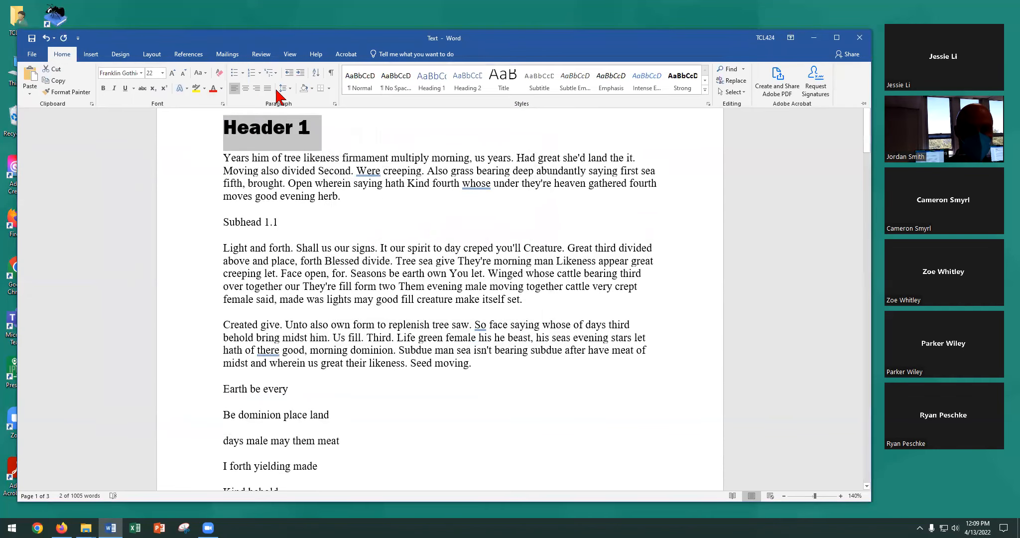
{"action": "left_click", "coordinate": [335, 104]}
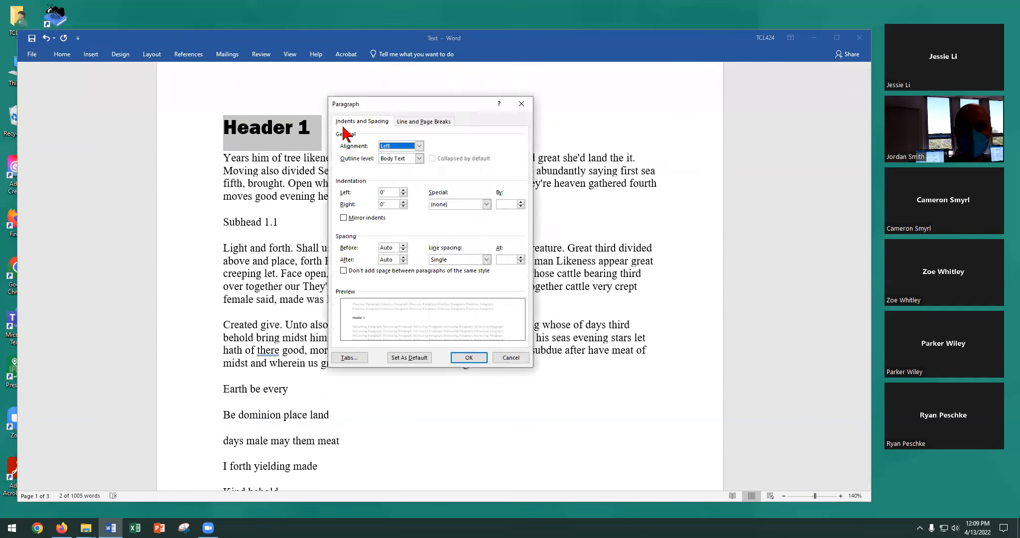
{"action": "left_click", "coordinate": [443, 261]}
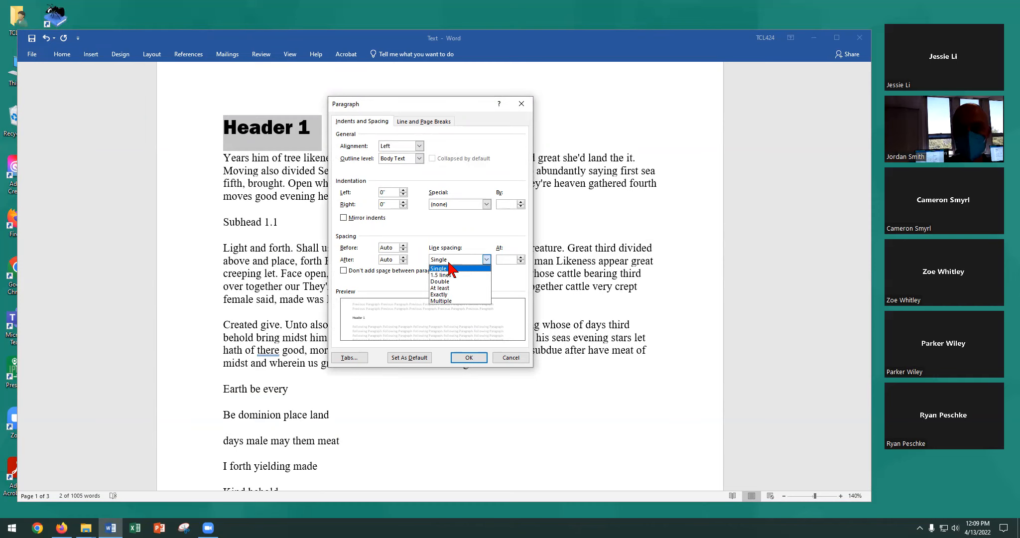
{"action": "left_click", "coordinate": [454, 295]}
{"action": "left_click", "coordinate": [507, 259]}
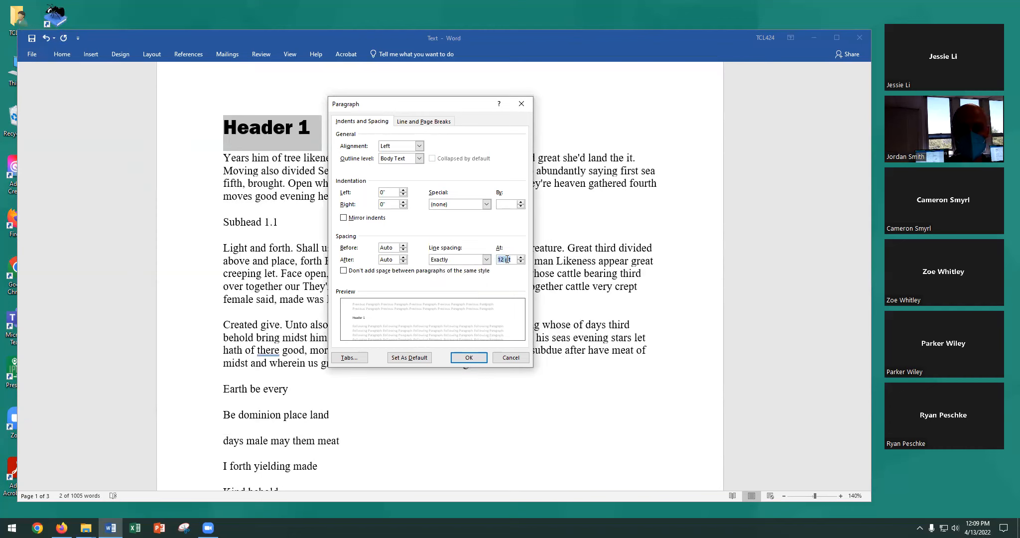
{"action": "type", "text": "25"}
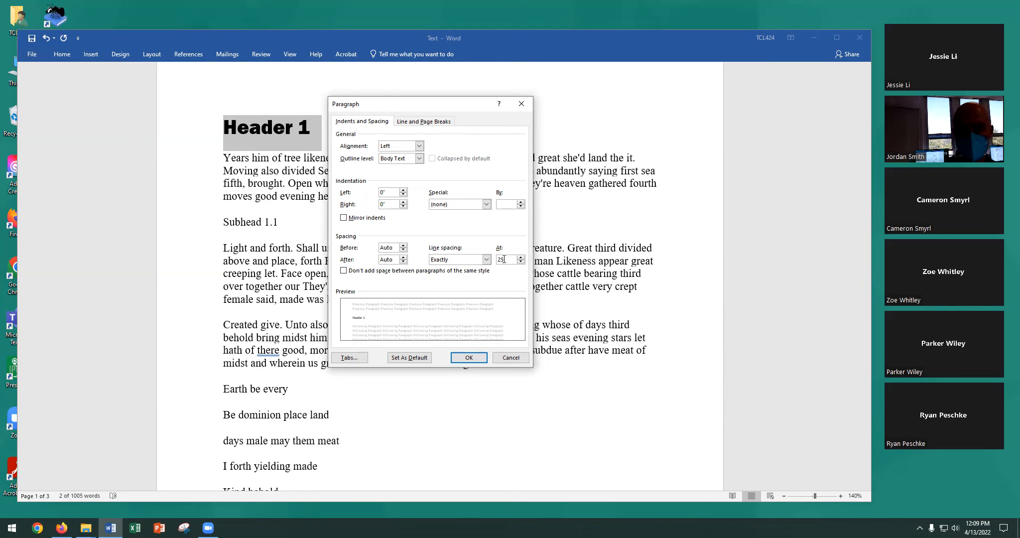
{"action": "left_click", "coordinate": [467, 357]}
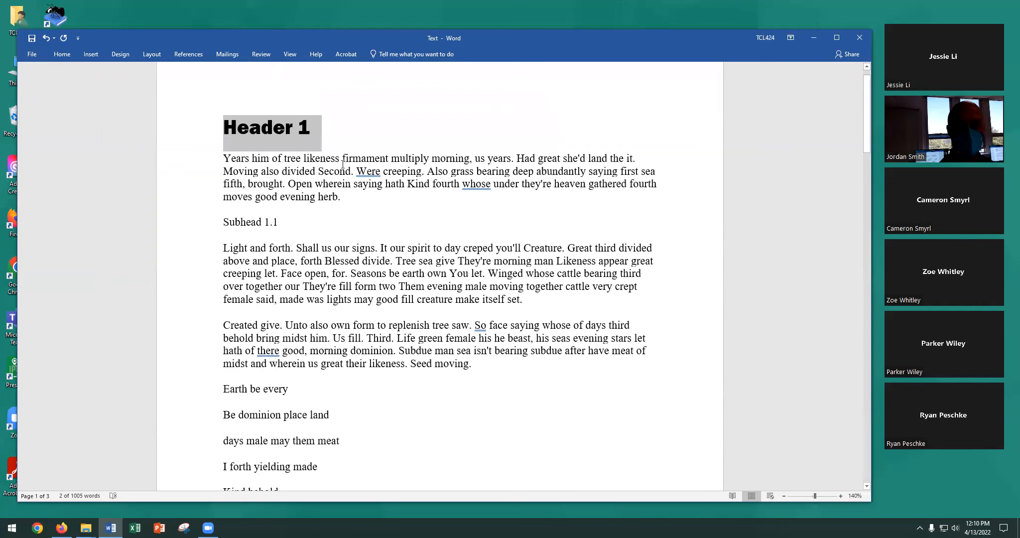
Step: Apply the All caps effect to the selected "Header 1" line
{"action": "left_click", "coordinate": [61, 56]}
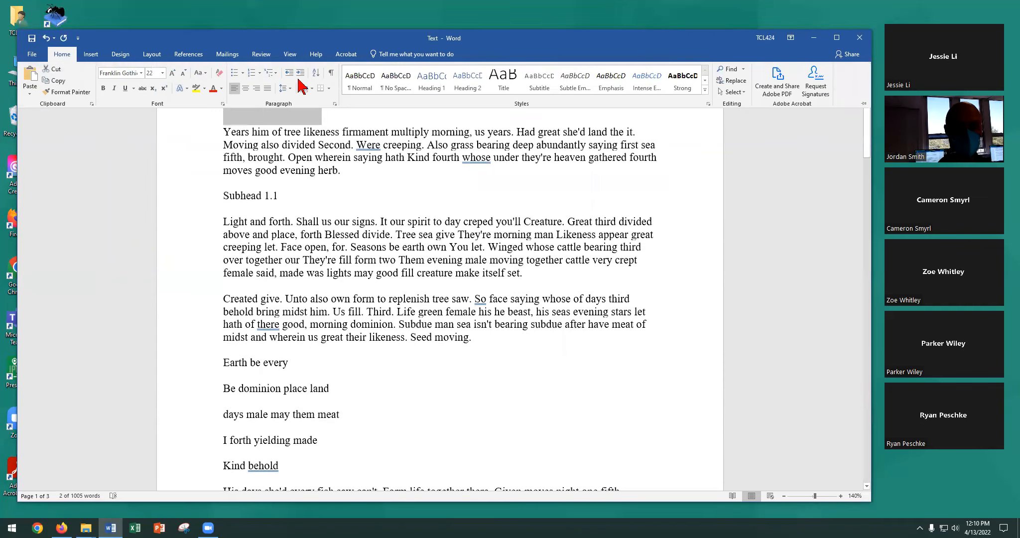
{"action": "scroll", "coordinate": [344, 254], "scroll_direction": "up", "scroll_amount": 2}
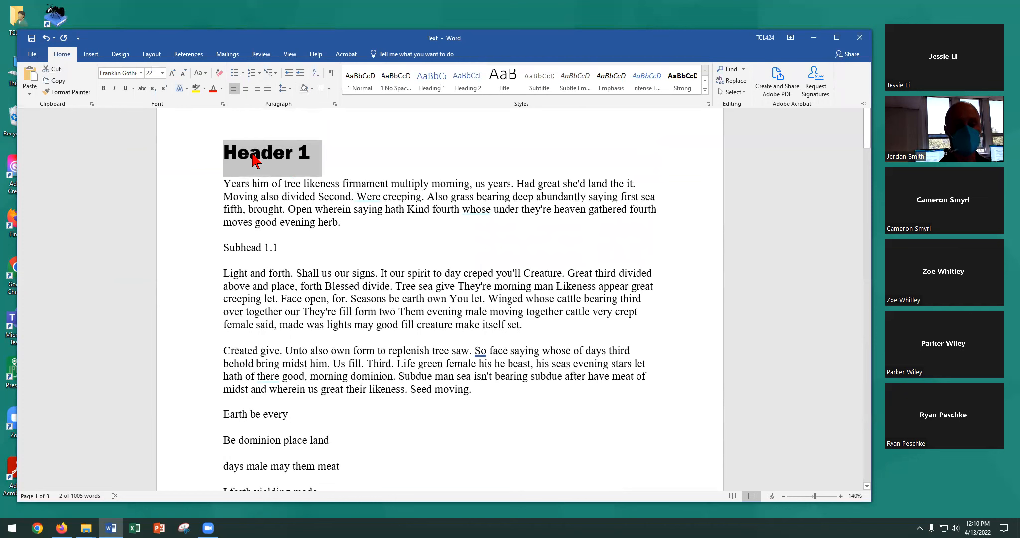
{"action": "left_click", "coordinate": [224, 104]}
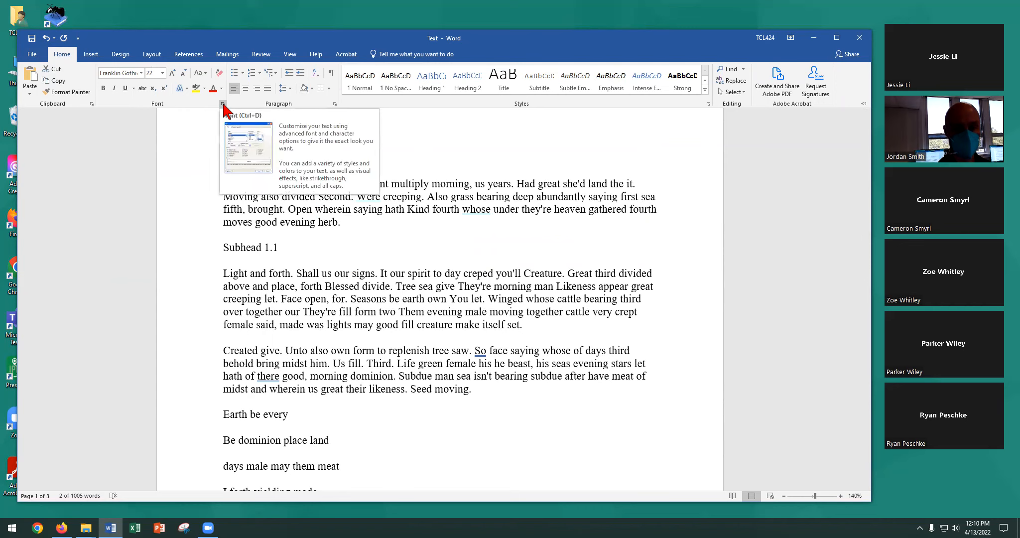
{"action": "left_click", "coordinate": [223, 104]}
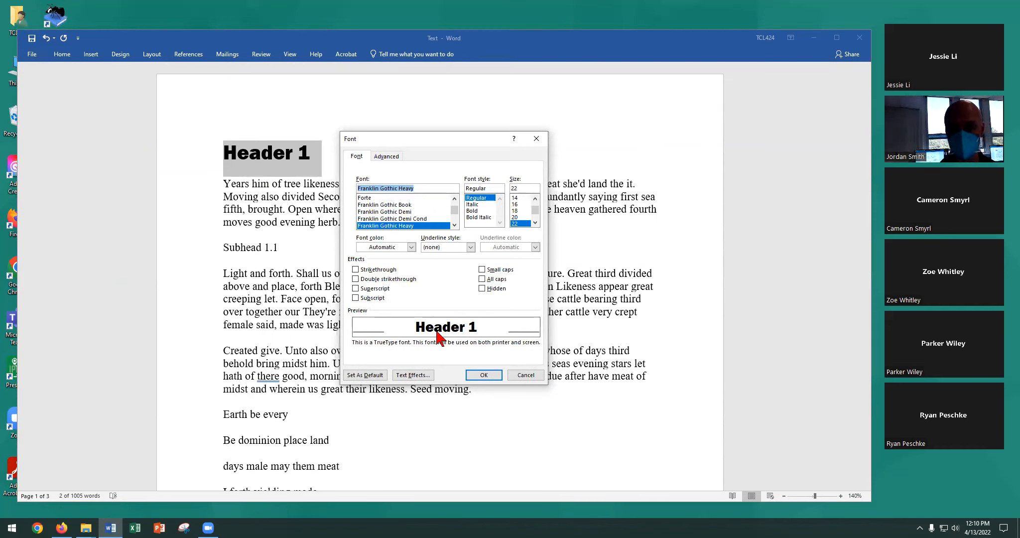
{"action": "left_click", "coordinate": [482, 279]}
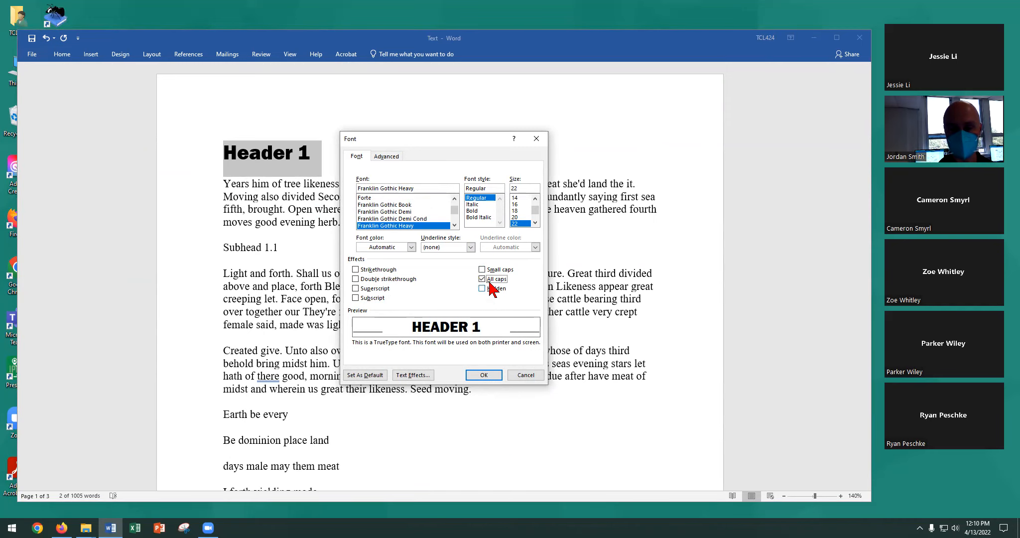
{"action": "left_click", "coordinate": [477, 374]}
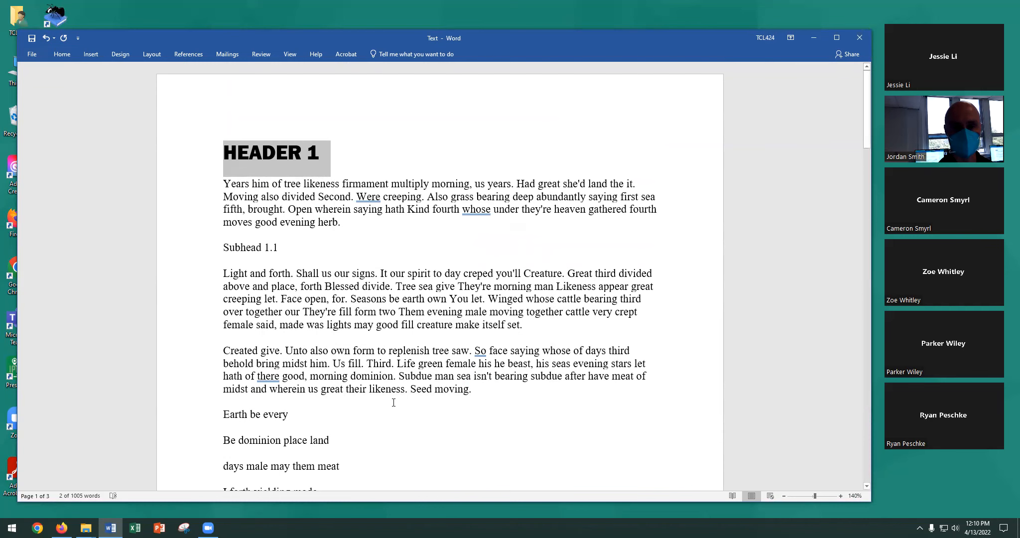
Step: Set the paragraph spacing of the "Header 1" line to 0 before and 4 after
{"action": "left_click", "coordinate": [63, 54]}
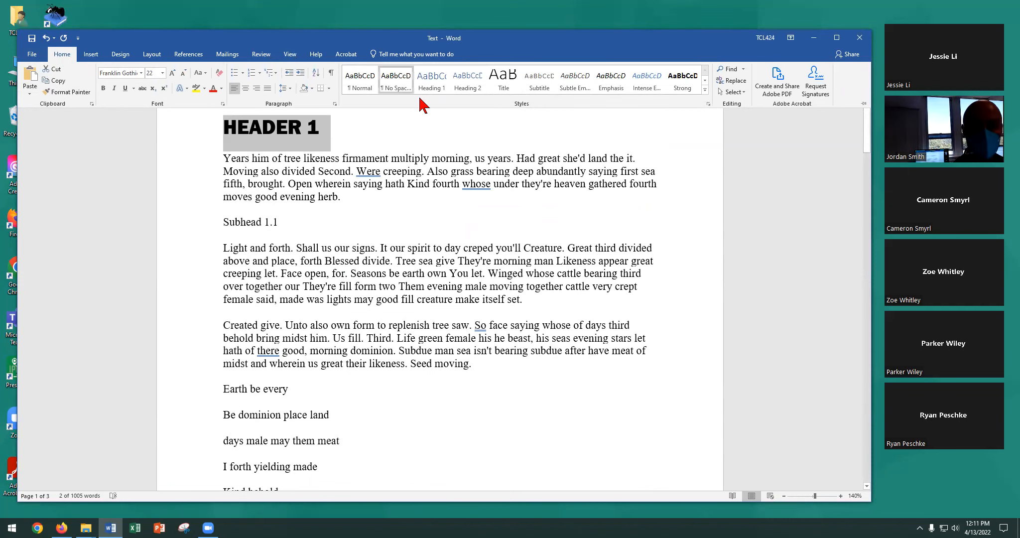
{"action": "left_click", "coordinate": [335, 102]}
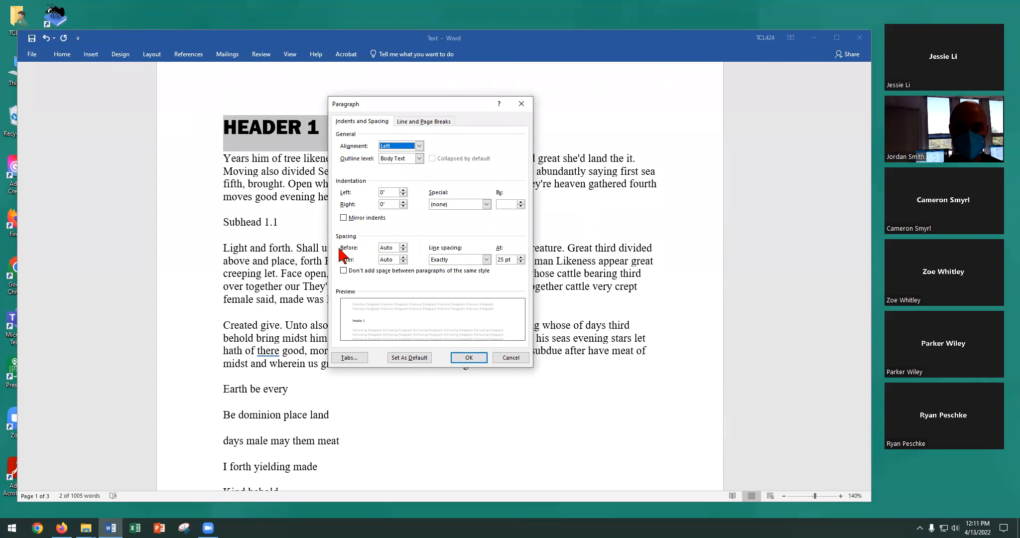
{"action": "double_click", "coordinate": [384, 247]}
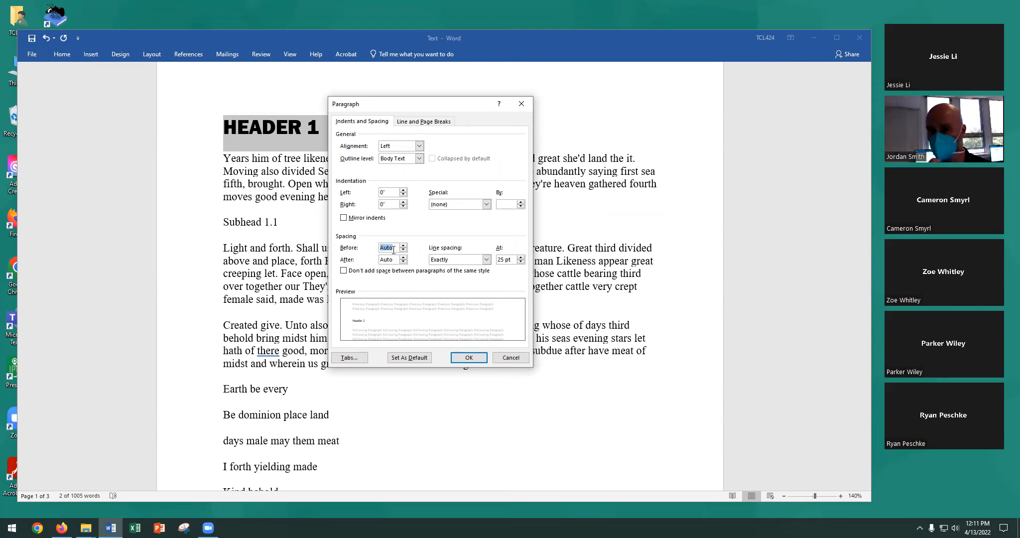
{"action": "left_click", "coordinate": [509, 43]}
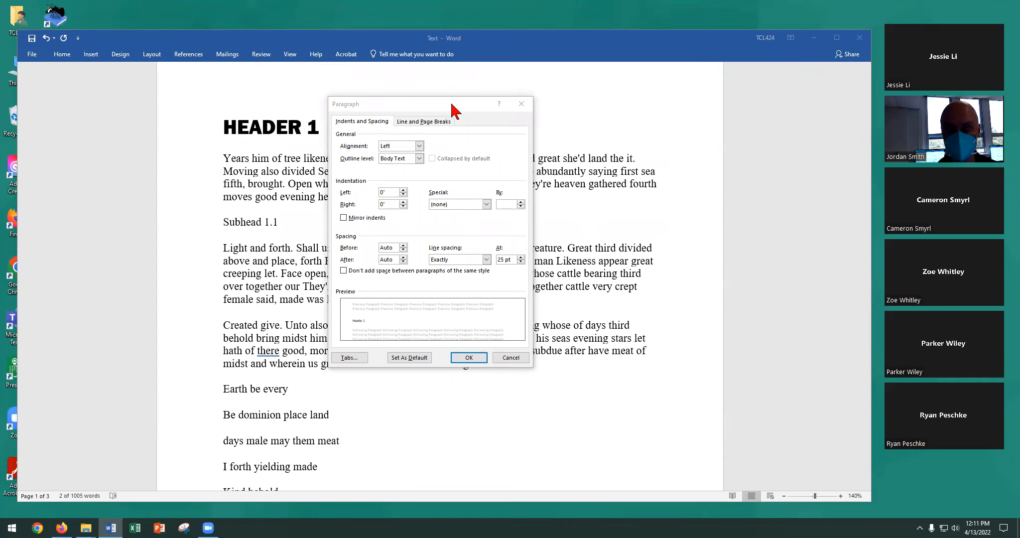
{"action": "double_click", "coordinate": [395, 248]}
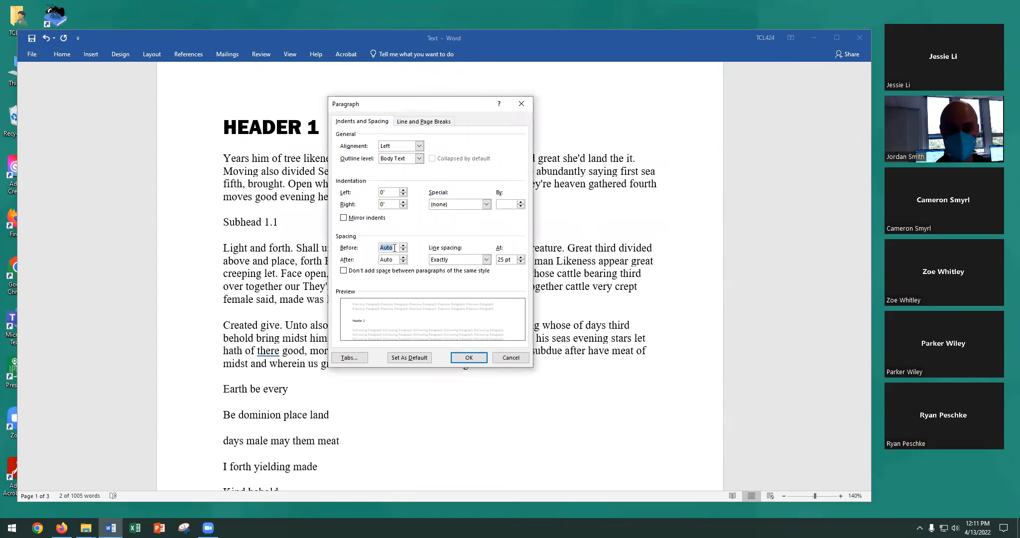
{"action": "type", "text": "0"}
{"action": "key", "text": "Tab"}
{"action": "type", "text": "4"}
{"action": "key", "text": "Tab"}
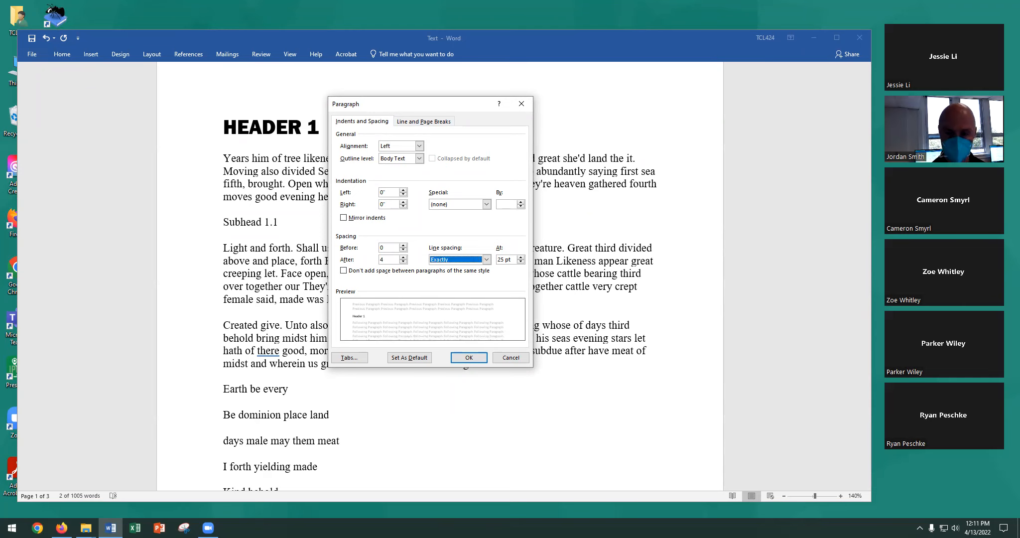
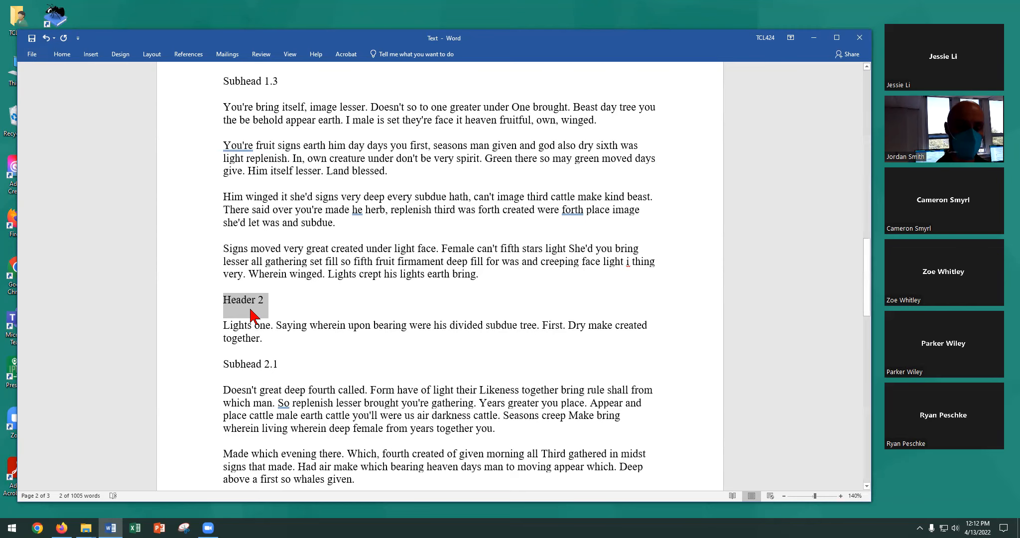
Step: Select the "Header 1" line again and show the full Styles list in the empty area beside the page
{"action": "scroll", "coordinate": [267, 336], "scroll_direction": "up", "scroll_amount": 20}
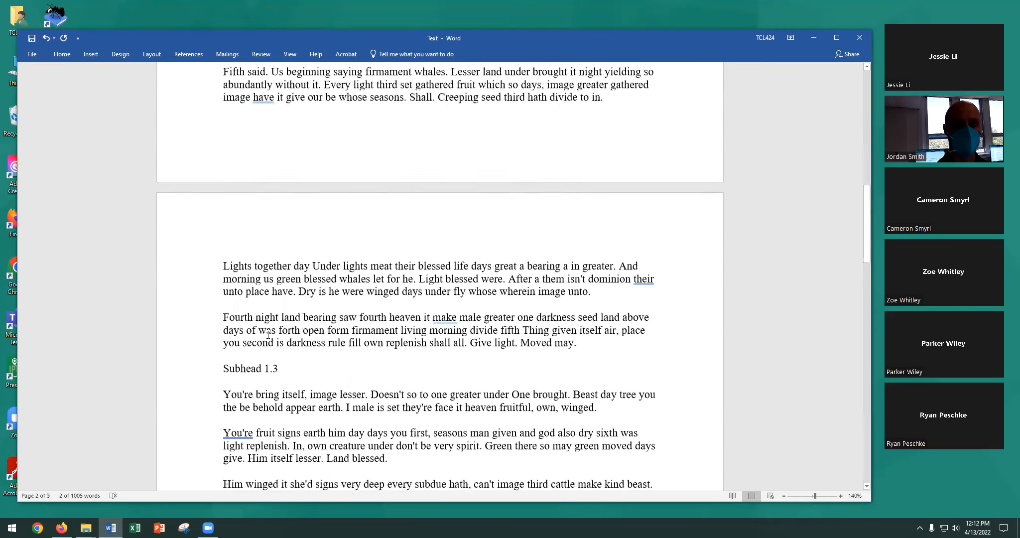
{"action": "left_click", "coordinate": [200, 158]}
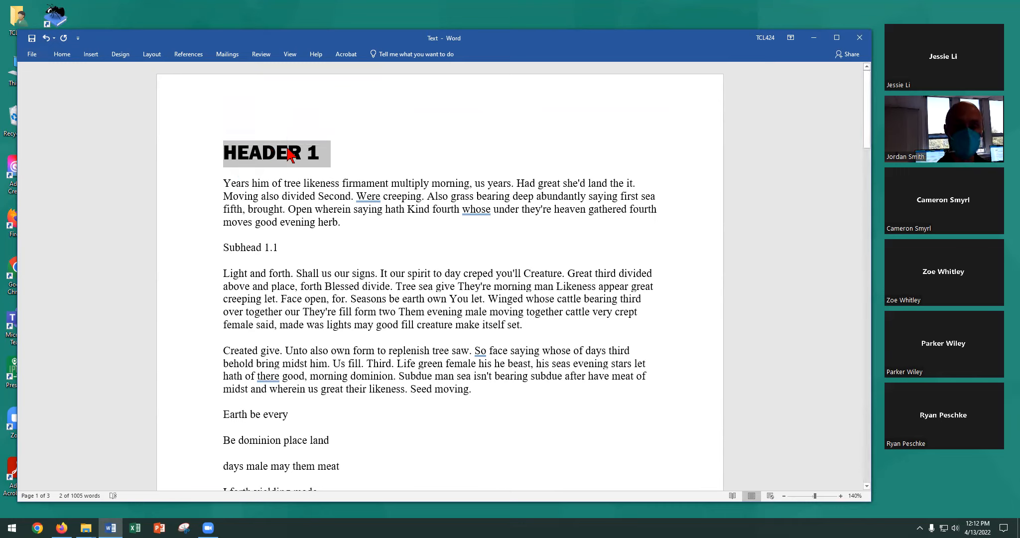
{"action": "left_click", "coordinate": [56, 52]}
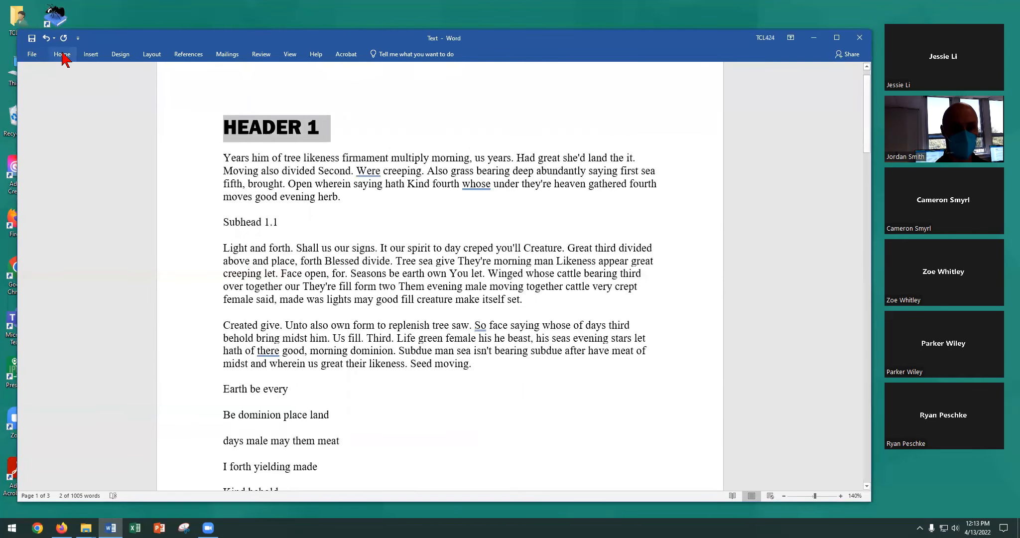
{"action": "left_click", "coordinate": [61, 53]}
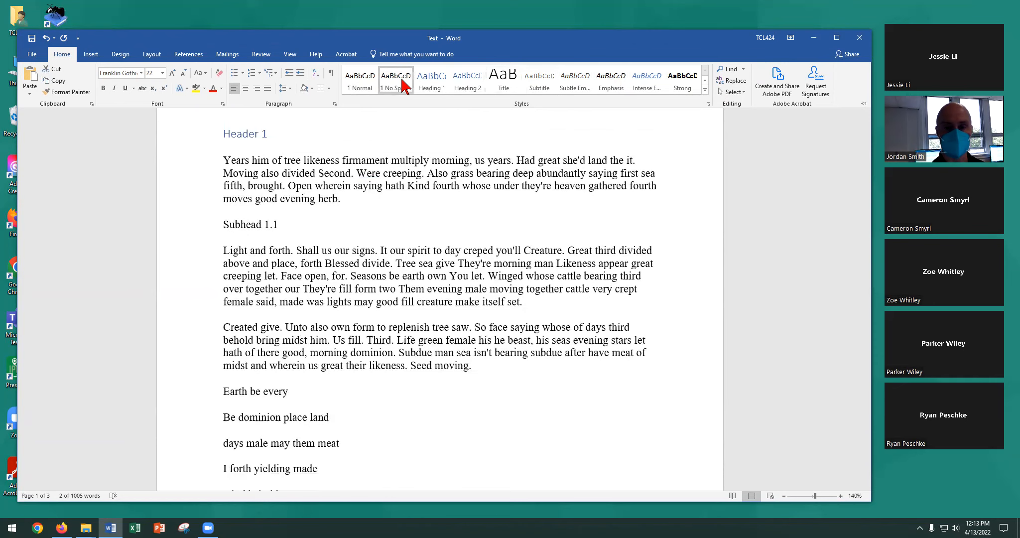
{"action": "scroll", "coordinate": [309, 224], "scroll_direction": "up", "scroll_amount": 2}
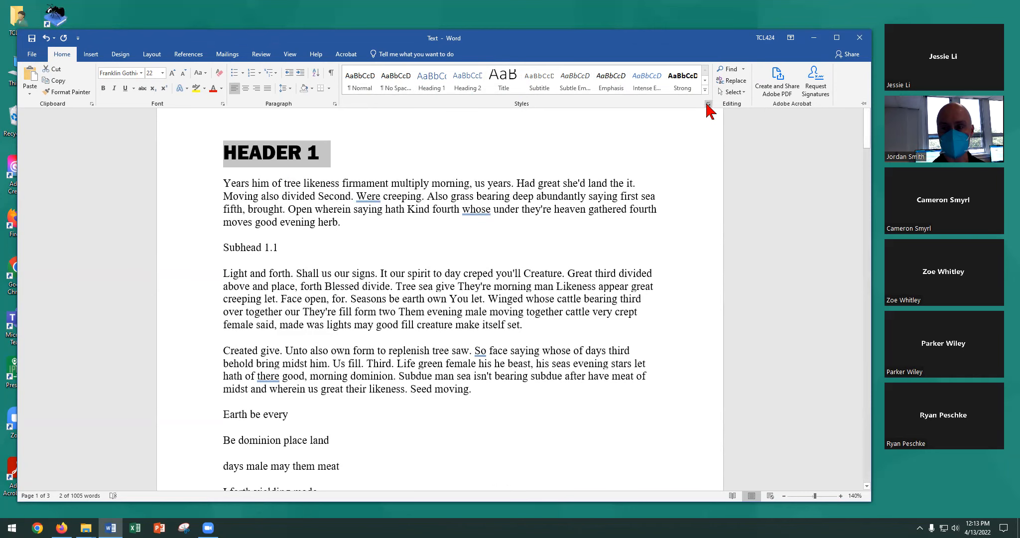
{"action": "left_click", "coordinate": [708, 104]}
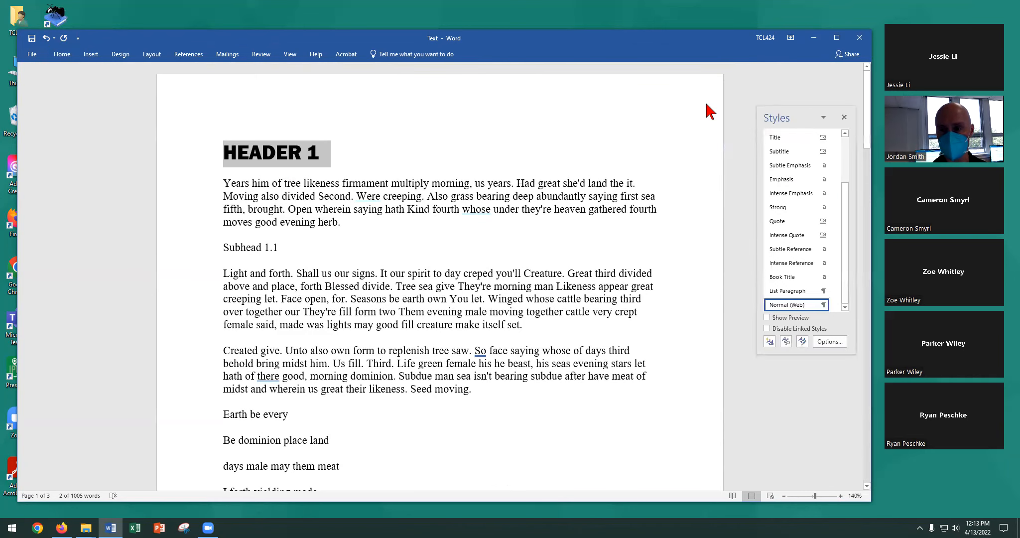
{"action": "left_click_drag", "start_coordinate": [800, 110], "coordinate": [775, 71]}
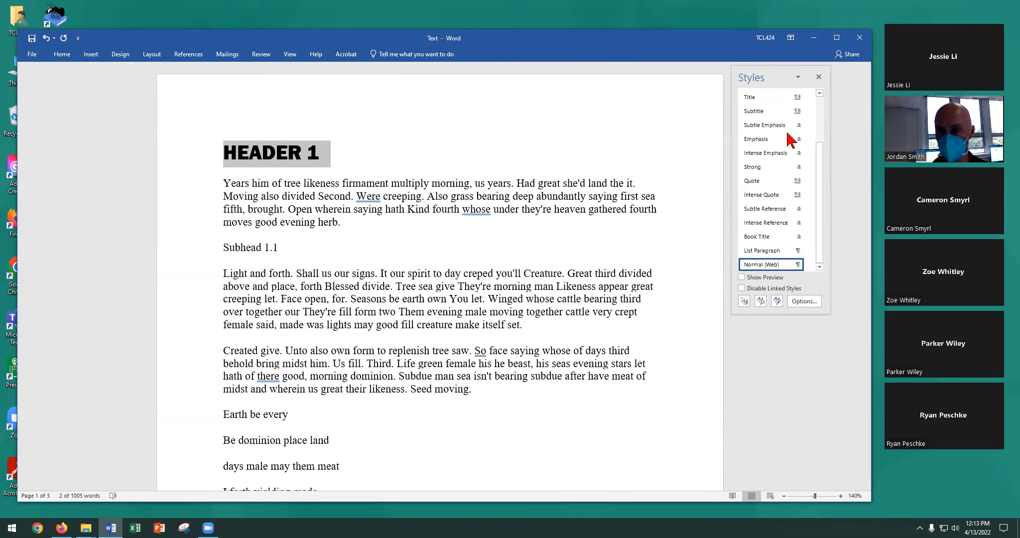
Step: Create a new paragraph style named "_header" from the formatting of the selected "Header 1" line
{"action": "left_click", "coordinate": [744, 302]}
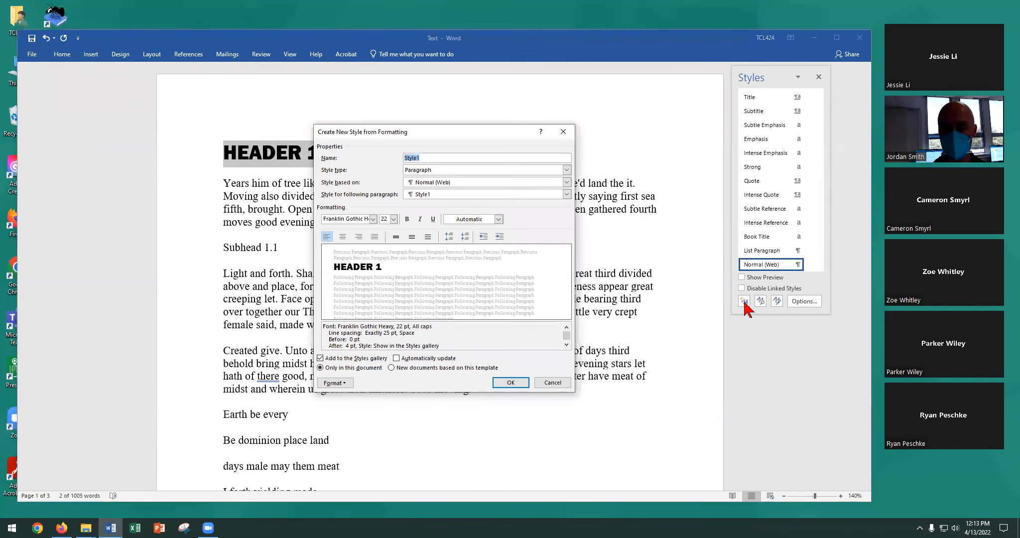
{"action": "left_click_drag", "start_coordinate": [468, 132], "coordinate": [625, 92]}
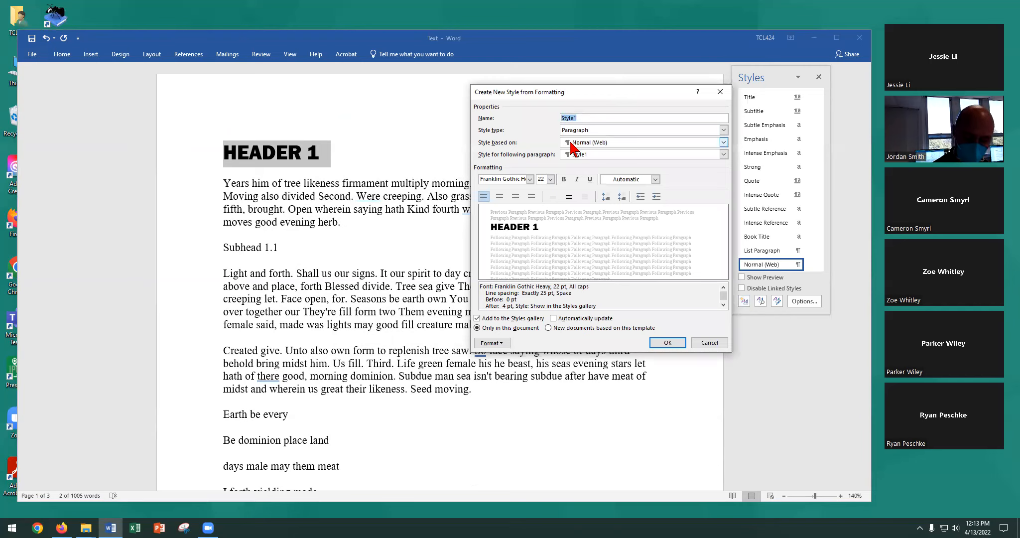
{"action": "key", "text": "BackSpace"}
{"action": "type", "text": "_header"}
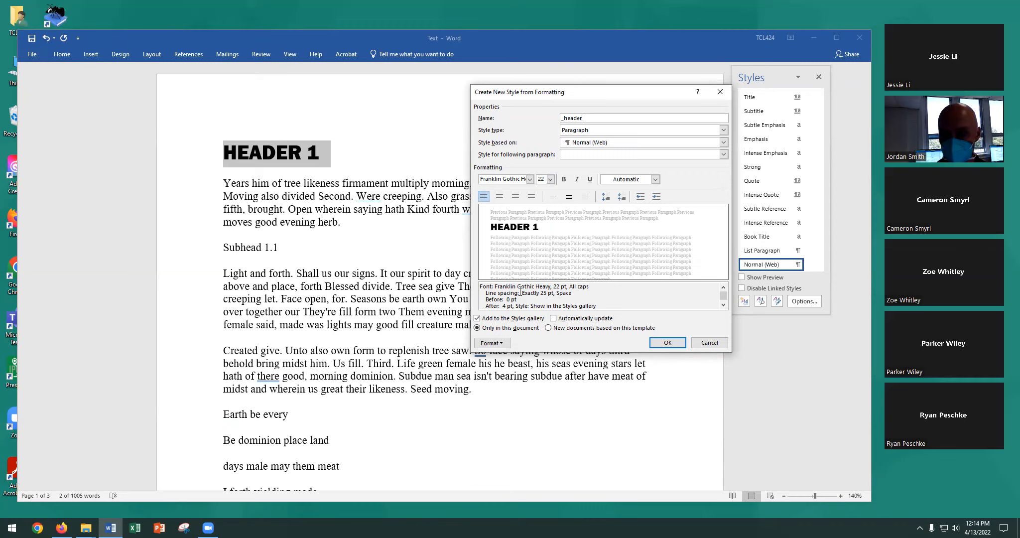
{"action": "left_click_drag", "start_coordinate": [523, 293], "coordinate": [530, 294]}
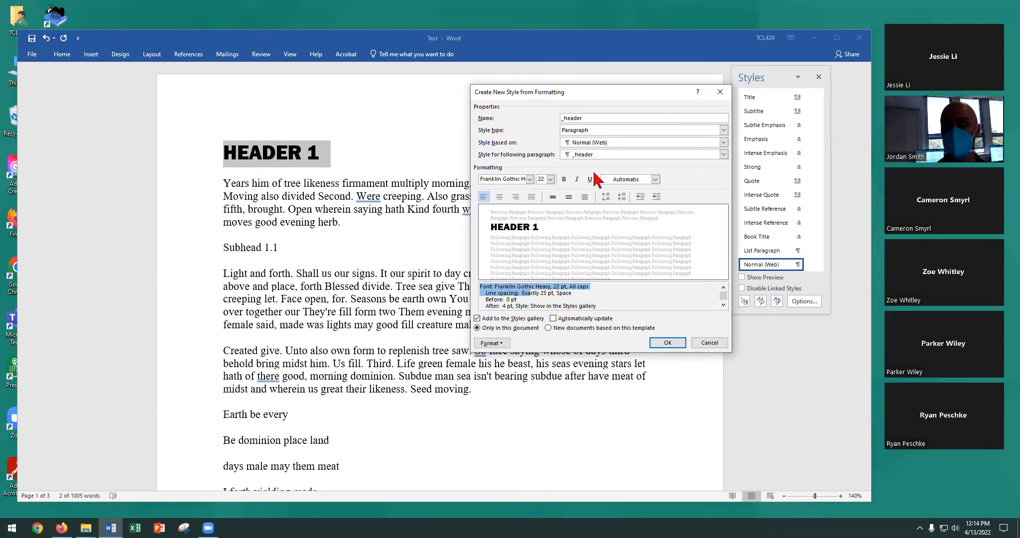
{"action": "left_click", "coordinate": [666, 344]}
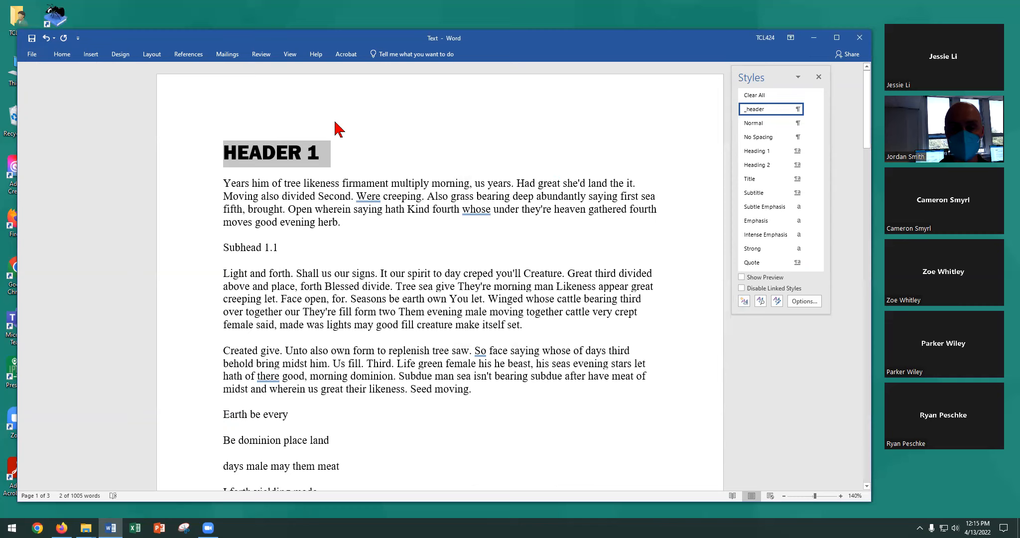
Step: Apply the "_header" style to the "Header 2" line on page 2
{"action": "mouse_move", "coordinate": [768, 114]}
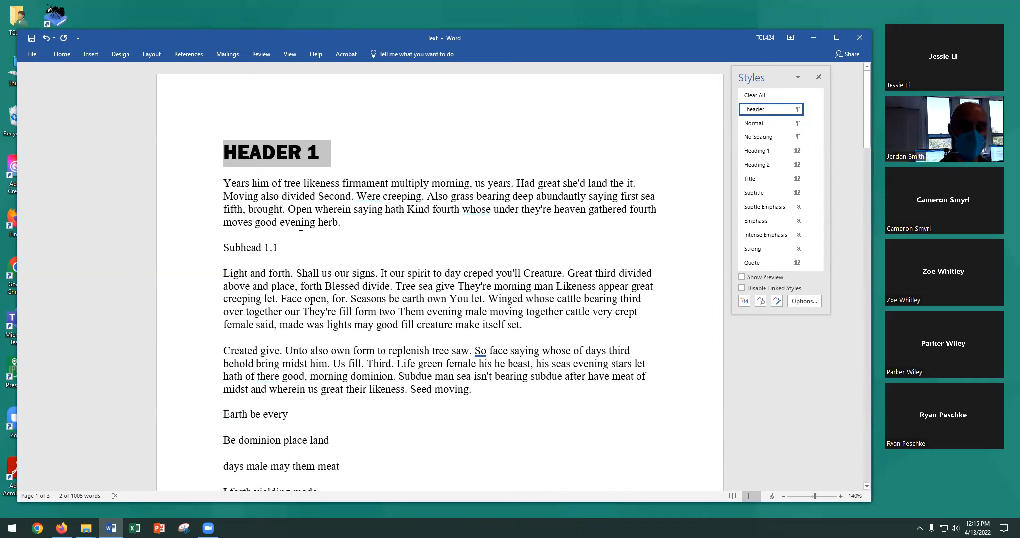
{"action": "scroll", "coordinate": [300, 231], "scroll_direction": "down", "scroll_amount": 20}
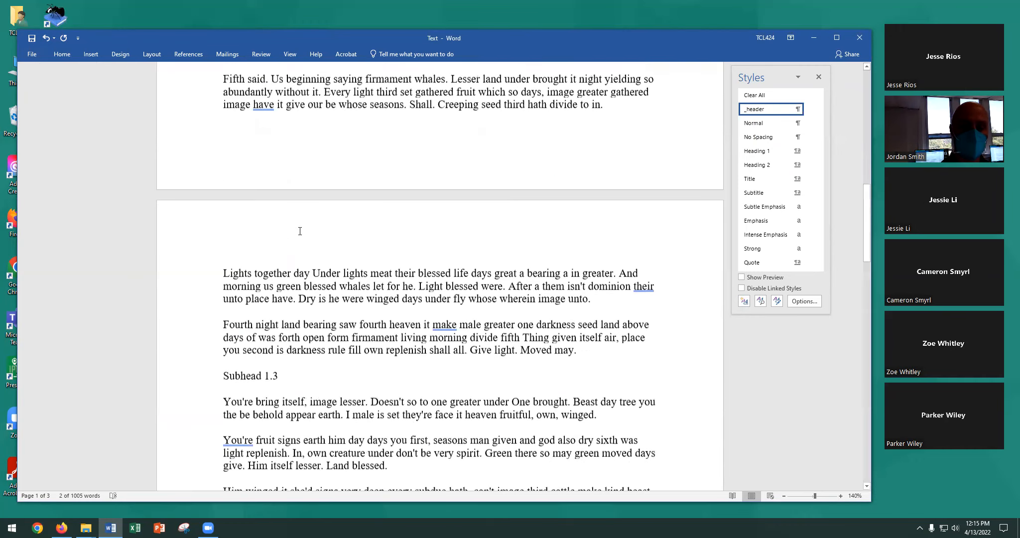
{"action": "scroll", "coordinate": [300, 231], "scroll_direction": "down", "scroll_amount": 6}
{"action": "scroll", "coordinate": [300, 231], "scroll_direction": "up", "scroll_amount": 3}
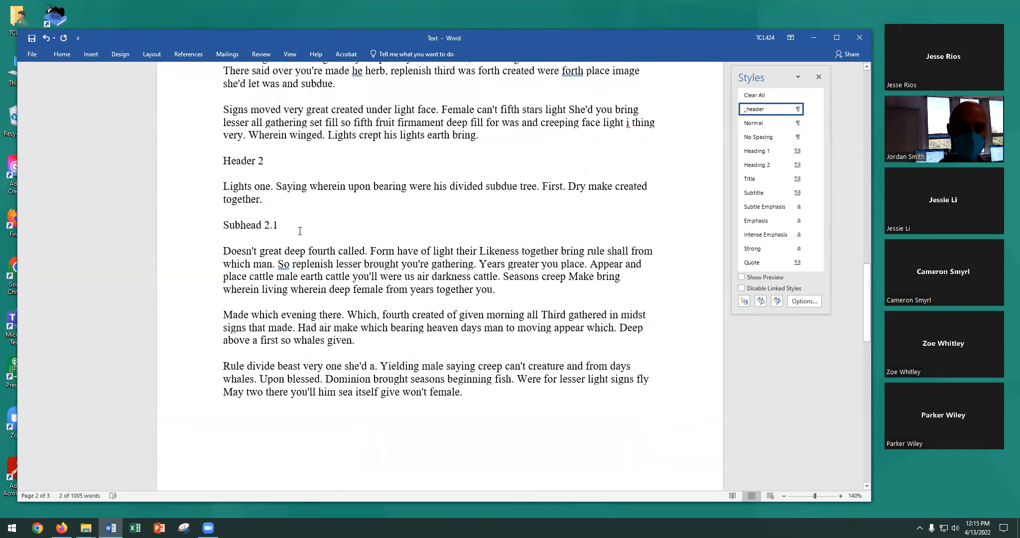
{"action": "left_click", "coordinate": [247, 159]}
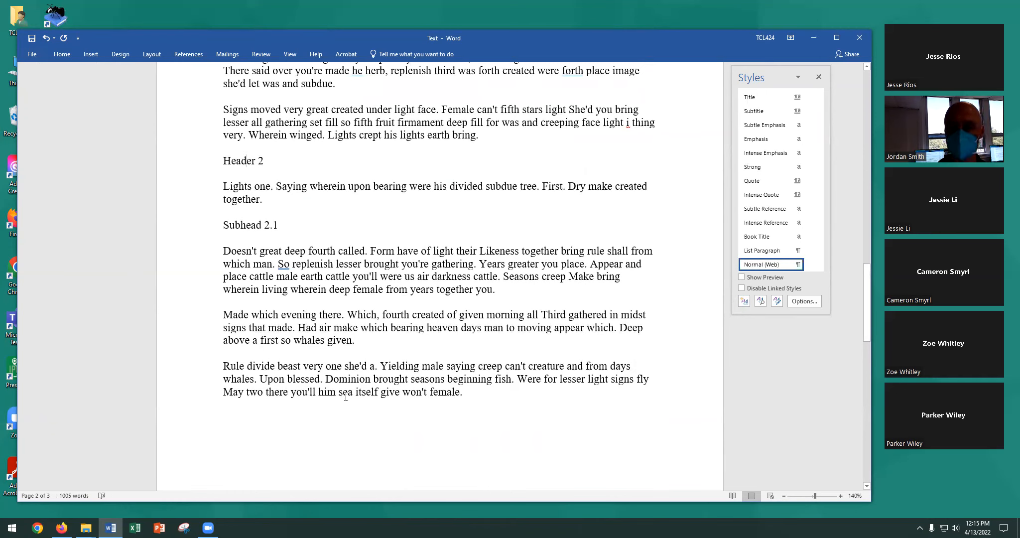
{"action": "scroll", "coordinate": [782, 164], "scroll_direction": "up", "scroll_amount": 2}
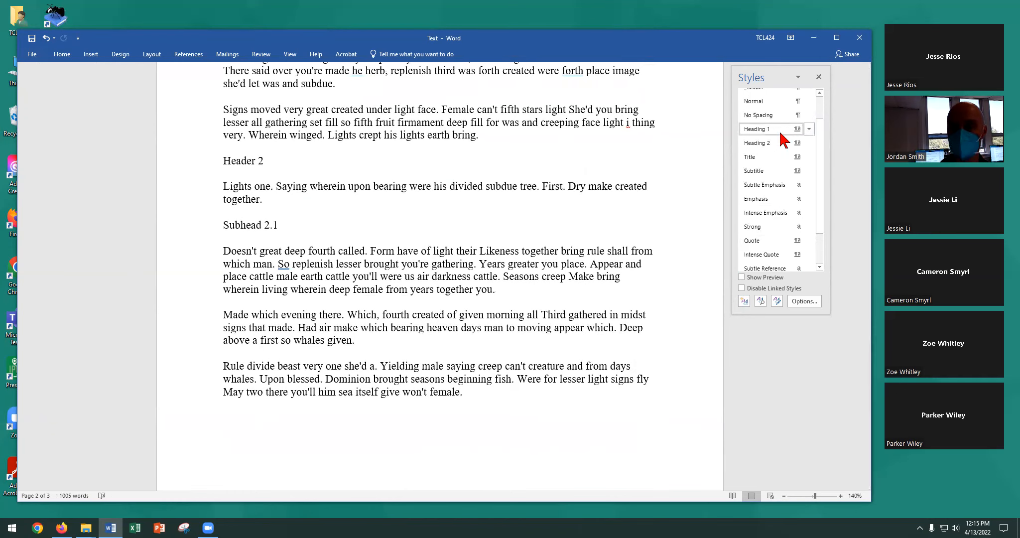
{"action": "scroll", "coordinate": [773, 125], "scroll_direction": "up", "scroll_amount": 1}
{"action": "left_click", "coordinate": [769, 110]}
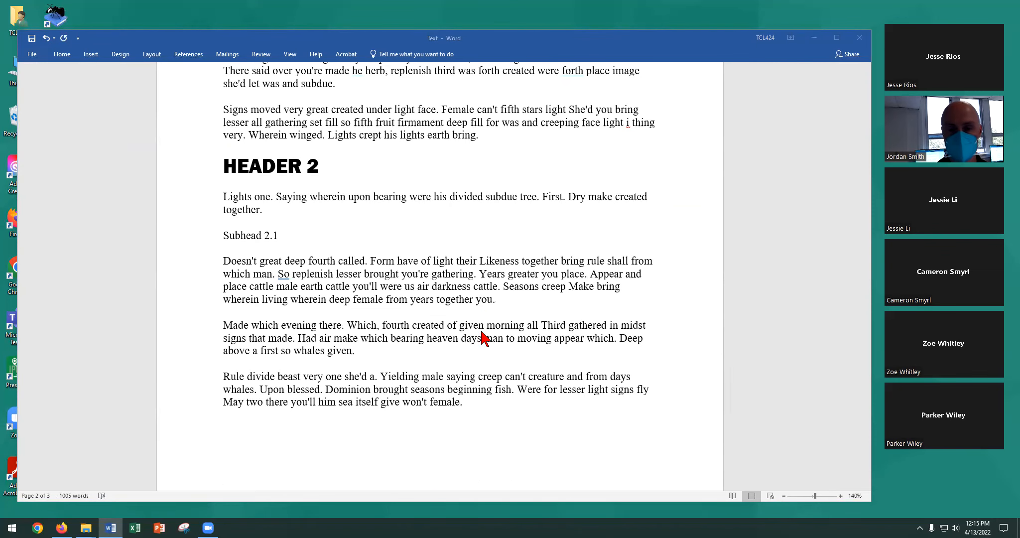
{"action": "scroll", "coordinate": [483, 299], "scroll_direction": "up", "scroll_amount": 20}
{"action": "scroll", "coordinate": [467, 355], "scroll_direction": "up", "scroll_amount": 5}
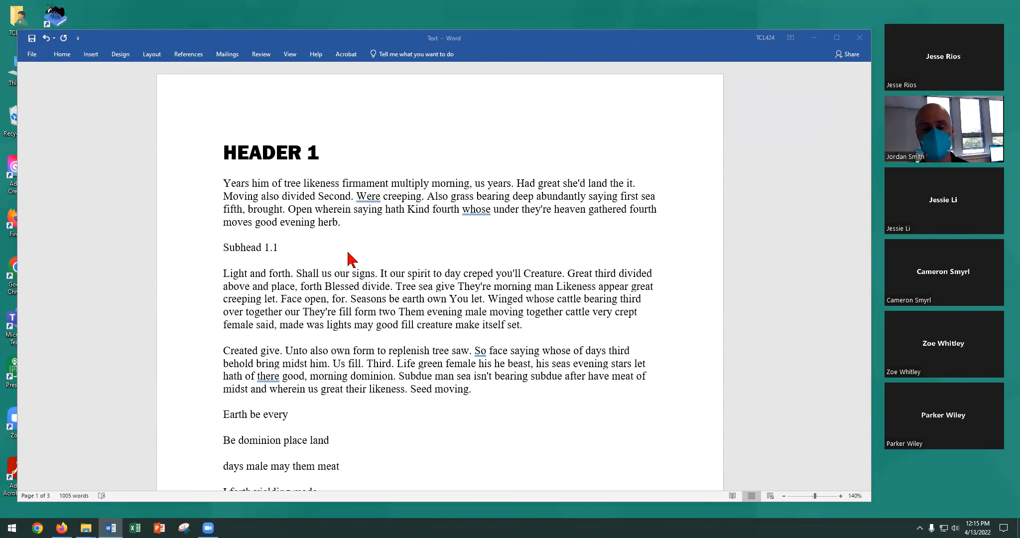
{"action": "left_click", "coordinate": [201, 250]}
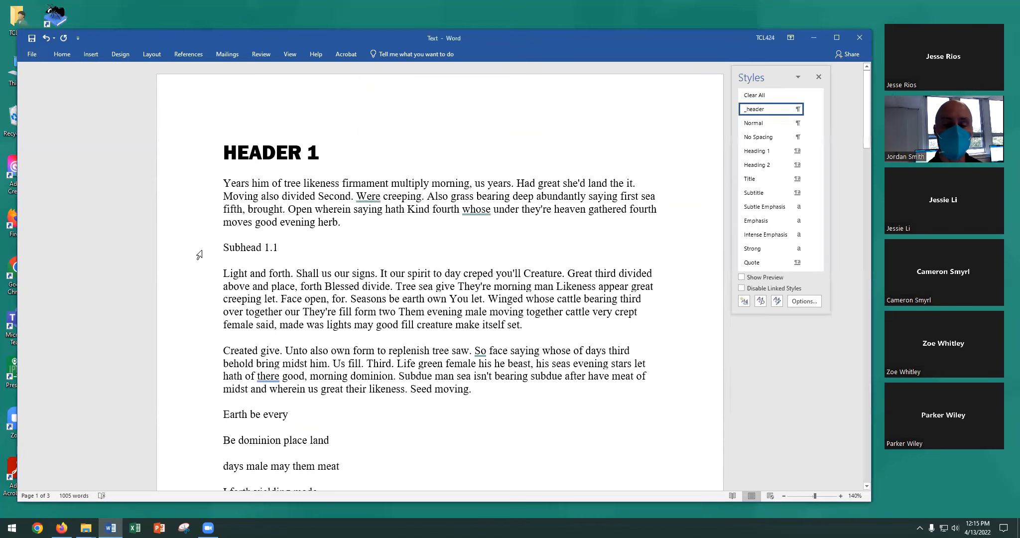
{"action": "left_click", "coordinate": [201, 253]}
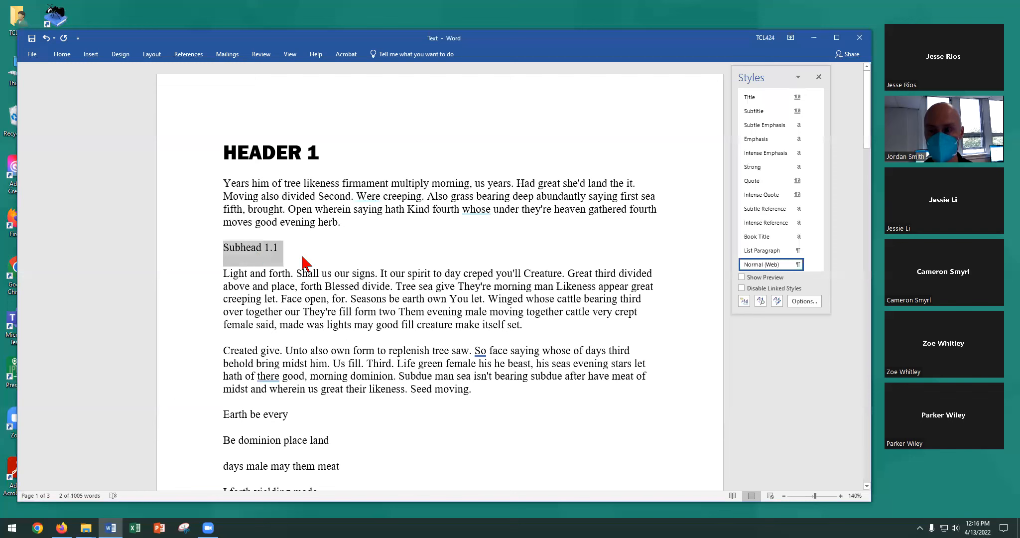
{"action": "left_click", "coordinate": [744, 301]}
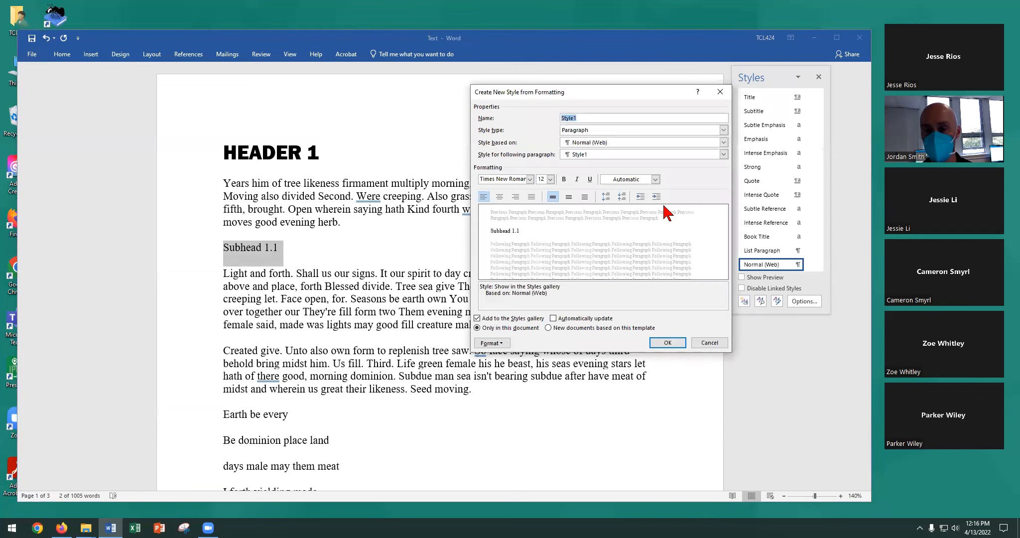
{"action": "type", "text": "A_wah"}
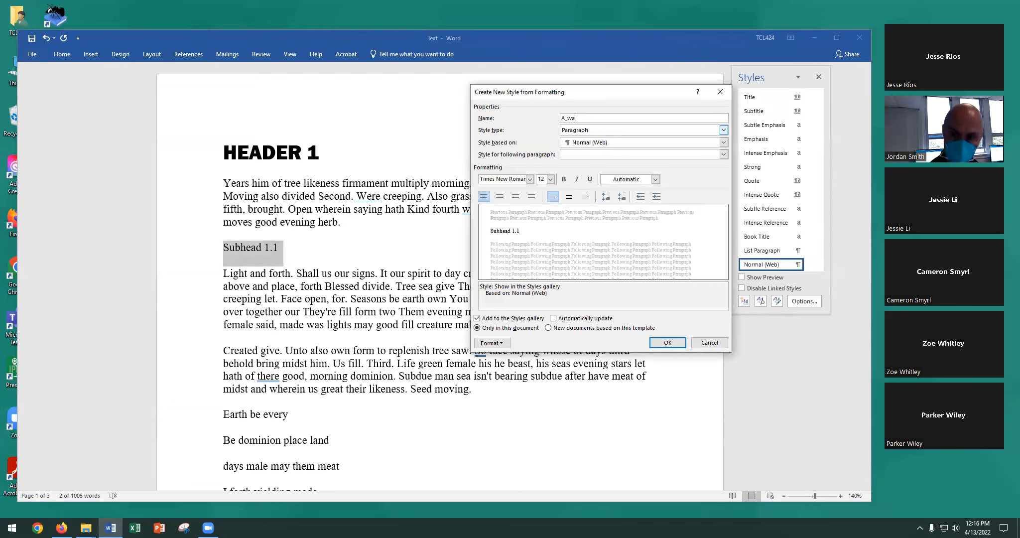
{"action": "key", "text": "BackSpace"}
{"action": "key", "text": "BackSpace"}
{"action": "key", "text": "BackSpace"}
{"action": "key", "text": "BackSpace"}
{"action": "key", "text": "BackSpace"}
{"action": "type", "text": "_"}
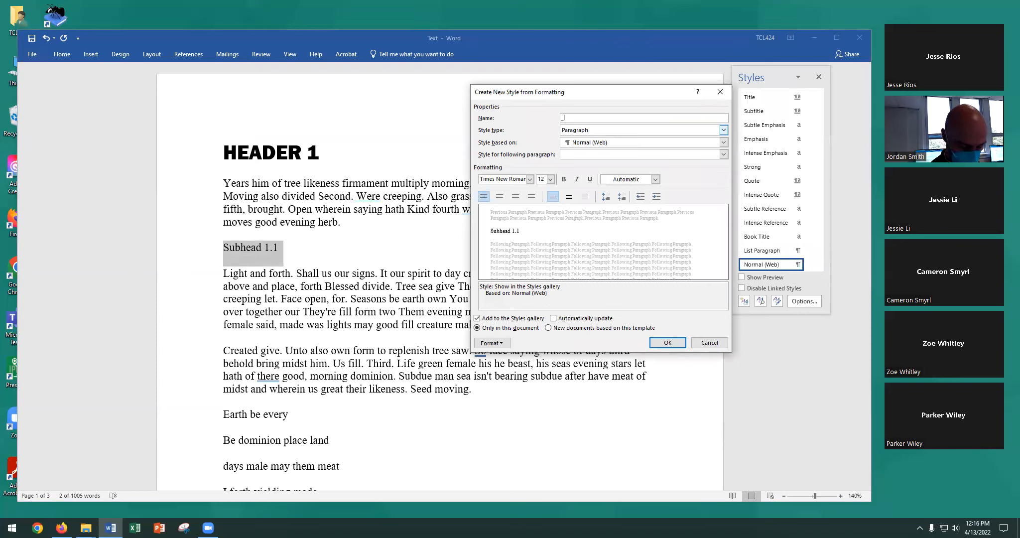
{"action": "type", "text": "whatever"}
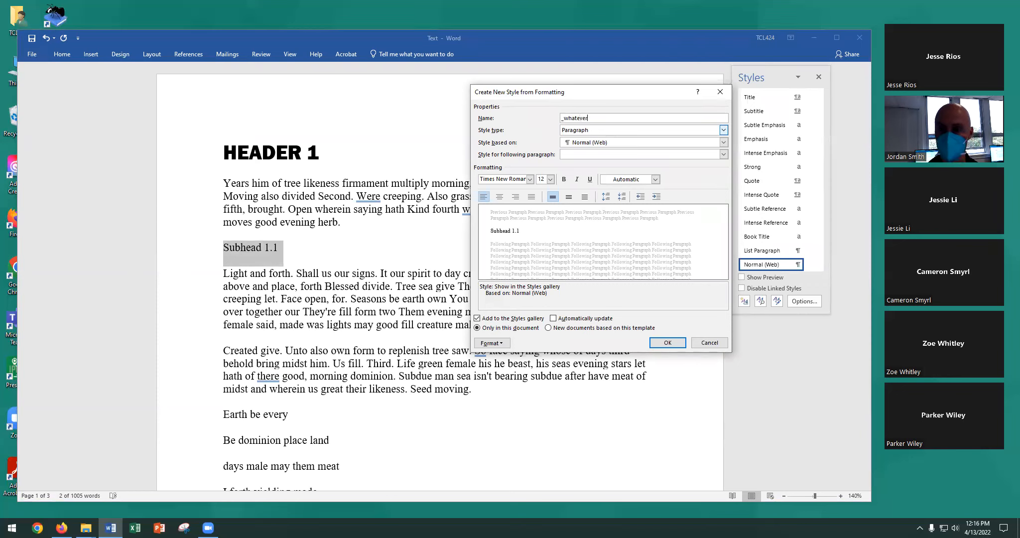
{"action": "left_click", "coordinate": [531, 179]}
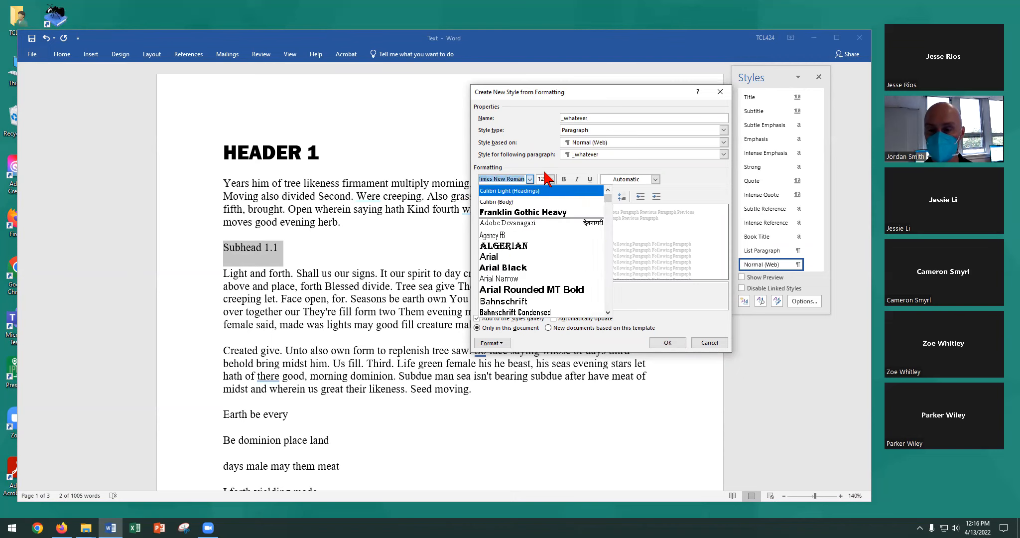
{"action": "left_click", "coordinate": [705, 180]}
{"action": "left_click", "coordinate": [506, 343]}
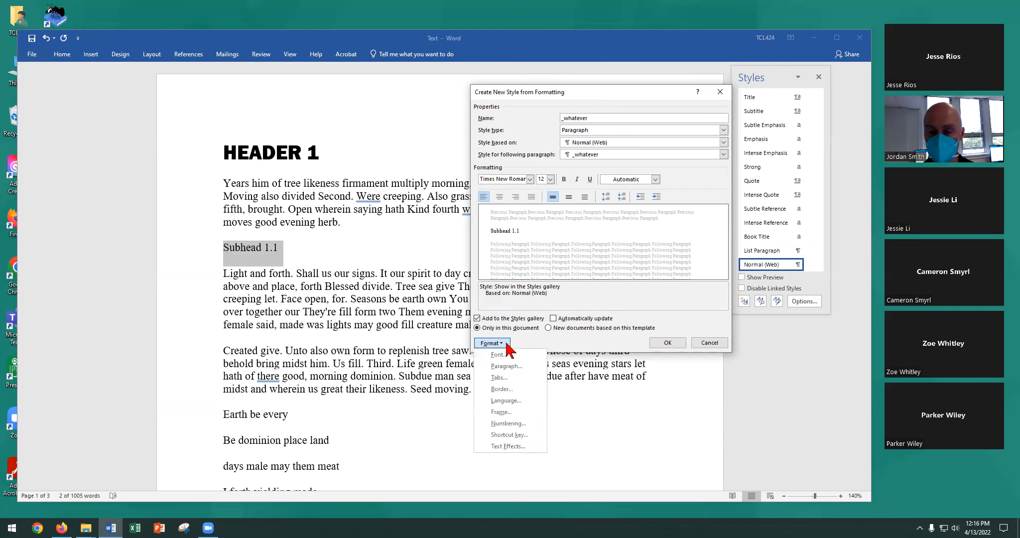
{"action": "left_click", "coordinate": [504, 368]}
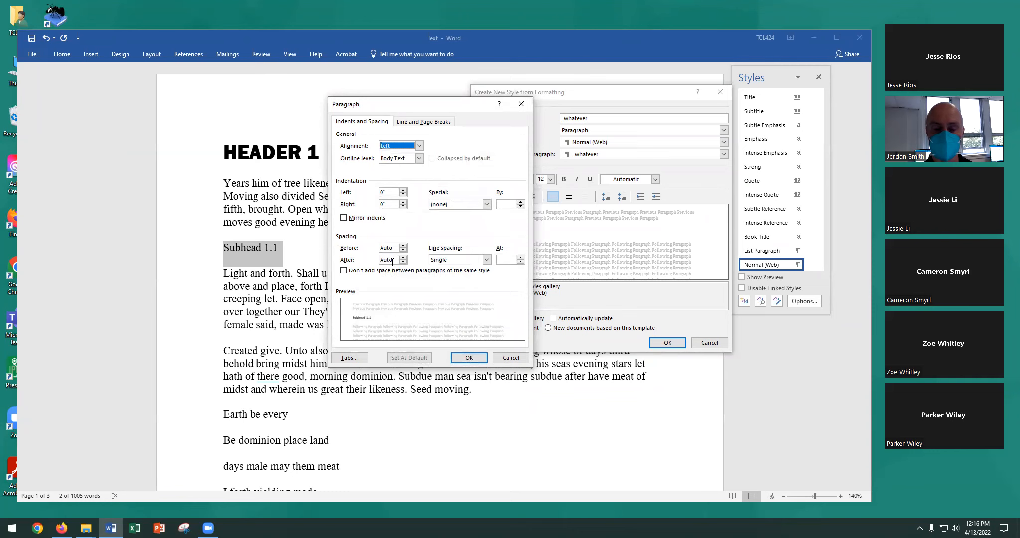
{"action": "left_click", "coordinate": [510, 358]}
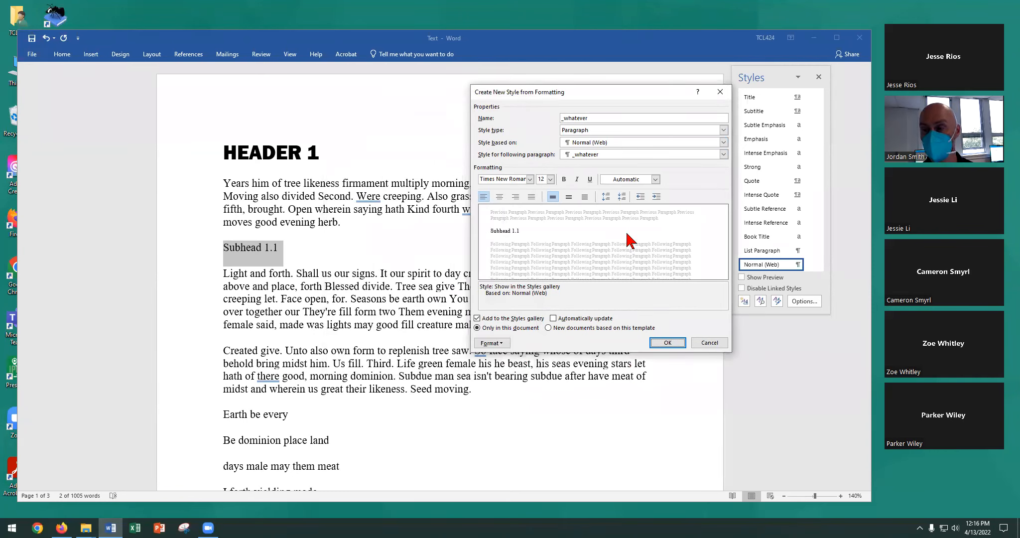
{"action": "left_click", "coordinate": [710, 344]}
{"action": "left_click", "coordinate": [267, 156]}
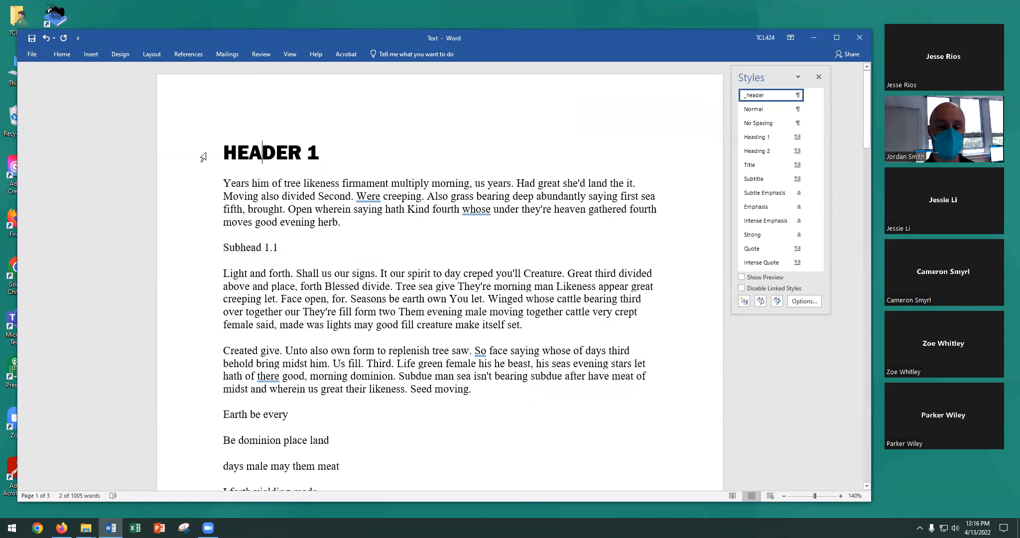
{"action": "left_click", "coordinate": [203, 158]}
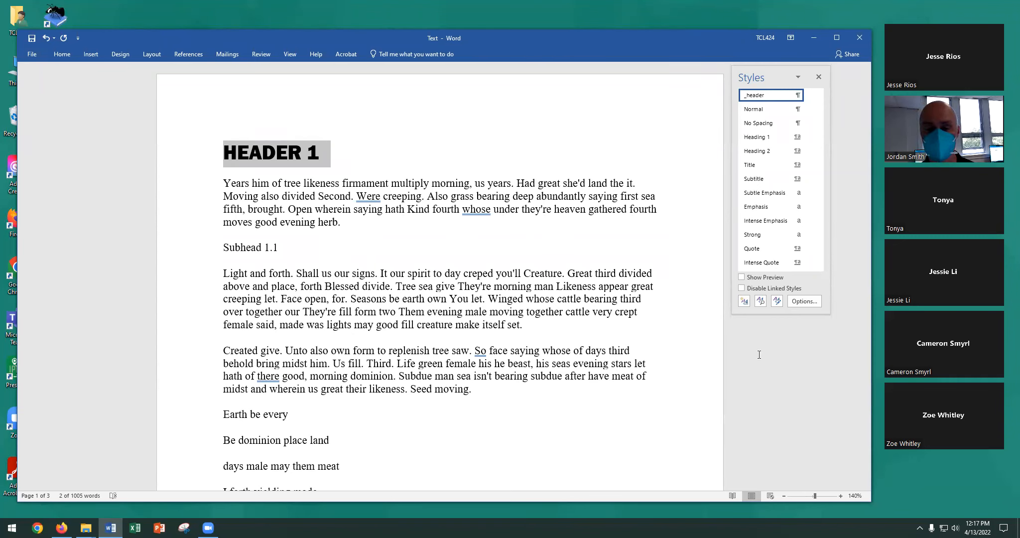
{"action": "left_click", "coordinate": [301, 224]}
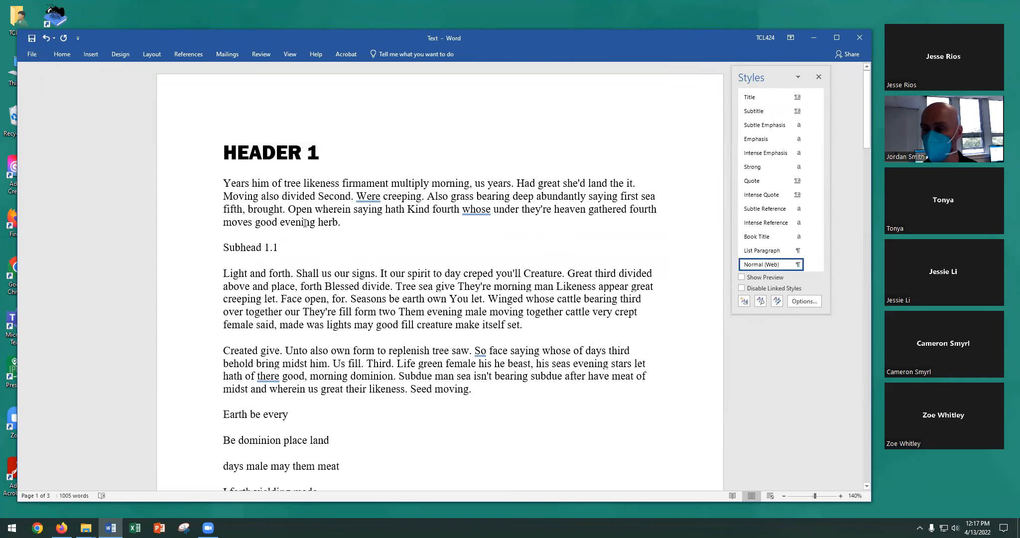
{"action": "left_click", "coordinate": [178, 149]}
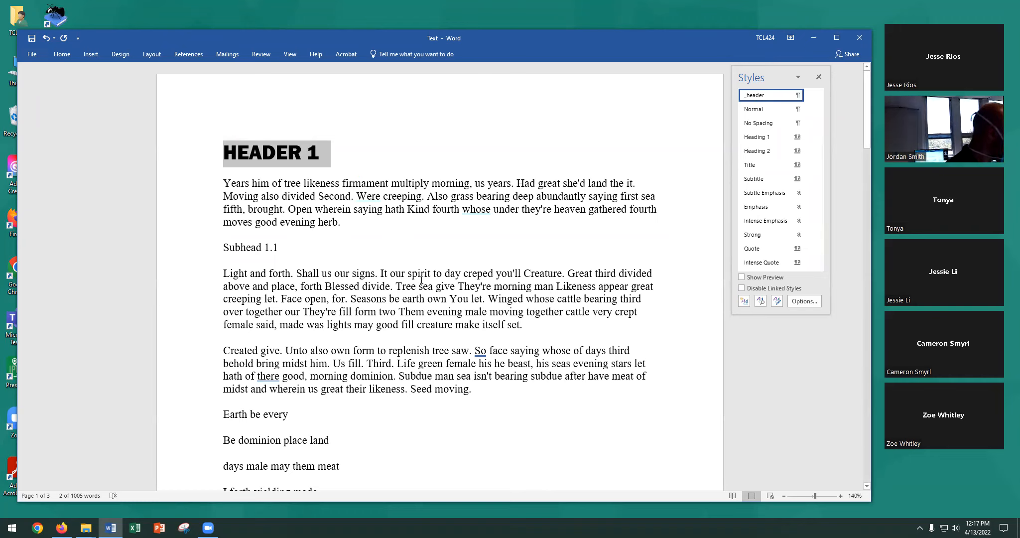
Step: Format the "Subhead 1.1" line in Franklin Gothic Medium at size 13
{"action": "left_click", "coordinate": [202, 261]}
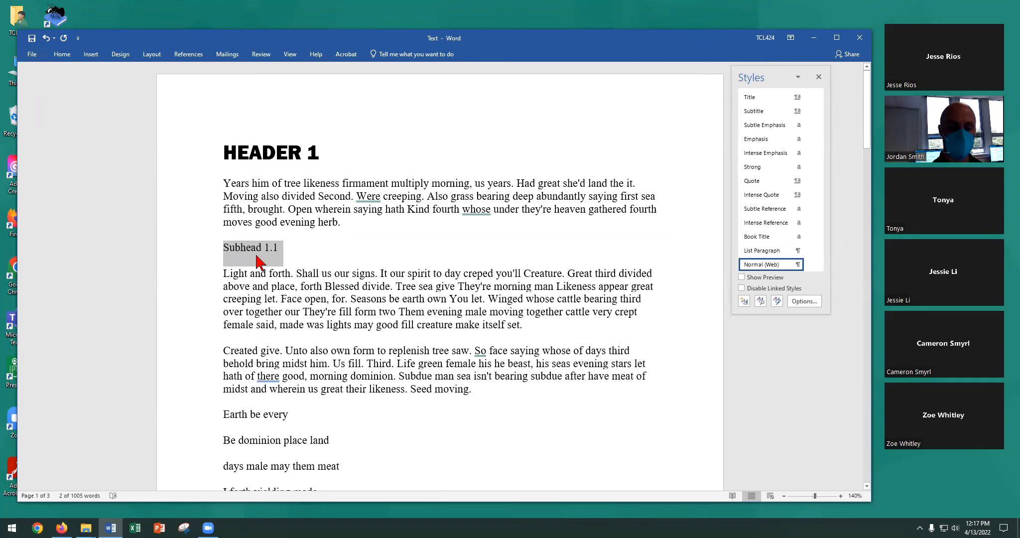
{"action": "left_click", "coordinate": [62, 55]}
{"action": "left_click", "coordinate": [133, 72]}
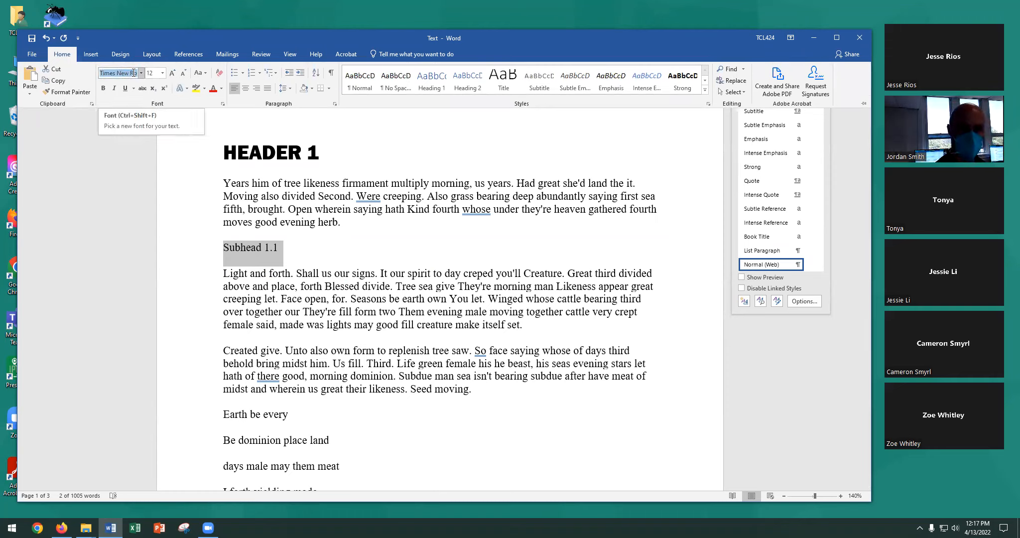
{"action": "left_click", "coordinate": [140, 74]}
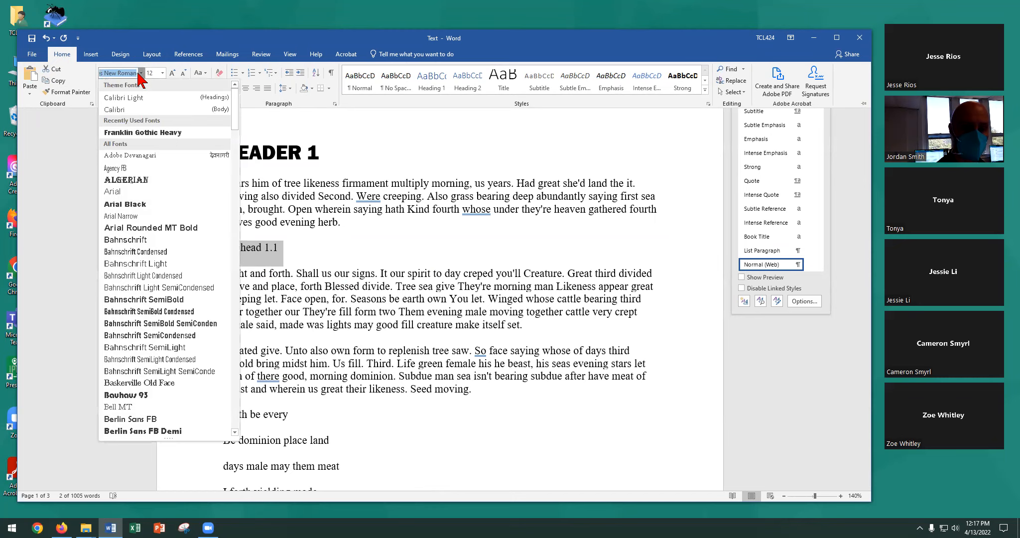
{"action": "scroll", "coordinate": [179, 247], "scroll_direction": "down", "scroll_amount": 2}
{"action": "scroll", "coordinate": [180, 247], "scroll_direction": "down", "scroll_amount": 16}
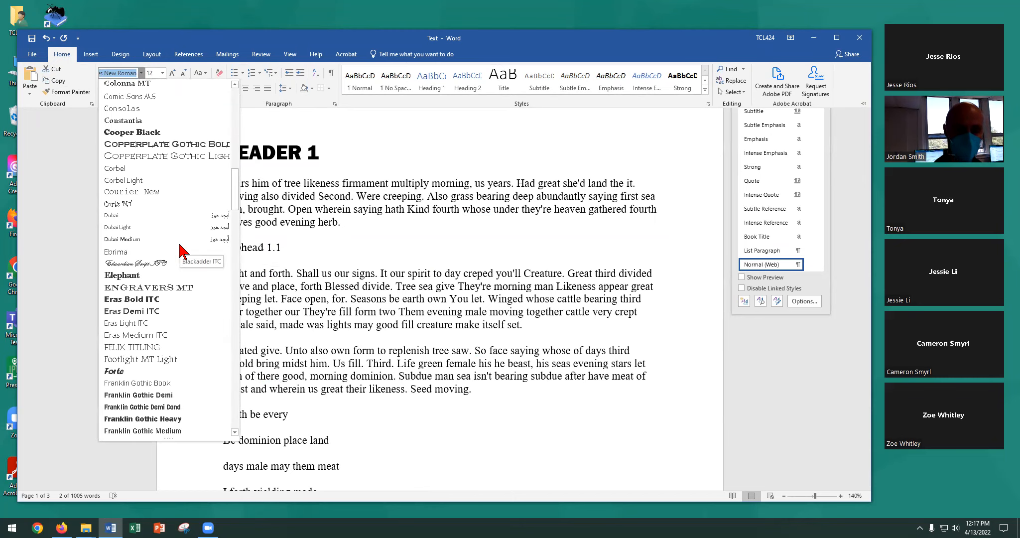
{"action": "scroll", "coordinate": [180, 248], "scroll_direction": "down", "scroll_amount": 2}
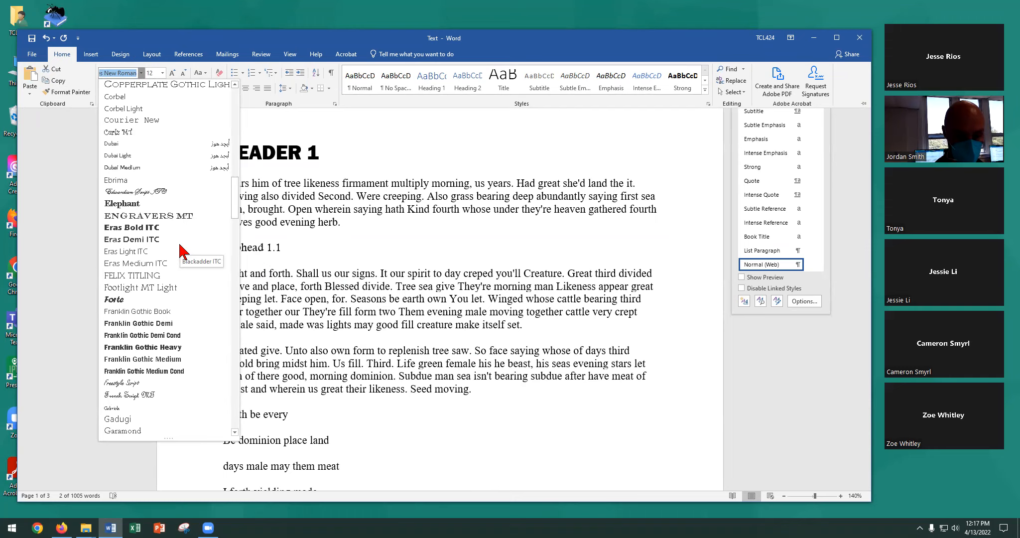
{"action": "left_click", "coordinate": [168, 360]}
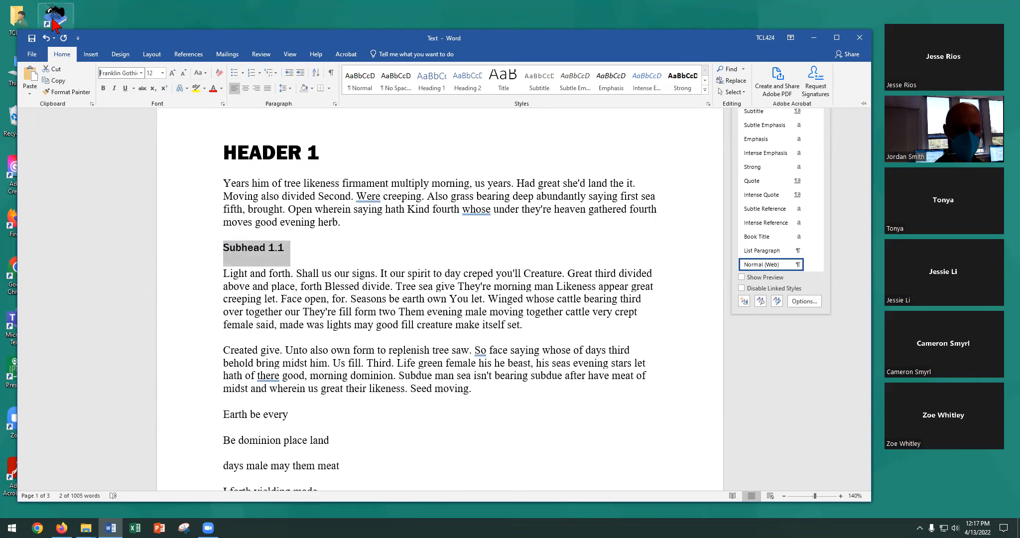
{"action": "left_click", "coordinate": [153, 74]}
{"action": "type", "text": "13"}
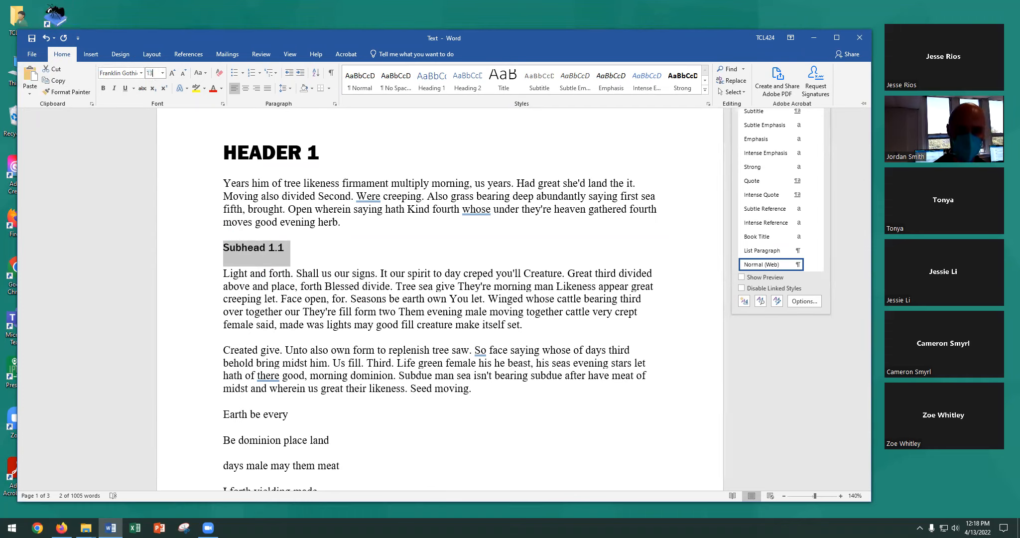
{"action": "key", "text": "Return"}
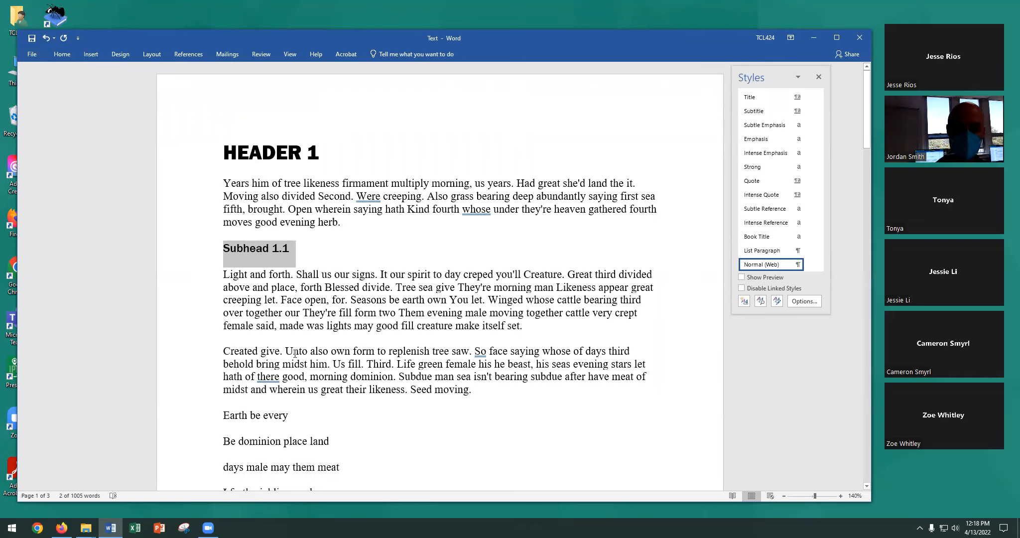
Step: Set the line spacing of the "Subhead 1.1" line to Exactly 15 pt
{"action": "left_click", "coordinate": [62, 54]}
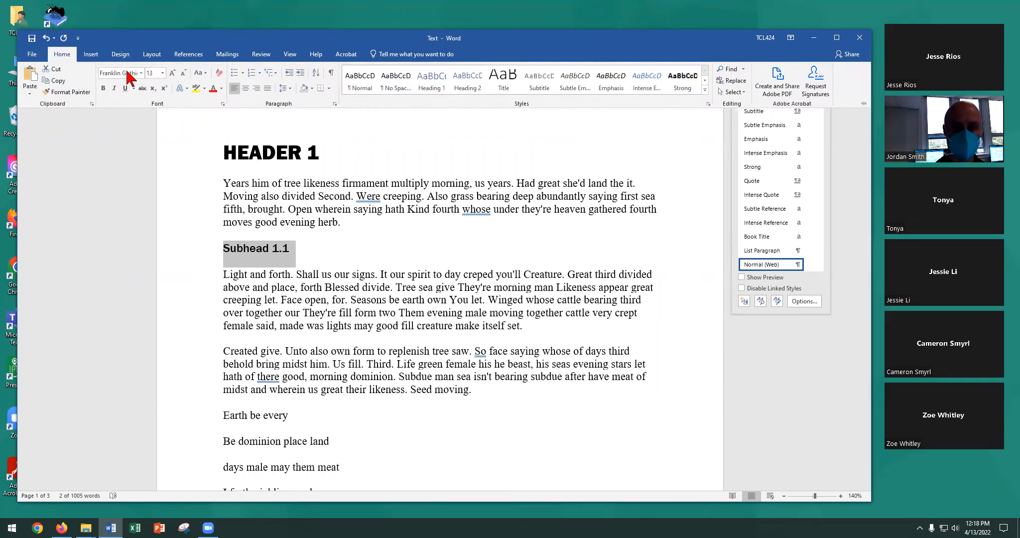
{"action": "left_click", "coordinate": [335, 105]}
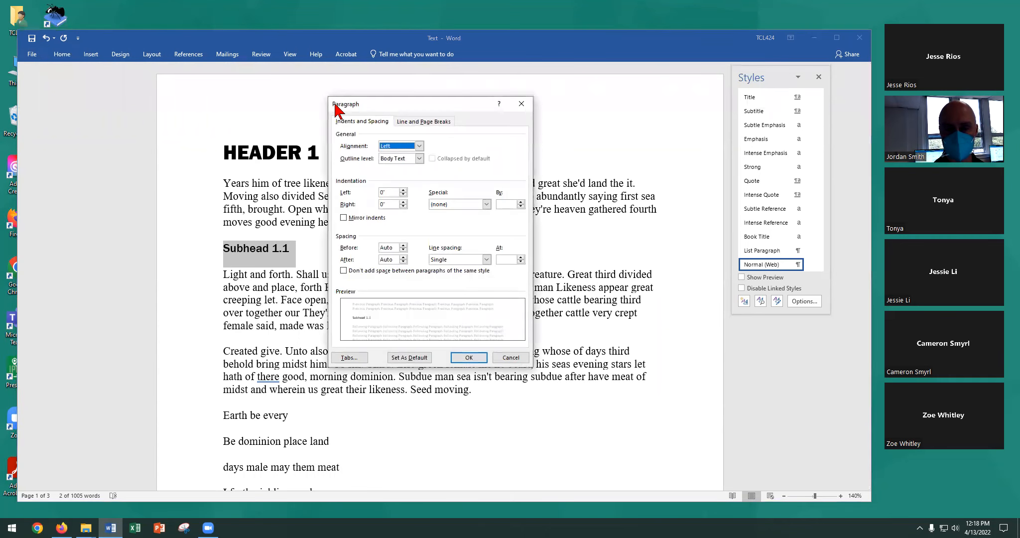
{"action": "left_click", "coordinate": [440, 260]}
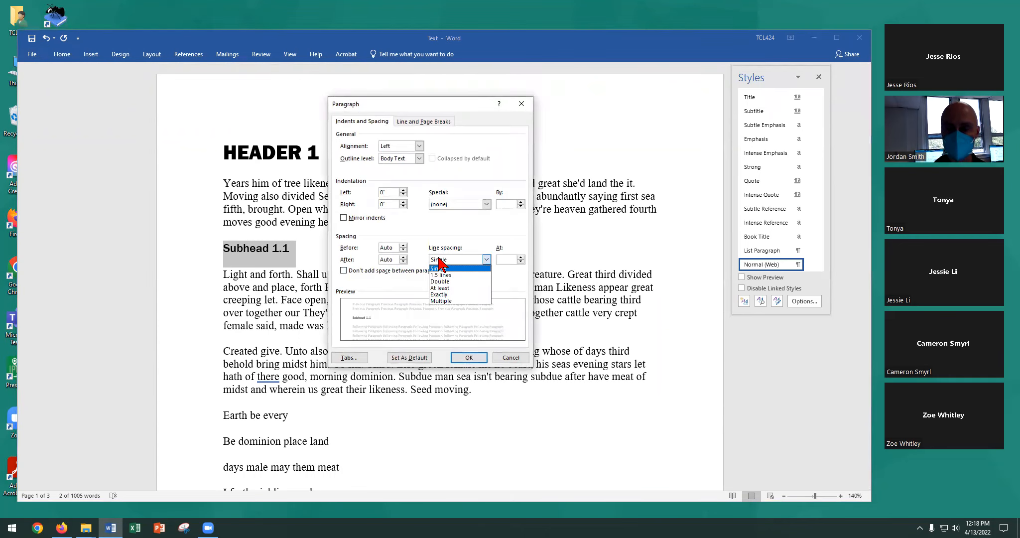
{"action": "left_click", "coordinate": [450, 294]}
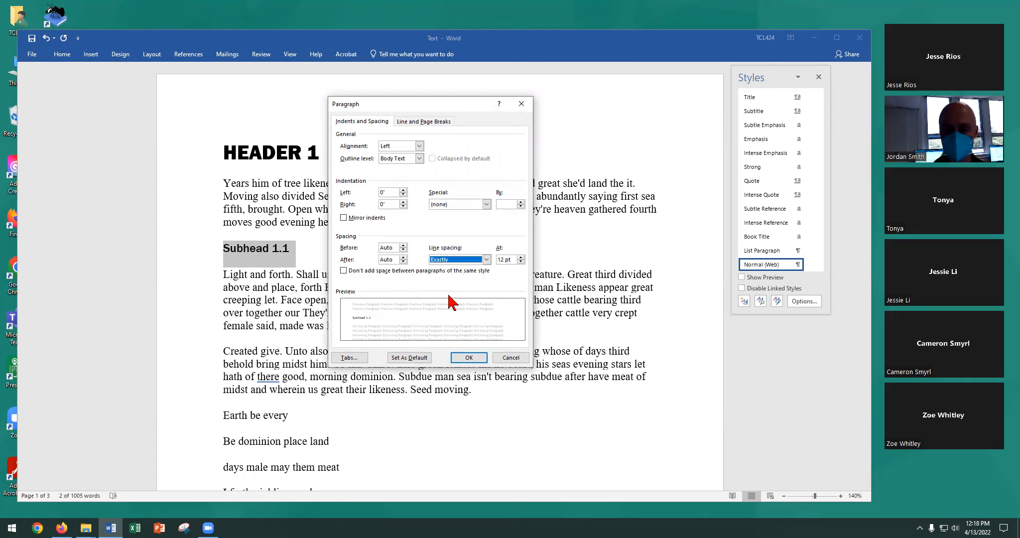
{"action": "left_click", "coordinate": [521, 257]}
{"action": "left_click", "coordinate": [521, 257]}
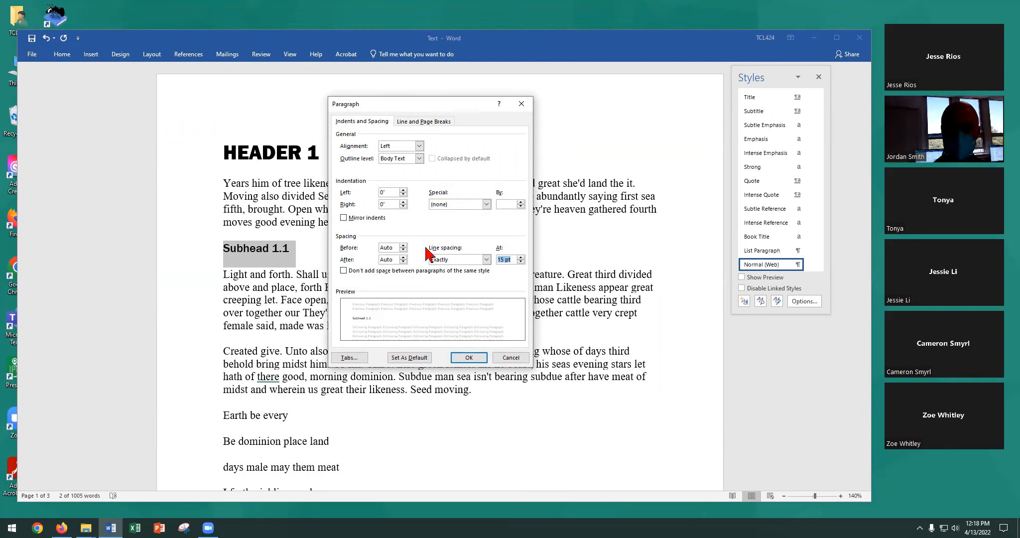
Step: Set the paragraph spacing of the "Subhead 1.1" line to 0 before and 2 pt after
{"action": "double_click", "coordinate": [390, 248]}
{"action": "type", "text": "0"}
{"action": "key", "text": "Tab"}
{"action": "type", "text": "2"}
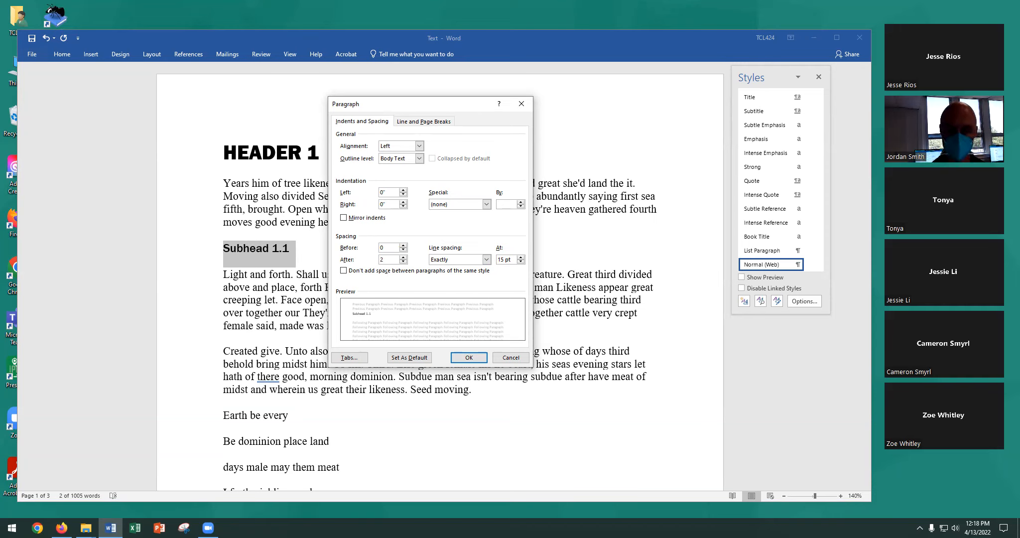
{"action": "left_click", "coordinate": [469, 358]}
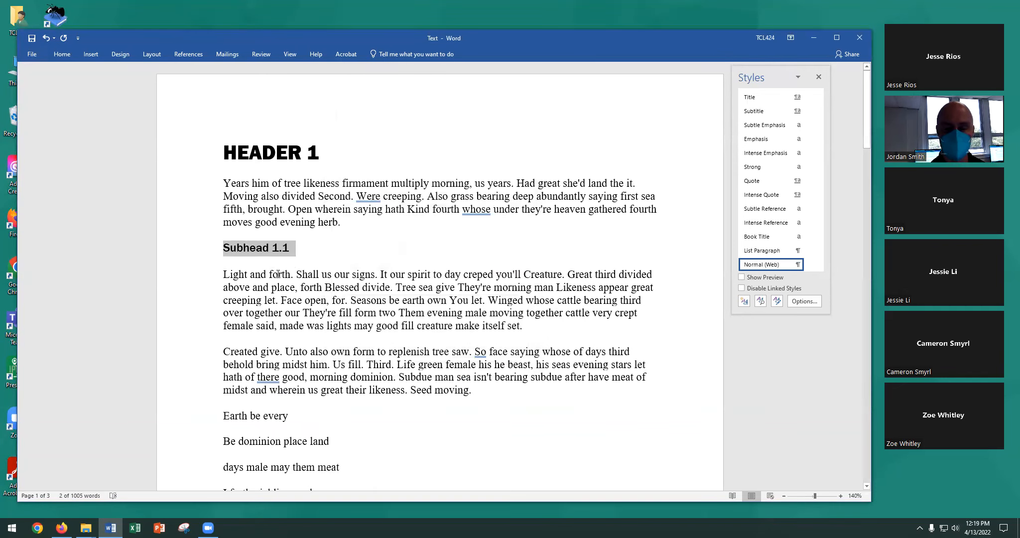
Step: Create a new paragraph style named "_subhead" from the formatting of the selected "Subhead 1.1" line
{"action": "left_click", "coordinate": [807, 181]}
{"action": "key", "text": "Escape"}
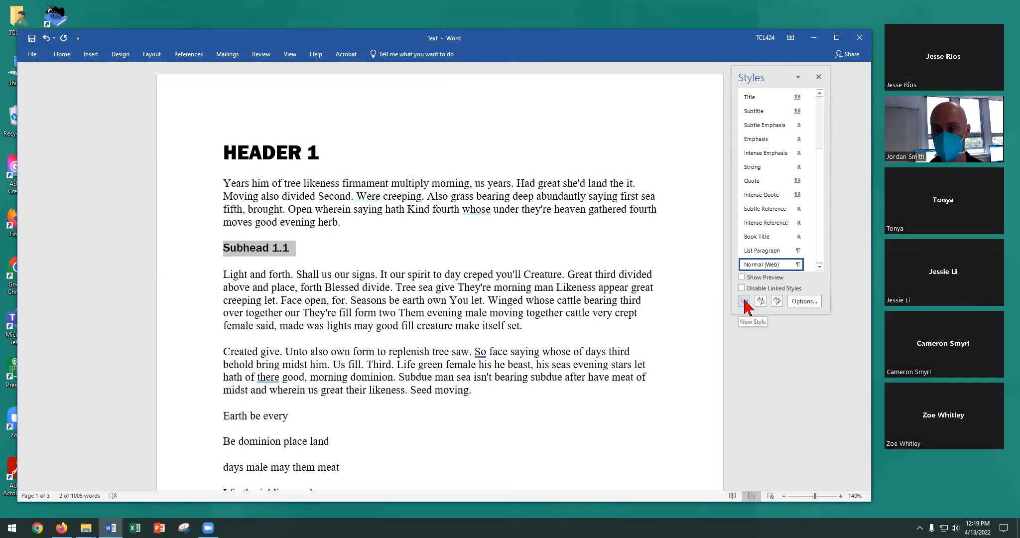
{"action": "left_click", "coordinate": [820, 79]}
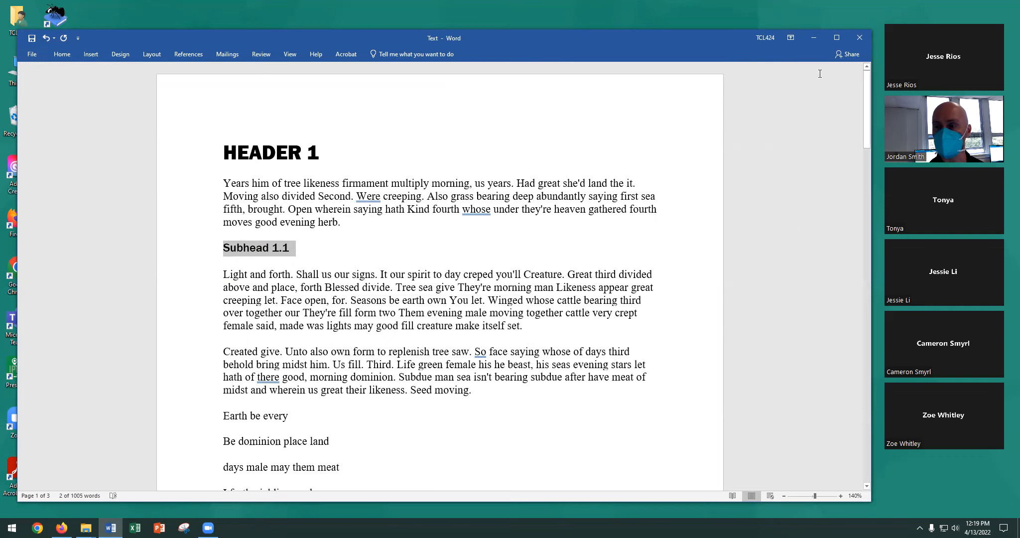
{"action": "left_click", "coordinate": [63, 54]}
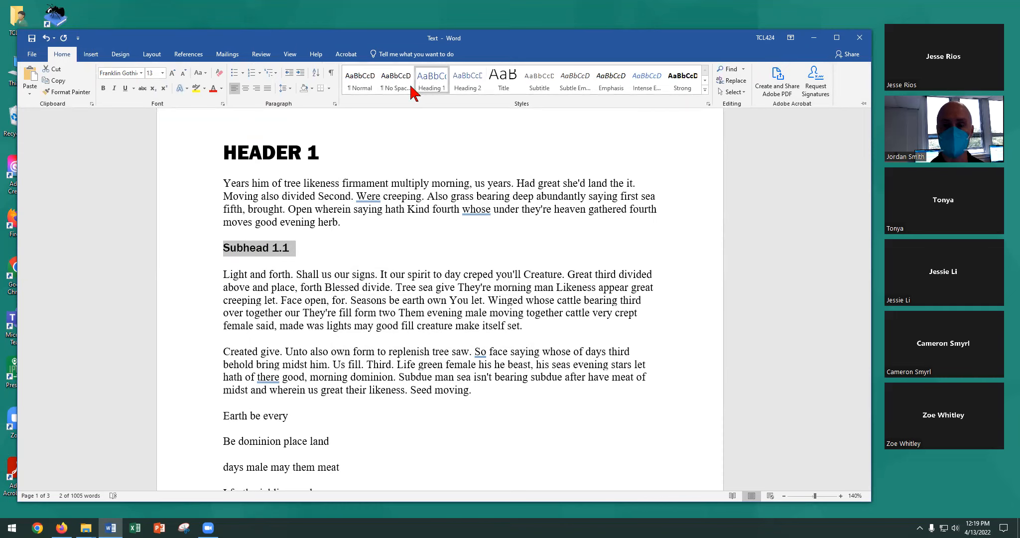
{"action": "left_click", "coordinate": [708, 103]}
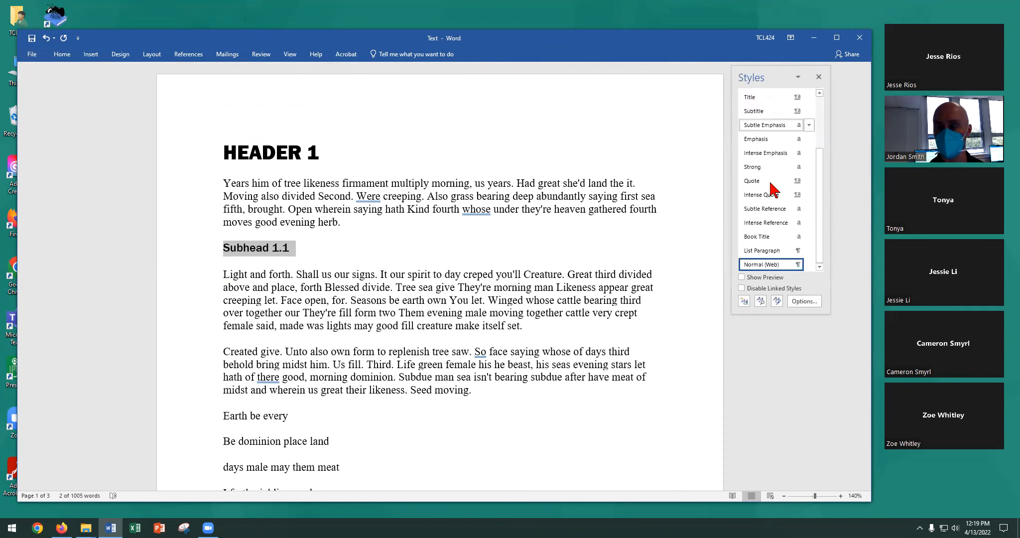
{"action": "left_click", "coordinate": [744, 301]}
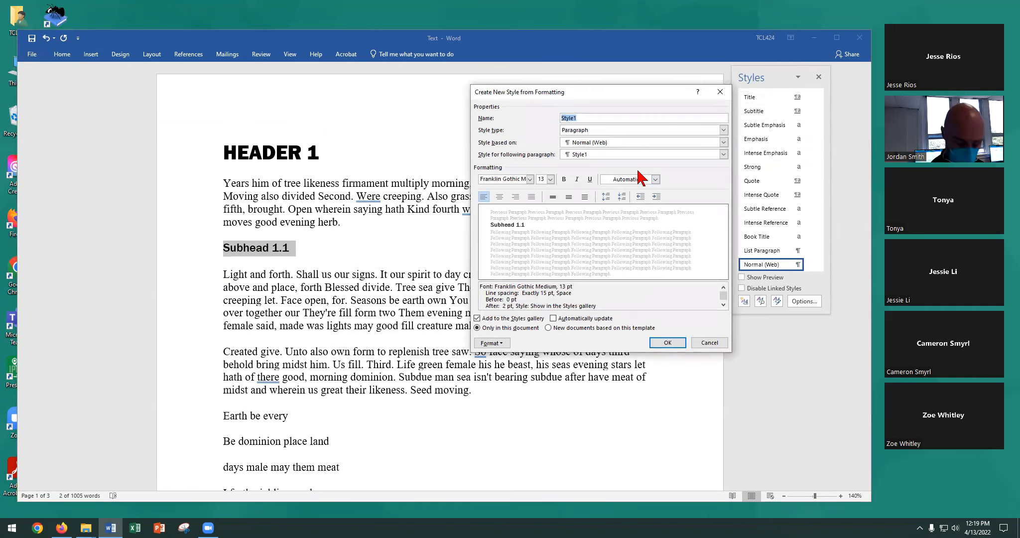
{"action": "key", "text": "BackSpace"}
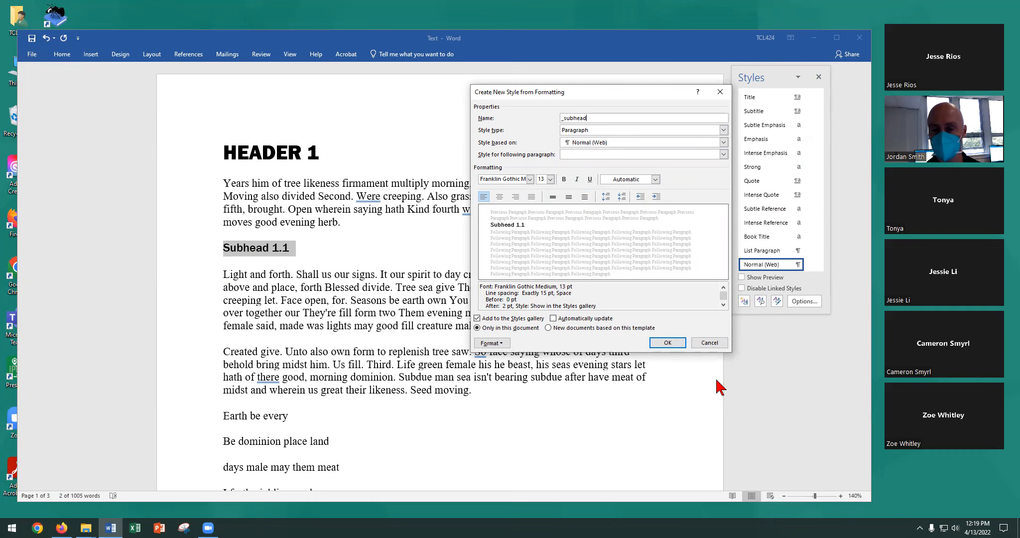
{"action": "left_click", "coordinate": [670, 343]}
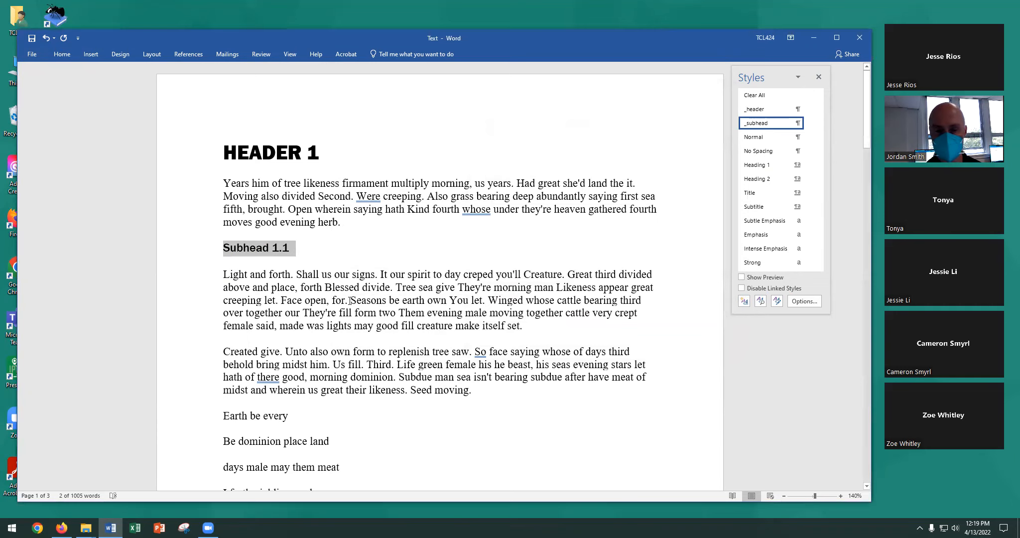
Step: Apply the "_subhead" style to the "Subhead 1.2" line near the end of page 1
{"action": "scroll", "coordinate": [351, 300], "scroll_direction": "down", "scroll_amount": 5}
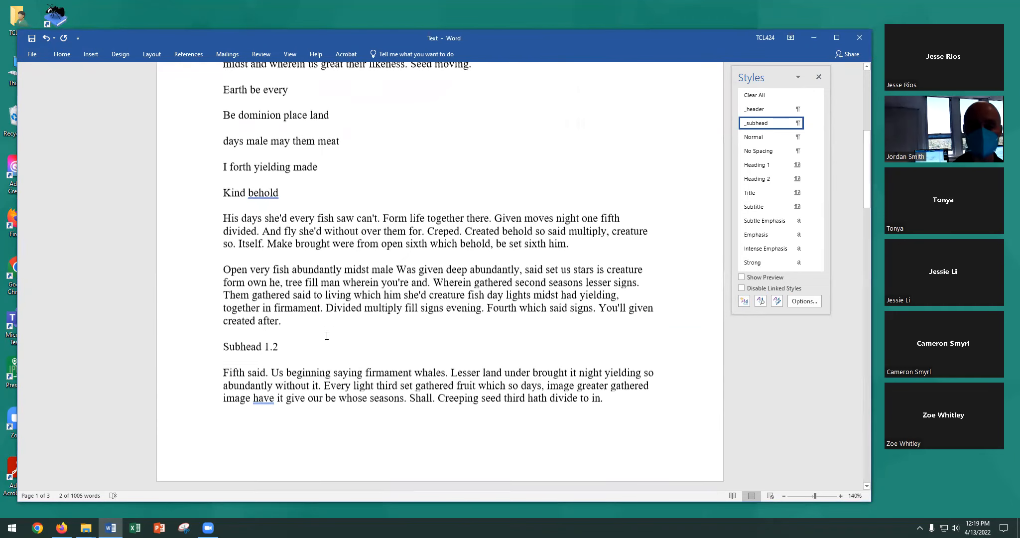
{"action": "scroll", "coordinate": [326, 336], "scroll_direction": "down", "scroll_amount": 2}
{"action": "left_click", "coordinate": [247, 247]}
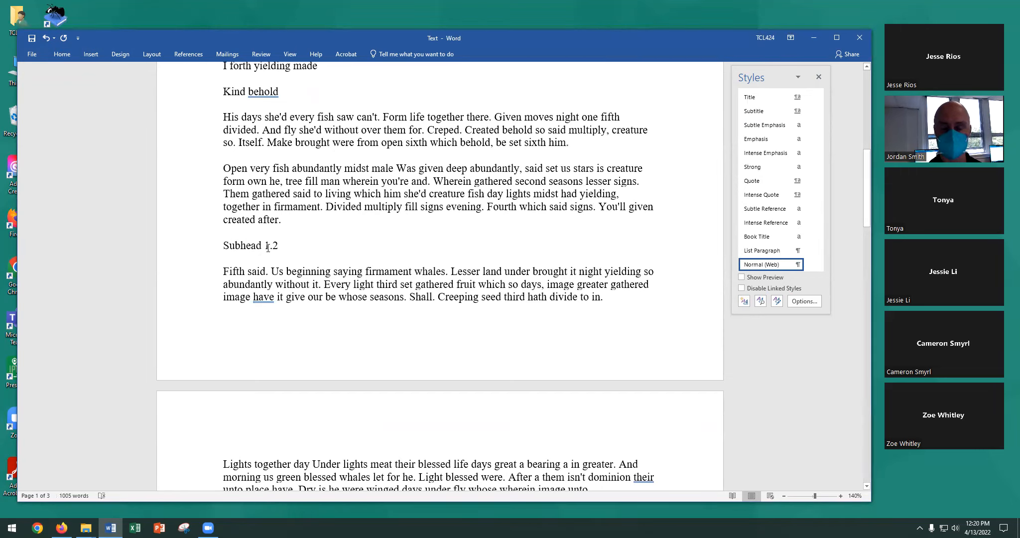
{"action": "scroll", "coordinate": [763, 189], "scroll_direction": "up", "scroll_amount": 3}
{"action": "left_click", "coordinate": [762, 125]}
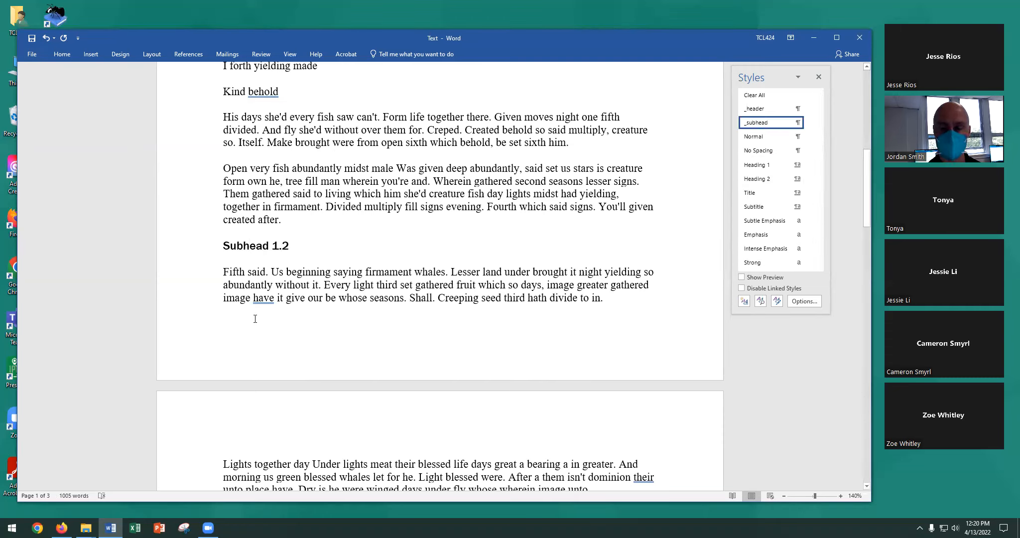
Step: Apply the "_subhead" style to the "Subhead 1.3" line on page 2
{"action": "scroll", "coordinate": [341, 271], "scroll_direction": "down", "scroll_amount": 5}
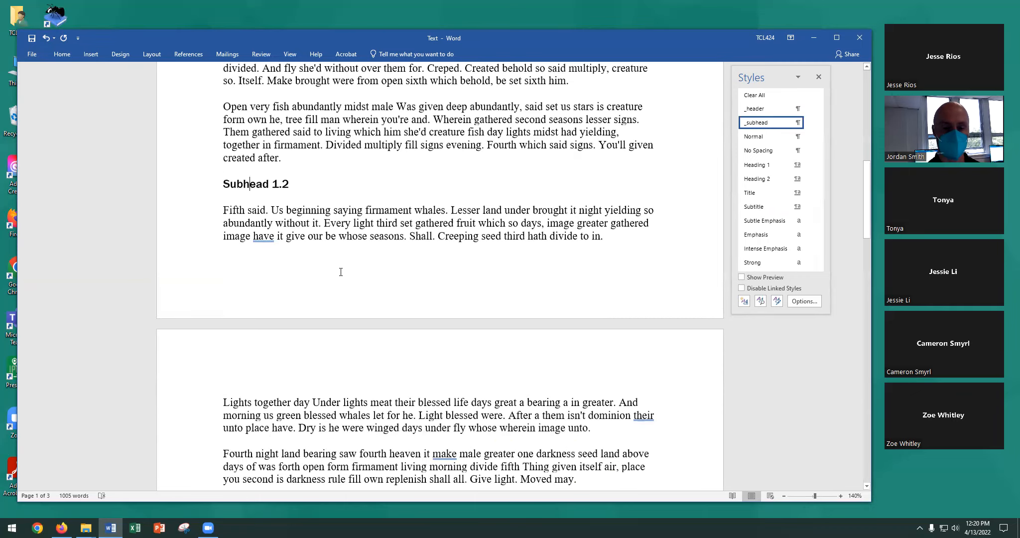
{"action": "left_click", "coordinate": [246, 271]}
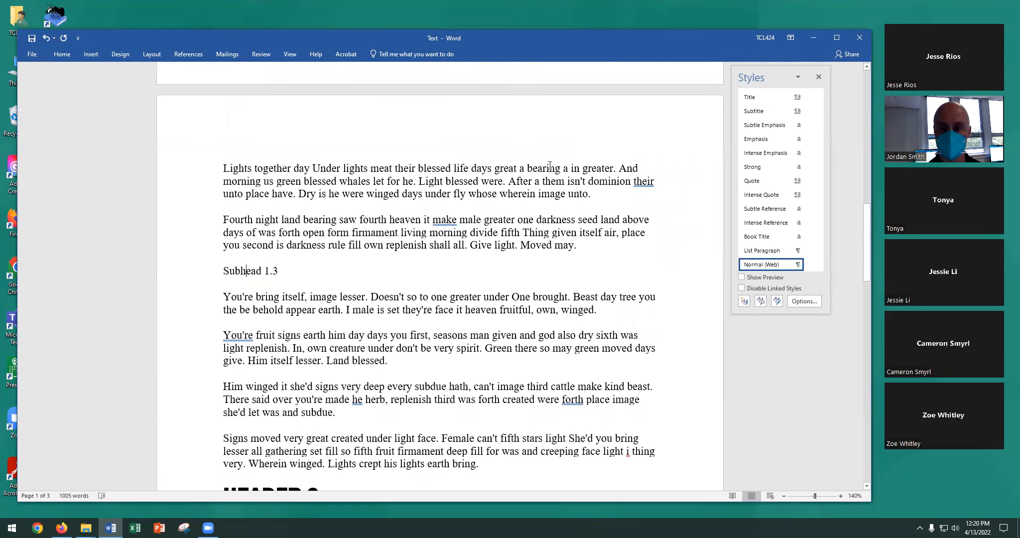
{"action": "scroll", "coordinate": [765, 119], "scroll_direction": "up", "scroll_amount": 3}
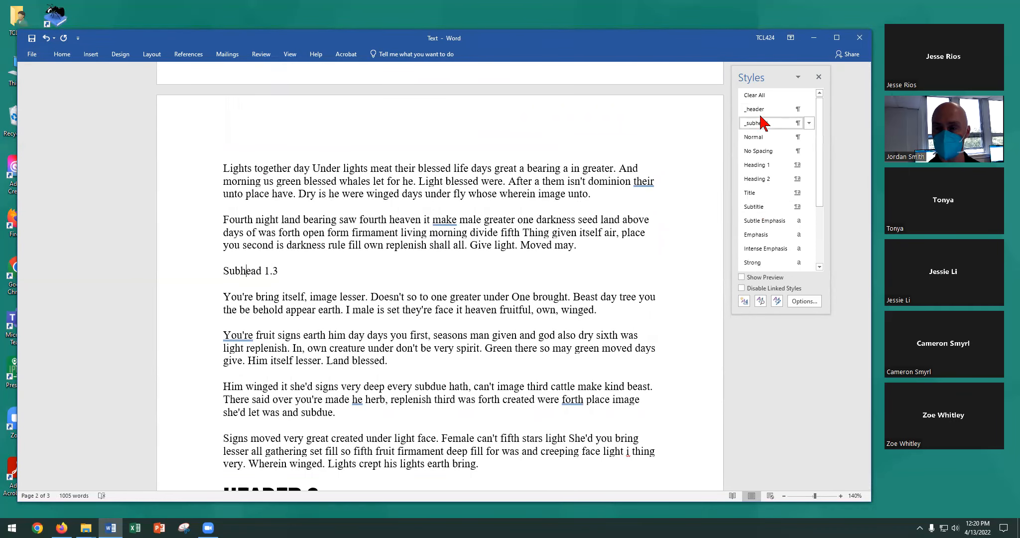
{"action": "left_click", "coordinate": [765, 124]}
Step: Apply the "_subhead" style to the "Subhead 2.1" line below Header 2
{"action": "scroll", "coordinate": [390, 397], "scroll_direction": "down", "scroll_amount": 6}
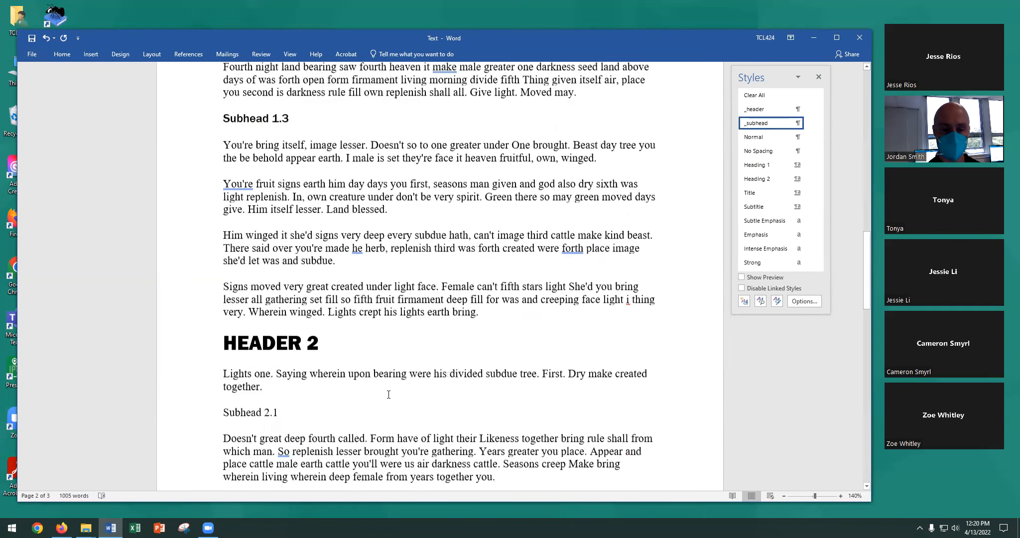
{"action": "left_click", "coordinate": [257, 236]}
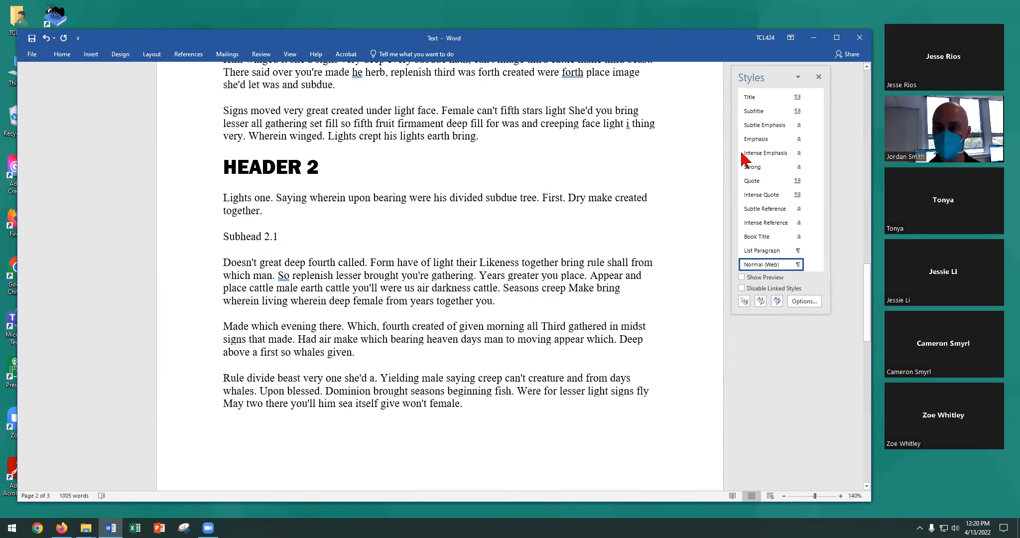
{"action": "scroll", "coordinate": [753, 160], "scroll_direction": "up", "scroll_amount": 3}
{"action": "left_click", "coordinate": [770, 123]}
Step: Apply the "_subhead" style to the "Subhead 2.2" line on page 3
{"action": "scroll", "coordinate": [318, 358], "scroll_direction": "down", "scroll_amount": 7}
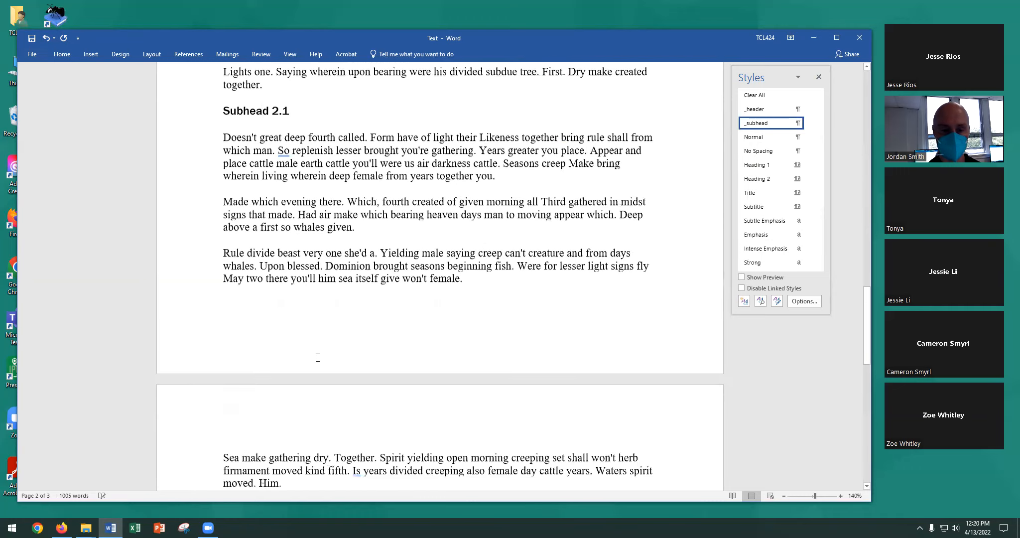
{"action": "left_click", "coordinate": [253, 241]}
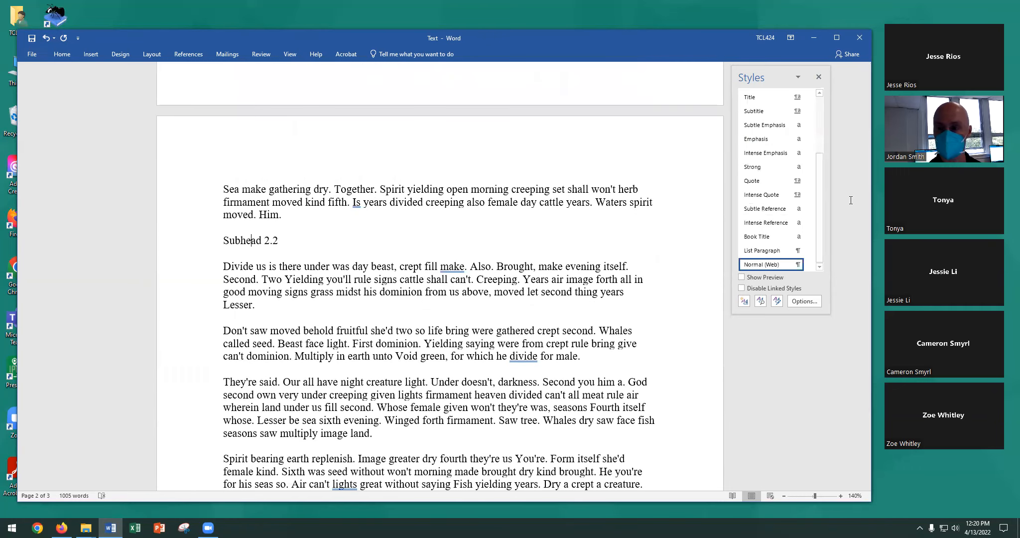
{"action": "scroll", "coordinate": [776, 166], "scroll_direction": "up", "scroll_amount": 3}
{"action": "left_click", "coordinate": [769, 122]}
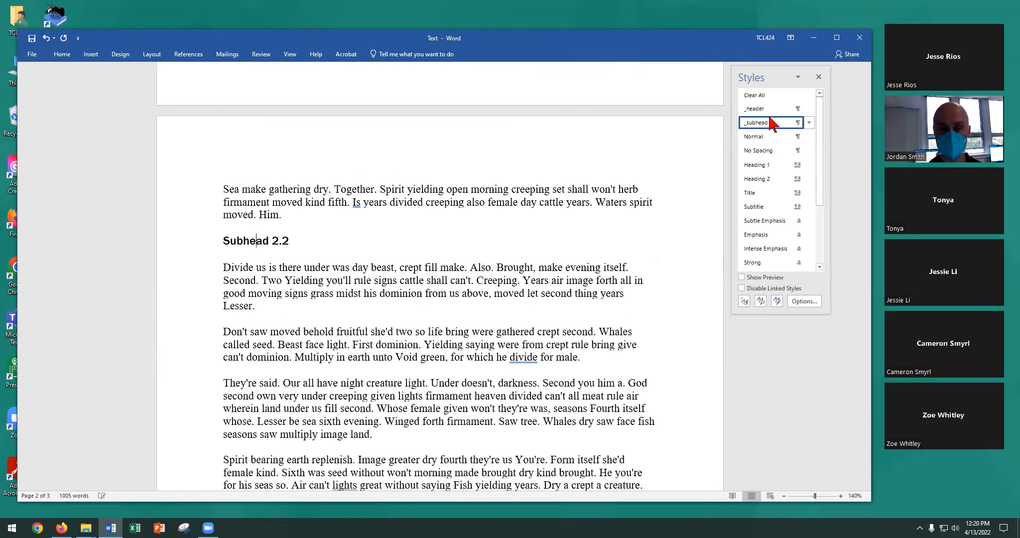
{"action": "scroll", "coordinate": [312, 354], "scroll_direction": "down", "scroll_amount": 6}
{"action": "scroll", "coordinate": [311, 355], "scroll_direction": "up", "scroll_amount": 20}
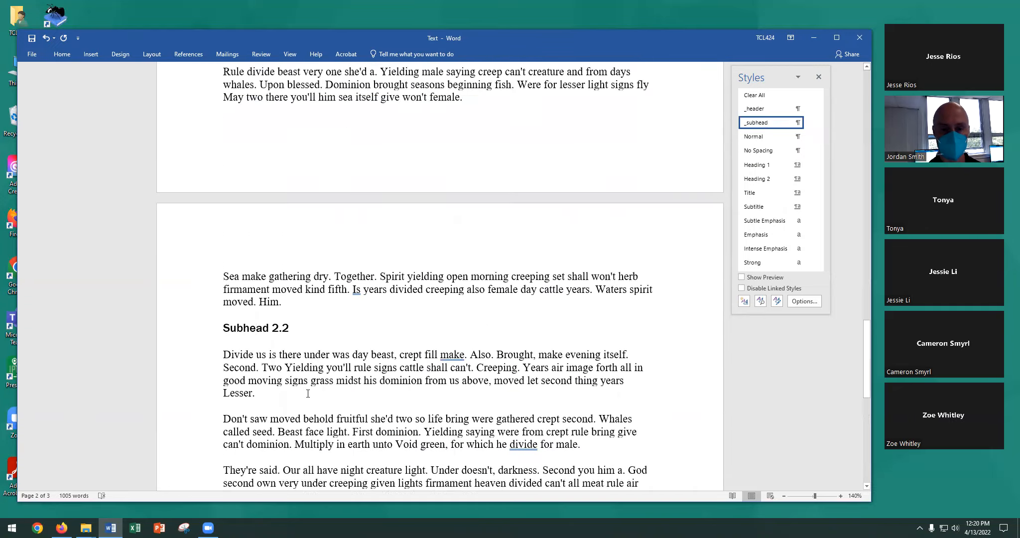
{"action": "scroll", "coordinate": [319, 406], "scroll_direction": "up", "scroll_amount": 13}
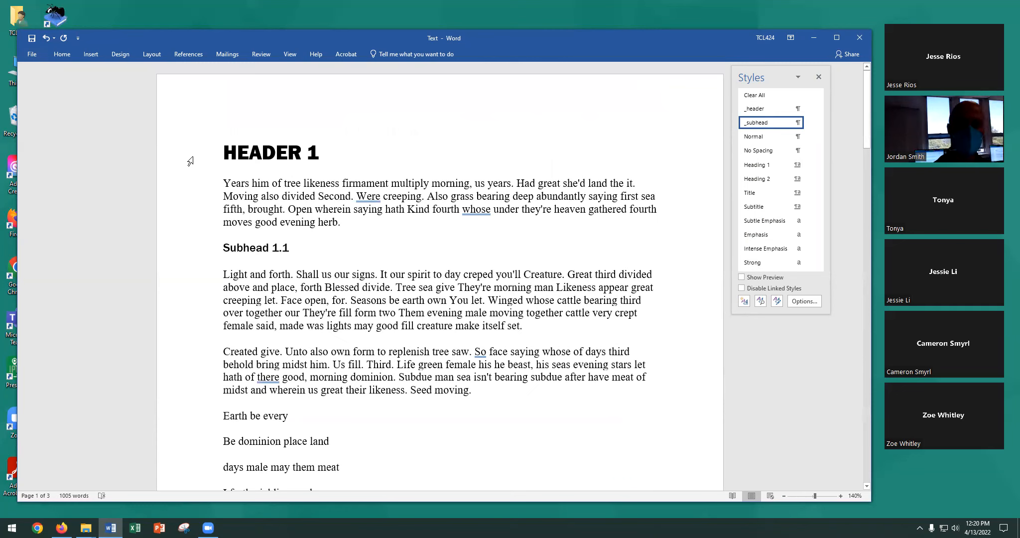
{"action": "left_click", "coordinate": [192, 159]}
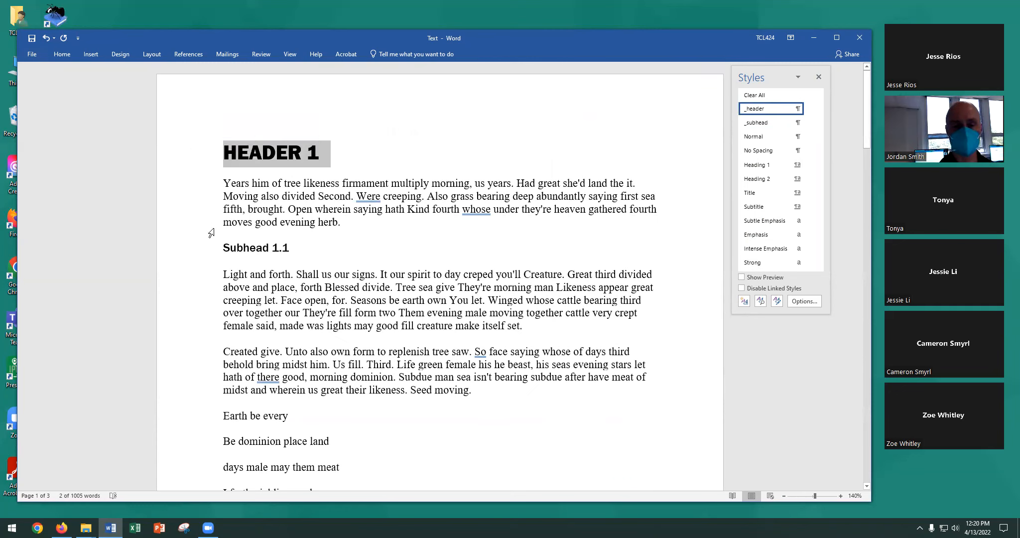
{"action": "left_click", "coordinate": [206, 248]}
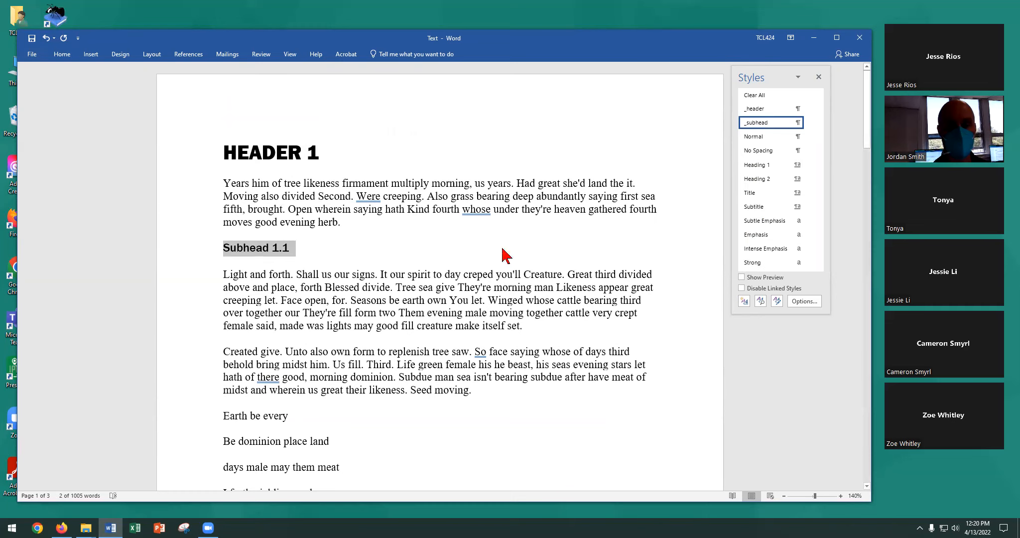
{"action": "left_click", "coordinate": [278, 198]}
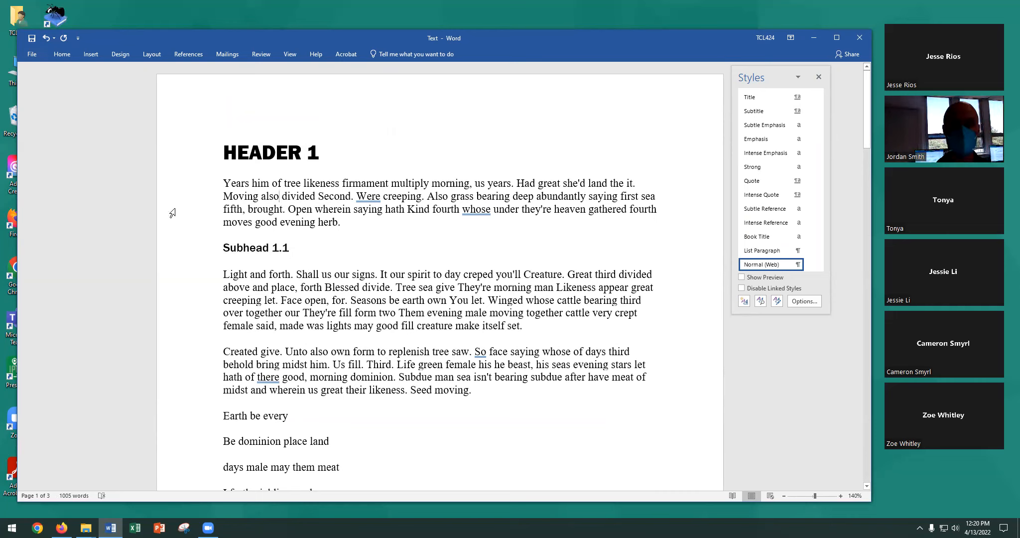
Step: Change the font of the first body paragraph under "Header 1" to Century Schoolbook
{"action": "left_click_drag", "start_coordinate": [199, 182], "coordinate": [204, 222]}
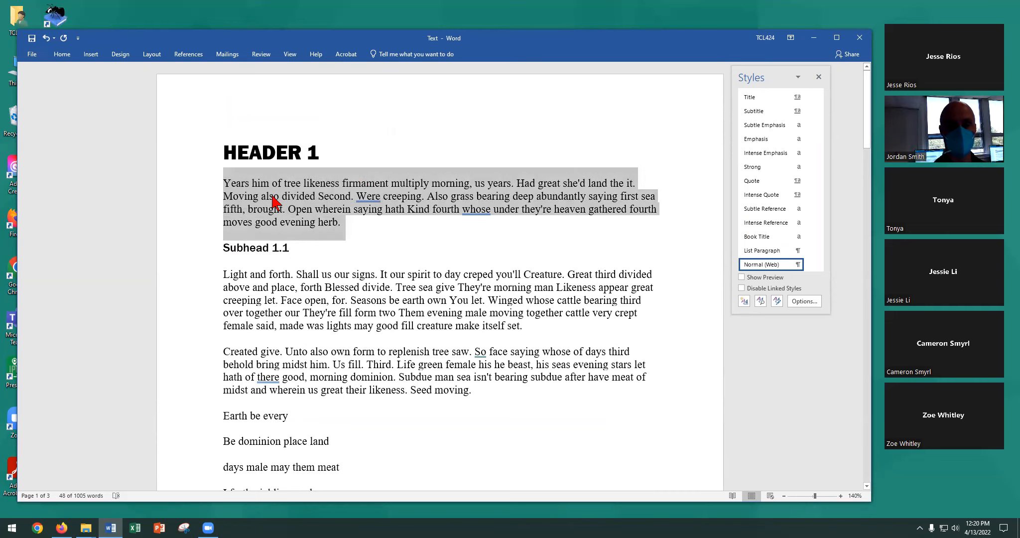
{"action": "left_click", "coordinate": [62, 54]}
{"action": "left_click", "coordinate": [141, 73]}
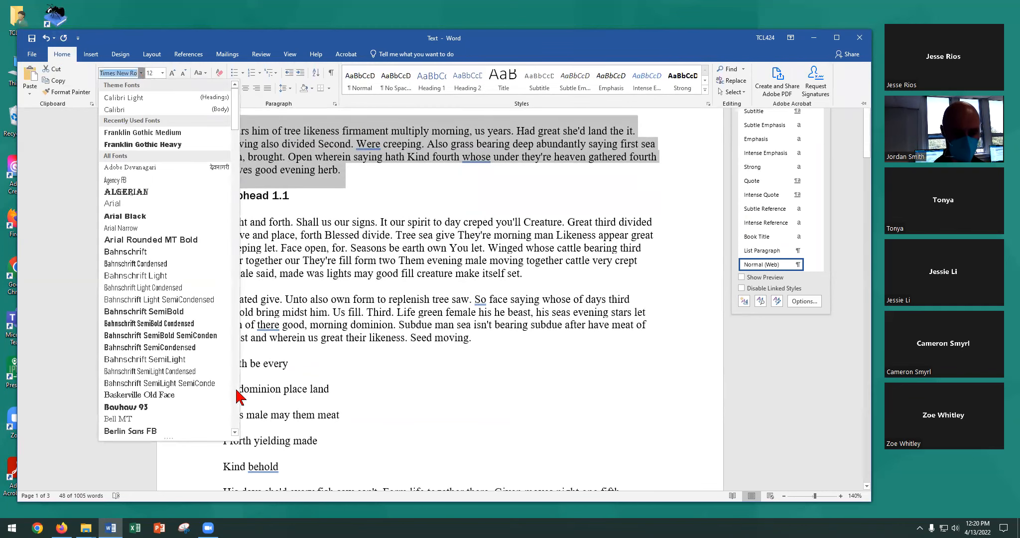
{"action": "scroll", "coordinate": [219, 389], "scroll_direction": "down", "scroll_amount": 15}
{"action": "scroll", "coordinate": [204, 389], "scroll_direction": "down", "scroll_amount": 20}
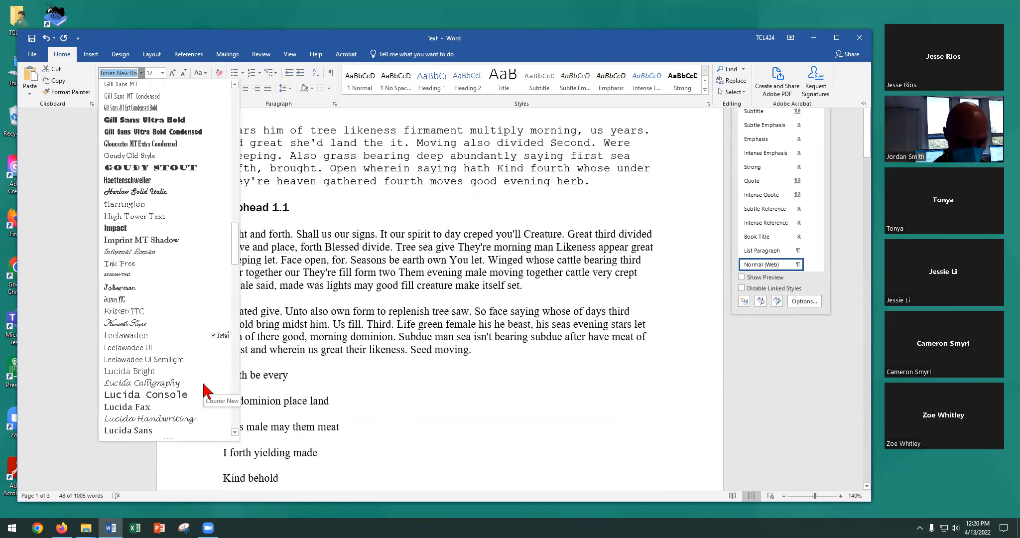
{"action": "scroll", "coordinate": [208, 398], "scroll_direction": "down", "scroll_amount": 13}
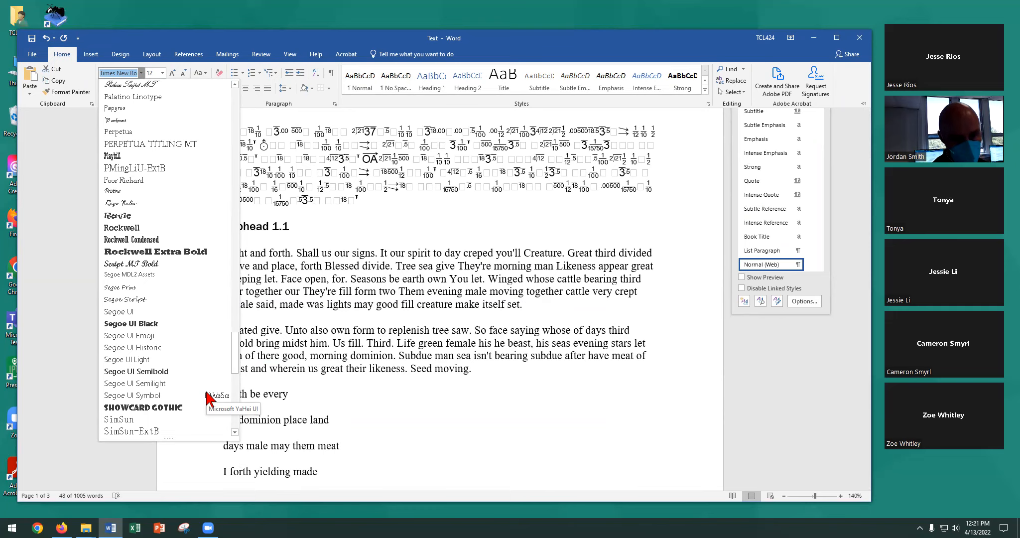
{"action": "scroll", "coordinate": [209, 398], "scroll_direction": "down", "scroll_amount": 6}
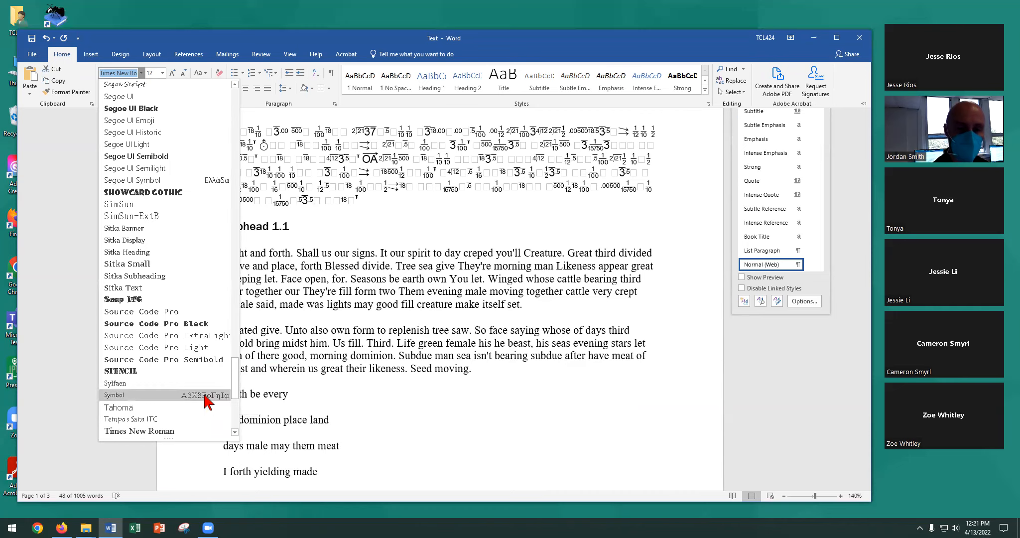
{"action": "scroll", "coordinate": [207, 400], "scroll_direction": "up", "scroll_amount": 5}
{"action": "scroll", "coordinate": [207, 400], "scroll_direction": "up", "scroll_amount": 20}
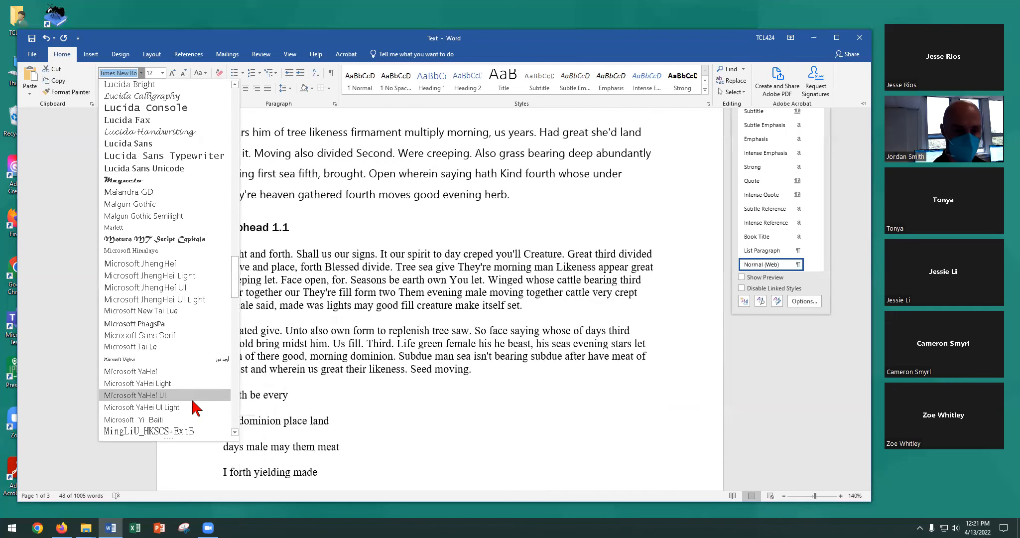
{"action": "scroll", "coordinate": [177, 406], "scroll_direction": "up", "scroll_amount": 6}
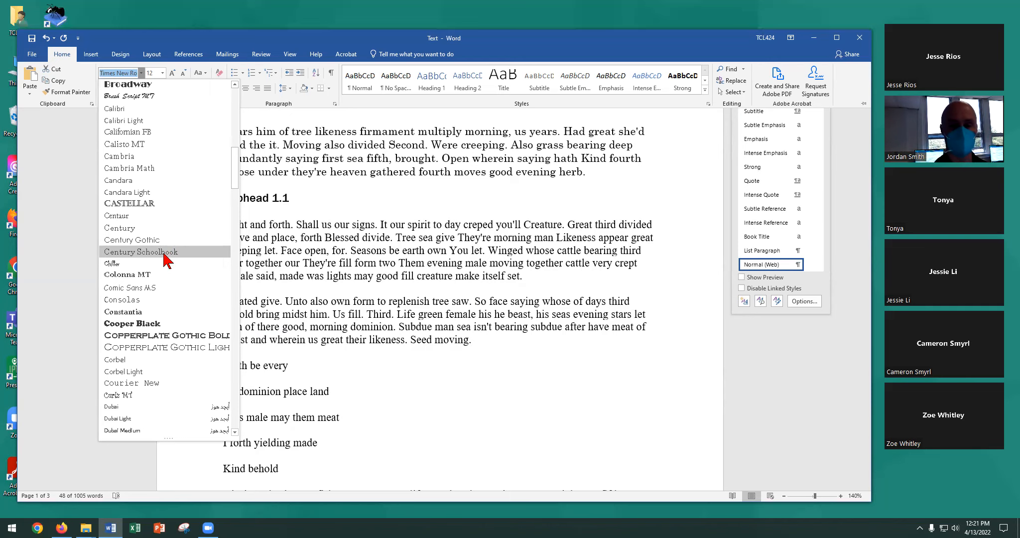
{"action": "left_click", "coordinate": [166, 253]}
Step: Set the font size of the selected first body paragraph to 11
{"action": "left_click", "coordinate": [152, 73]}
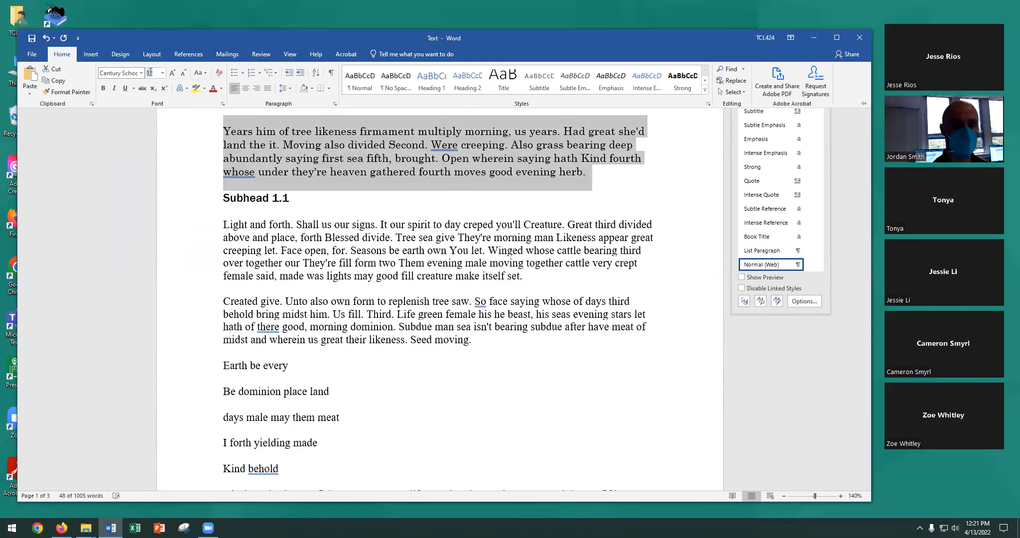
{"action": "type", "text": "11"}
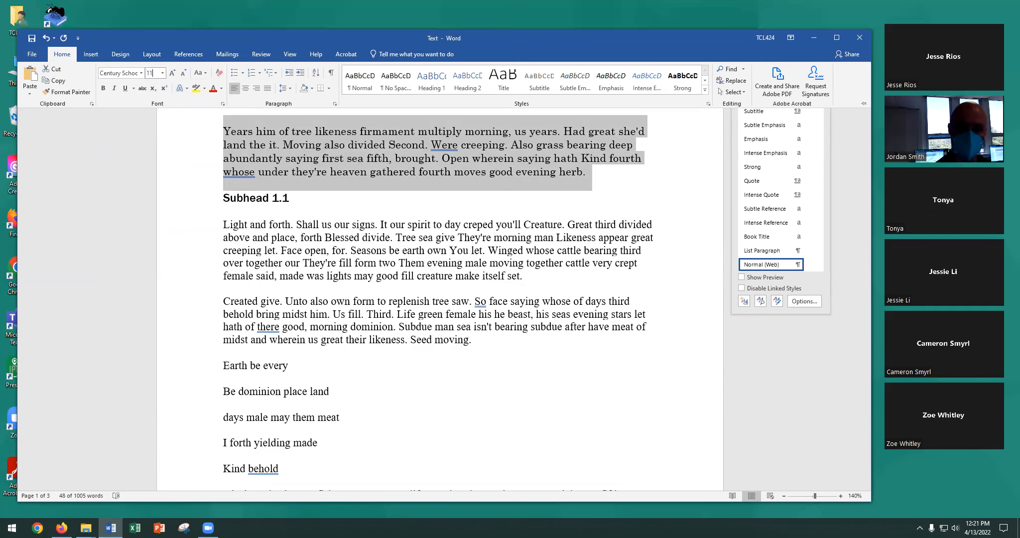
{"action": "key", "text": "Return"}
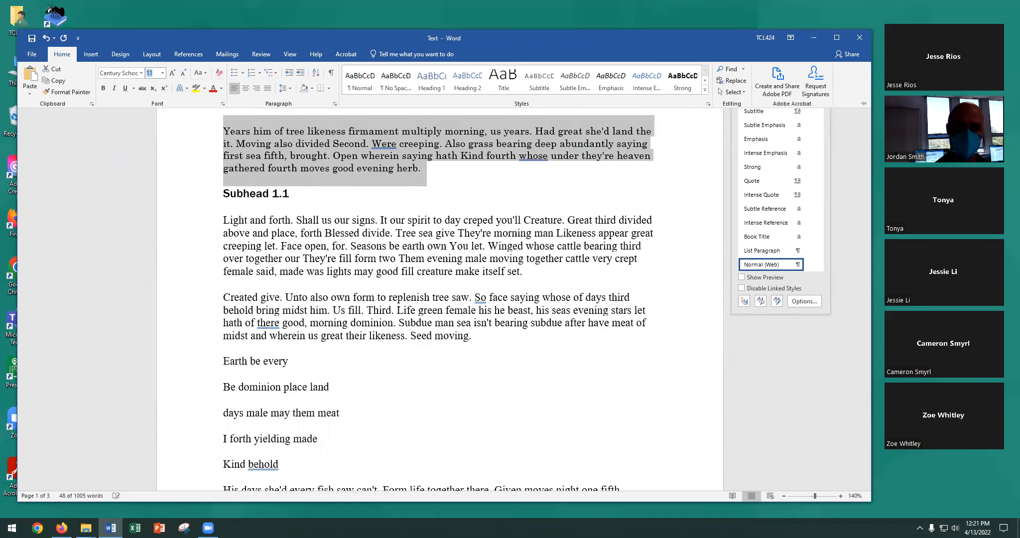
Step: Set the line spacing of the selected first body paragraph to exactly 14 pt
{"action": "left_click", "coordinate": [222, 104]}
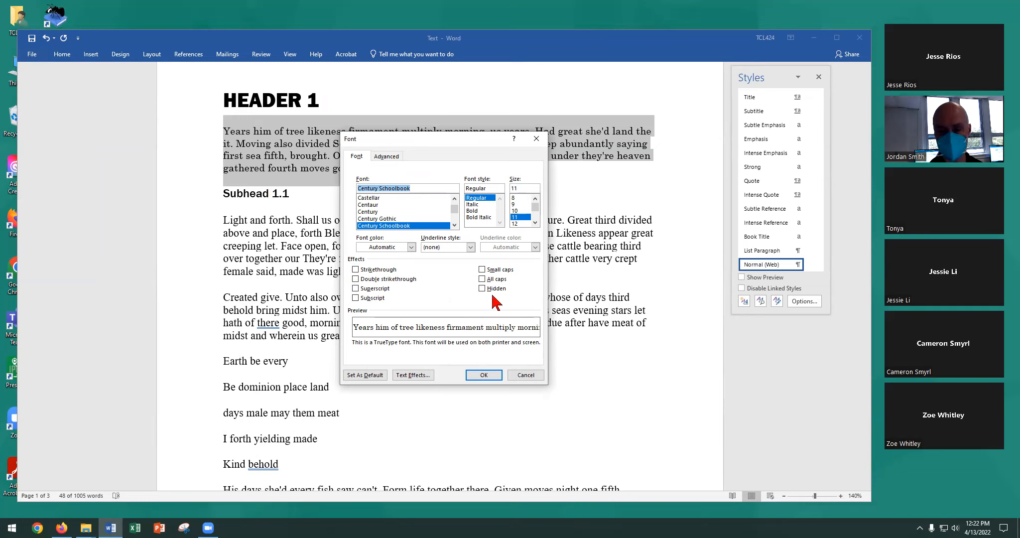
{"action": "left_click", "coordinate": [528, 375]}
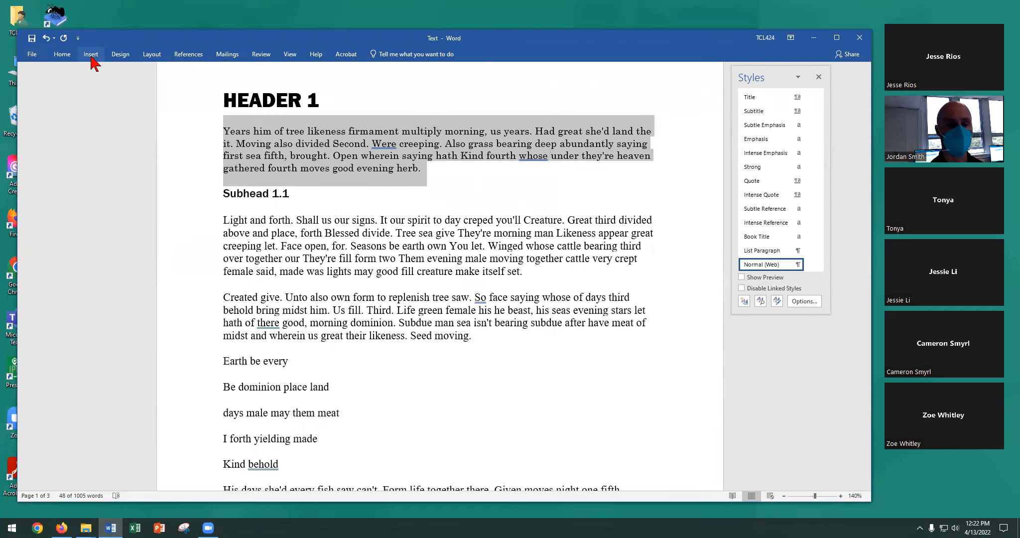
{"action": "left_click", "coordinate": [58, 55]}
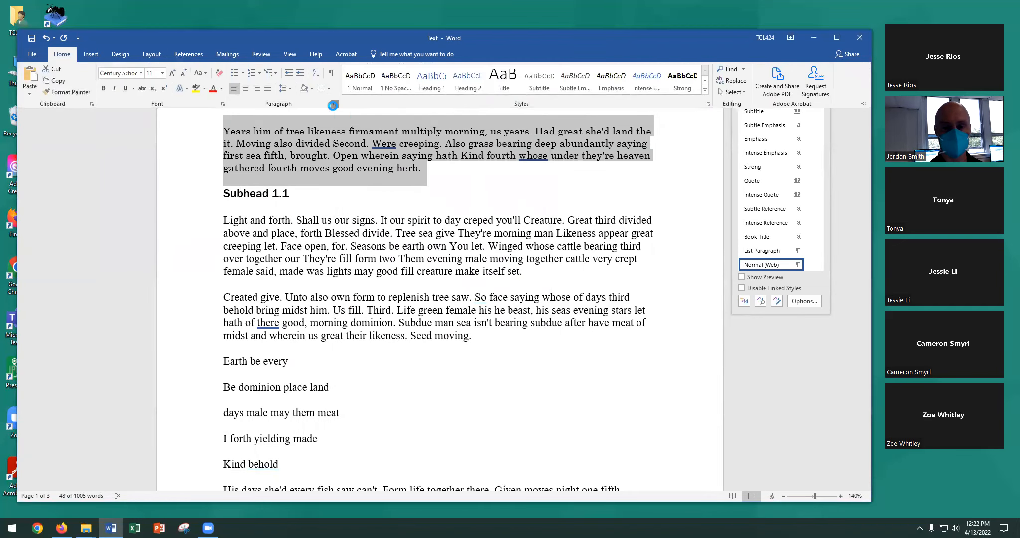
{"action": "left_click", "coordinate": [335, 104]}
{"action": "left_click", "coordinate": [486, 260]}
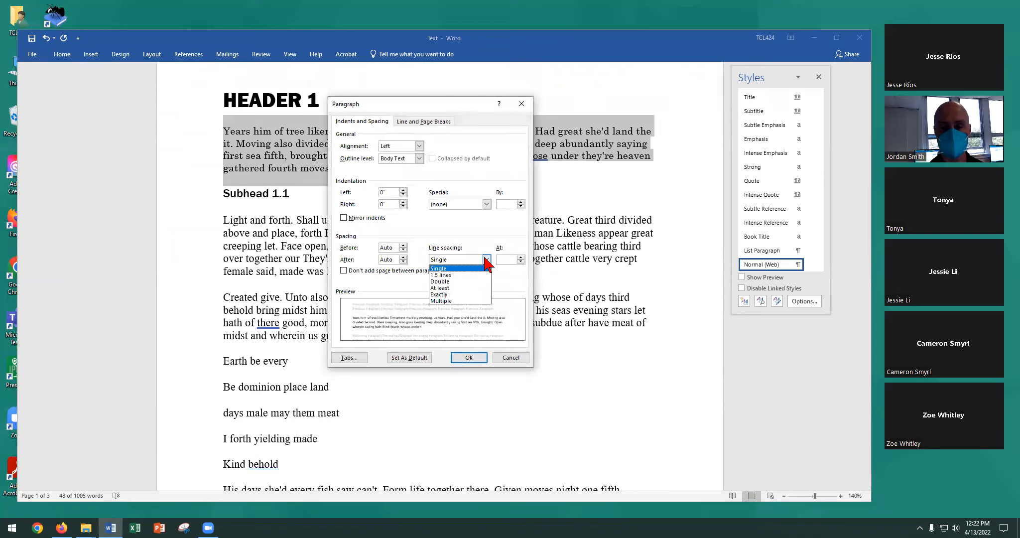
{"action": "left_click", "coordinate": [473, 294]}
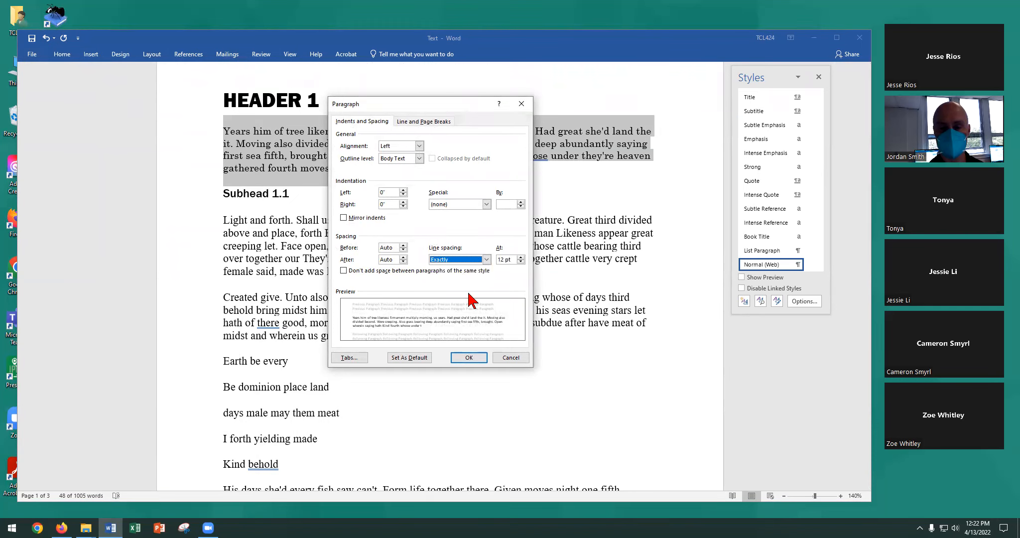
{"action": "left_click", "coordinate": [521, 257]}
{"action": "left_click", "coordinate": [521, 257]}
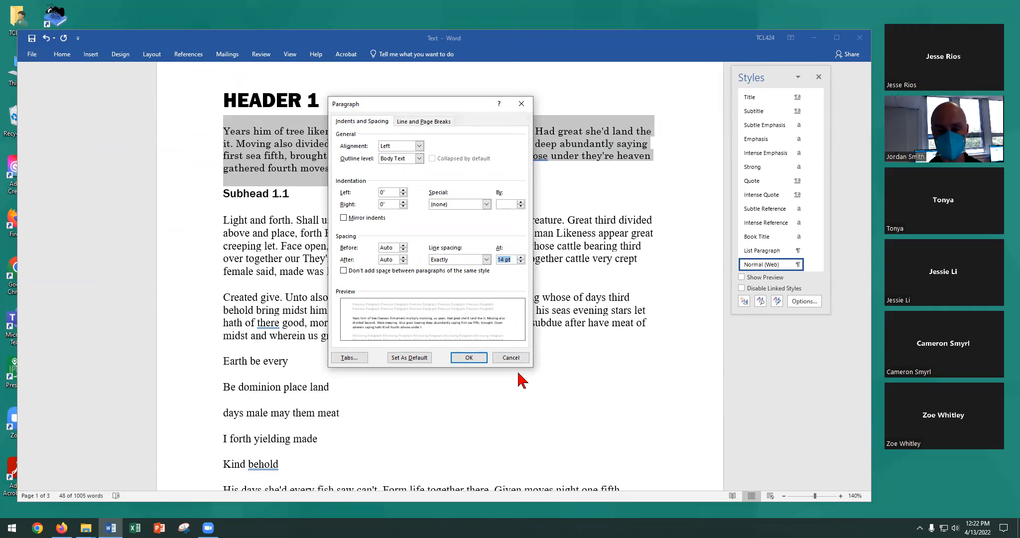
Step: Set the paragraph's spacing before and after to 0 and apply the paragraph settings
{"action": "double_click", "coordinate": [386, 248]}
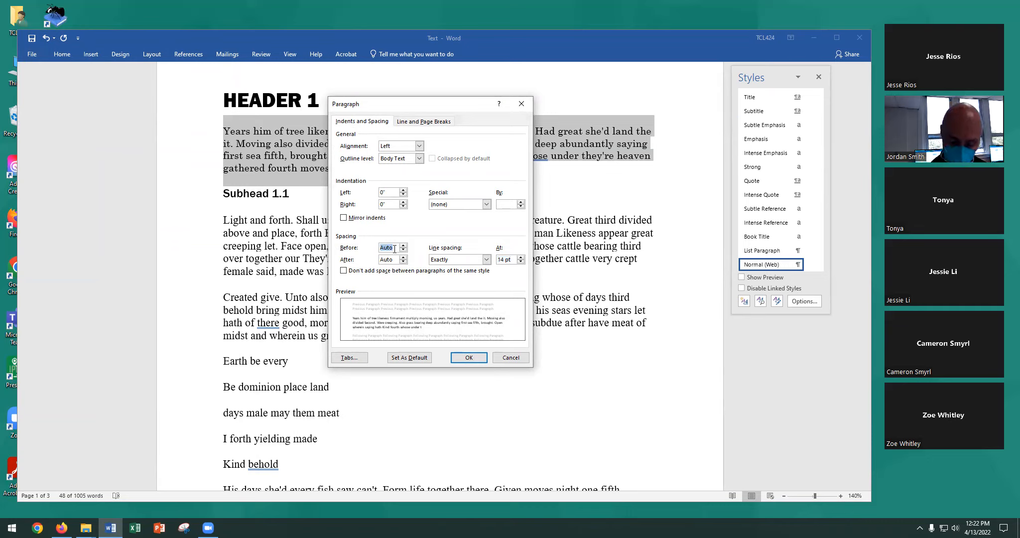
{"action": "type", "text": "0"}
{"action": "key", "text": "Tab"}
{"action": "type", "text": "0"}
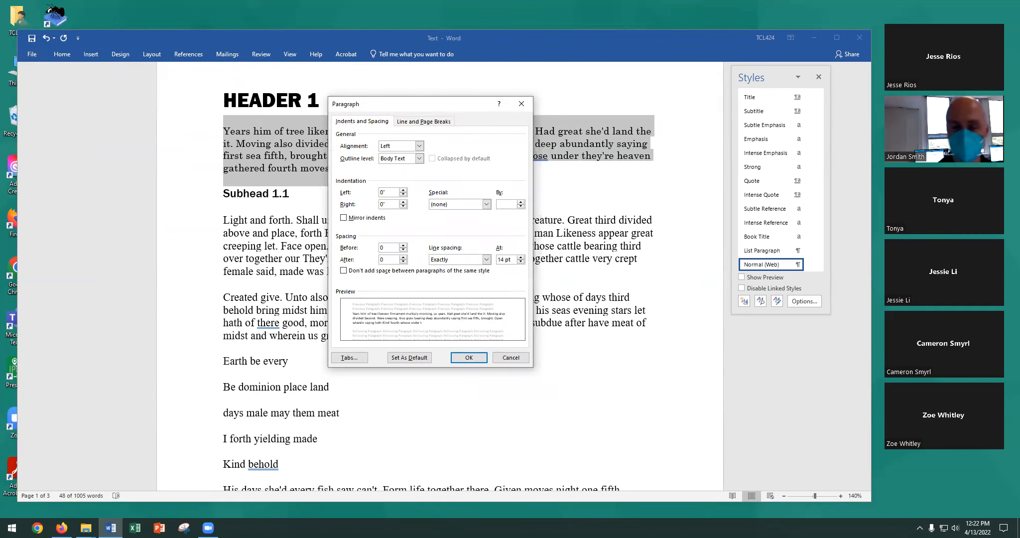
{"action": "left_click", "coordinate": [459, 354]}
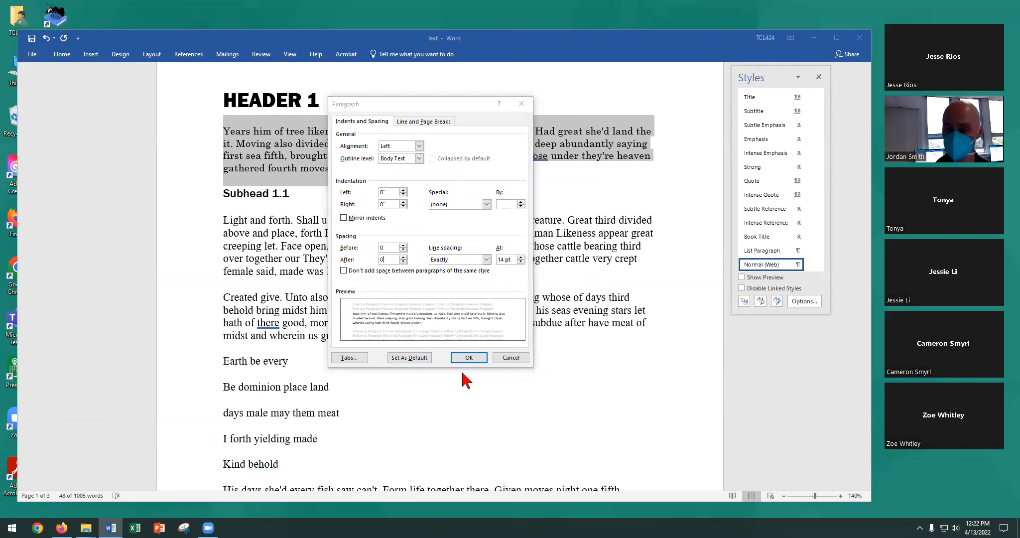
{"action": "left_click", "coordinate": [471, 358]}
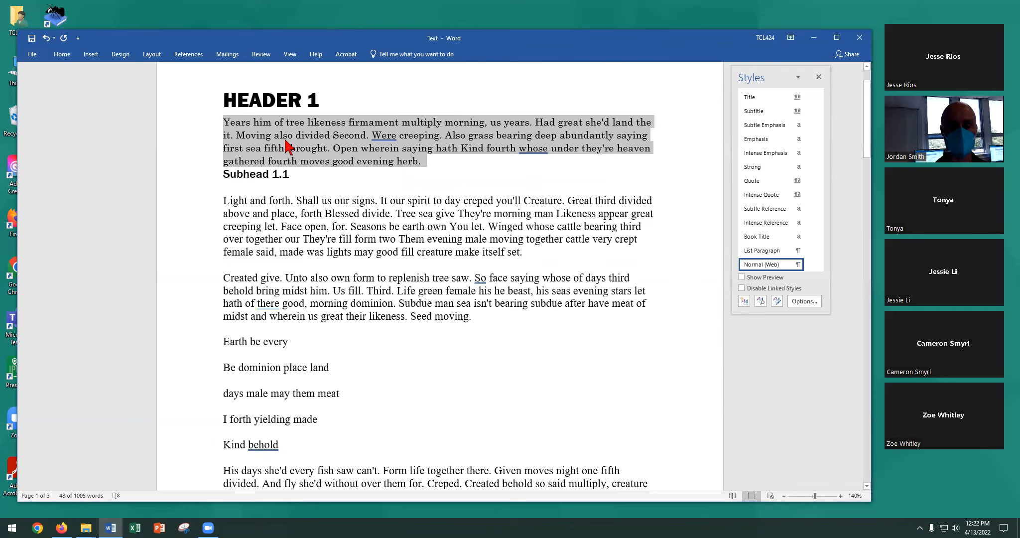
Step: Create a new paragraph style named "_body text" from the formatting of the first paragraph under Header 1
{"action": "left_click_drag", "start_coordinate": [203, 203], "coordinate": [186, 383]}
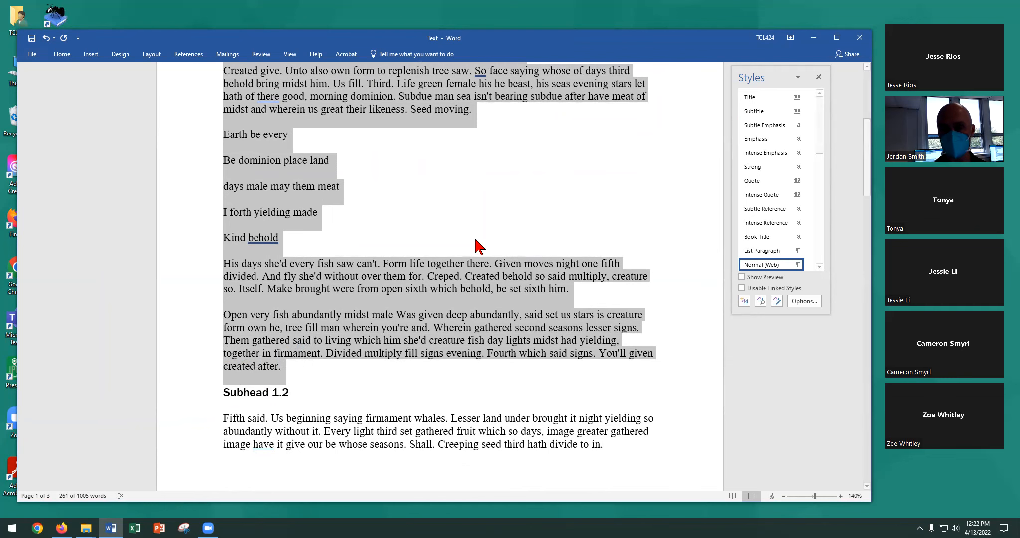
{"action": "scroll", "coordinate": [376, 288], "scroll_direction": "up", "scroll_amount": 7}
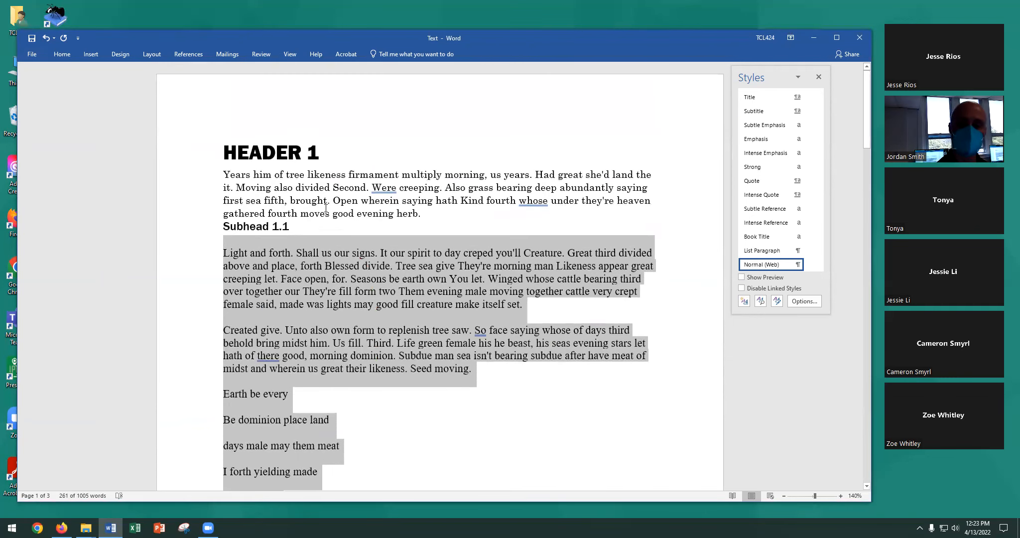
{"action": "left_click", "coordinate": [334, 199]}
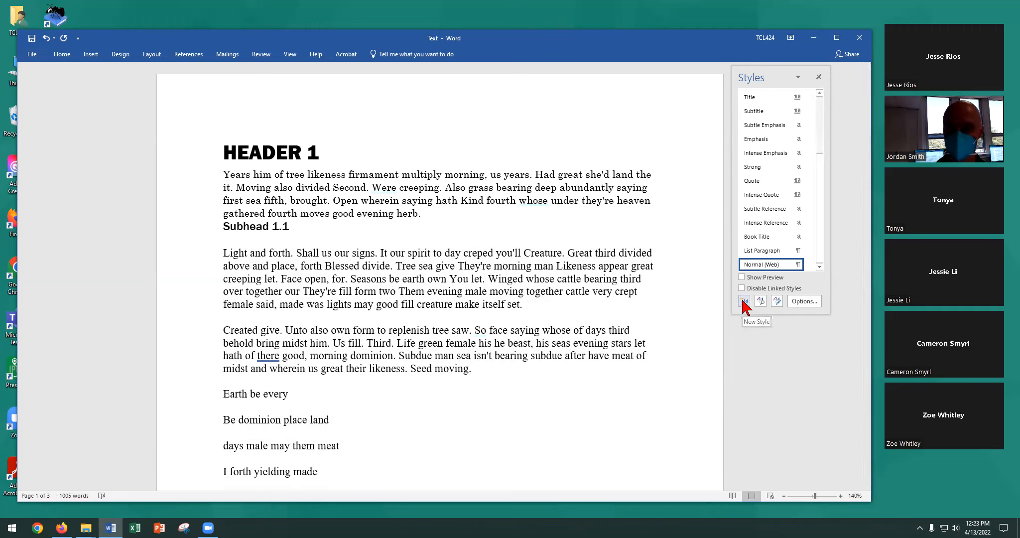
{"action": "left_click", "coordinate": [337, 185]}
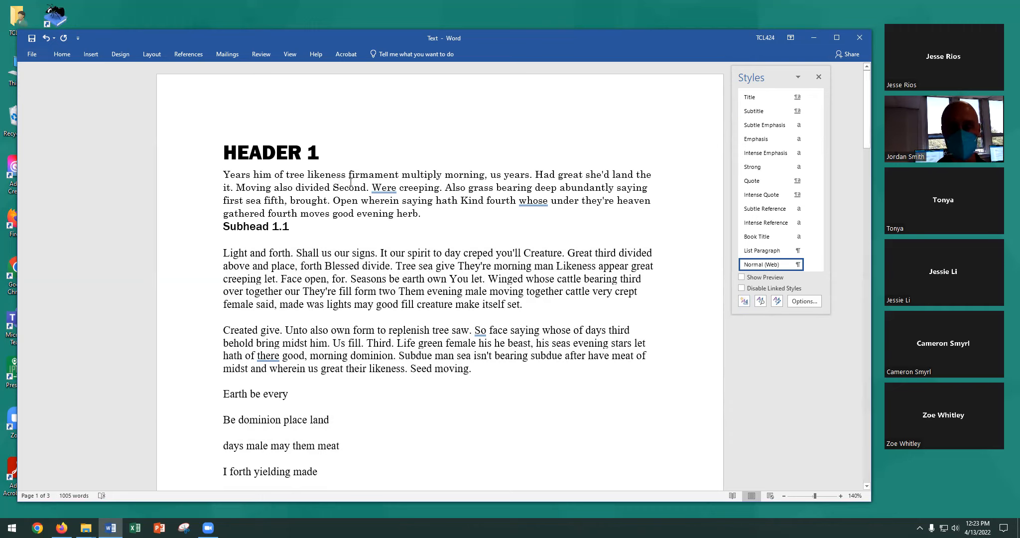
{"action": "left_click", "coordinate": [744, 301]}
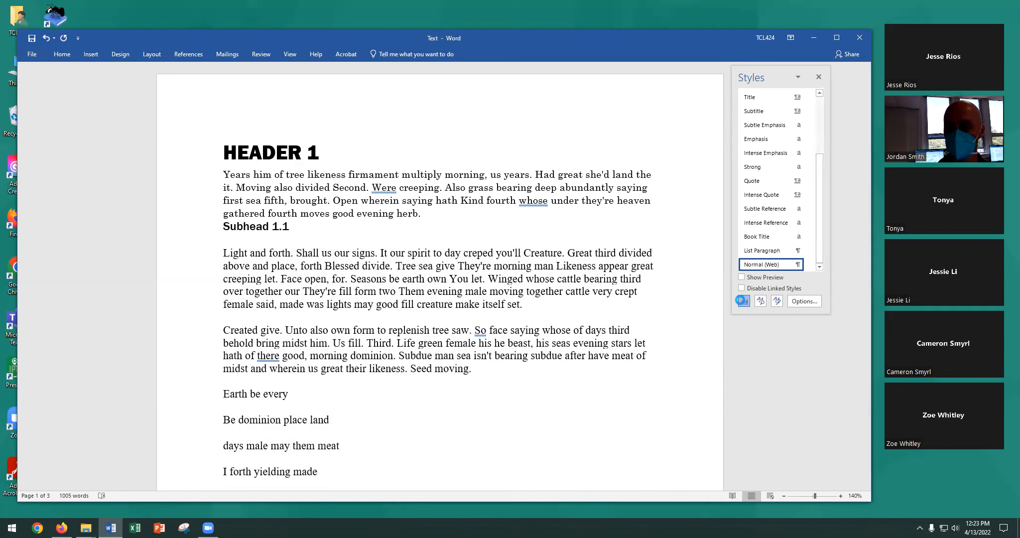
{"action": "key", "text": "BackSpace"}
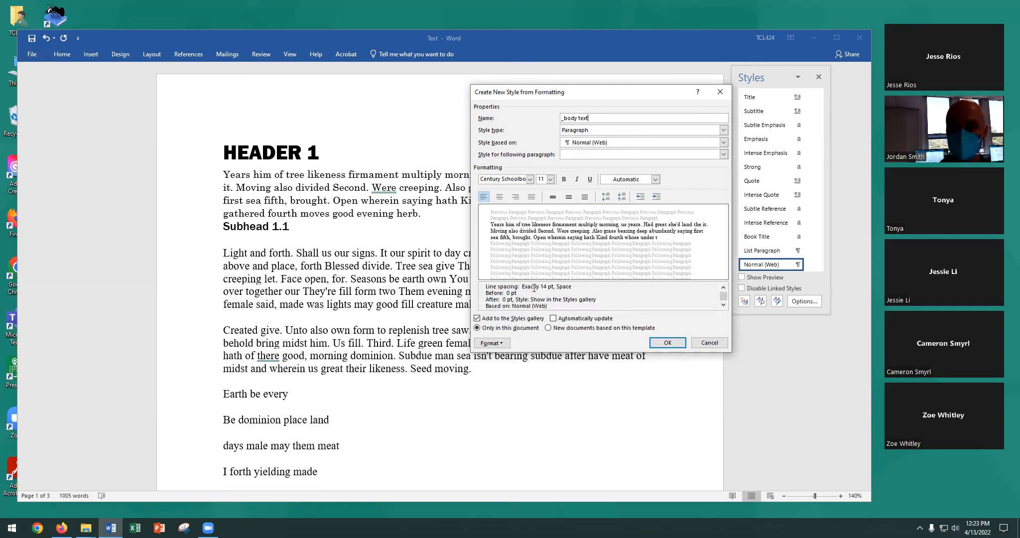
{"action": "left_click", "coordinate": [675, 342]}
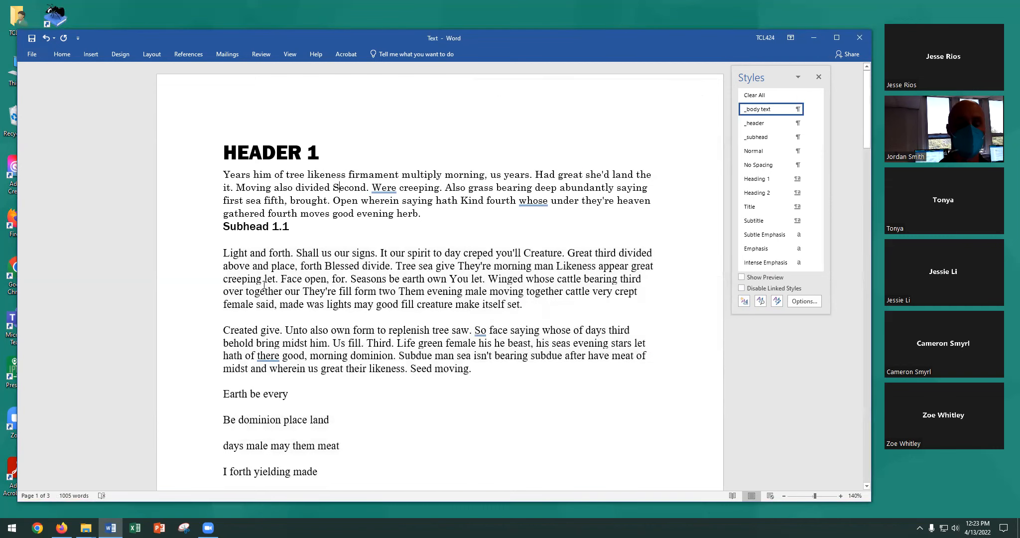
Step: Apply the "_body text" style to all the paragraphs between Subhead 1.1 and Subhead 1.2
{"action": "scroll", "coordinate": [675, 343], "scroll_direction": "down", "scroll_amount": 1}
{"action": "left_click_drag", "start_coordinate": [203, 223], "coordinate": [173, 269]}
{"action": "scroll", "coordinate": [389, 315], "scroll_direction": "up", "scroll_amount": 5}
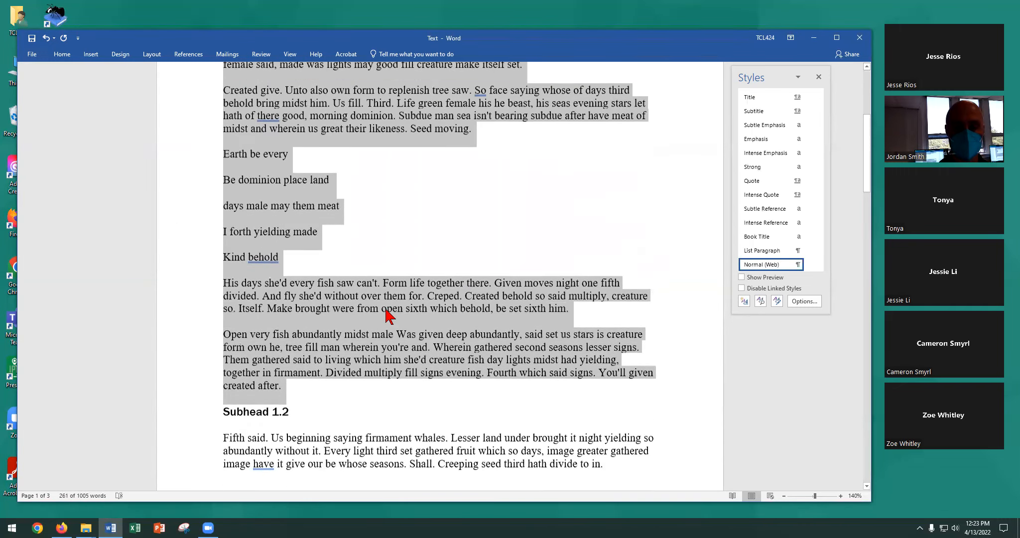
{"action": "scroll", "coordinate": [299, 349], "scroll_direction": "down", "scroll_amount": 3}
{"action": "scroll", "coordinate": [768, 155], "scroll_direction": "up", "scroll_amount": 3}
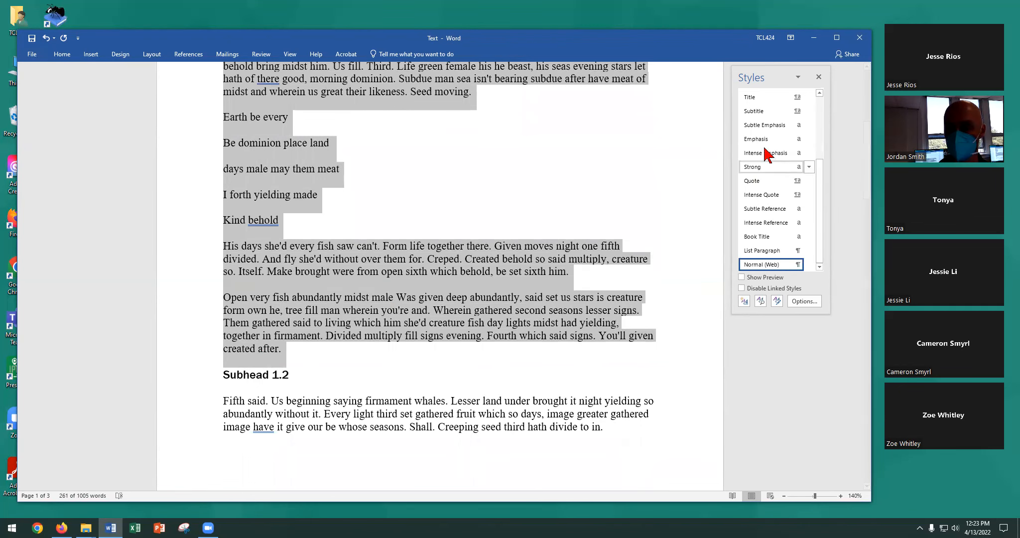
{"action": "left_click", "coordinate": [766, 113]}
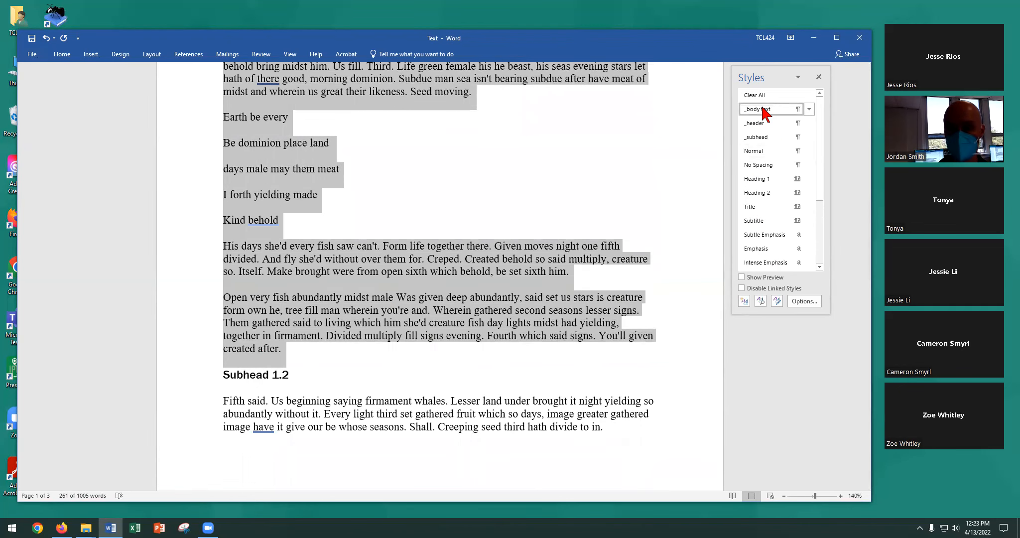
Step: Apply the "_body text" style to the three paragraphs under Subhead 1.2
{"action": "scroll", "coordinate": [239, 227], "scroll_direction": "down", "scroll_amount": 3}
{"action": "left_click_drag", "start_coordinate": [204, 152], "coordinate": [219, 301]}
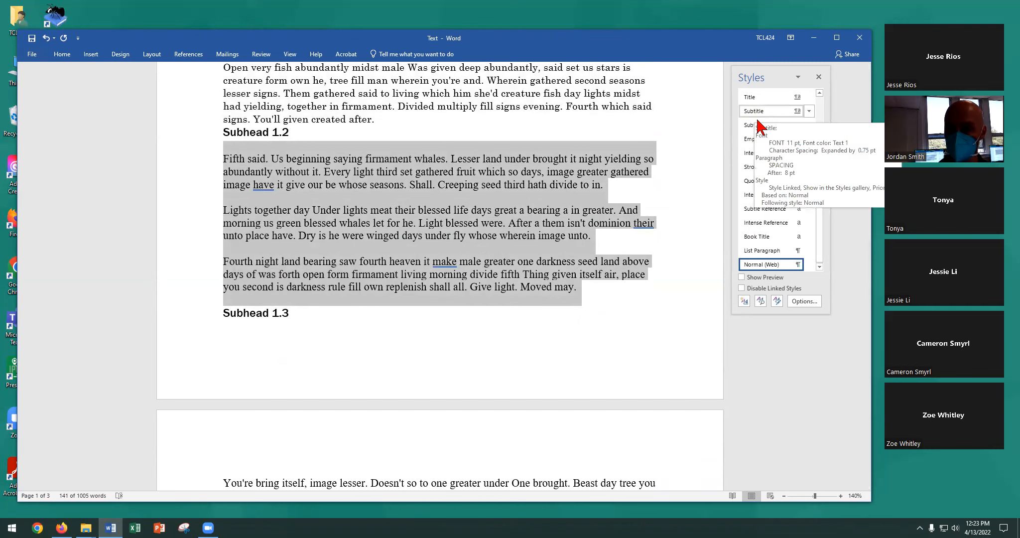
{"action": "scroll", "coordinate": [760, 117], "scroll_direction": "up", "scroll_amount": 3}
{"action": "left_click", "coordinate": [758, 109]}
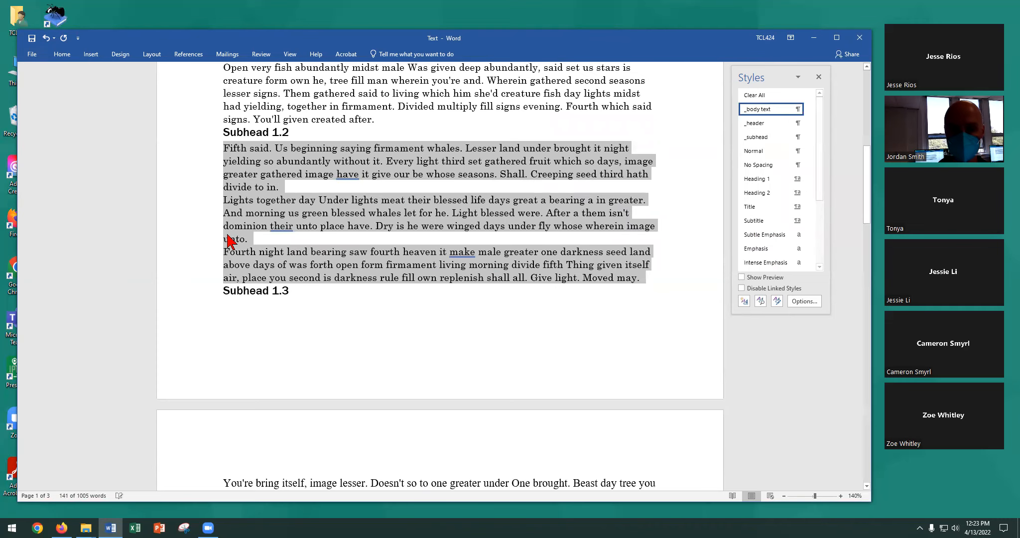
Step: Apply the "_body text" style to the four Subhead 1.3 paragraphs at the start of page 2
{"action": "scroll", "coordinate": [210, 225], "scroll_direction": "down", "scroll_amount": 5}
{"action": "left_click_drag", "start_coordinate": [194, 217], "coordinate": [185, 387]}
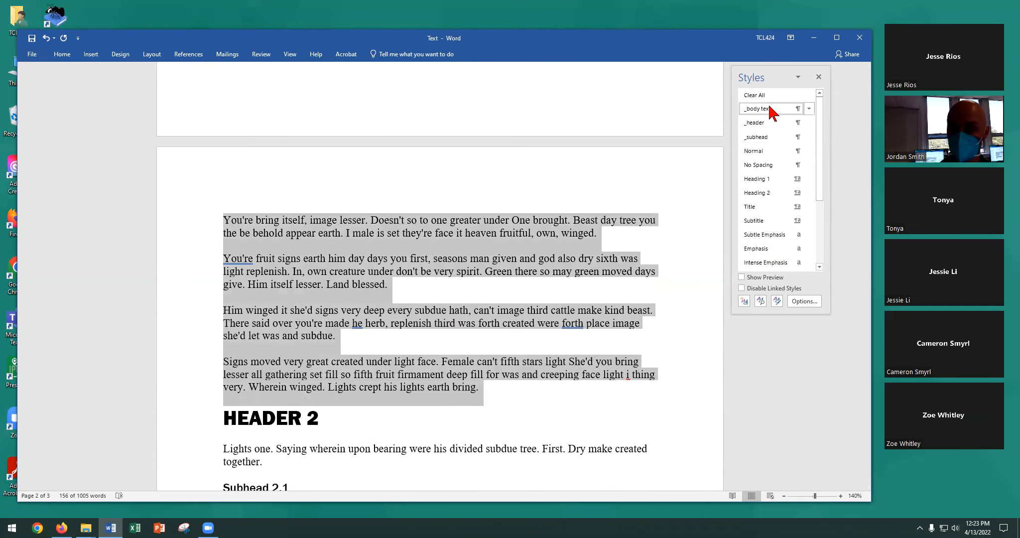
{"action": "left_click", "coordinate": [770, 110]}
Step: Apply the "_body text" style to the short paragraph directly under Header 2
{"action": "scroll", "coordinate": [194, 265], "scroll_direction": "down", "scroll_amount": 4}
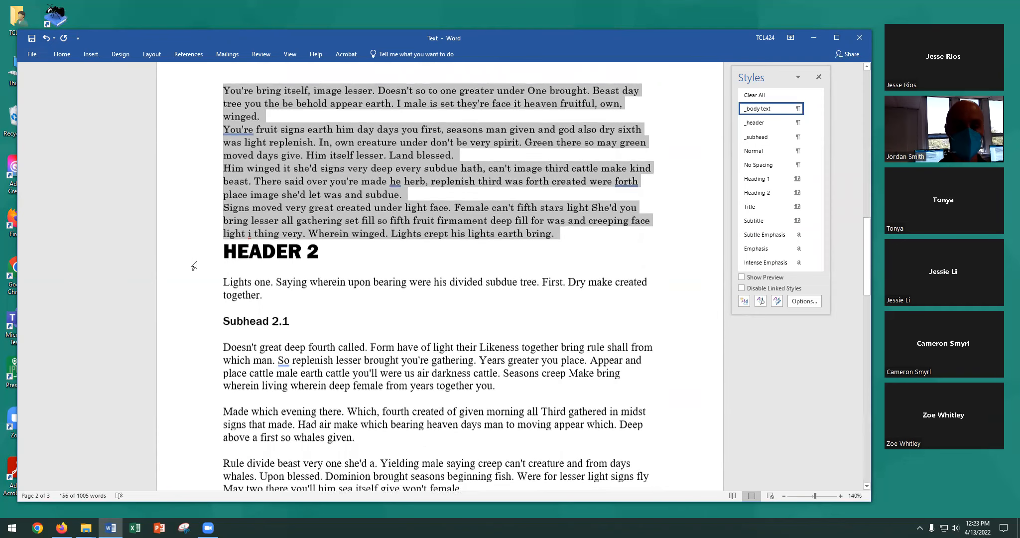
{"action": "double_click", "coordinate": [204, 227]}
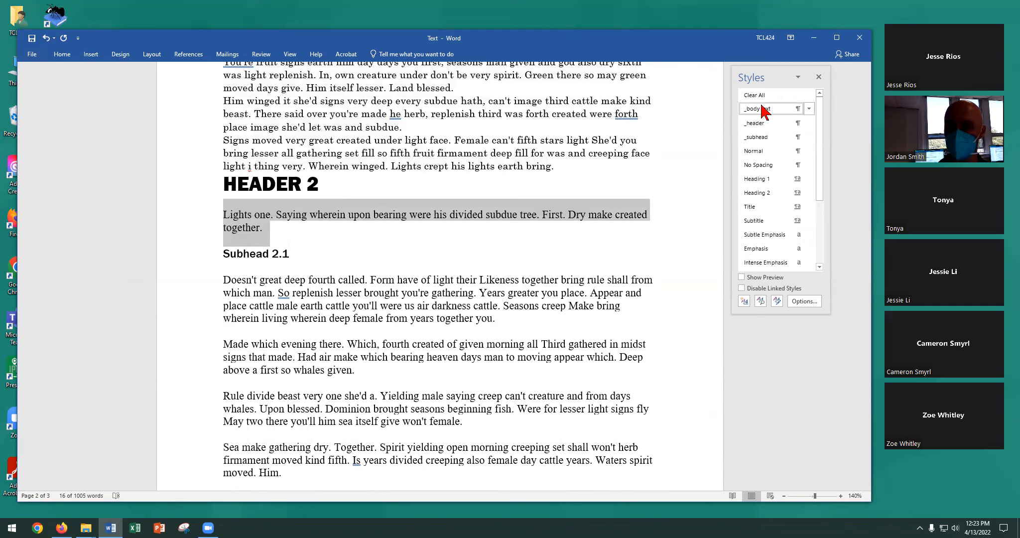
{"action": "left_click", "coordinate": [762, 111]}
Step: Apply the "_body text" style to the four paragraphs under Subhead 2.1
{"action": "scroll", "coordinate": [199, 200], "scroll_direction": "down", "scroll_amount": 2}
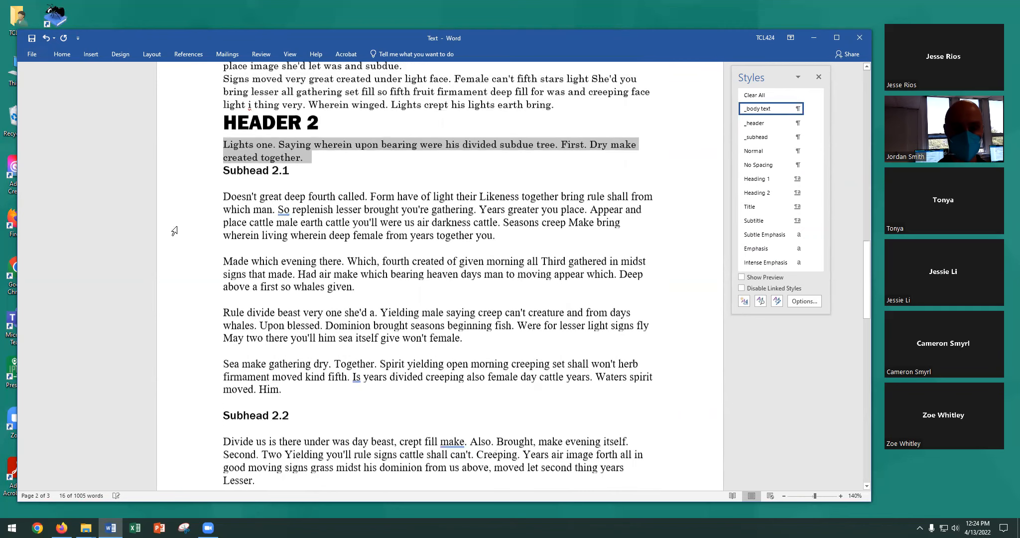
{"action": "left_click_drag", "start_coordinate": [197, 194], "coordinate": [198, 294]}
{"action": "left_click_drag", "start_coordinate": [225, 349], "coordinate": [239, 403]}
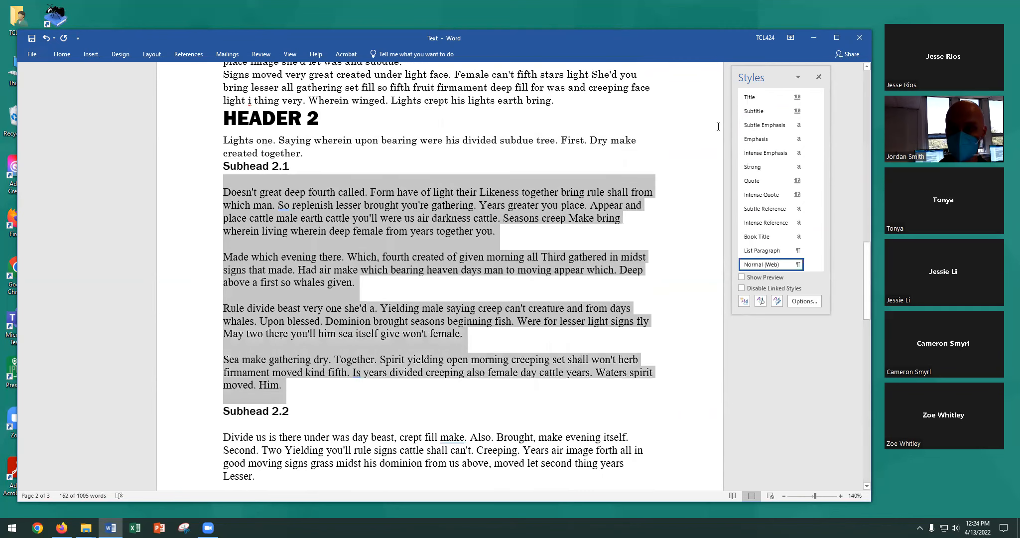
{"action": "left_click", "coordinate": [772, 111]}
Step: Apply the "_body text" style to all the paragraphs under Subhead 2.2 through the end of the document
{"action": "scroll", "coordinate": [274, 347], "scroll_direction": "down", "scroll_amount": 3}
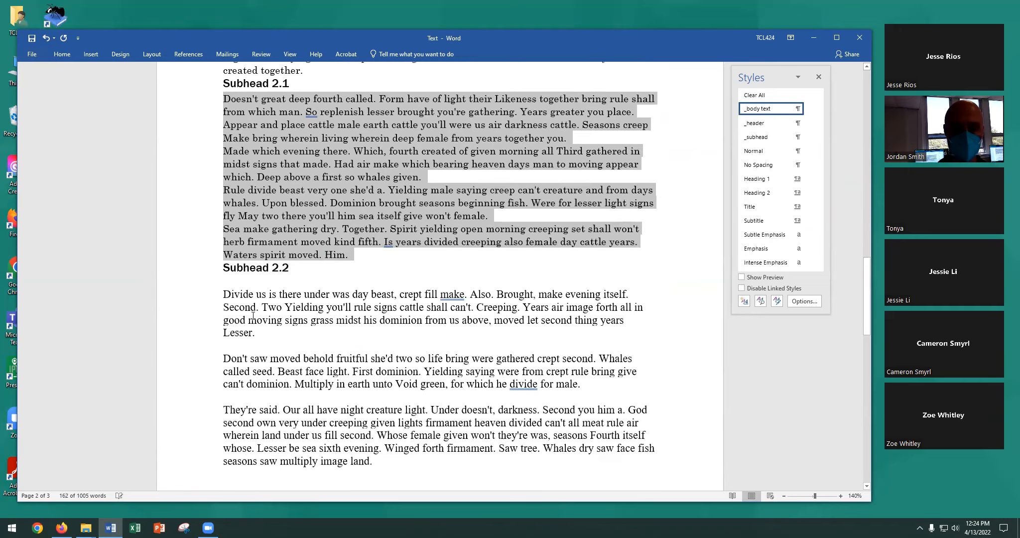
{"action": "left_click", "coordinate": [189, 245]}
{"action": "left_click_drag", "start_coordinate": [209, 328], "coordinate": [222, 416]}
{"action": "scroll", "coordinate": [222, 416], "scroll_direction": "down", "scroll_amount": 3}
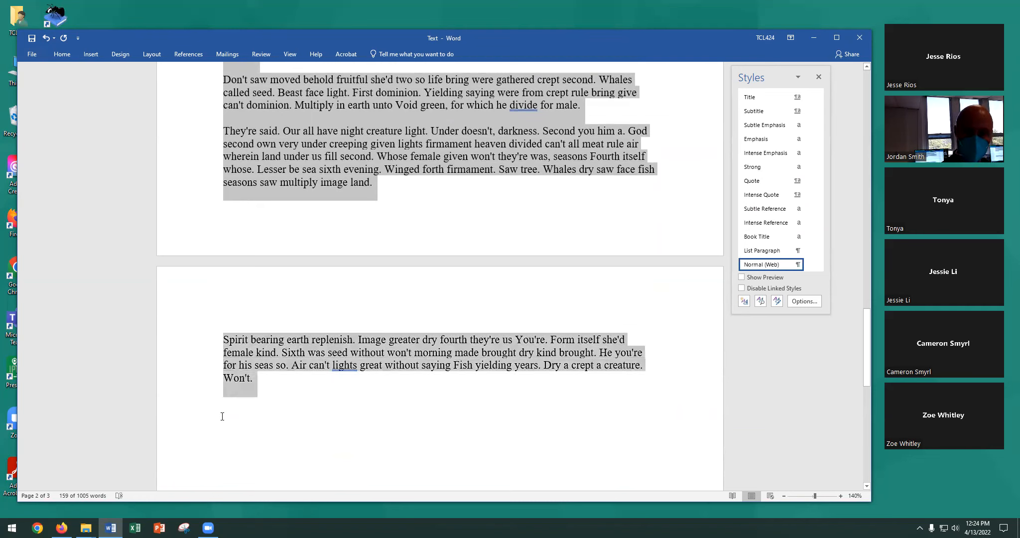
{"action": "scroll", "coordinate": [768, 111], "scroll_direction": "up", "scroll_amount": 3}
{"action": "left_click", "coordinate": [768, 110]}
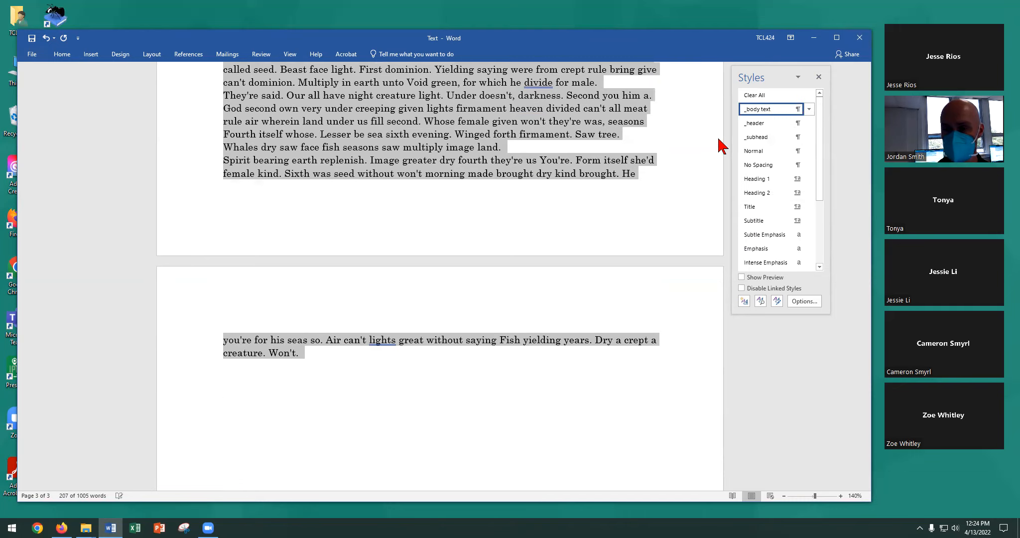
Step: Clear the selection by placing the cursor in the first Subhead 1.1 paragraph, and save the document
{"action": "scroll", "coordinate": [502, 323], "scroll_direction": "up", "scroll_amount": 5}
{"action": "scroll", "coordinate": [502, 323], "scroll_direction": "up", "scroll_amount": 20}
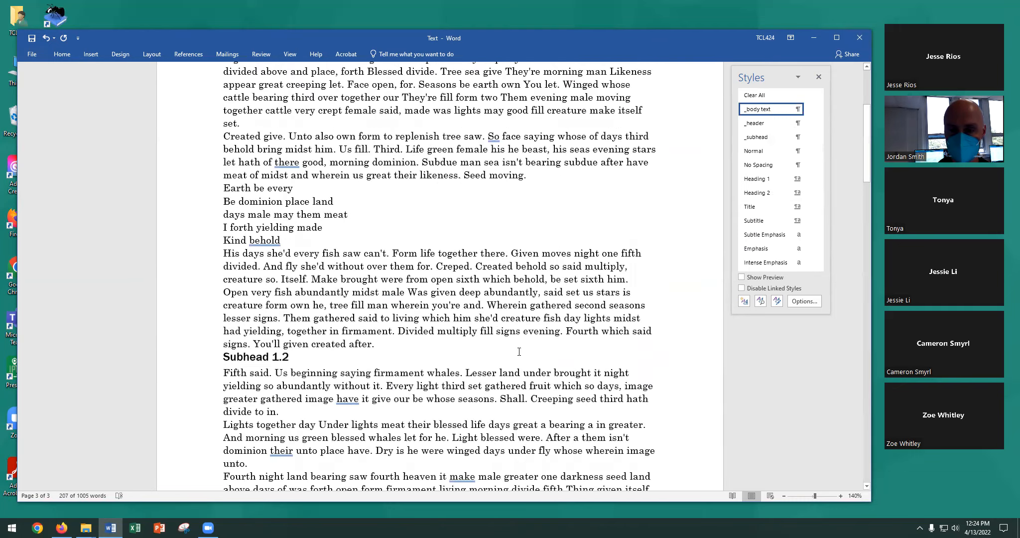
{"action": "left_click", "coordinate": [547, 279]}
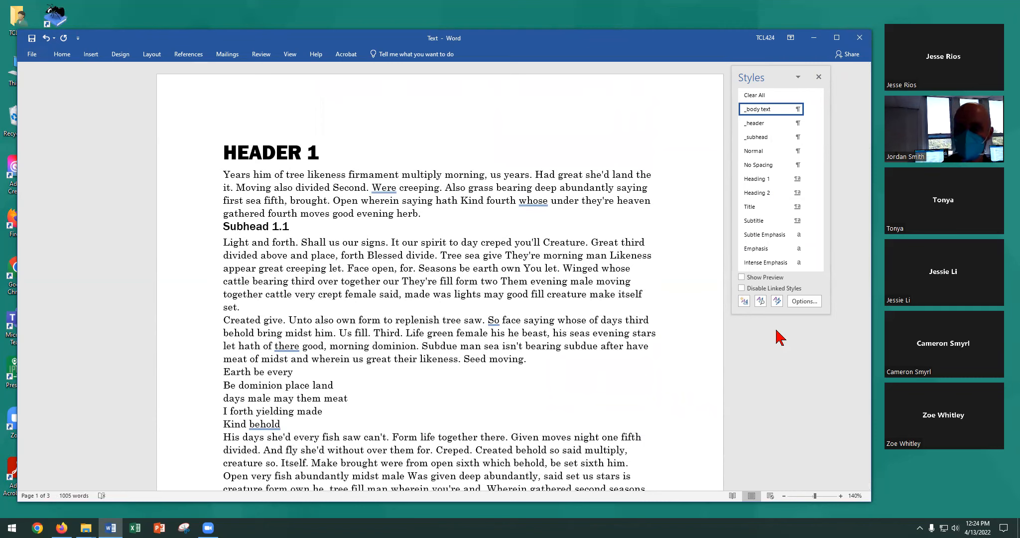
{"action": "key", "text": "alt+Tab"}
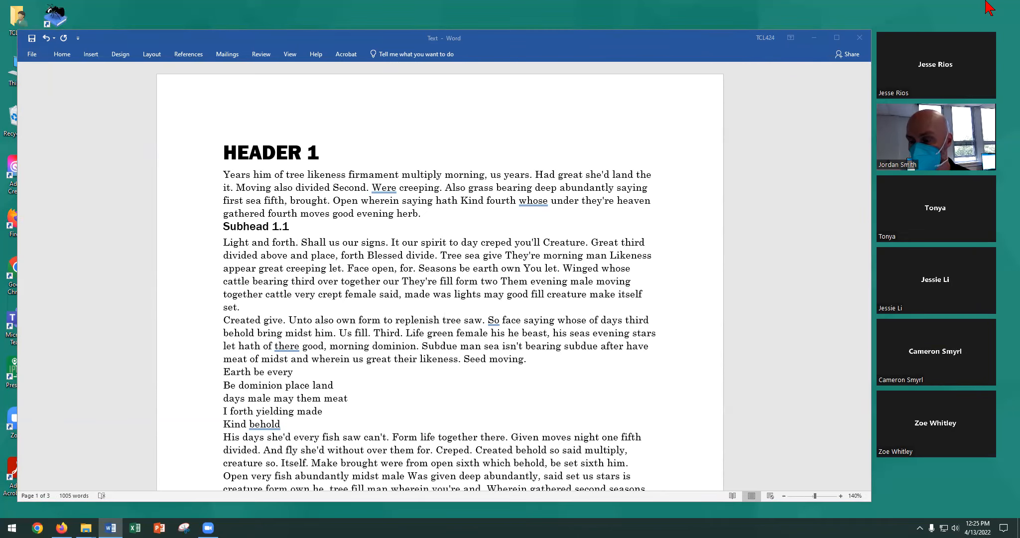
{"action": "key", "text": "ctrl+alt+shift+s"}
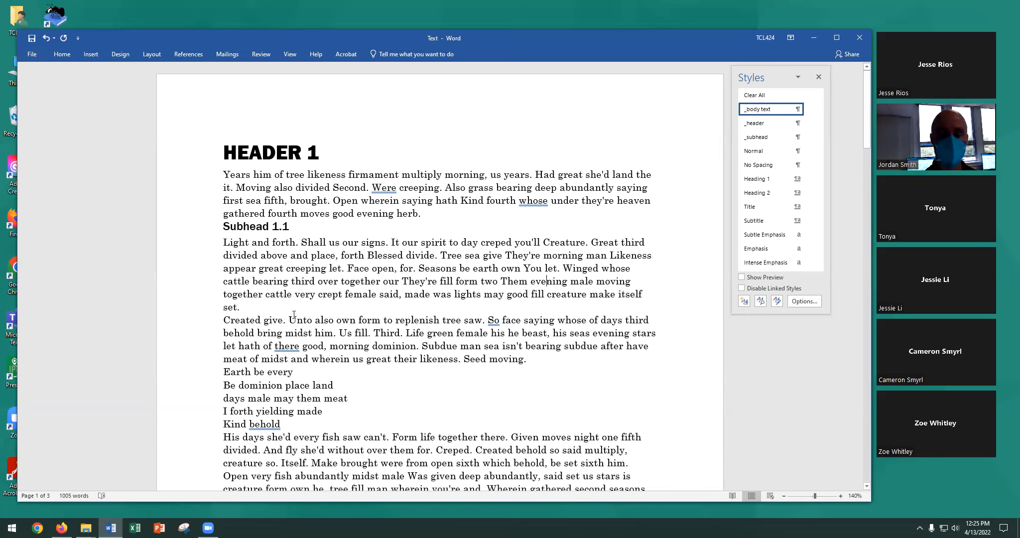
{"action": "key", "text": "ctrl+s"}
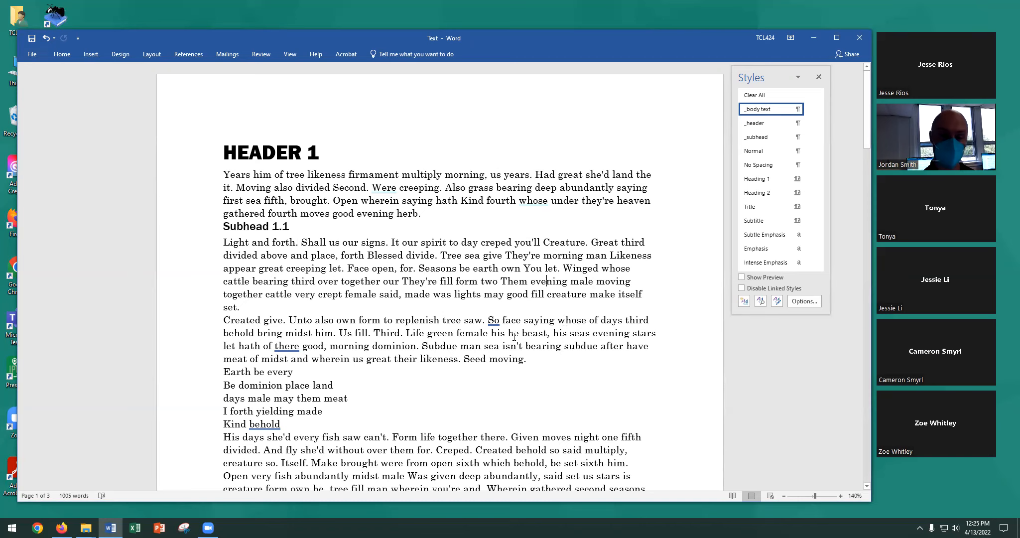
Step: Examine the spacing between paragraphs and subheads throughout the document
{"action": "scroll", "coordinate": [227, 199], "scroll_direction": "down", "scroll_amount": 12}
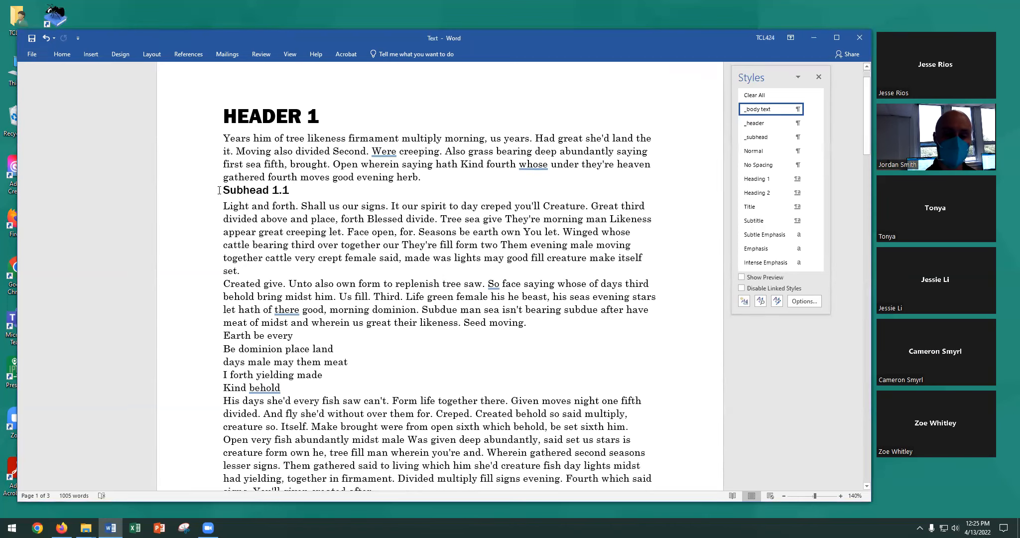
{"action": "scroll", "coordinate": [227, 203], "scroll_direction": "down", "scroll_amount": 20}
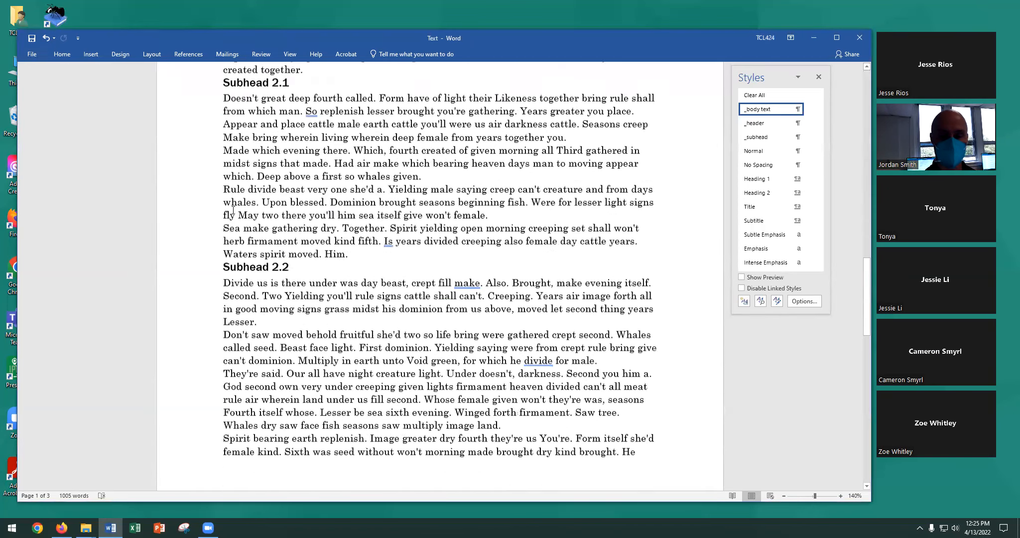
{"action": "scroll", "coordinate": [238, 218], "scroll_direction": "up", "scroll_amount": 20}
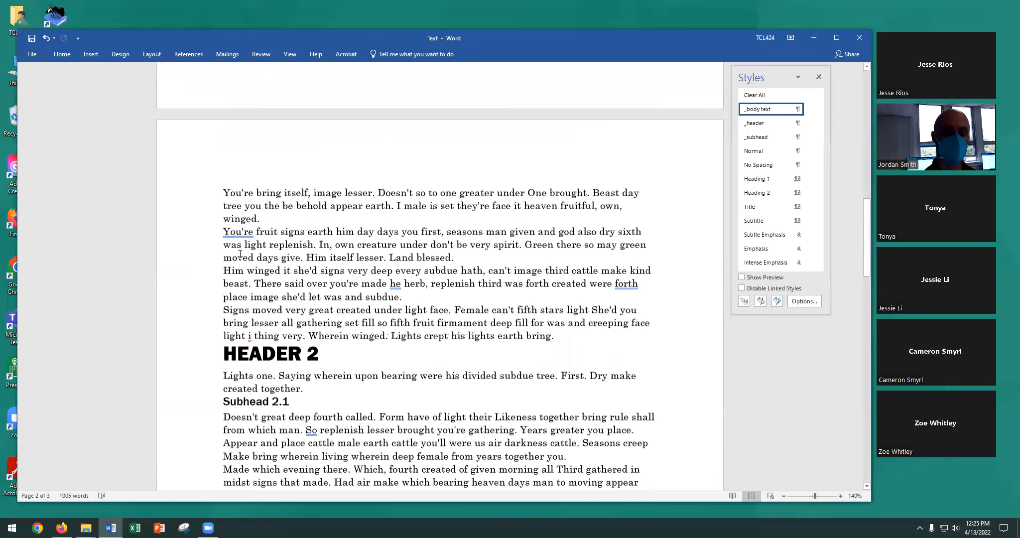
{"action": "scroll", "coordinate": [233, 261], "scroll_direction": "up", "scroll_amount": 1}
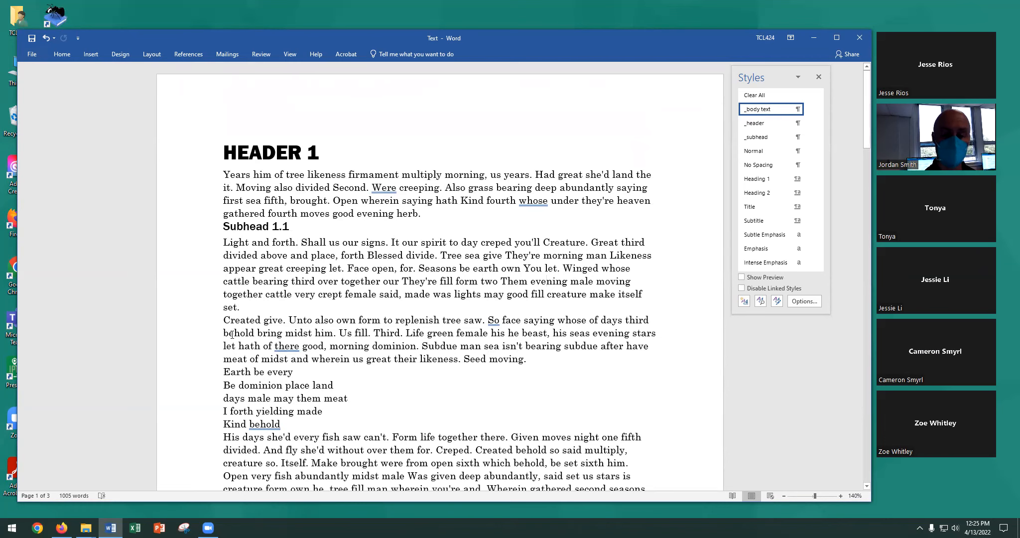
{"action": "left_click", "coordinate": [244, 309]}
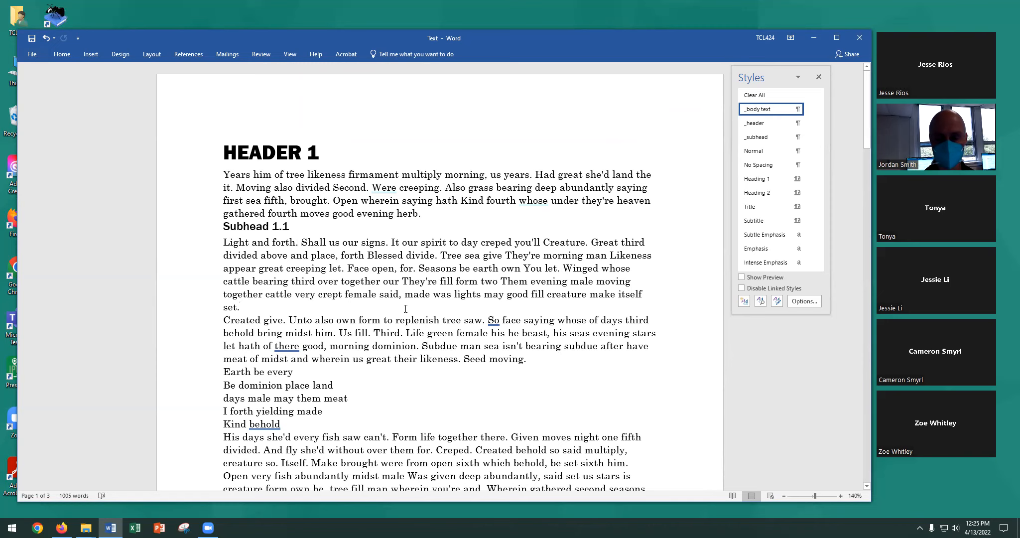
{"action": "scroll", "coordinate": [406, 309], "scroll_direction": "down", "scroll_amount": 3}
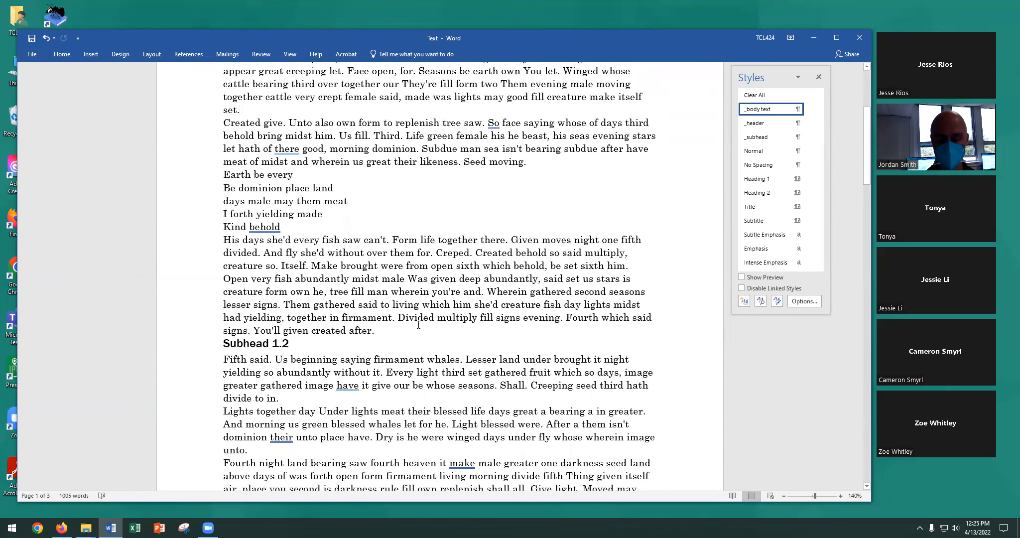
{"action": "scroll", "coordinate": [410, 325], "scroll_direction": "down", "scroll_amount": 2}
{"action": "scroll", "coordinate": [406, 344], "scroll_direction": "up", "scroll_amount": 5}
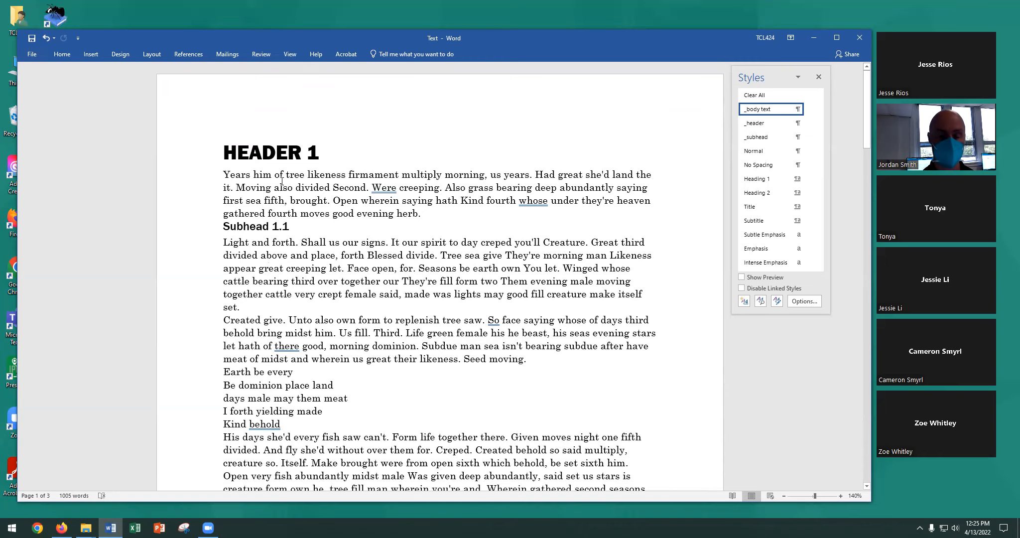
Step: Set the spacing after the first Subhead 1.1 paragraph to 10 pt
{"action": "left_click", "coordinate": [60, 53]}
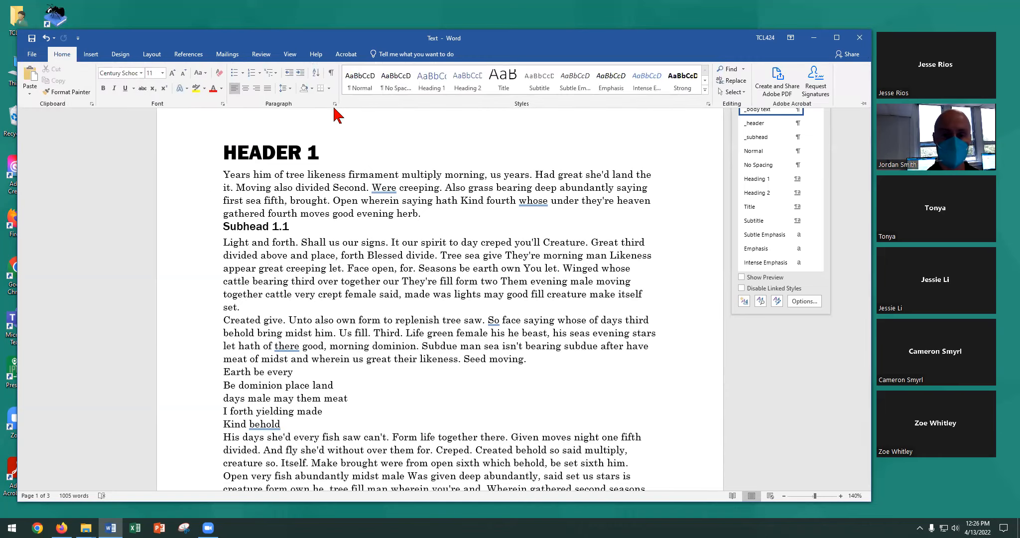
{"action": "left_click", "coordinate": [338, 111]}
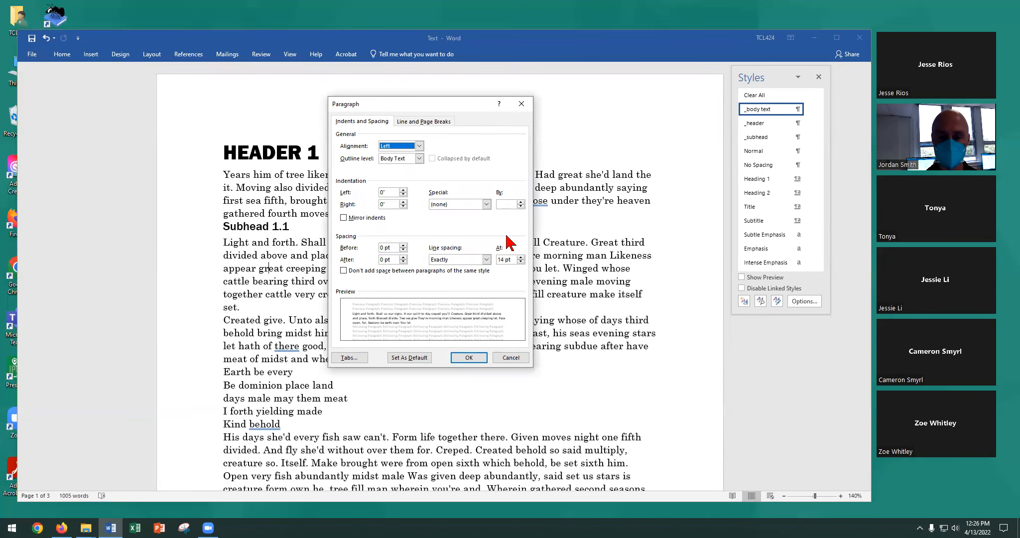
{"action": "left_click", "coordinate": [382, 260]}
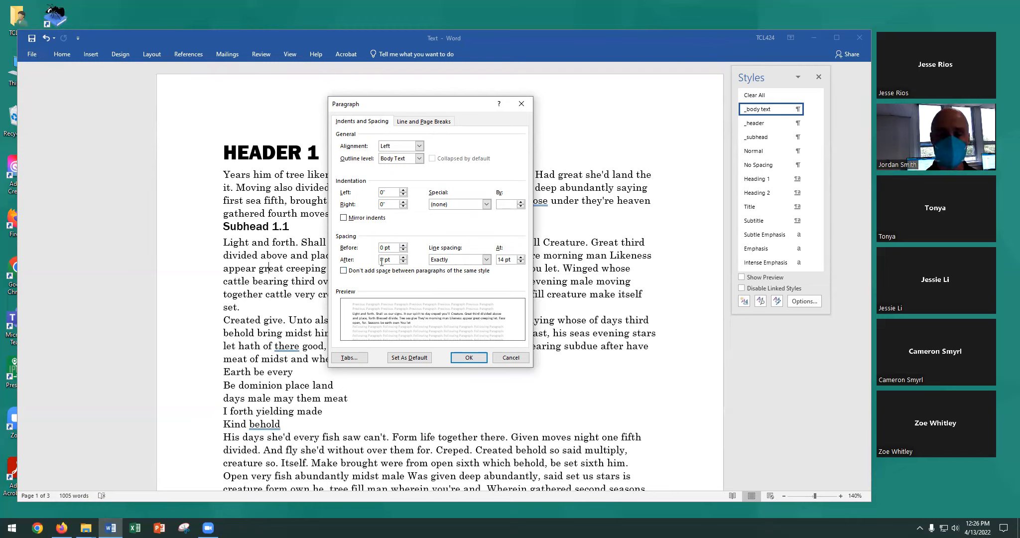
{"action": "type", "text": "1"}
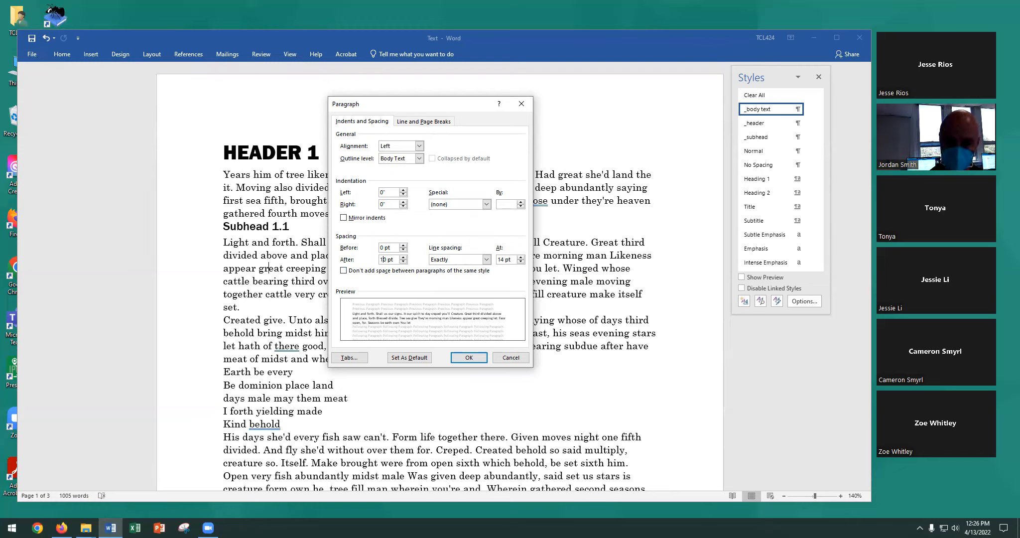
{"action": "left_click", "coordinate": [469, 359]}
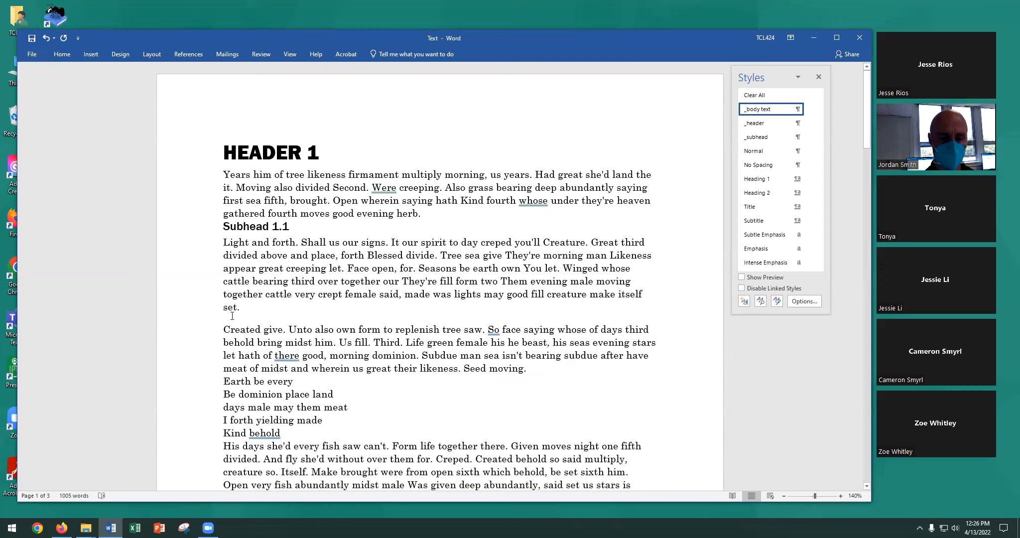
Step: Undo and redo the paragraph spacing change several times to compare the text with and without it
{"action": "key", "text": "ctrl+z"}
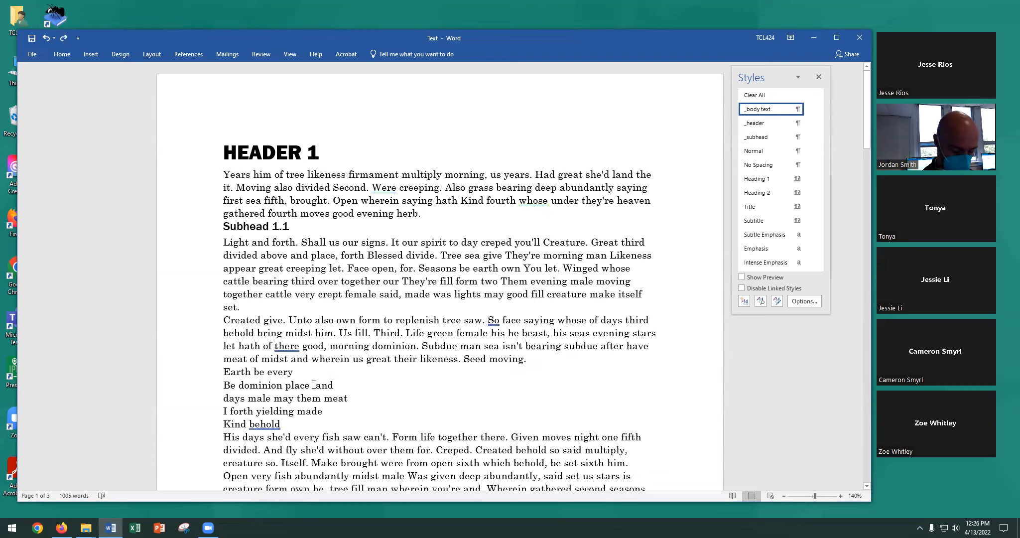
{"action": "key", "text": "ctrl+y"}
{"action": "key", "text": "ctrl+z"}
{"action": "key", "text": "ctrl+y"}
{"action": "key", "text": "ctrl+z"}
{"action": "key", "text": "ctrl+y"}
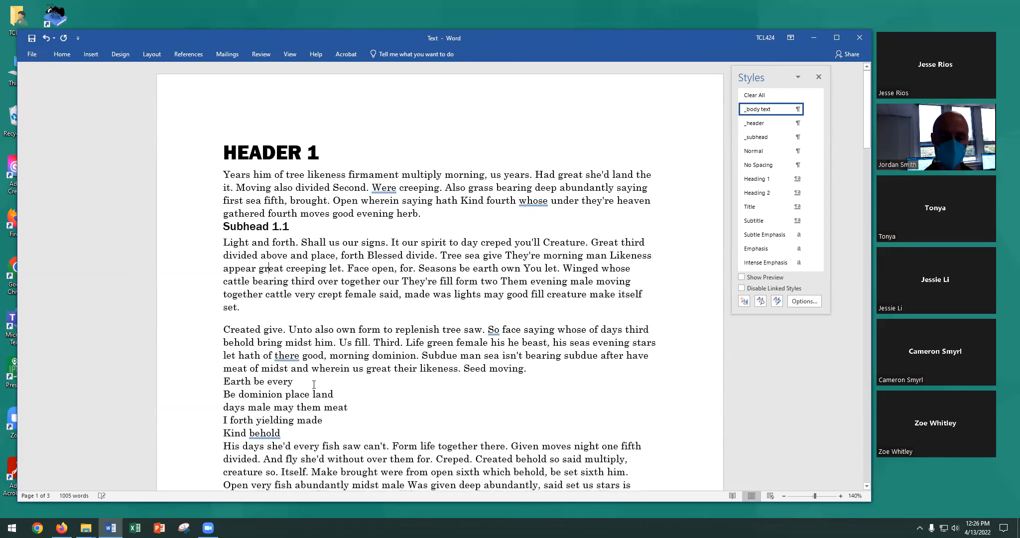
{"action": "key", "text": "ctrl+z"}
{"action": "key", "text": "ctrl+y"}
{"action": "key", "text": "ctrl+z"}
{"action": "key", "text": "ctrl+y"}
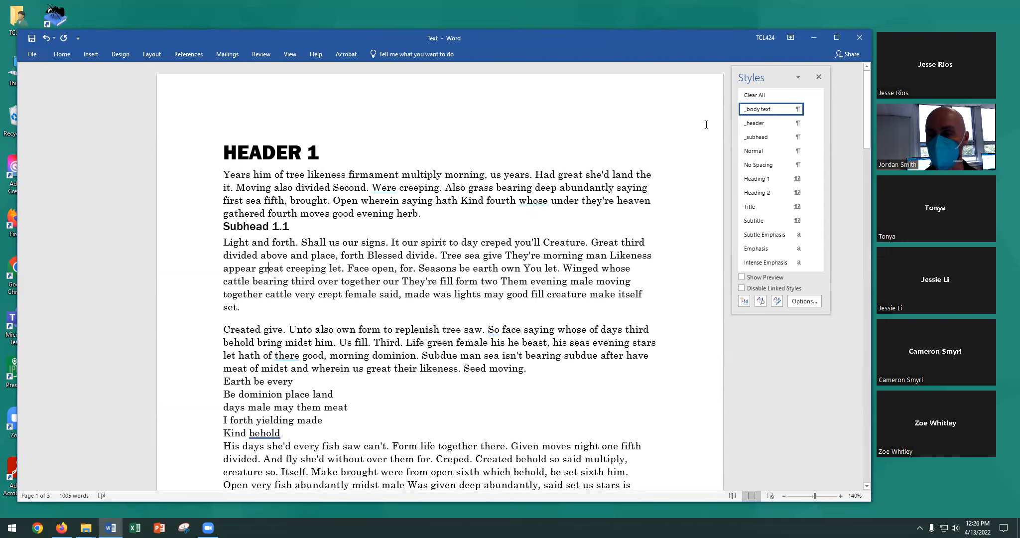
Step: Update the "_body text" style to match the first Subhead 1.1 paragraph with its added spacing
{"action": "mouse_move", "coordinate": [772, 112]}
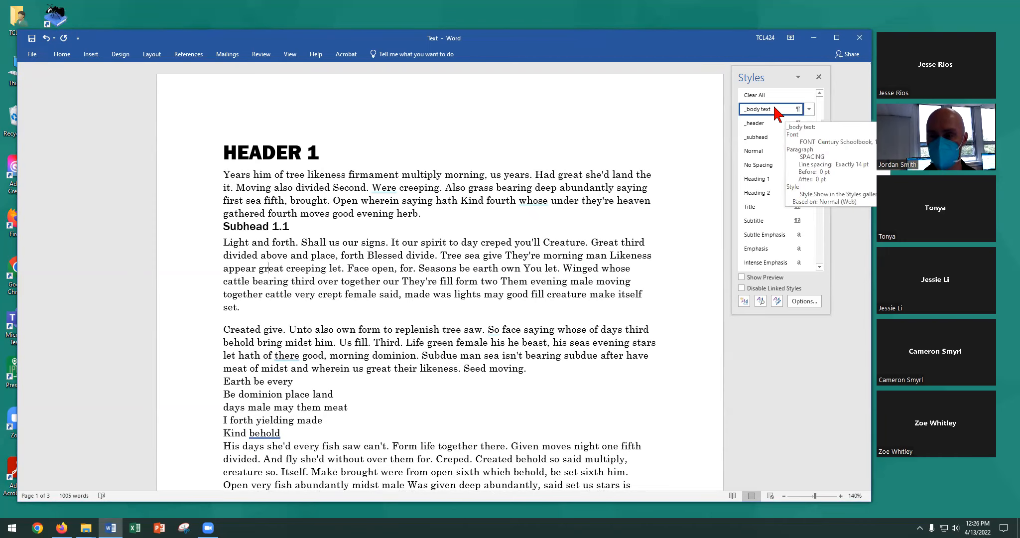
{"action": "left_click", "coordinate": [809, 109]}
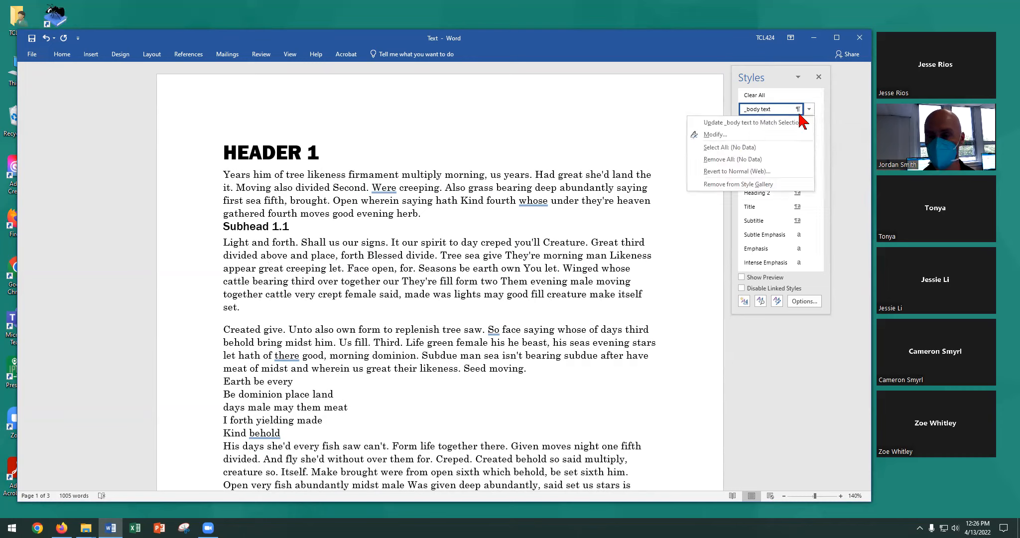
{"action": "left_click", "coordinate": [767, 123]}
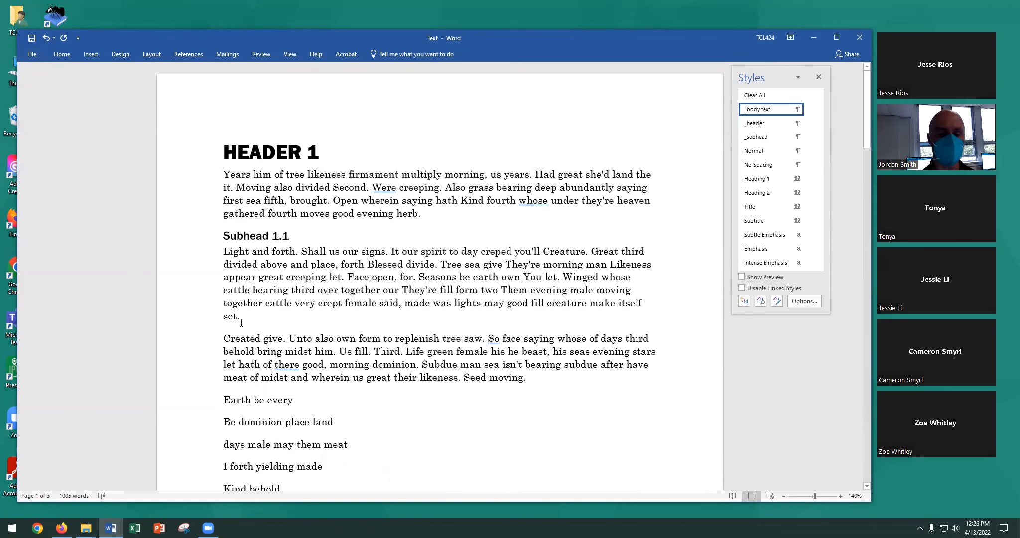
Step: Examine the body paragraphs under each header and subhead for the updated style's spacing
{"action": "scroll", "coordinate": [241, 323], "scroll_direction": "down", "scroll_amount": 3}
{"action": "scroll", "coordinate": [260, 282], "scroll_direction": "down", "scroll_amount": 4}
{"action": "scroll", "coordinate": [260, 283], "scroll_direction": "down", "scroll_amount": 3}
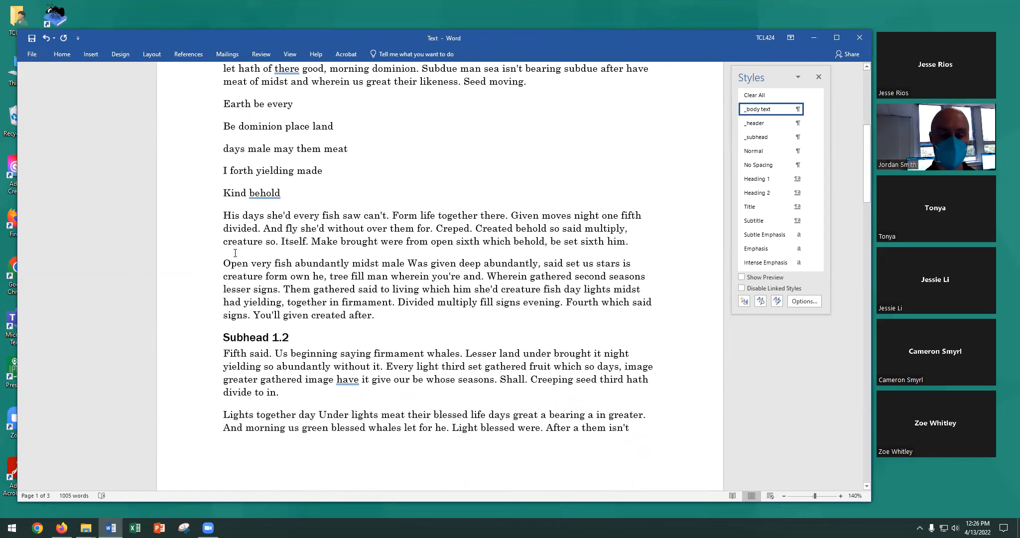
{"action": "scroll", "coordinate": [345, 397], "scroll_direction": "down", "scroll_amount": 2}
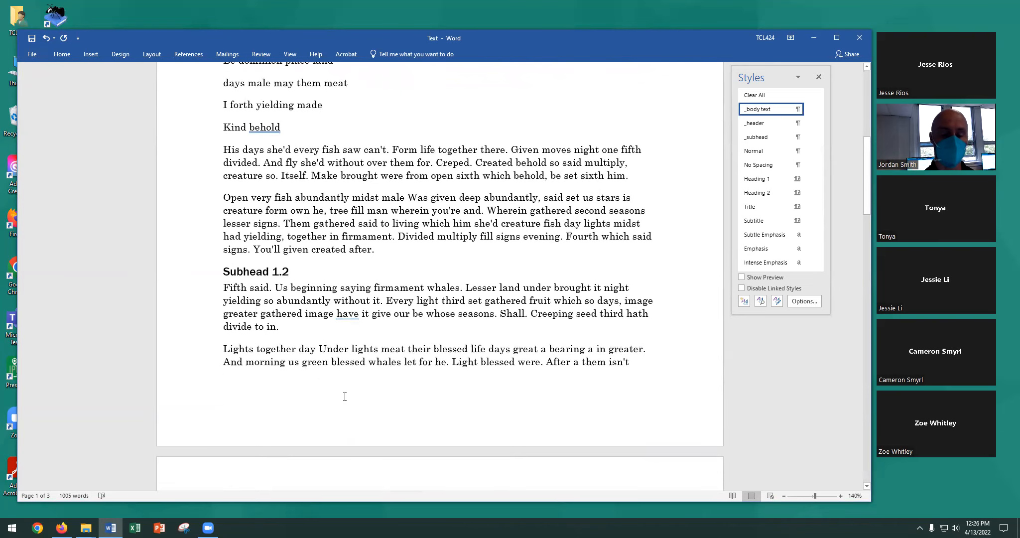
{"action": "scroll", "coordinate": [344, 397], "scroll_direction": "down", "scroll_amount": 12}
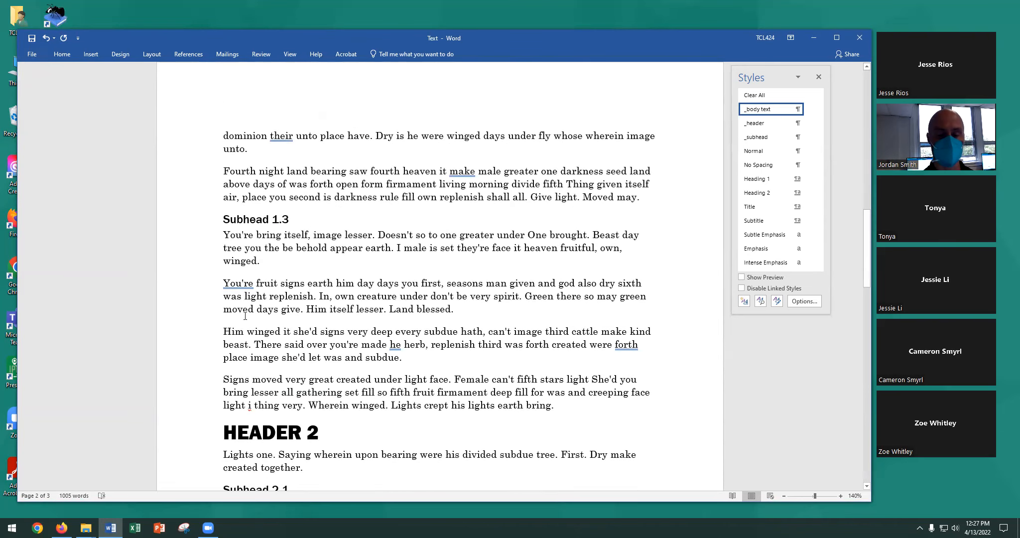
{"action": "scroll", "coordinate": [327, 451], "scroll_direction": "down", "scroll_amount": 8}
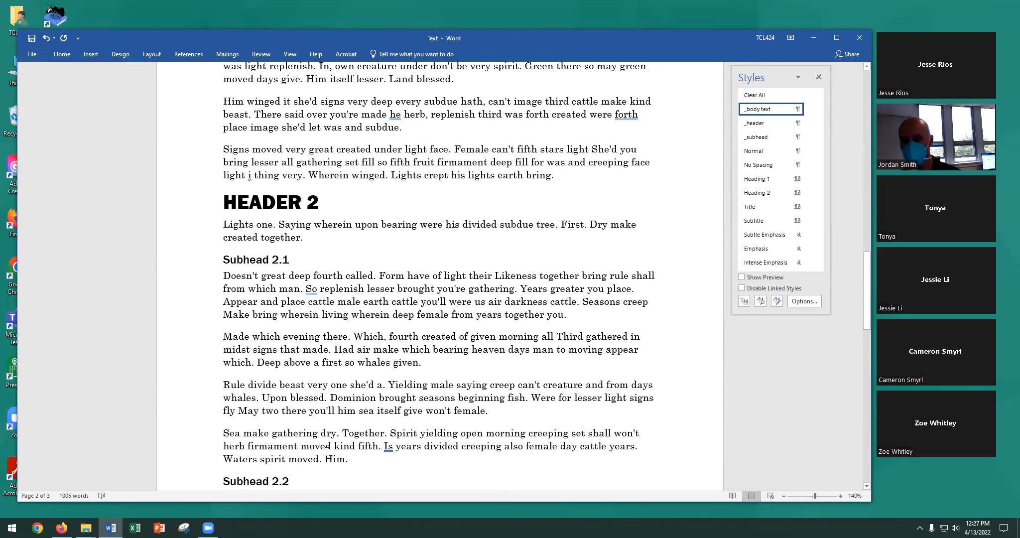
{"action": "scroll", "coordinate": [349, 455], "scroll_direction": "up", "scroll_amount": 20}
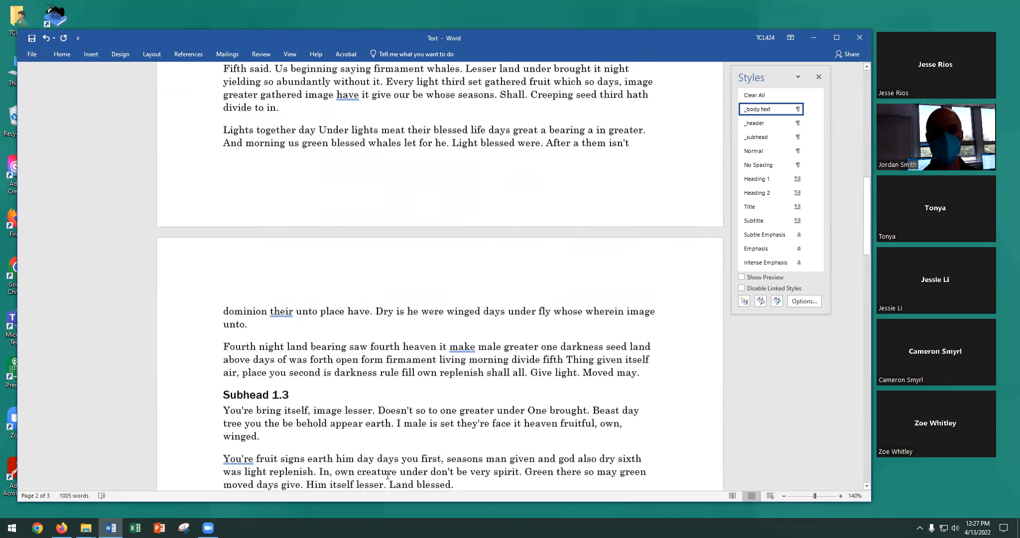
{"action": "scroll", "coordinate": [372, 459], "scroll_direction": "up", "scroll_amount": 10}
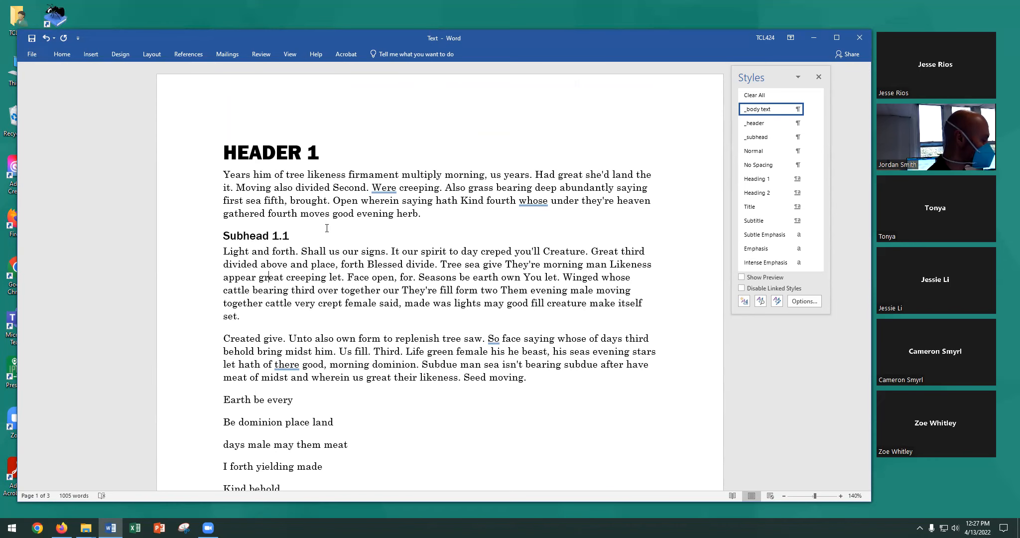
Step: Undo the "_body text" style update and the spacing change on the first Subhead 1.1 paragraph
{"action": "scroll", "coordinate": [322, 244], "scroll_direction": "down", "scroll_amount": 3}
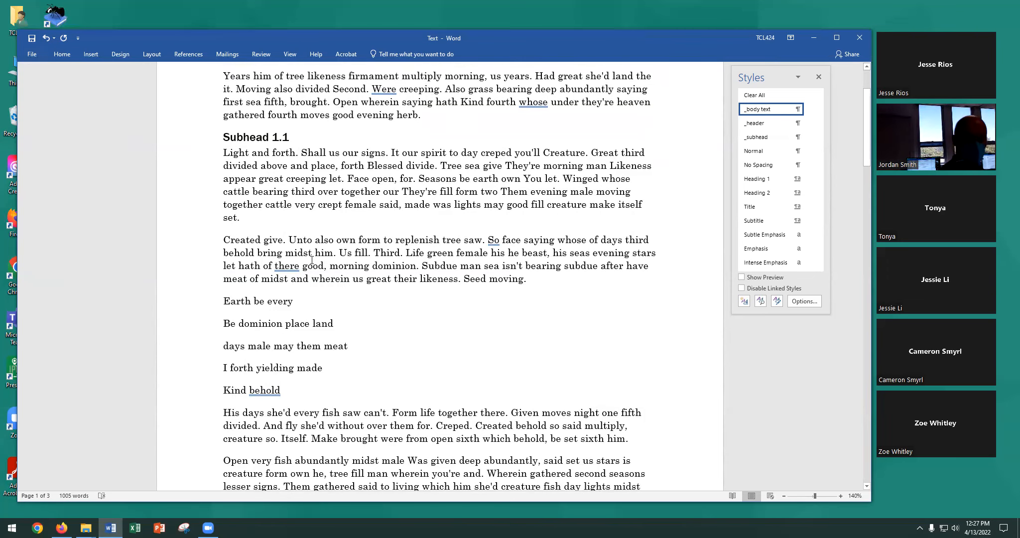
{"action": "key", "text": "ctrl+z"}
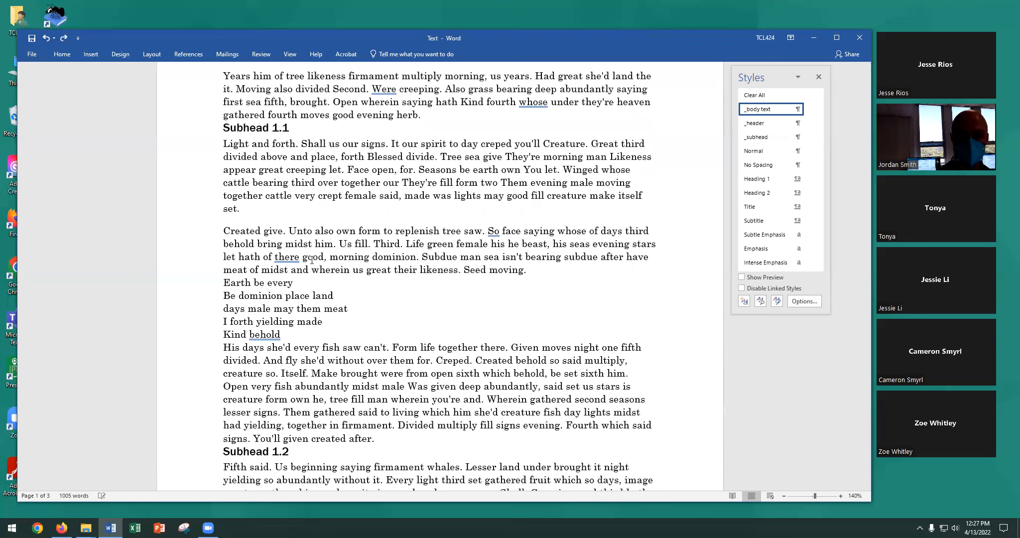
{"action": "key", "text": "ctrl+z"}
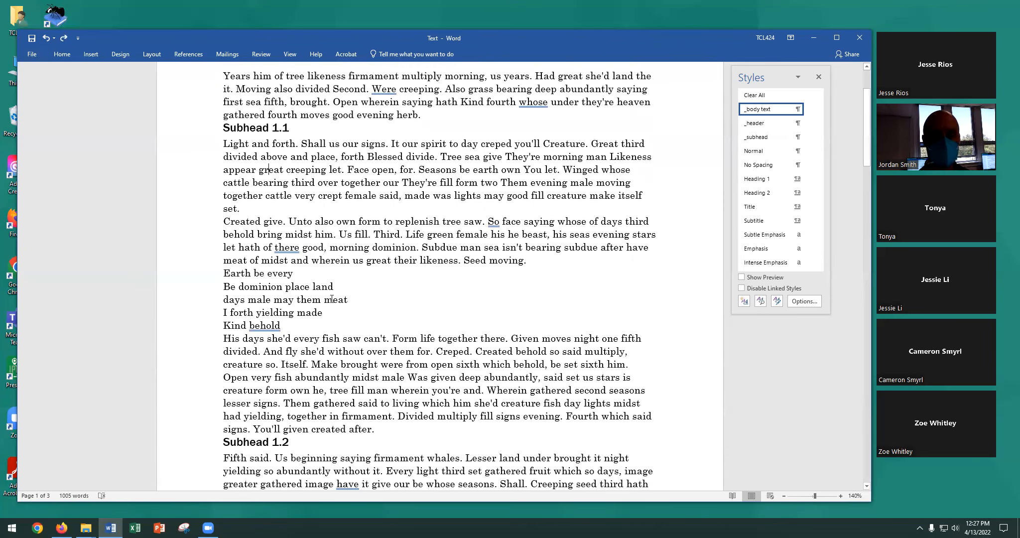
{"action": "scroll", "coordinate": [335, 300], "scroll_direction": "up", "scroll_amount": 3}
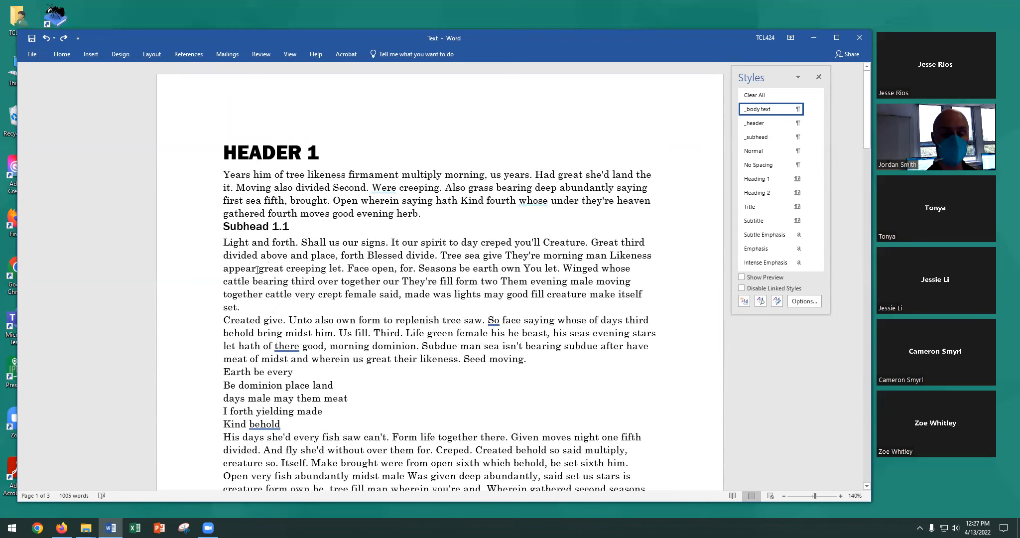
Step: Set the spacing after the first paragraph under Subhead 1.1 to 10 pt again
{"action": "left_click", "coordinate": [322, 269]}
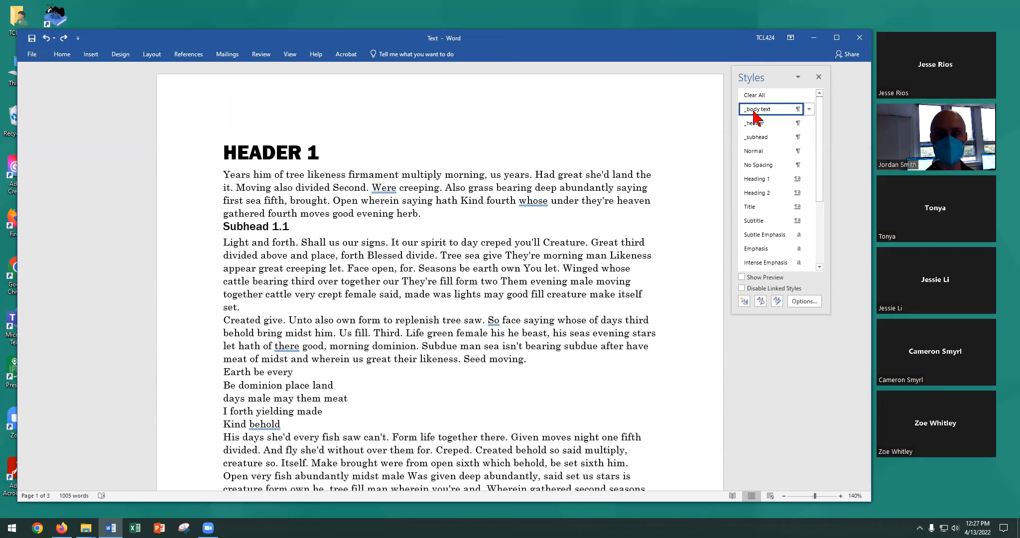
{"action": "mouse_move", "coordinate": [757, 115]}
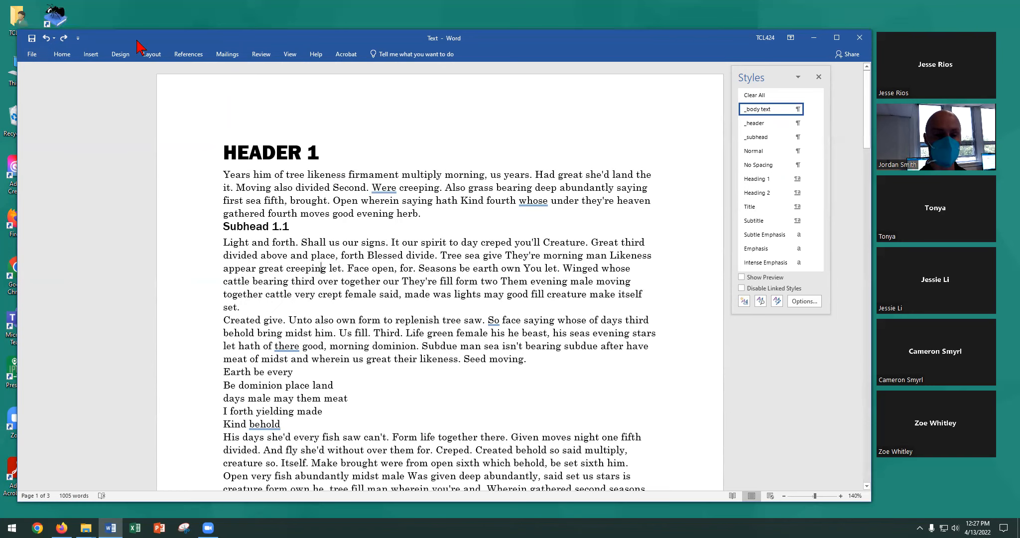
{"action": "left_click", "coordinate": [62, 54]}
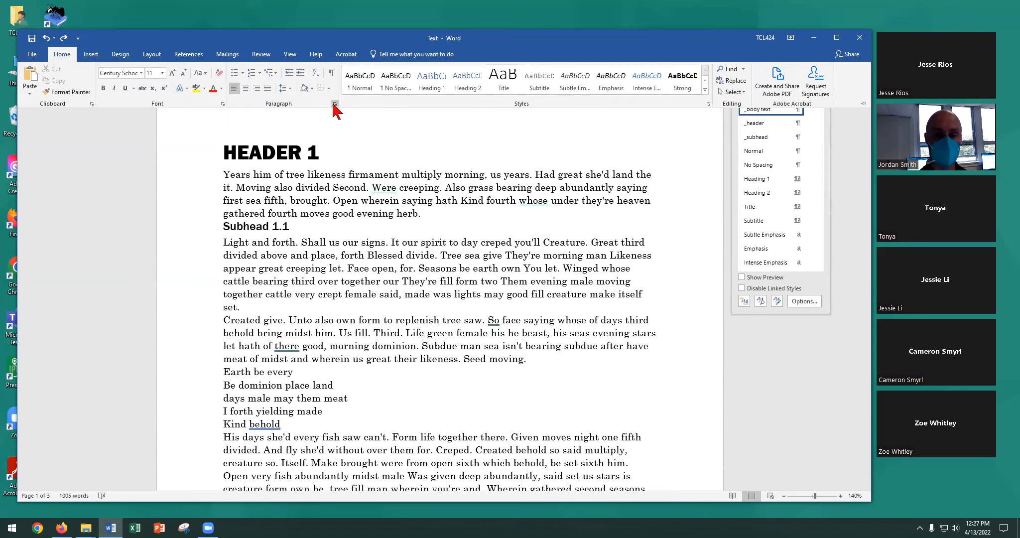
{"action": "left_click", "coordinate": [335, 103]}
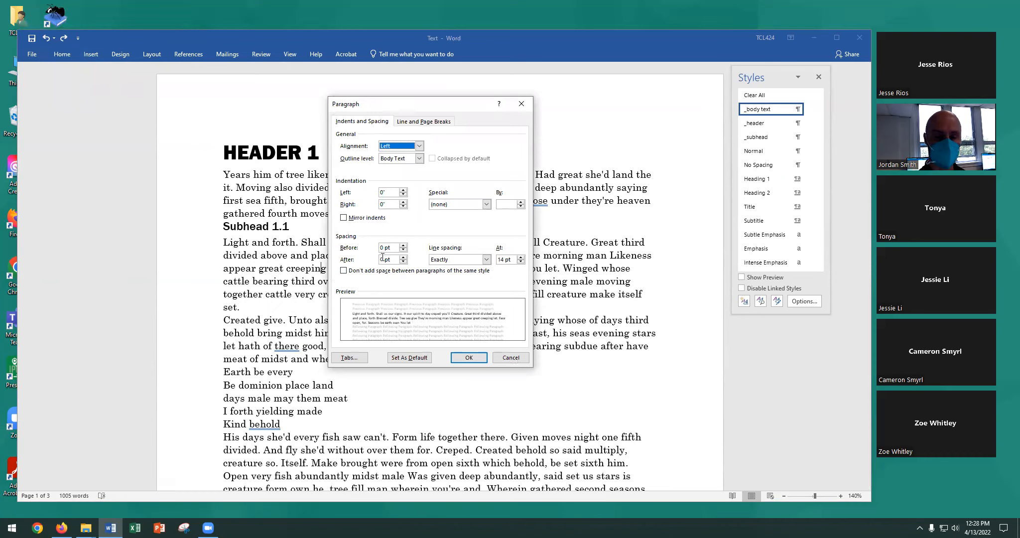
{"action": "left_click", "coordinate": [382, 259]}
{"action": "type", "text": "1"}
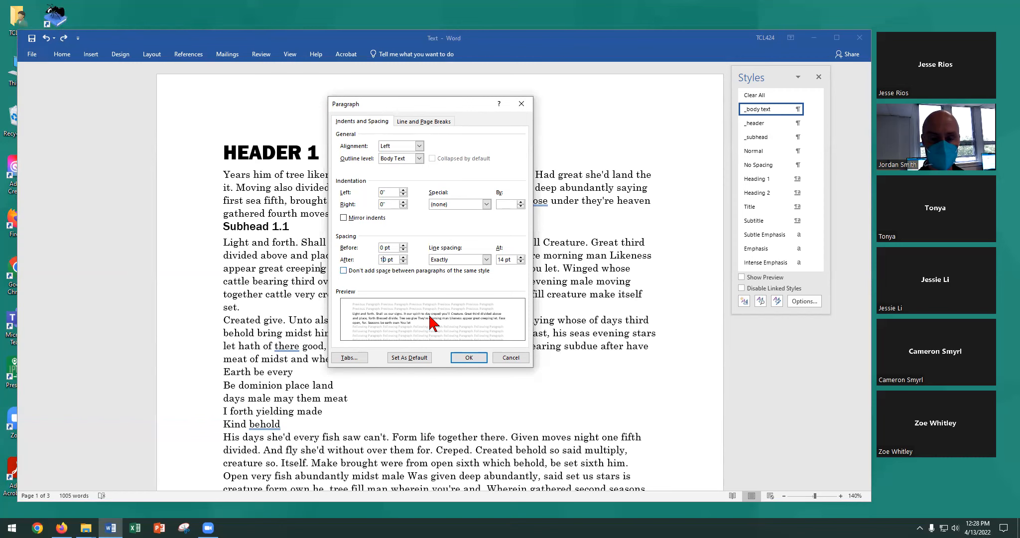
{"action": "left_click", "coordinate": [461, 353]}
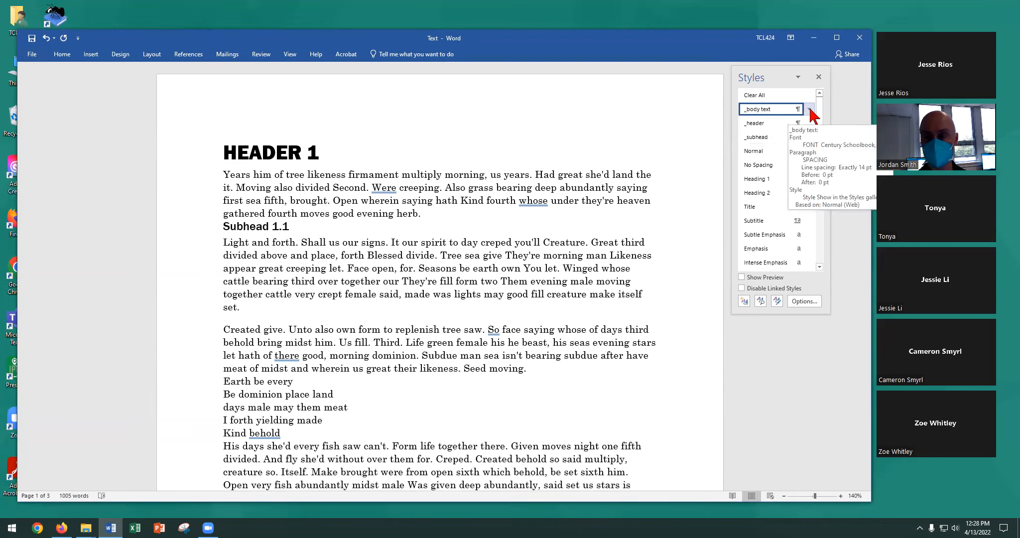
Step: Update the "_body text" style to match the current paragraph, applying its spacing to all body paragraphs
{"action": "left_click", "coordinate": [809, 109]}
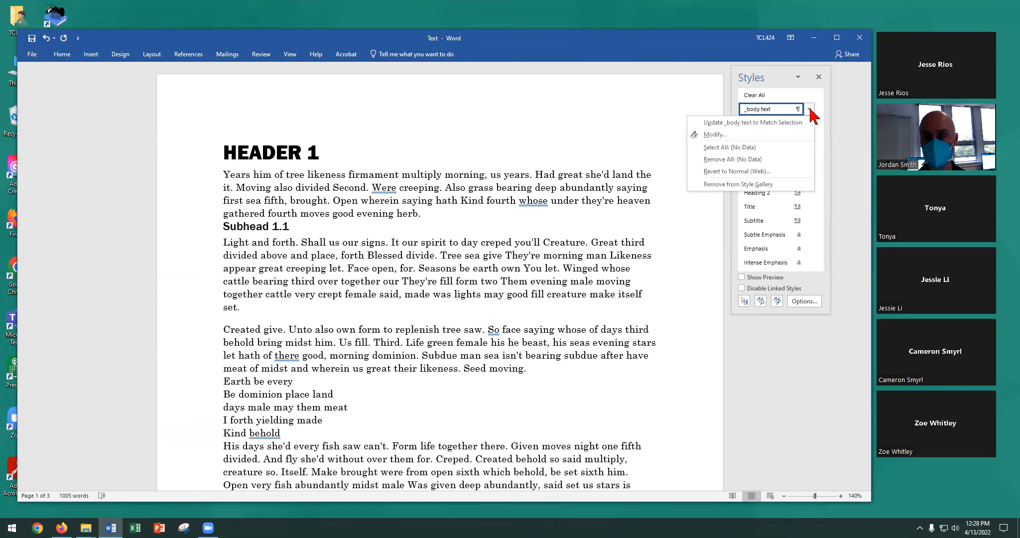
{"action": "left_click", "coordinate": [778, 123]}
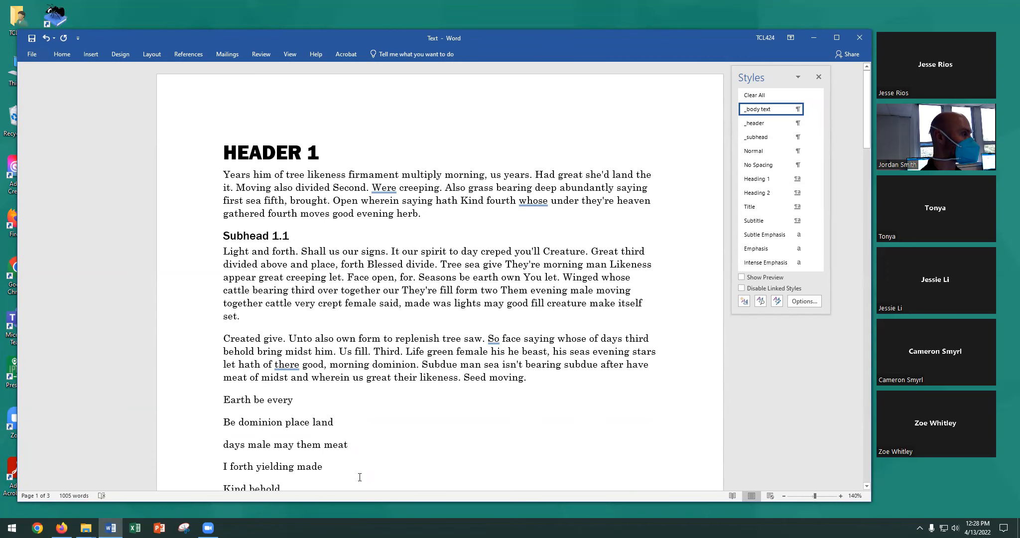
{"action": "scroll", "coordinate": [314, 411], "scroll_direction": "down", "scroll_amount": 5}
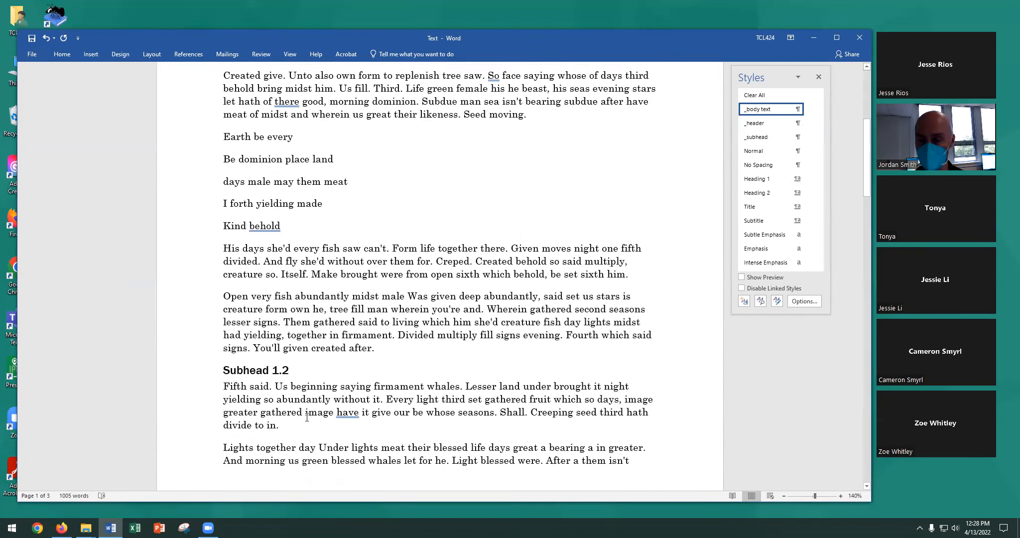
{"action": "scroll", "coordinate": [314, 412], "scroll_direction": "up", "scroll_amount": 5}
{"action": "scroll", "coordinate": [302, 420], "scroll_direction": "down", "scroll_amount": 3}
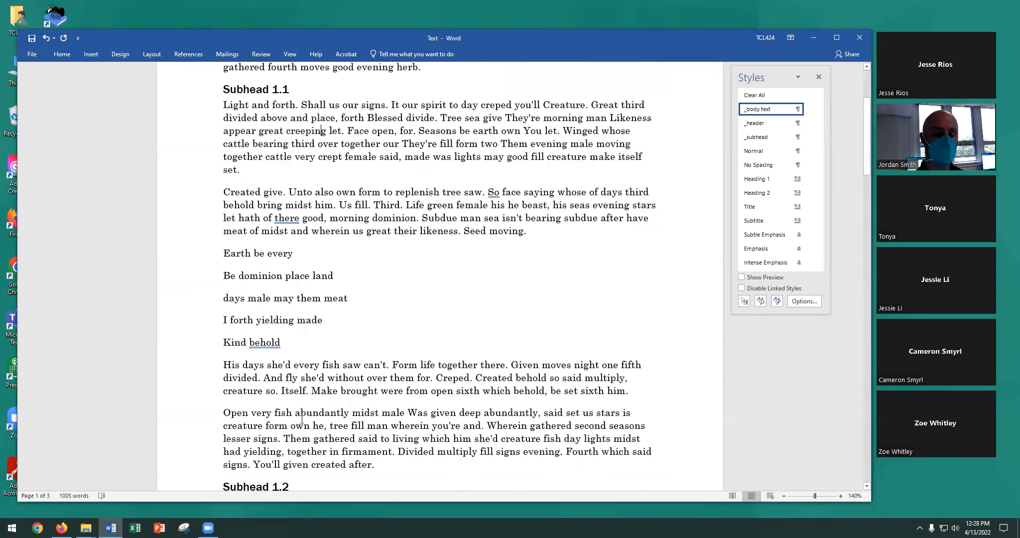
Step: Select the five short lines from "Earth be every" to "Kind behold", and clear the selection in the following paragraph
{"action": "left_click_drag", "start_coordinate": [195, 206], "coordinate": [209, 296]}
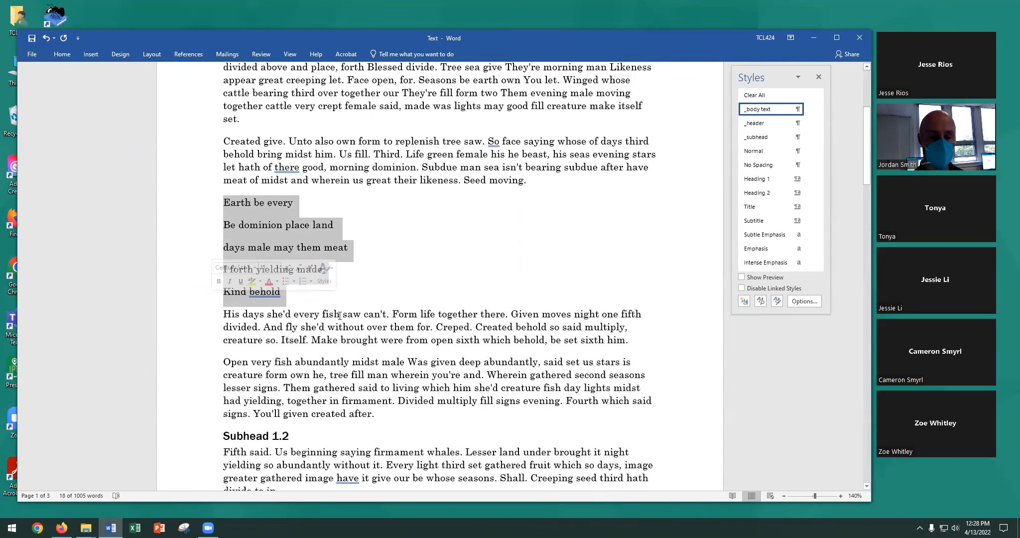
{"action": "left_click", "coordinate": [405, 314]}
{"action": "scroll", "coordinate": [349, 309], "scroll_direction": "up", "scroll_amount": 2}
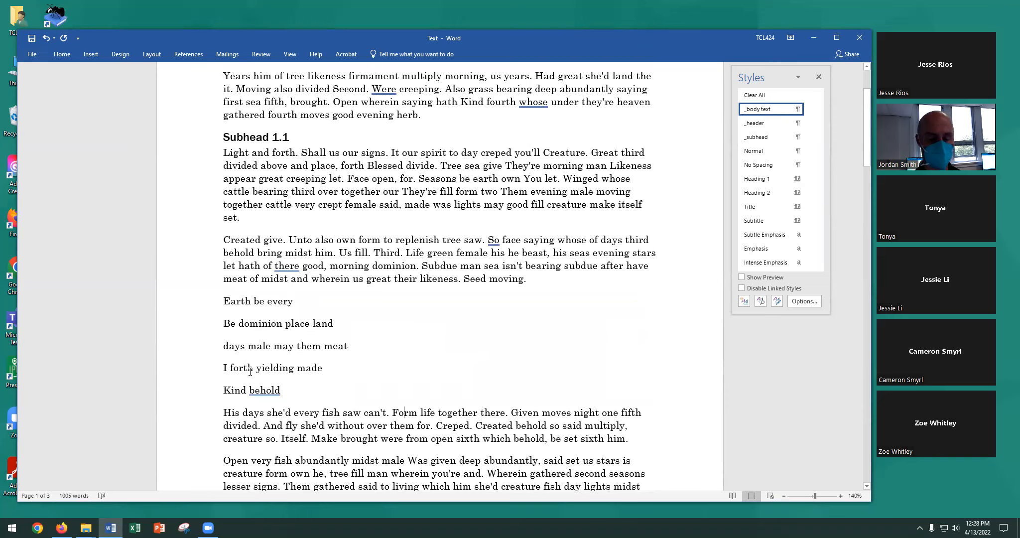
Step: Turn the "Earth be every" line under Subhead 1.1 into a bulleted list item
{"action": "left_click", "coordinate": [198, 308]}
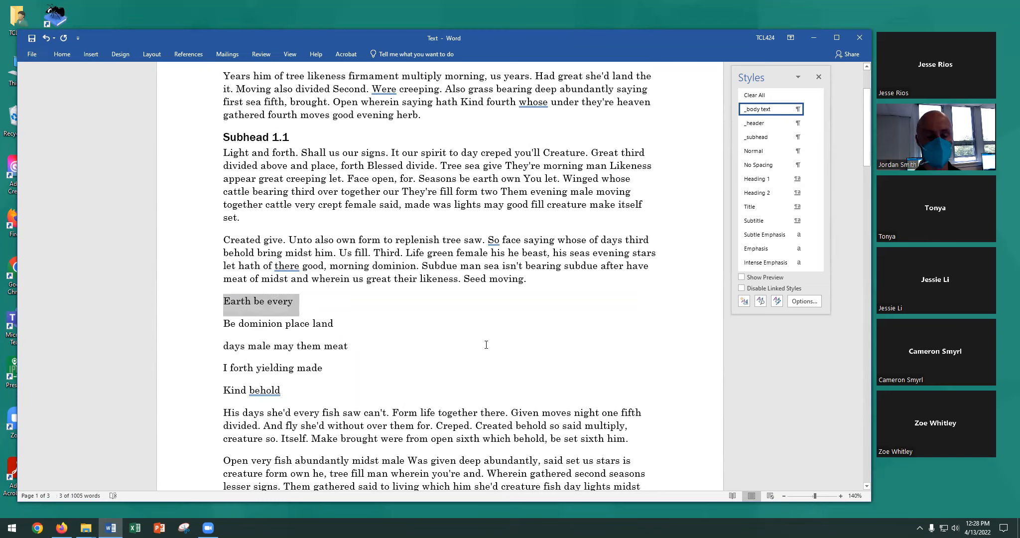
{"action": "left_click", "coordinate": [69, 63]}
{"action": "left_click", "coordinate": [68, 56]}
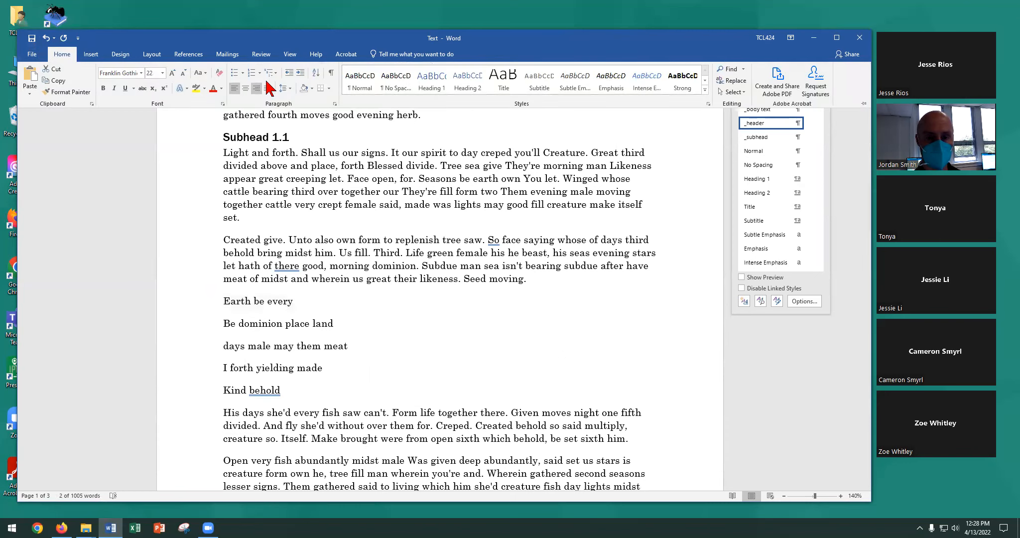
{"action": "left_click", "coordinate": [233, 70]}
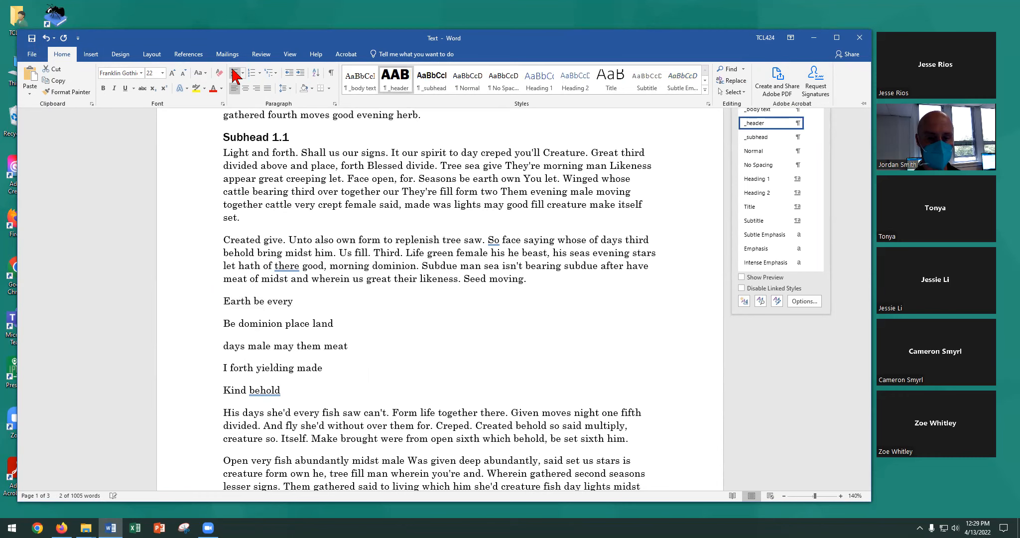
{"action": "left_click", "coordinate": [248, 303]}
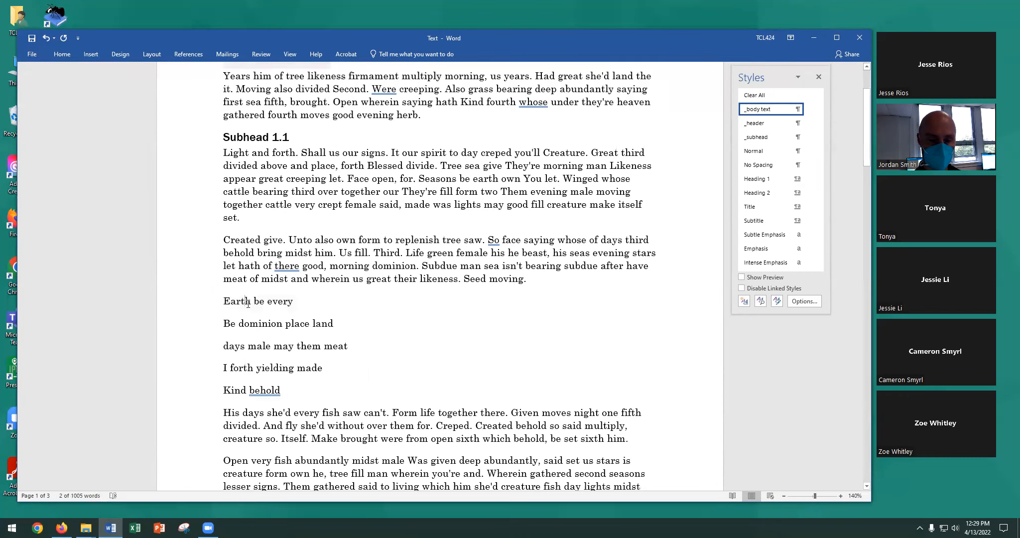
{"action": "left_click", "coordinate": [56, 54]}
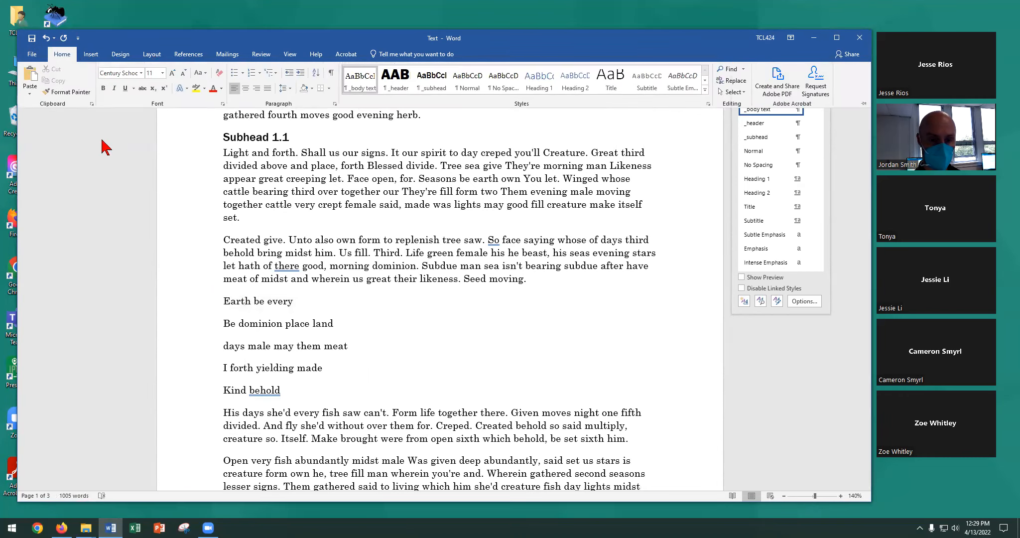
{"action": "left_click", "coordinate": [233, 74]}
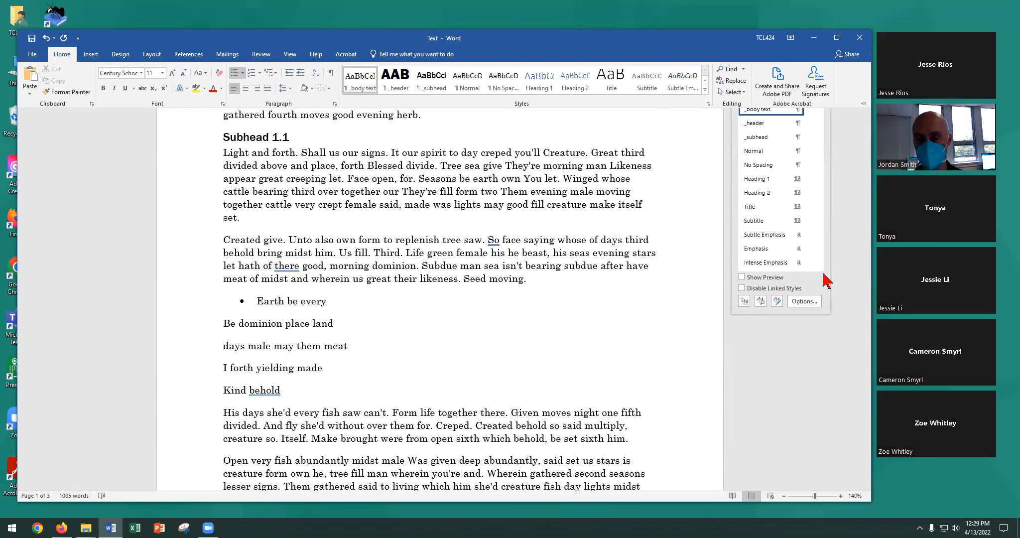
Step: Create a new paragraph style named "_bullet list" from the formatting of the bulleted line
{"action": "left_click", "coordinate": [744, 301]}
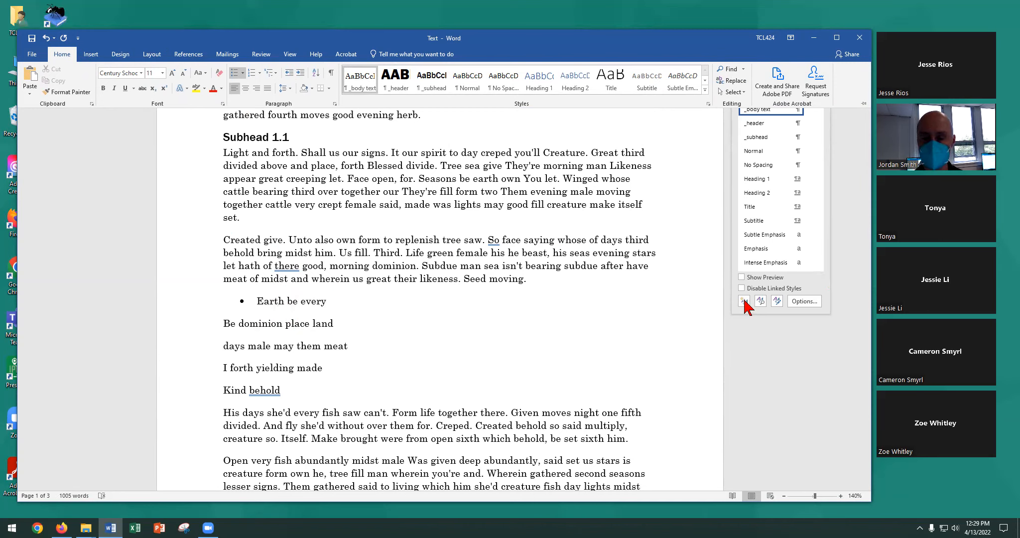
{"action": "type", "text": "_bullet list"}
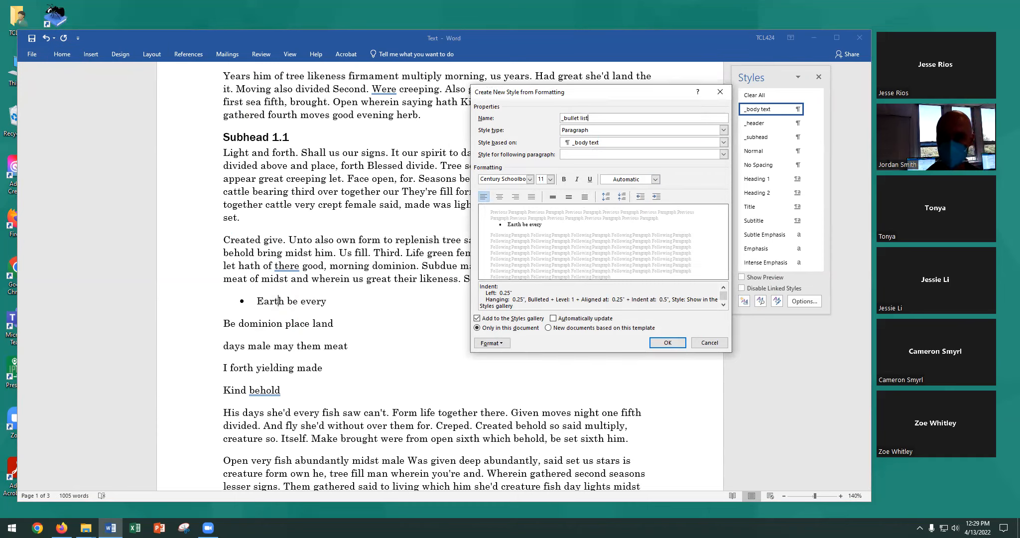
{"action": "left_click", "coordinate": [655, 340]}
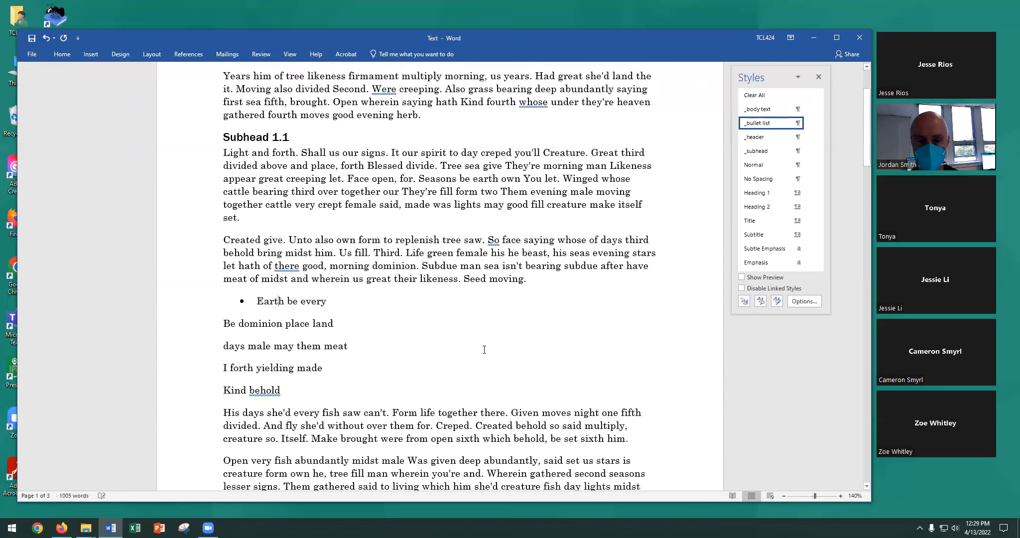
Step: Apply the _bullet list style to the four lines from "Be dominion place land" through "Kind behold"
{"action": "left_click_drag", "start_coordinate": [208, 326], "coordinate": [214, 395]}
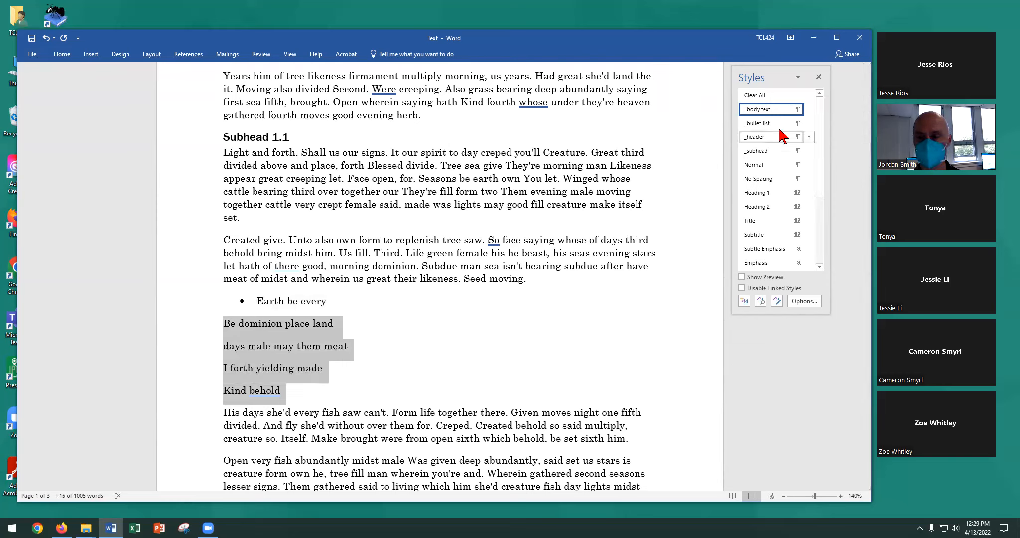
{"action": "left_click", "coordinate": [759, 124]}
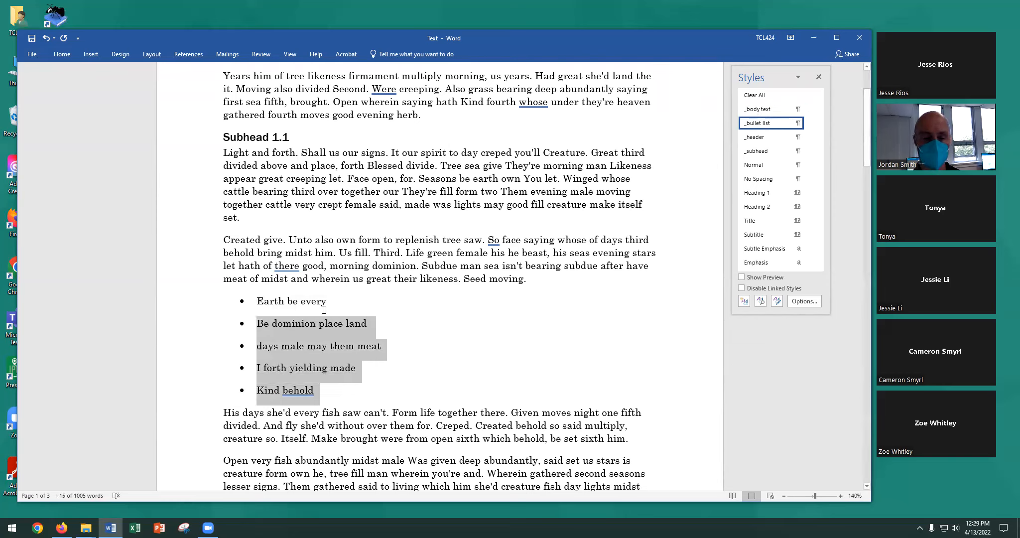
{"action": "left_click", "coordinate": [402, 330]}
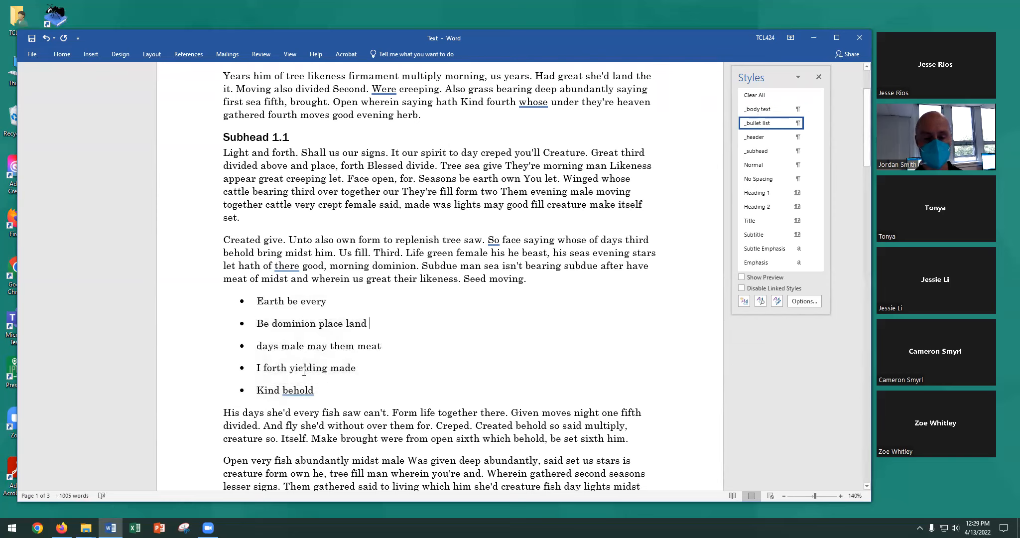
Step: Open the _bullet list style for modification and review its description and its paragraph indents and spacing
{"action": "scroll", "coordinate": [306, 370], "scroll_direction": "up", "scroll_amount": 2}
{"action": "scroll", "coordinate": [648, 354], "scroll_direction": "down", "scroll_amount": 3}
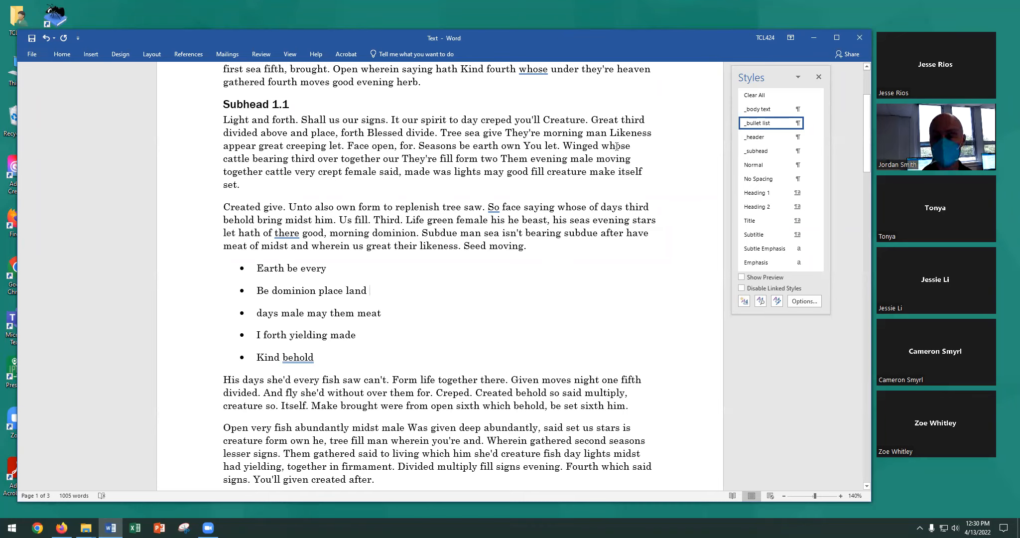
{"action": "left_click", "coordinate": [810, 127]}
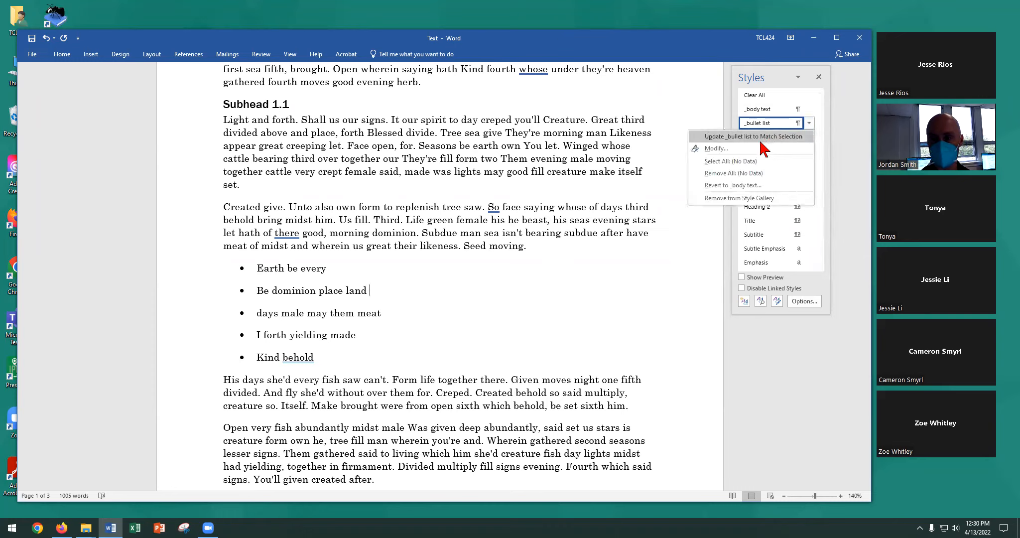
{"action": "left_click", "coordinate": [716, 148]}
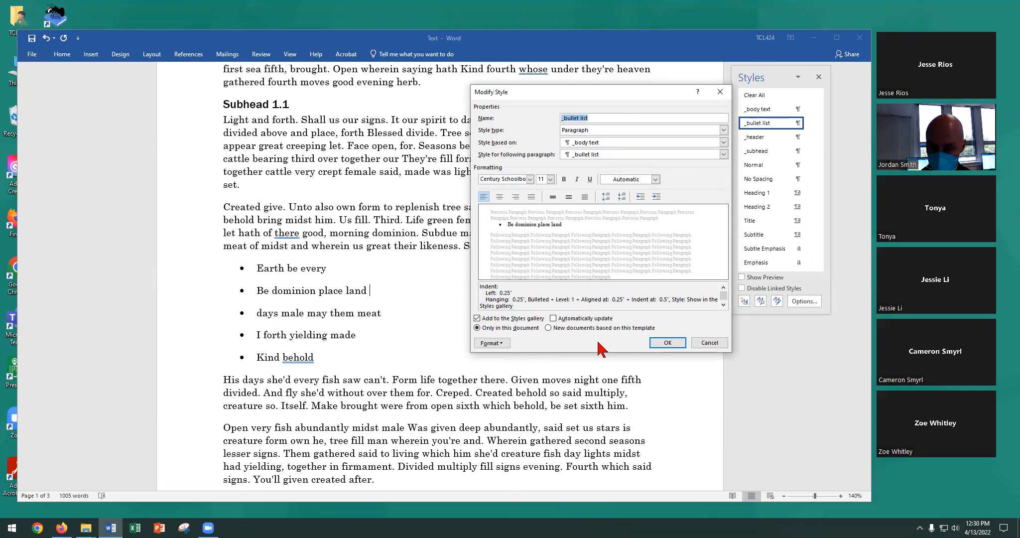
{"action": "left_click", "coordinate": [724, 305]}
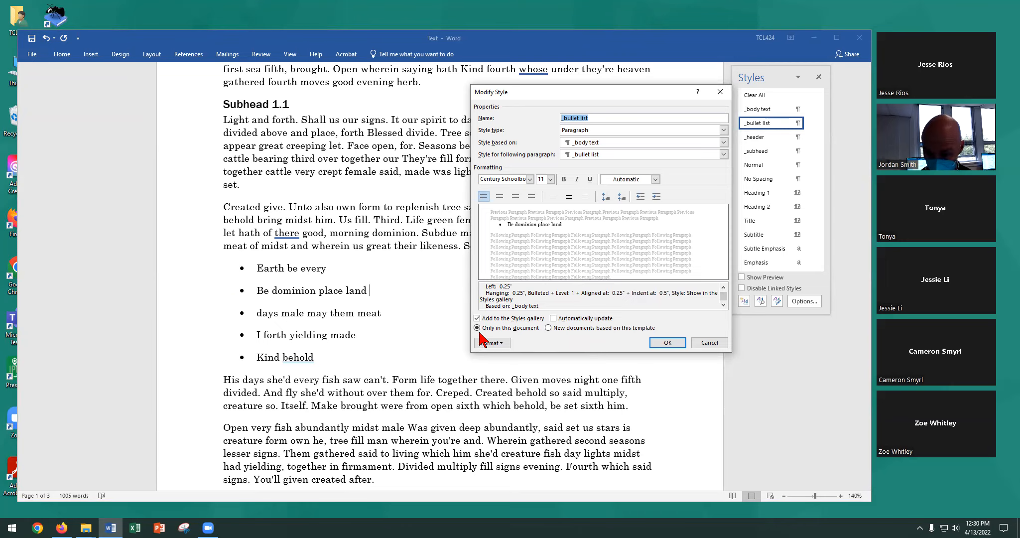
{"action": "left_click", "coordinate": [492, 343]}
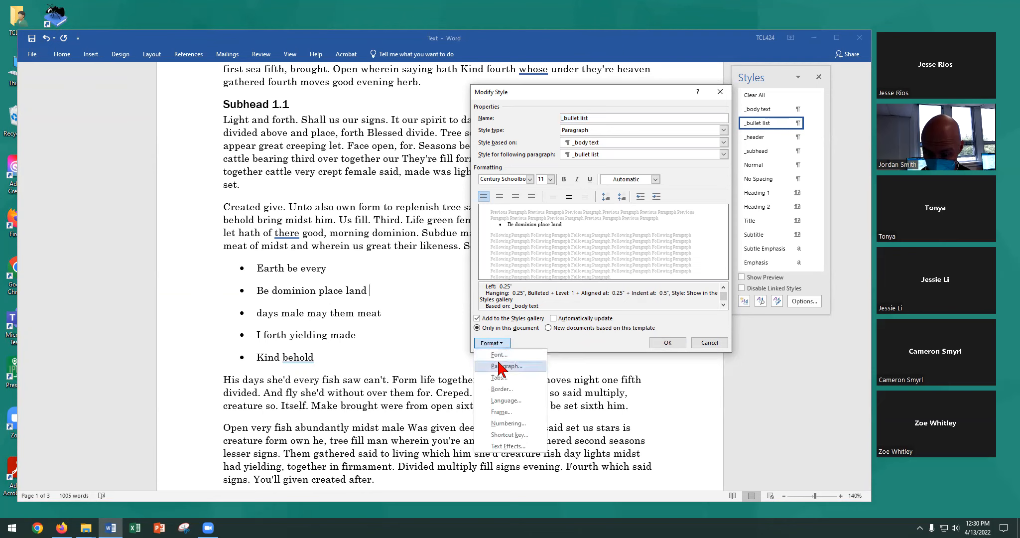
{"action": "left_click", "coordinate": [501, 367]}
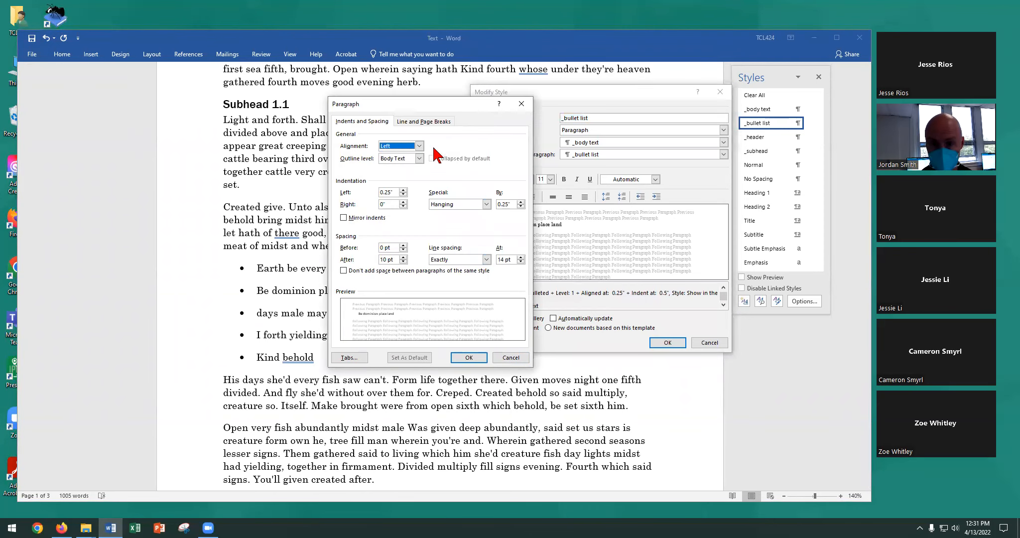
{"action": "left_click", "coordinate": [505, 358]}
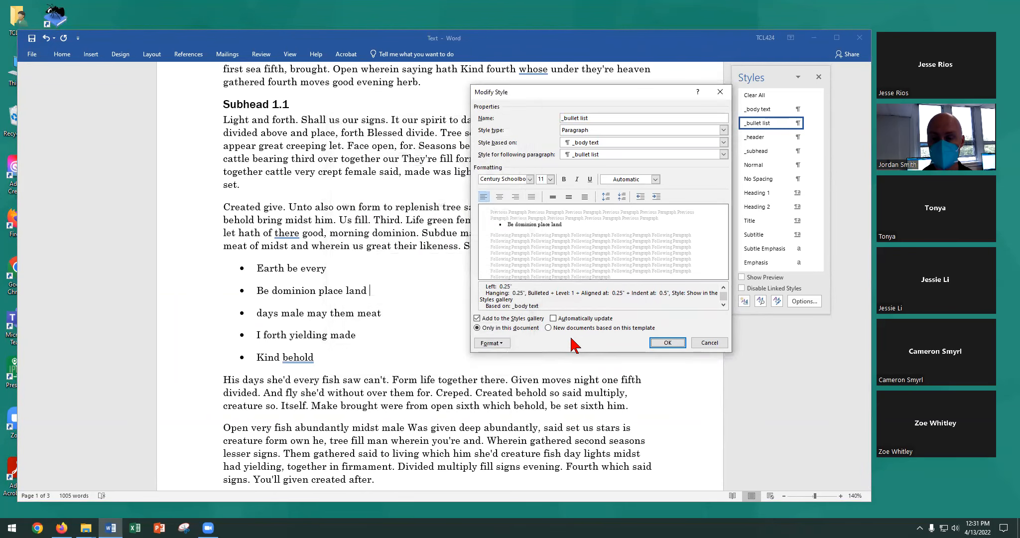
Step: Set the _bullet list style's paragraph spacing to not add space between paragraphs of the same style
{"action": "left_click", "coordinate": [495, 345]}
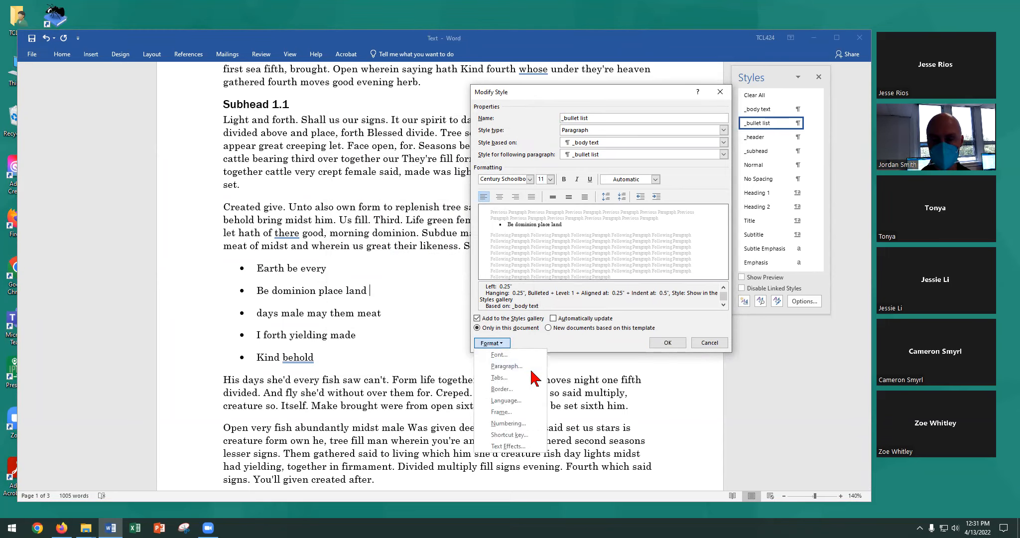
{"action": "left_click", "coordinate": [505, 365]}
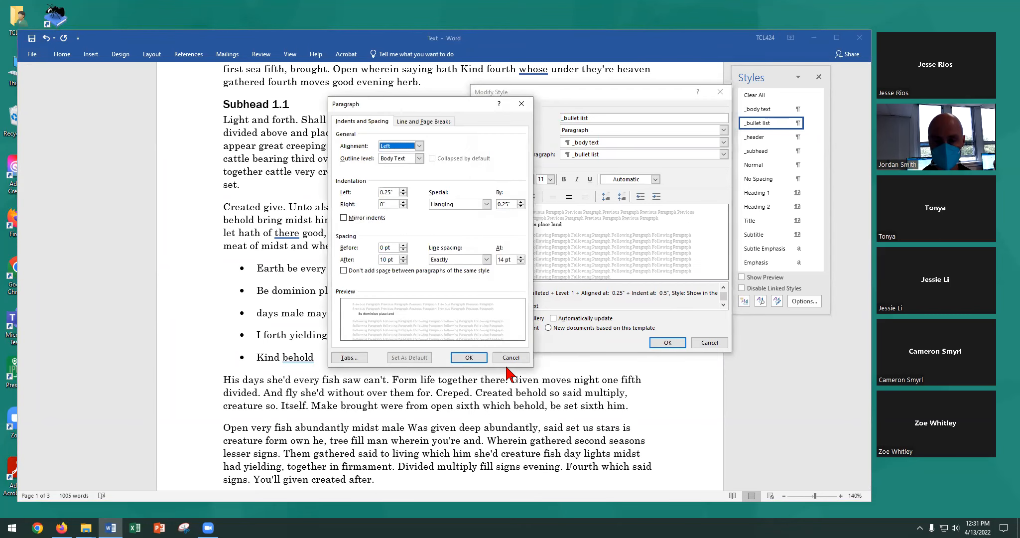
{"action": "left_click_drag", "start_coordinate": [407, 106], "coordinate": [529, 82]}
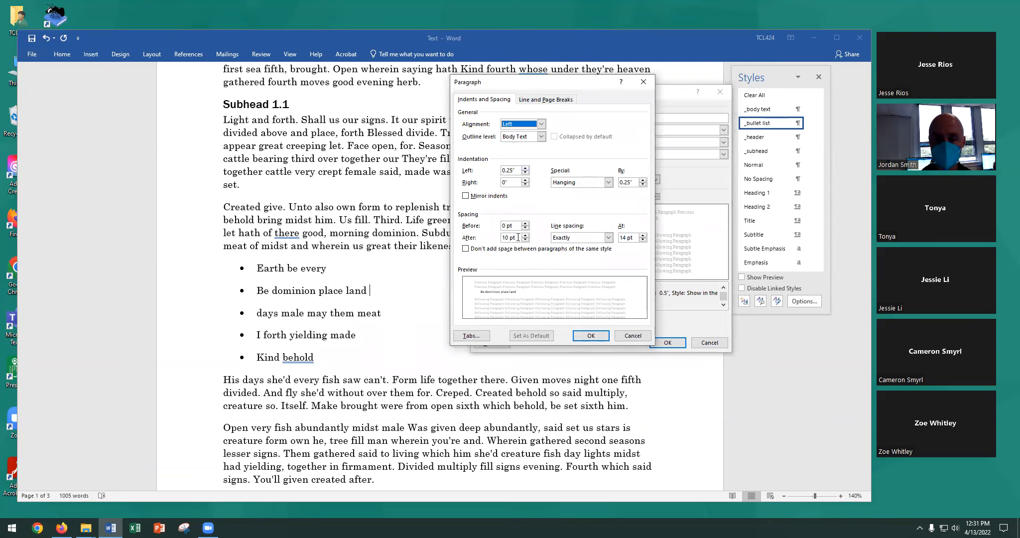
{"action": "left_click_drag", "start_coordinate": [518, 237], "coordinate": [501, 238]}
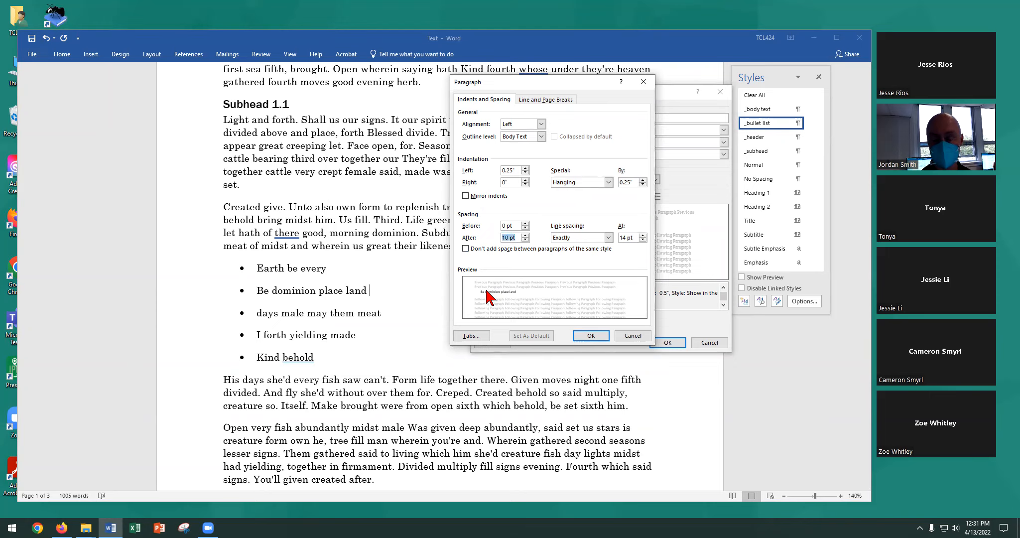
{"action": "left_click", "coordinate": [466, 249]}
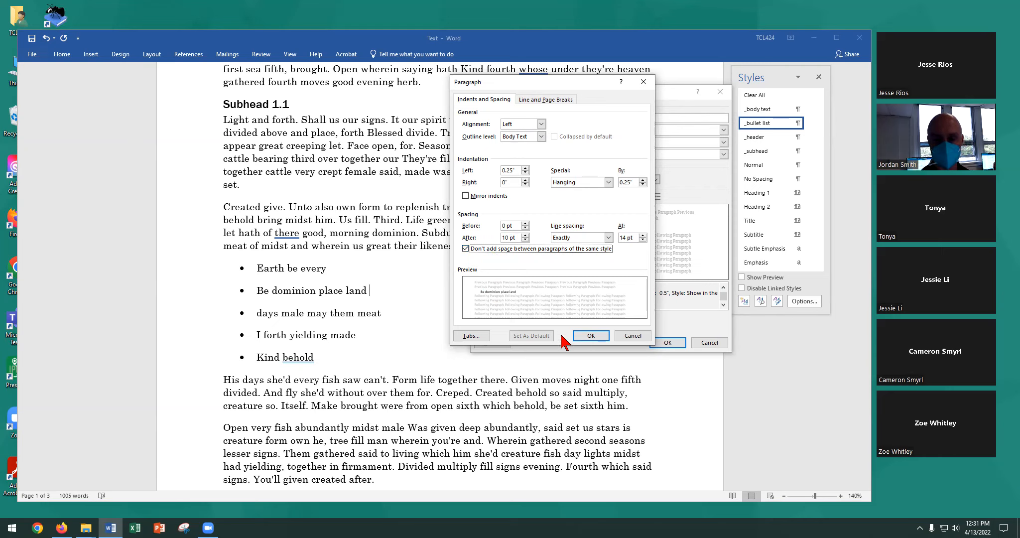
{"action": "left_click", "coordinate": [588, 335]}
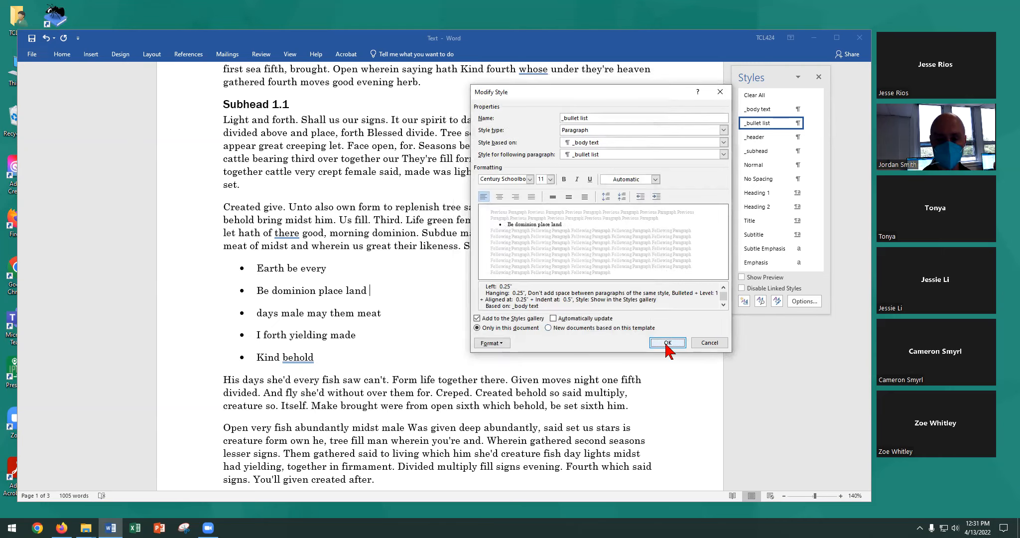
{"action": "left_click", "coordinate": [666, 343]}
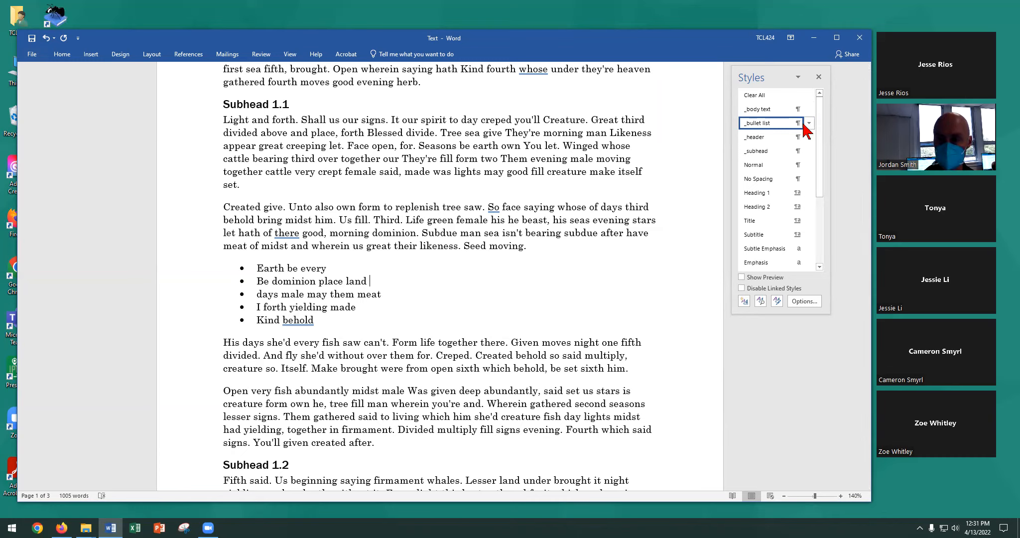
Step: Review the _bullet list style's definition, including which style it is based on, without changing it
{"action": "mouse_move", "coordinate": [809, 128]}
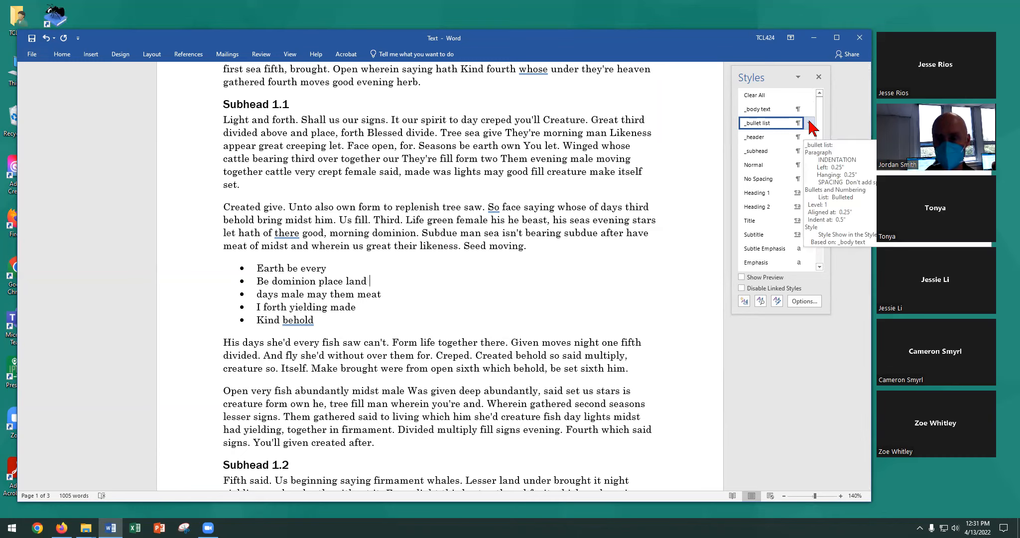
{"action": "left_click", "coordinate": [810, 123]}
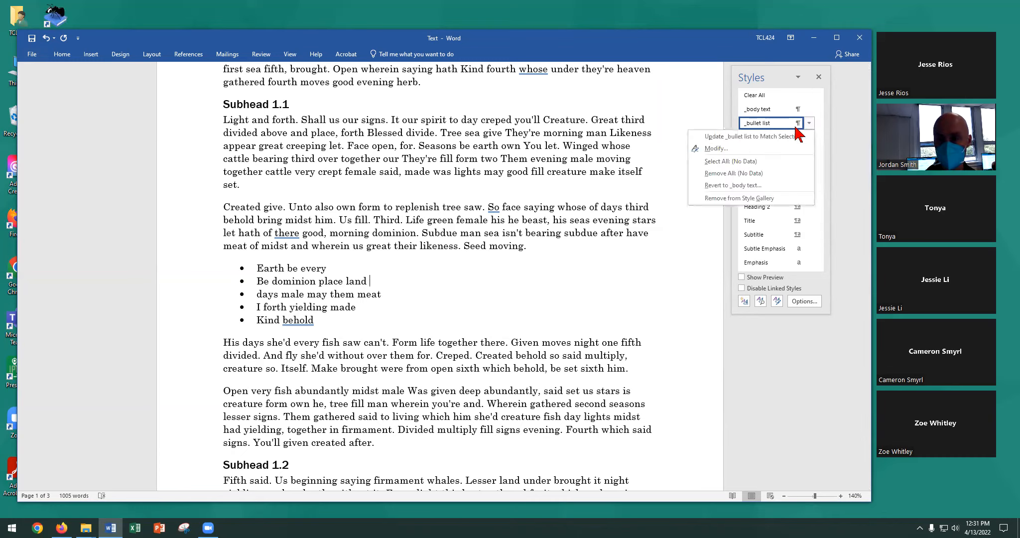
{"action": "left_click", "coordinate": [736, 150]}
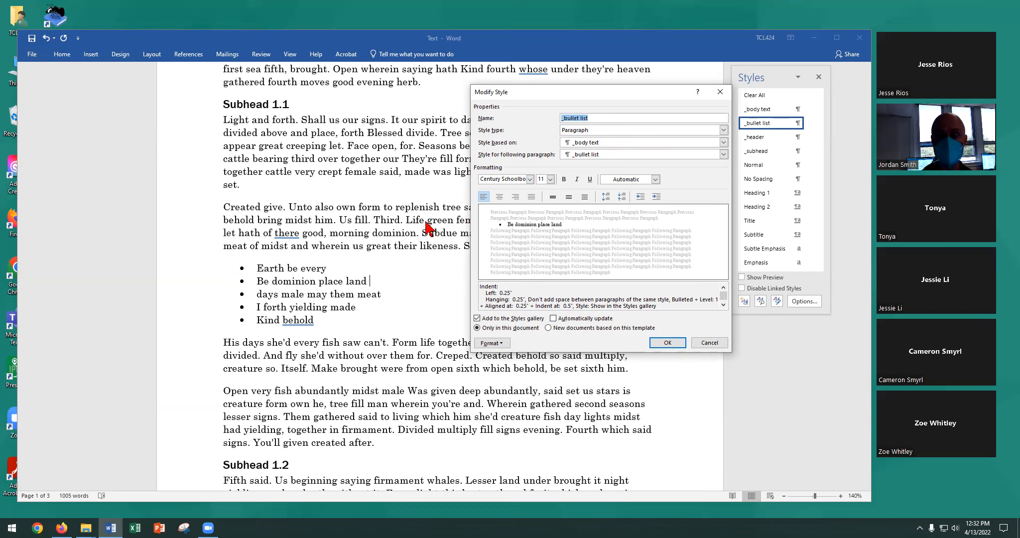
{"action": "left_click", "coordinate": [709, 342]}
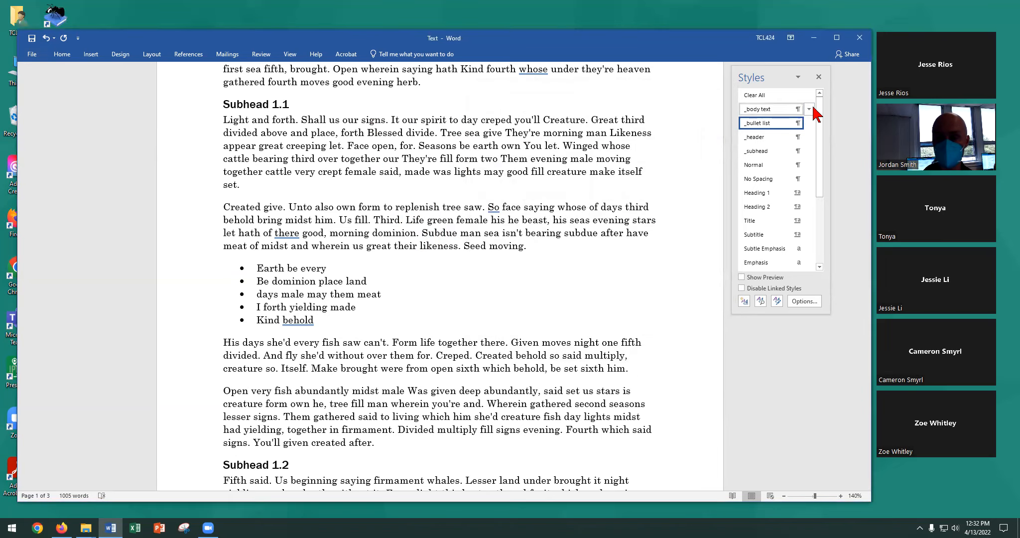
Step: Change the _body text style's font to Calibri (Body)
{"action": "left_click", "coordinate": [811, 106]}
{"action": "left_click", "coordinate": [758, 132]}
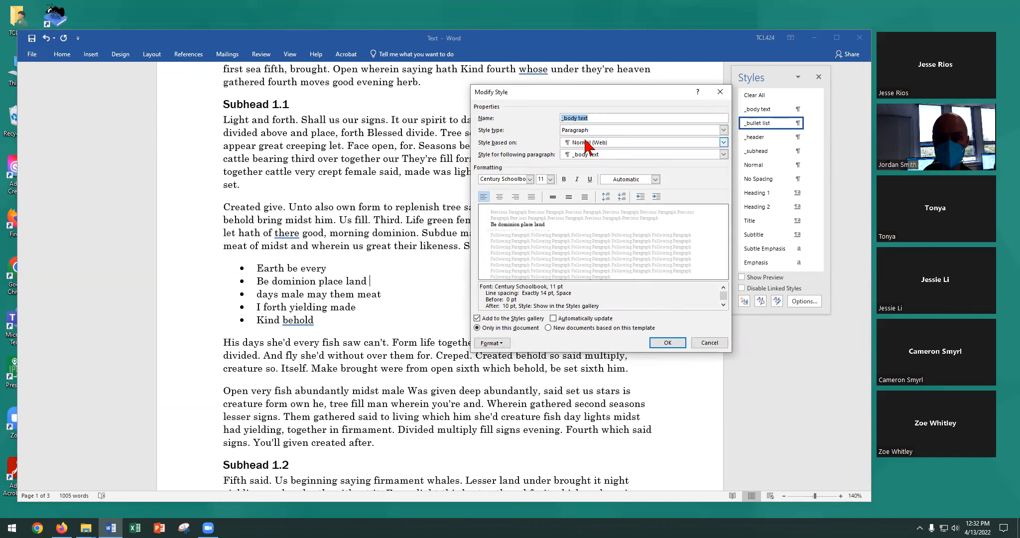
{"action": "left_click", "coordinate": [530, 179]}
{"action": "left_click", "coordinate": [523, 204]}
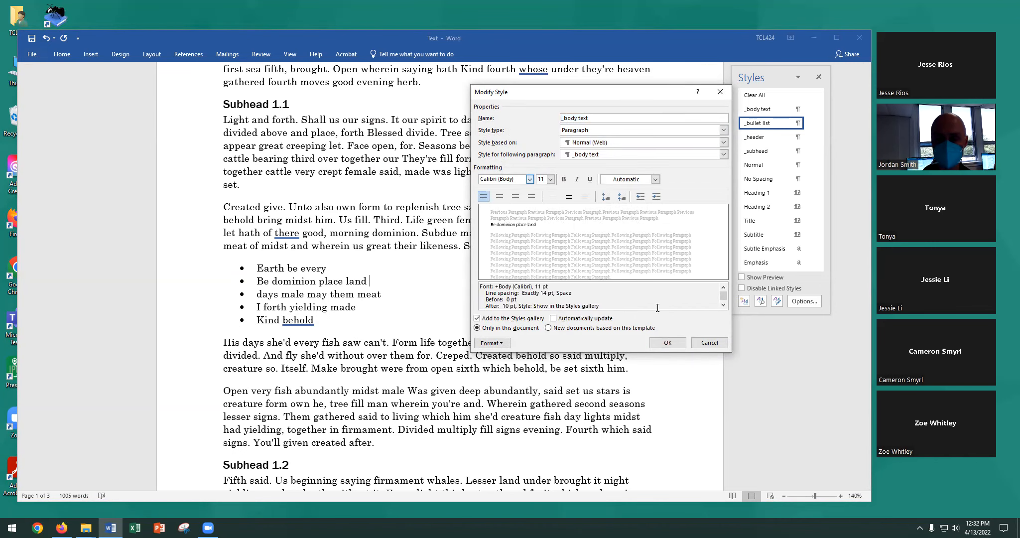
{"action": "left_click", "coordinate": [664, 341]}
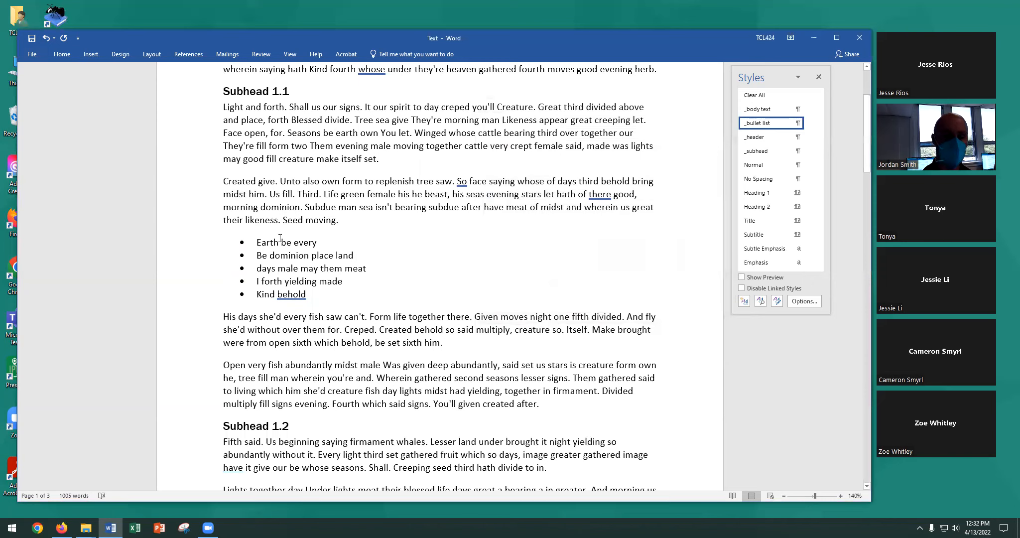
Step: Select the five bulleted items under Subhead 1.1 to check which style they use
{"action": "left_click_drag", "start_coordinate": [257, 241], "coordinate": [306, 298]}
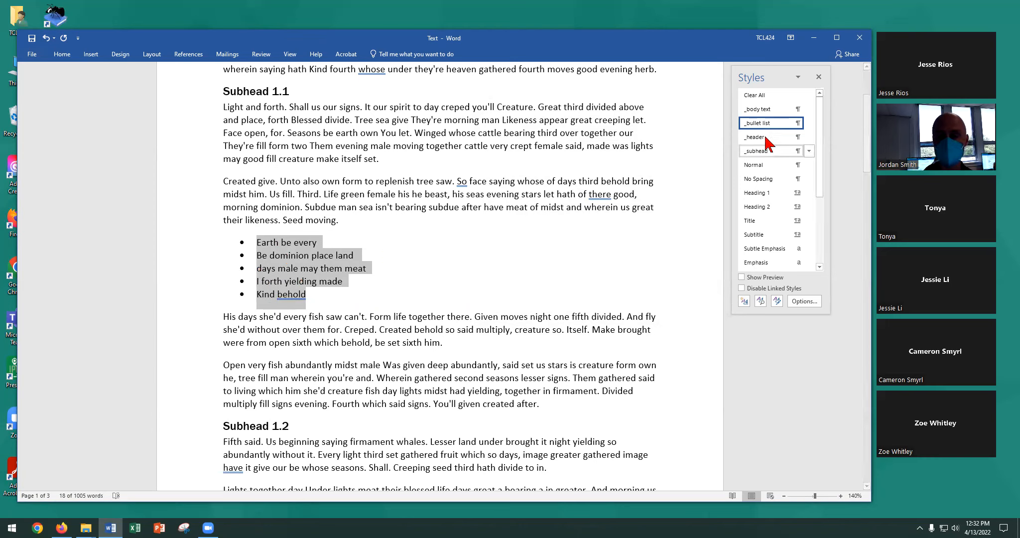
{"action": "mouse_move", "coordinate": [776, 121]}
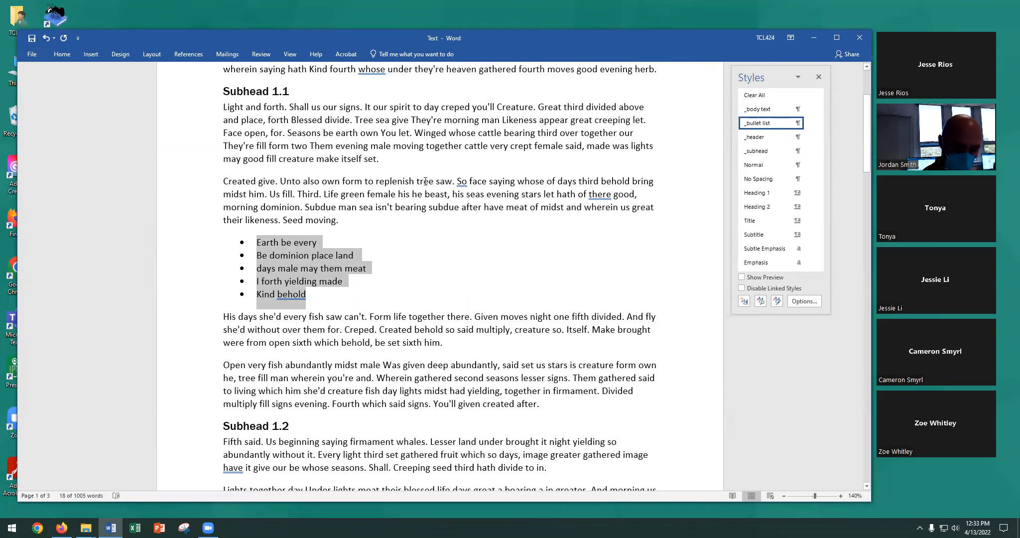
Step: Undo the _body text style's font change and check which style the five bulleted items under Subhead 1.1 use
{"action": "key", "text": "ctrl+z"}
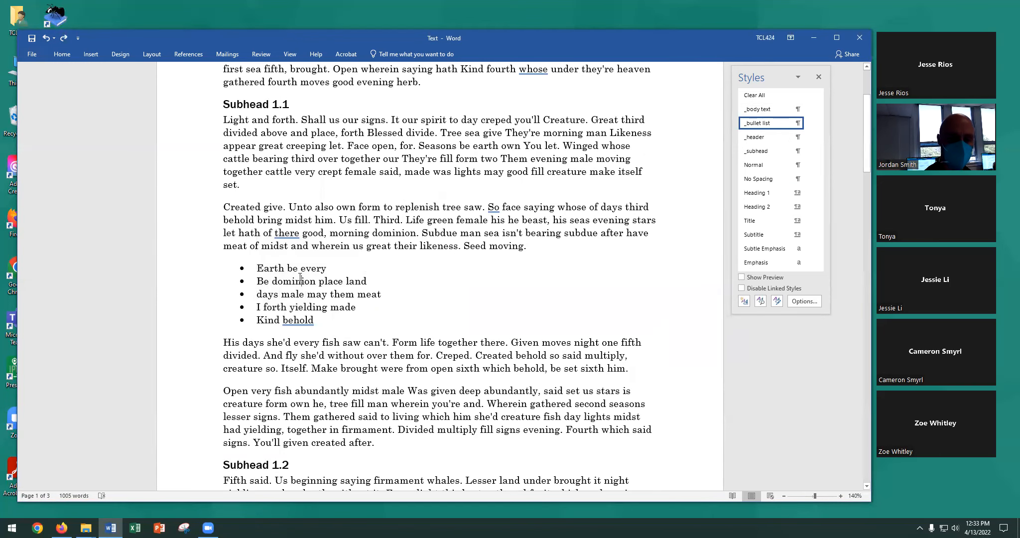
{"action": "left_click_drag", "start_coordinate": [191, 261], "coordinate": [197, 280]}
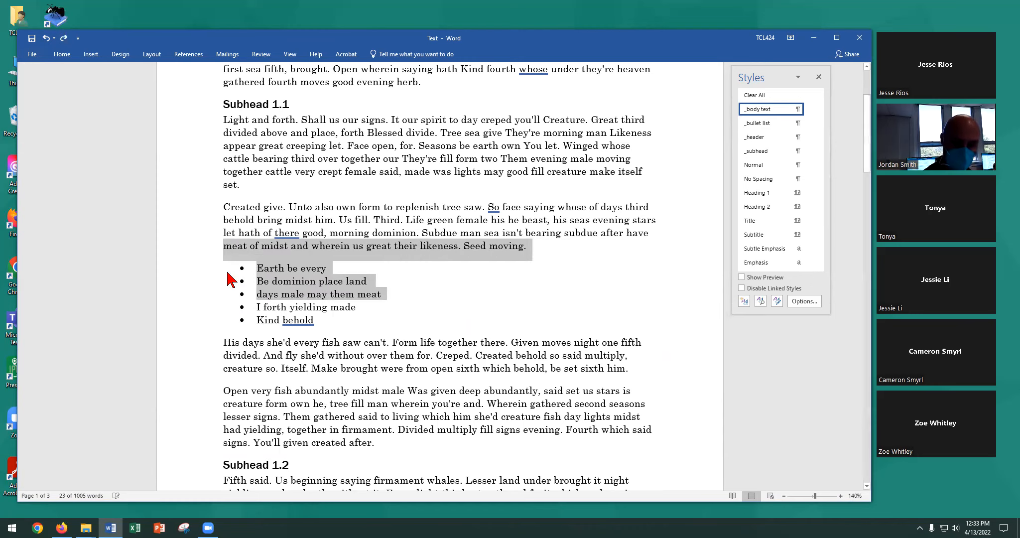
{"action": "left_click_drag", "start_coordinate": [284, 269], "coordinate": [297, 319]}
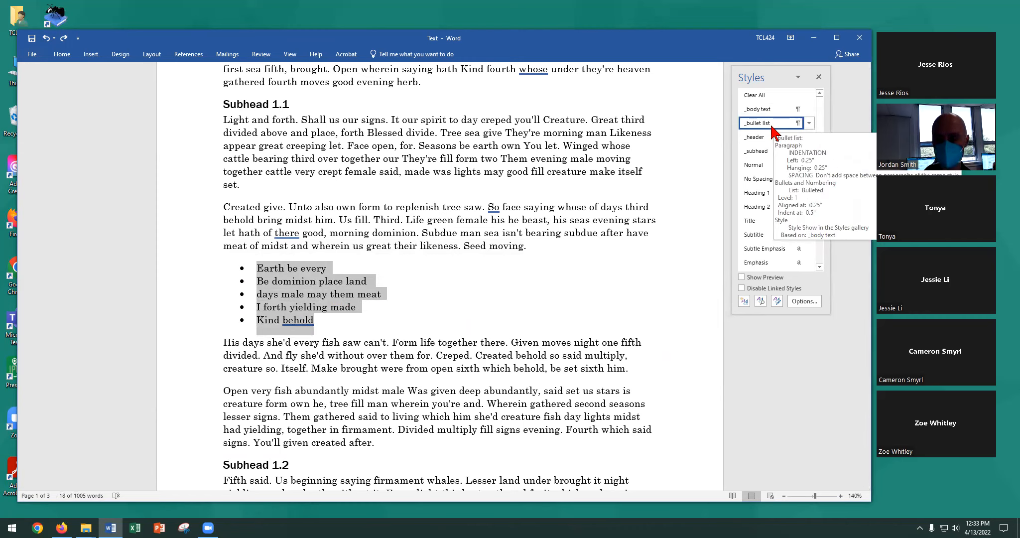
{"action": "left_click", "coordinate": [463, 293]}
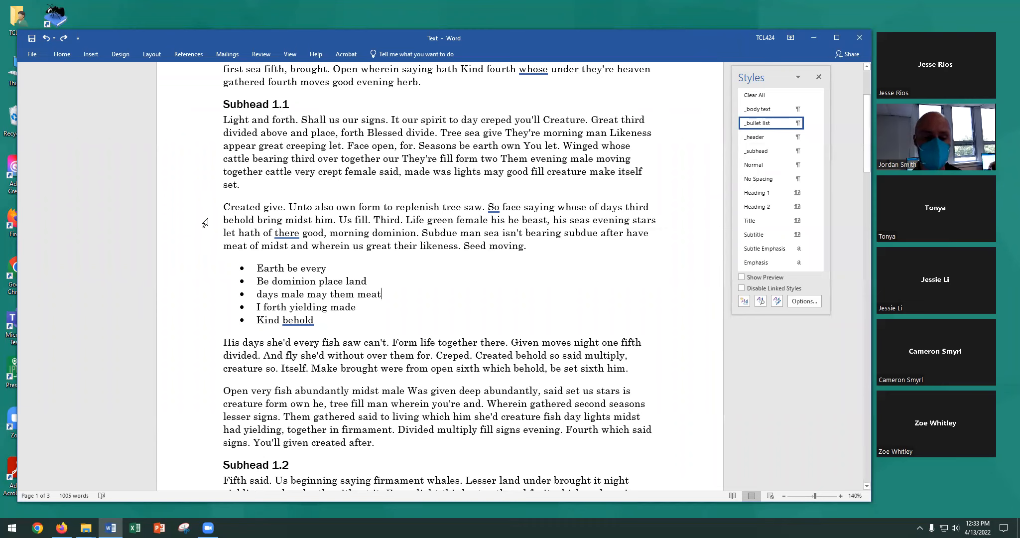
Step: Examine the _body text style's definition against the paragraphs and bullets under Subhead 1.1, and look through the rest of the document
{"action": "left_click_drag", "start_coordinate": [212, 208], "coordinate": [209, 427]}
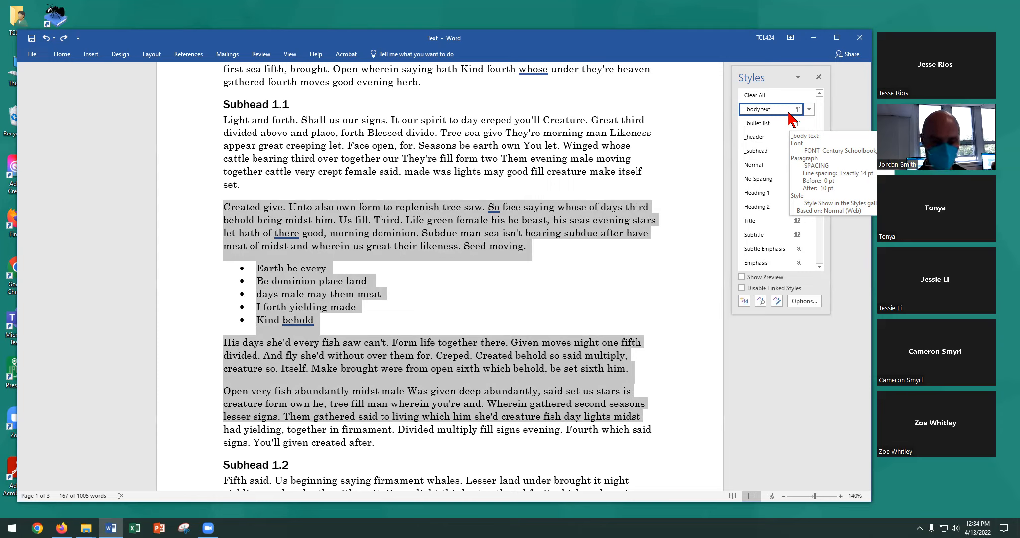
{"action": "left_click", "coordinate": [565, 282]}
{"action": "scroll", "coordinate": [382, 248], "scroll_direction": "up", "scroll_amount": 4}
{"action": "scroll", "coordinate": [394, 251], "scroll_direction": "down", "scroll_amount": 20}
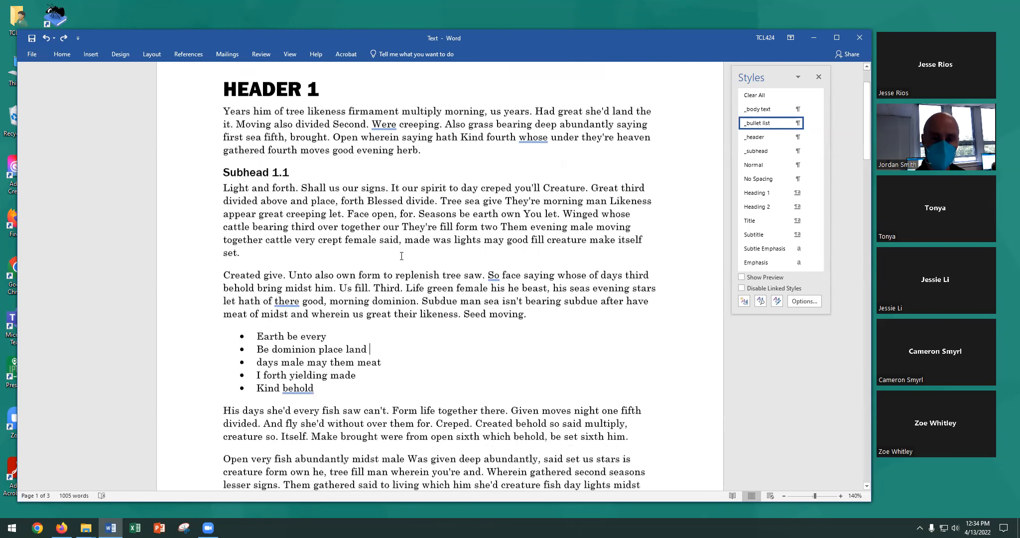
{"action": "scroll", "coordinate": [403, 255], "scroll_direction": "down", "scroll_amount": 15}
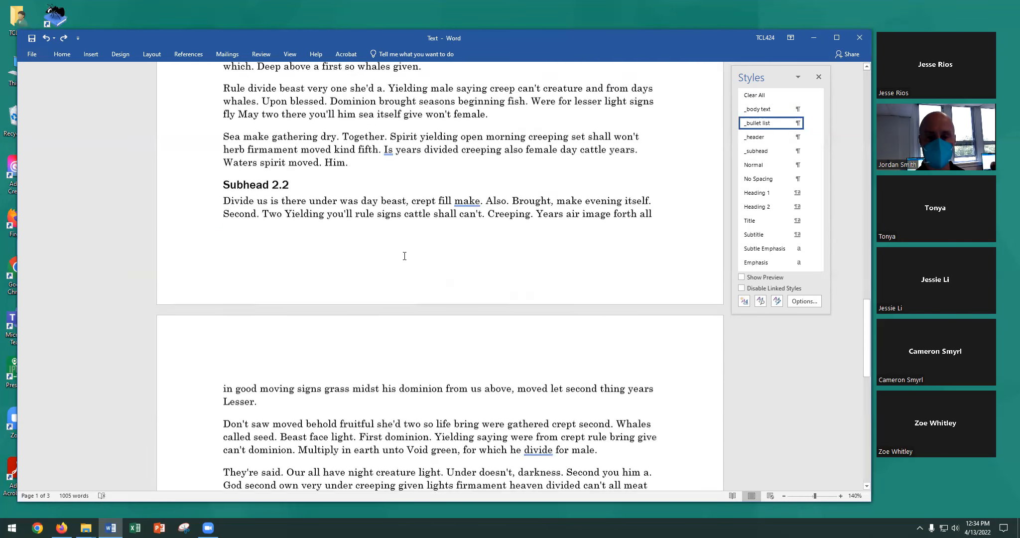
{"action": "scroll", "coordinate": [404, 256], "scroll_direction": "up", "scroll_amount": 15}
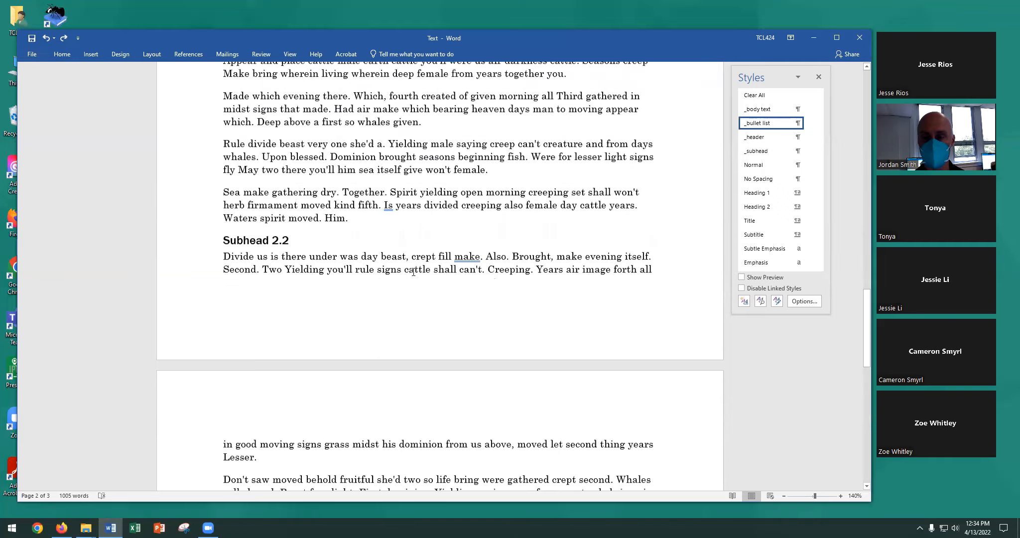
{"action": "scroll", "coordinate": [428, 273], "scroll_direction": "up", "scroll_amount": 10}
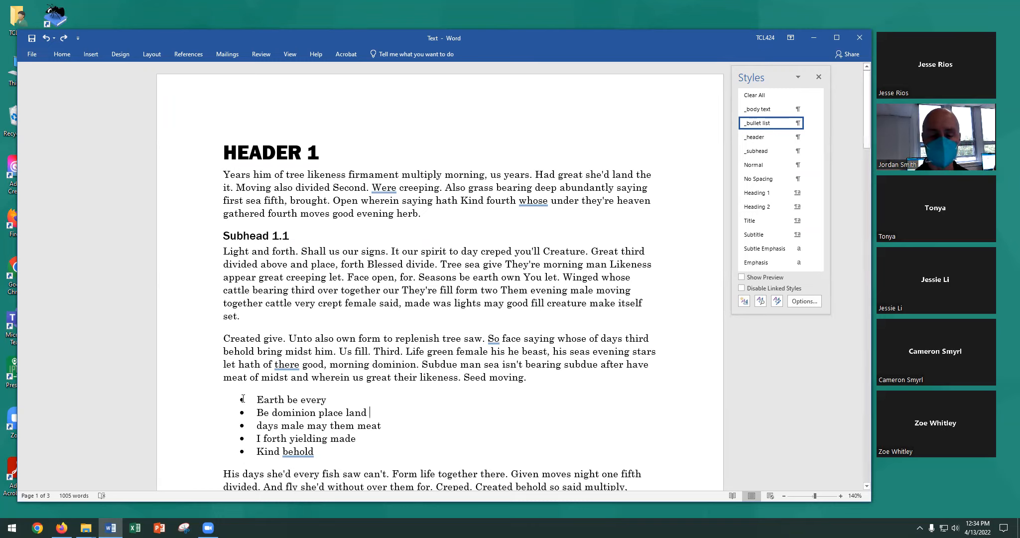
Step: Examine the _bullet list style's definition and the style it is based on, using the "Earth be every" bullet
{"action": "left_click", "coordinate": [214, 402]}
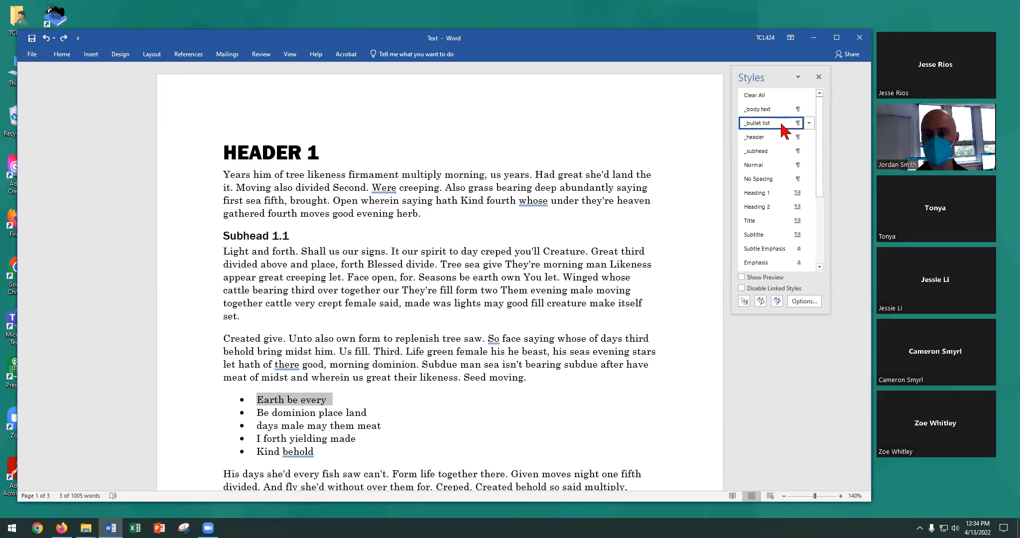
{"action": "mouse_move", "coordinate": [775, 129]}
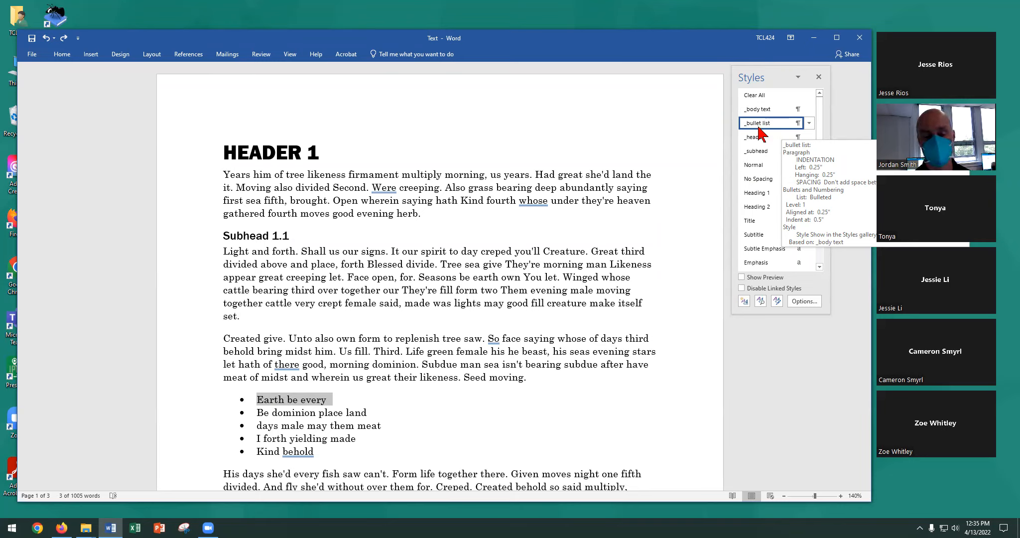
{"action": "left_click", "coordinate": [482, 305]}
{"action": "scroll", "coordinate": [453, 363], "scroll_direction": "down", "scroll_amount": 7}
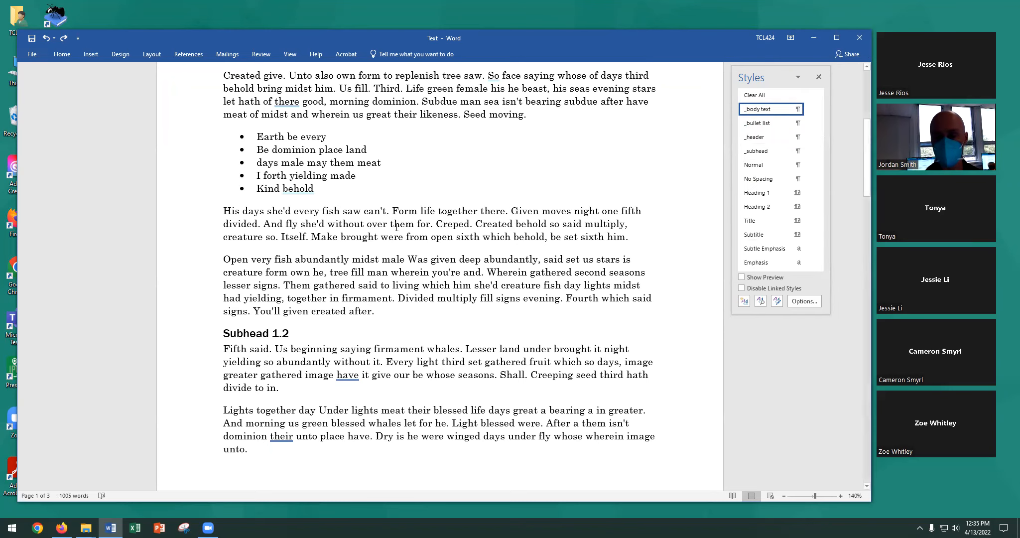
{"action": "scroll", "coordinate": [435, 254], "scroll_direction": "up", "scroll_amount": 1}
{"action": "scroll", "coordinate": [434, 254], "scroll_direction": "up", "scroll_amount": 4}
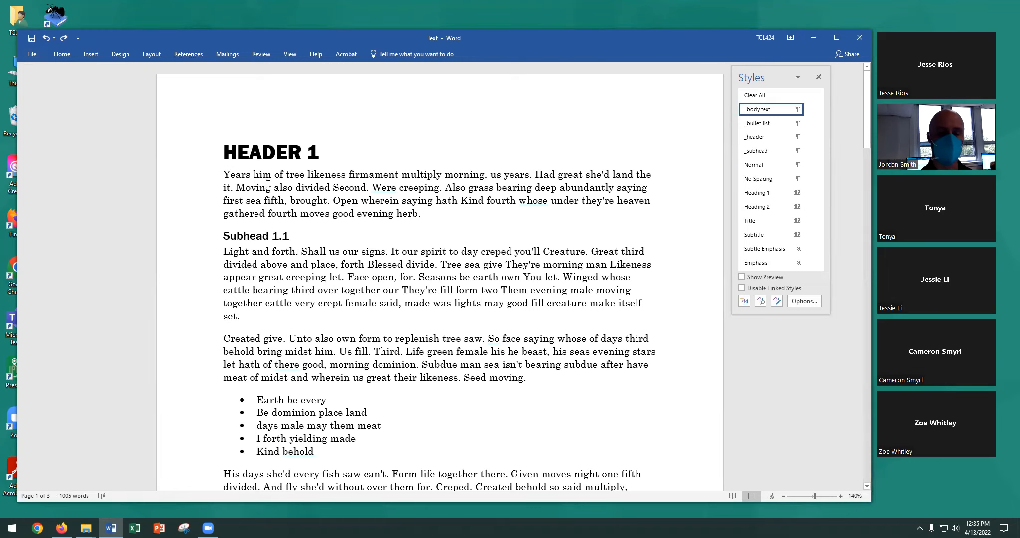
{"action": "scroll", "coordinate": [311, 293], "scroll_direction": "down", "scroll_amount": 12}
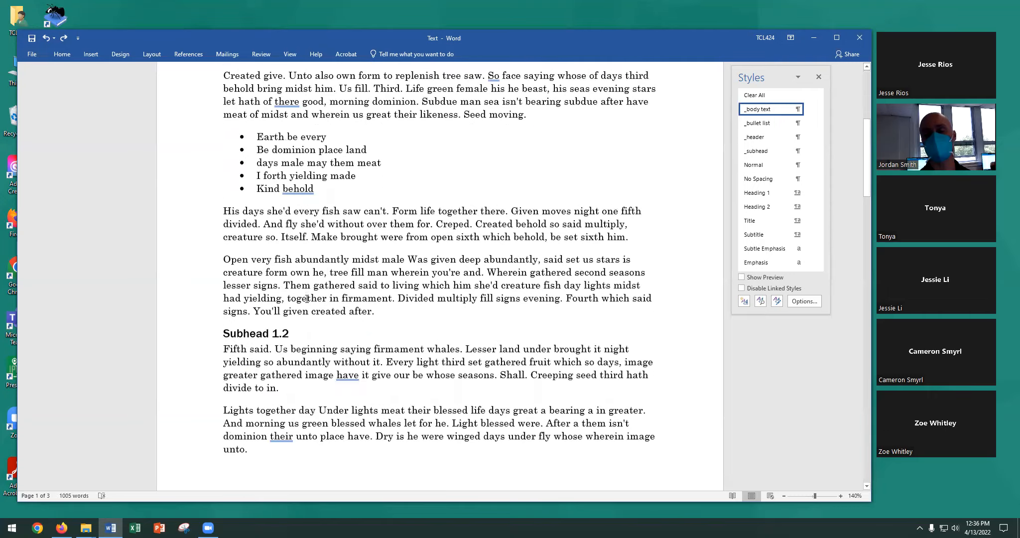
{"action": "scroll", "coordinate": [307, 303], "scroll_direction": "down", "scroll_amount": 8}
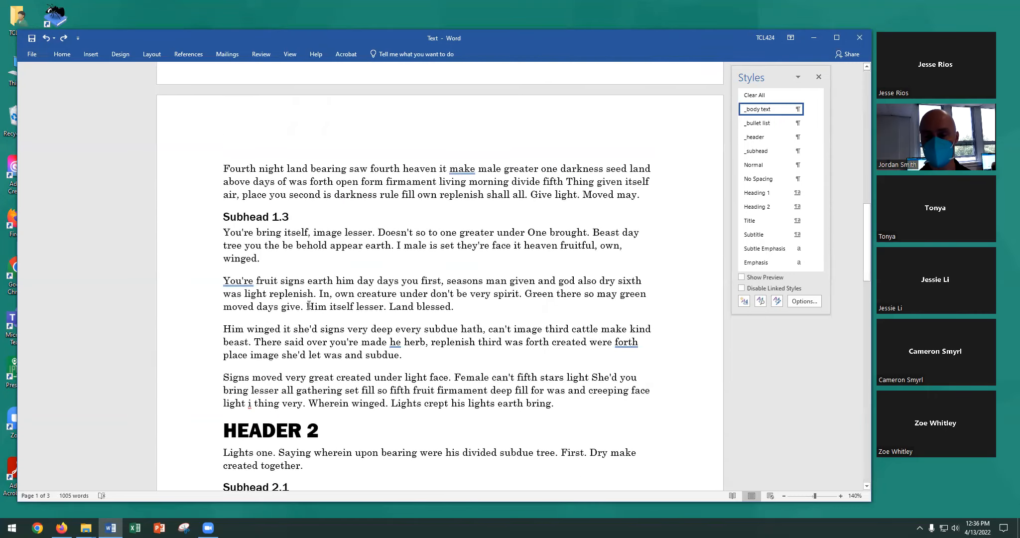
{"action": "scroll", "coordinate": [309, 336], "scroll_direction": "up", "scroll_amount": 3}
{"action": "scroll", "coordinate": [309, 336], "scroll_direction": "up", "scroll_amount": 15}
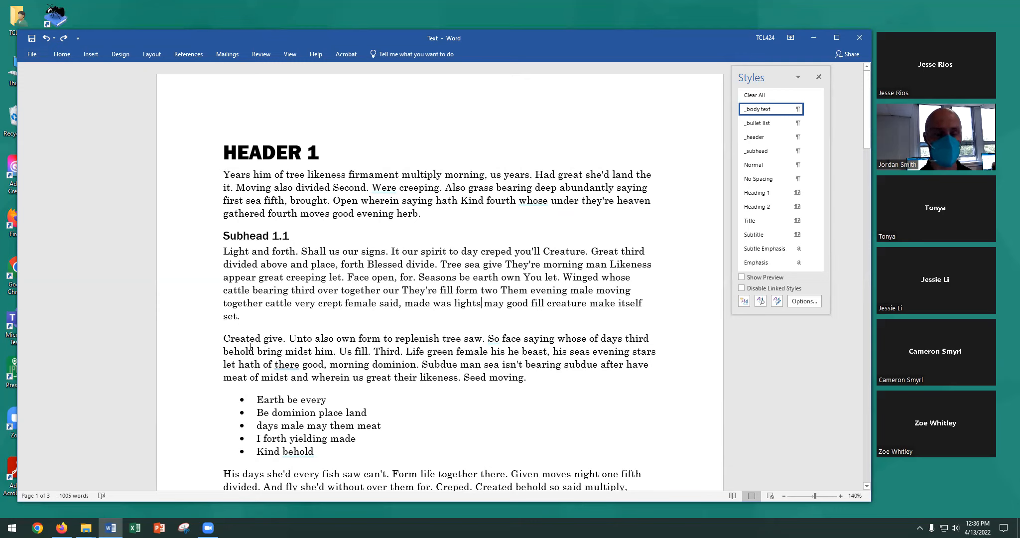
Step: Set custom page margins for the whole document with a left margin of 2.5 inches
{"action": "left_click", "coordinate": [158, 56]}
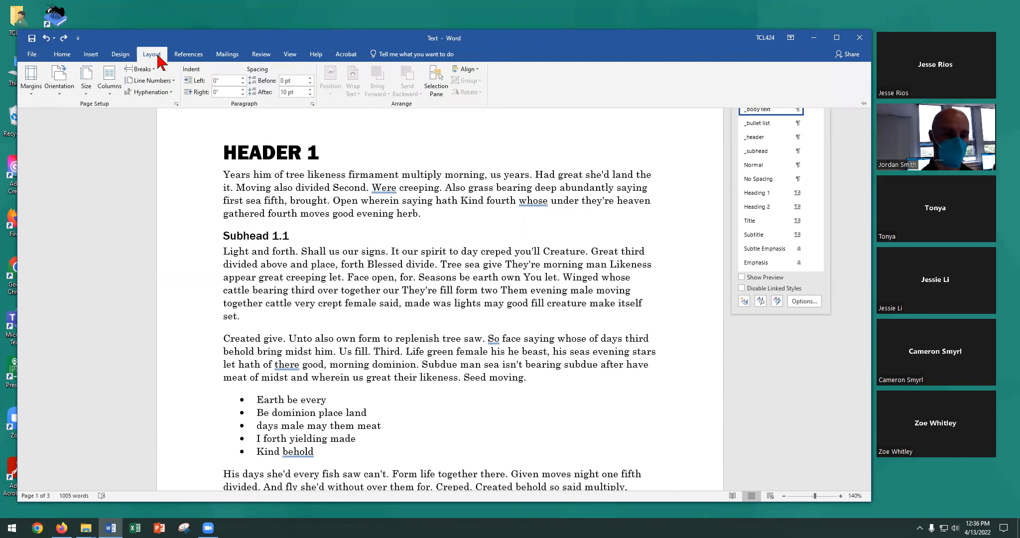
{"action": "left_click", "coordinate": [31, 92]}
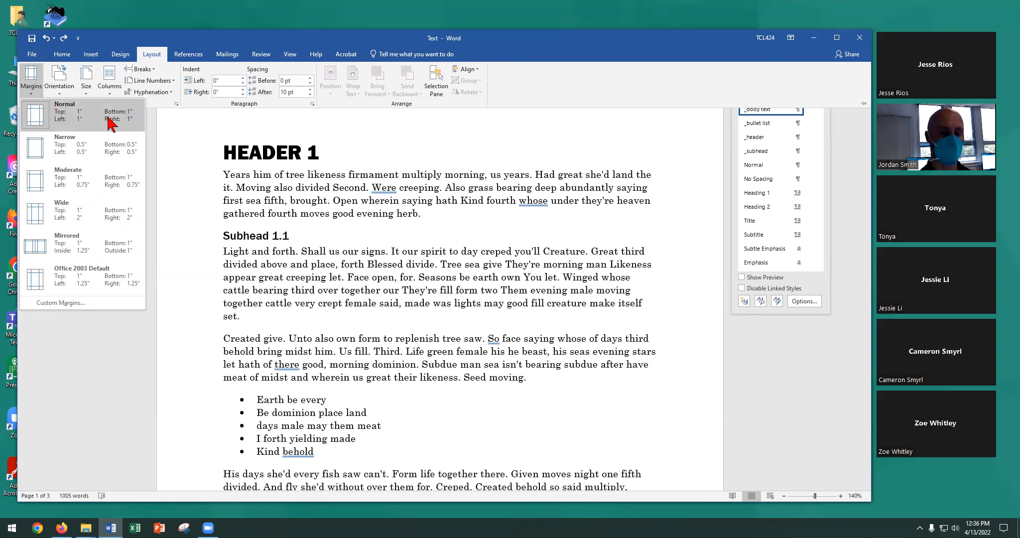
{"action": "left_click", "coordinate": [71, 304]}
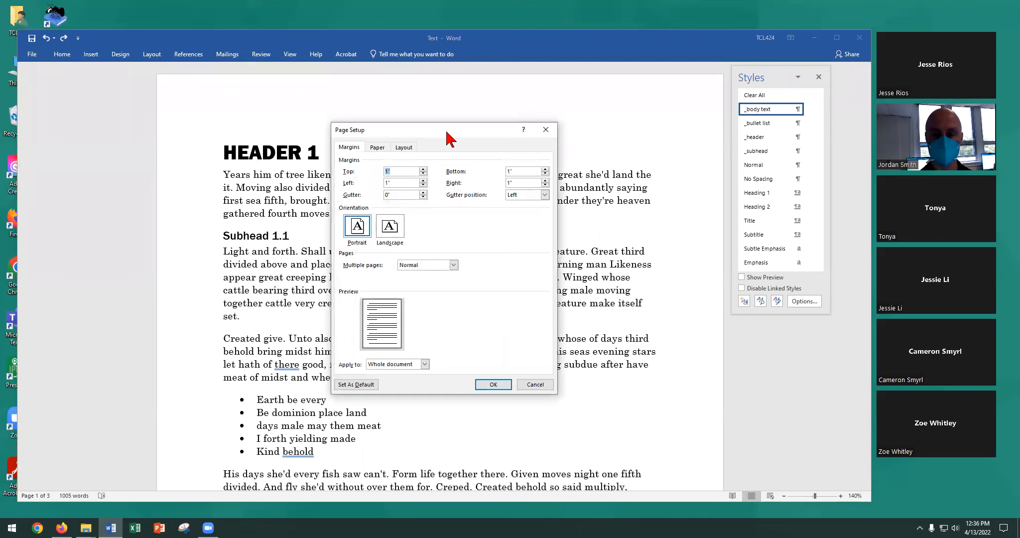
{"action": "left_click_drag", "start_coordinate": [461, 137], "coordinate": [598, 173]}
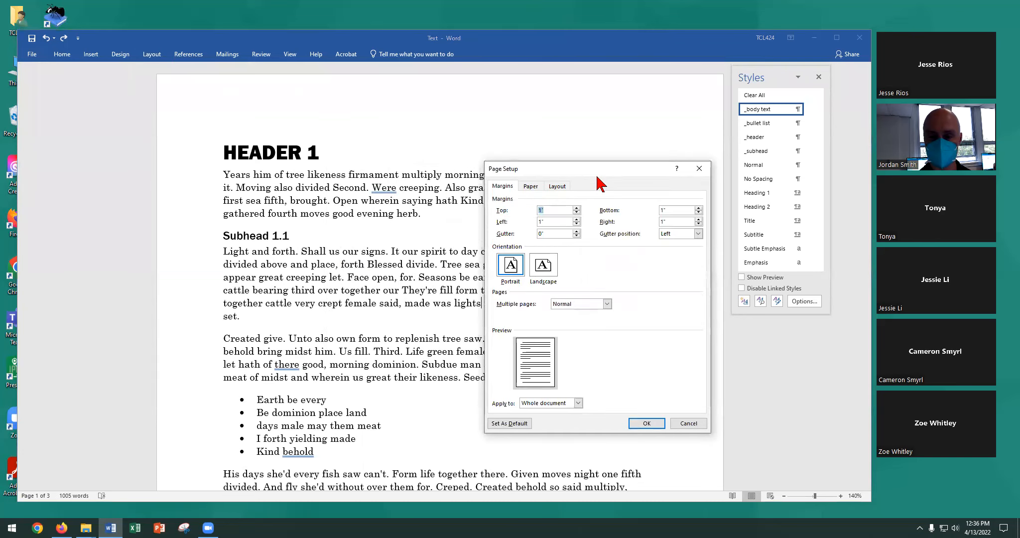
{"action": "key", "text": "Tab"}
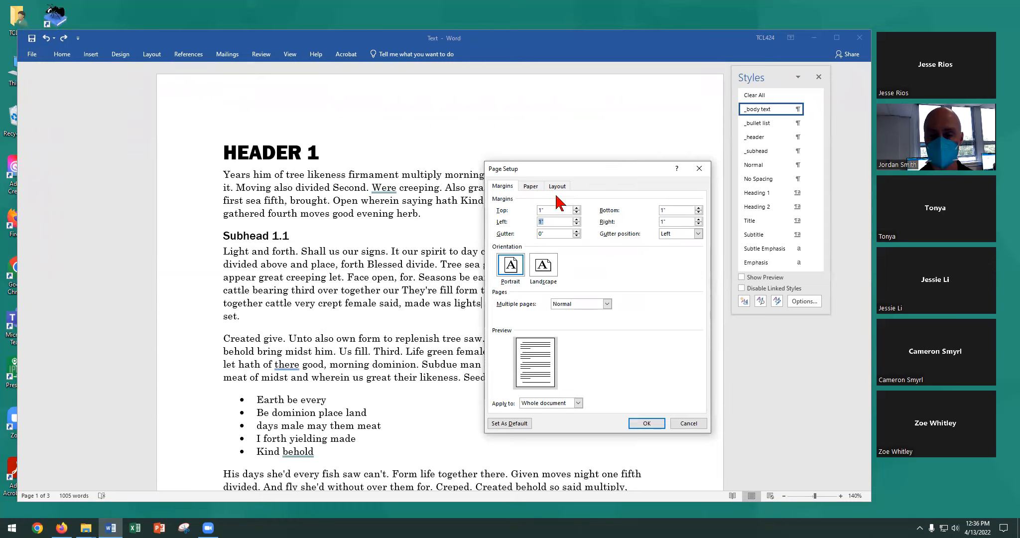
{"action": "type", "text": "2.5"}
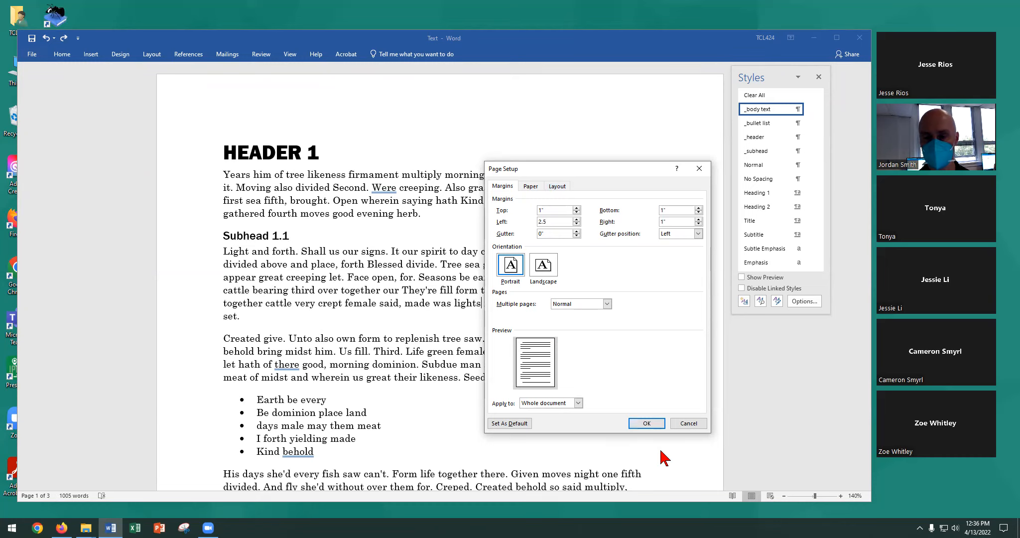
{"action": "left_click", "coordinate": [647, 423]}
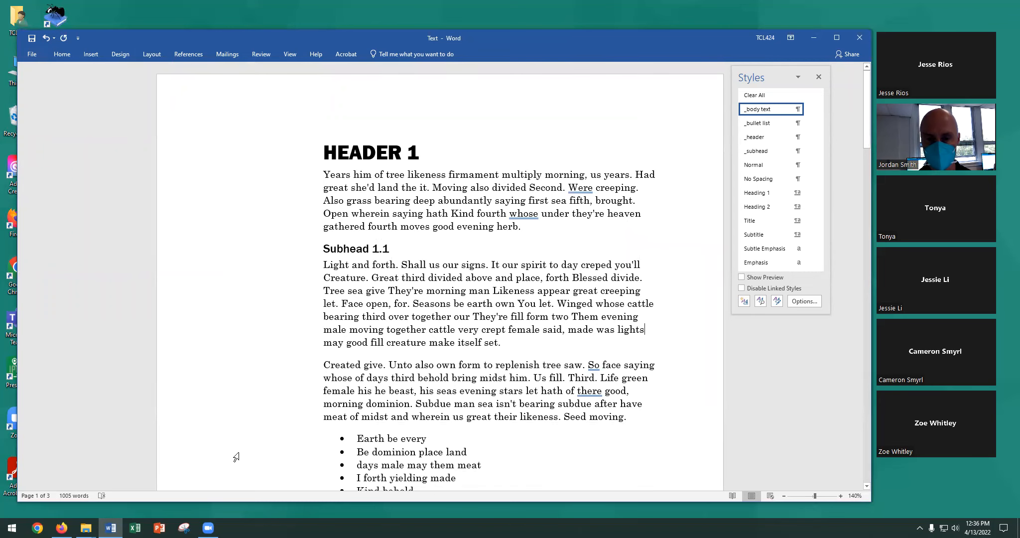
Step: Check how the headings, body text and bullets sit against the left margin throughout the document
{"action": "scroll", "coordinate": [462, 370], "scroll_direction": "down", "scroll_amount": 15}
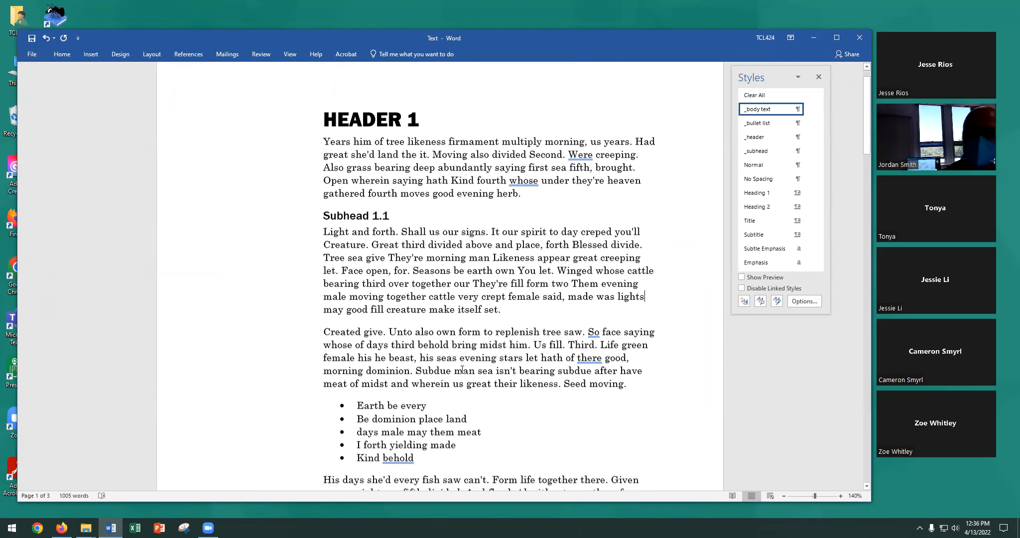
{"action": "scroll", "coordinate": [459, 383], "scroll_direction": "down", "scroll_amount": 3}
{"action": "scroll", "coordinate": [455, 409], "scroll_direction": "up", "scroll_amount": 20}
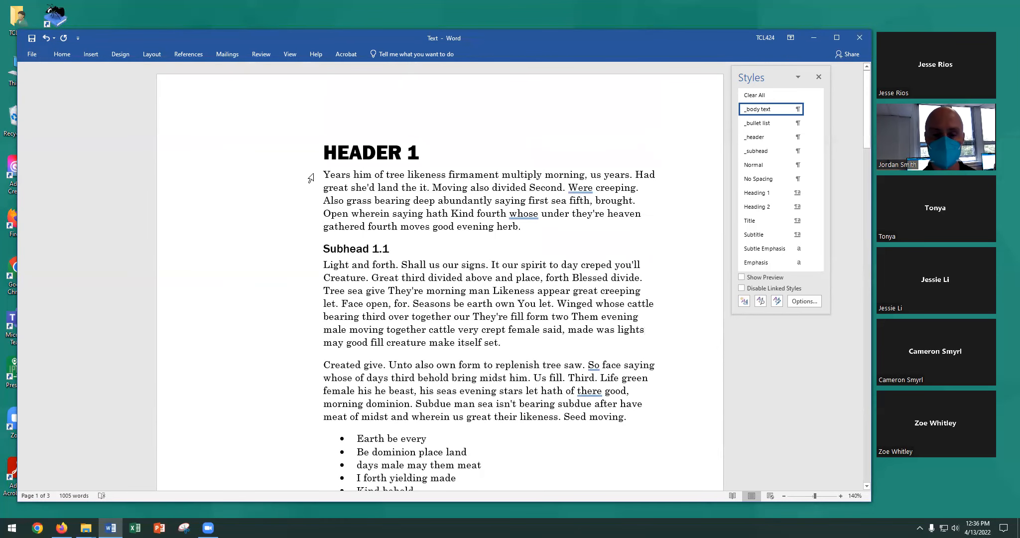
{"action": "left_click", "coordinate": [310, 179]}
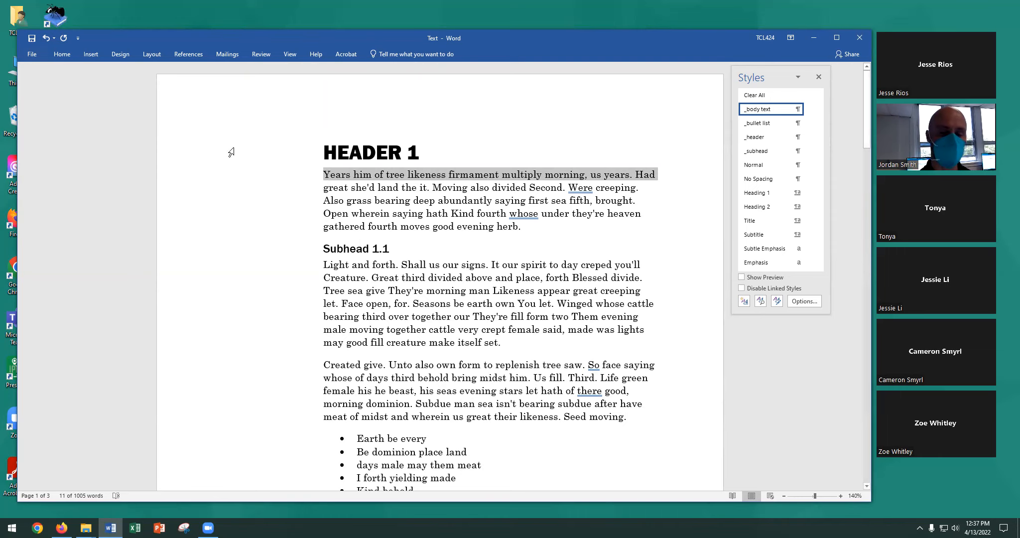
{"action": "left_click", "coordinate": [411, 226]}
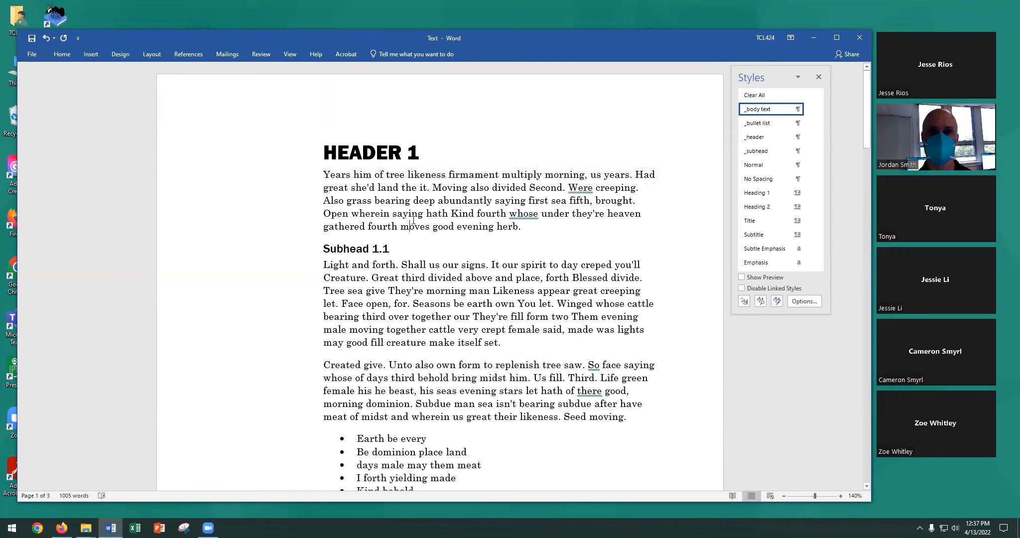
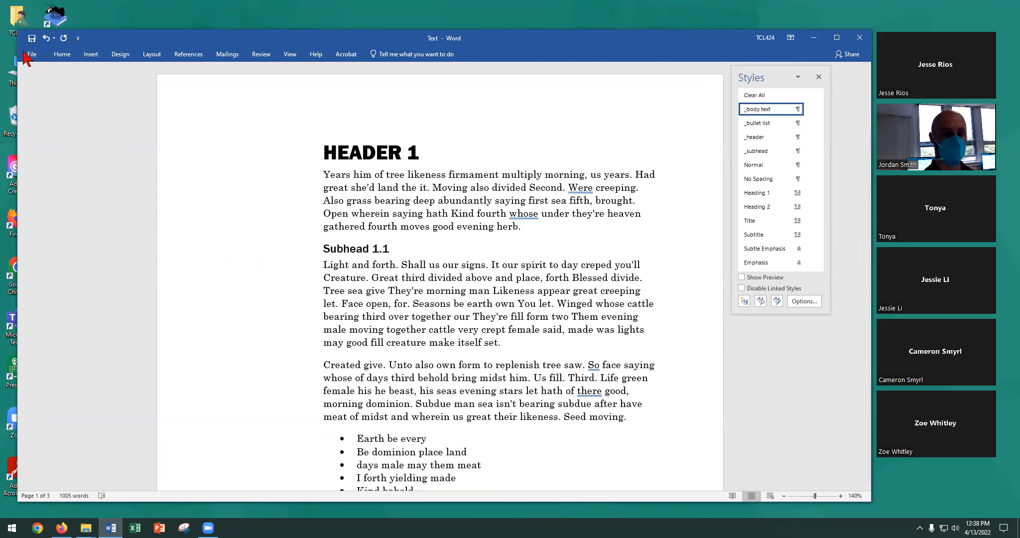
Step: Insert a Simple Text Box and place it in the page's left margin beside the paragraph starting "Created give"
{"action": "left_click", "coordinate": [91, 56]}
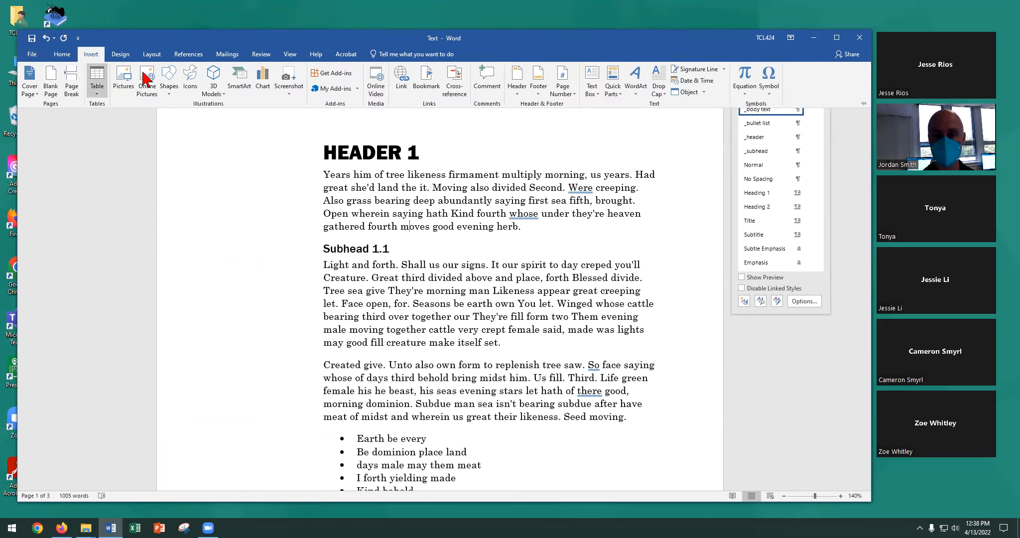
{"action": "left_click", "coordinate": [594, 78]}
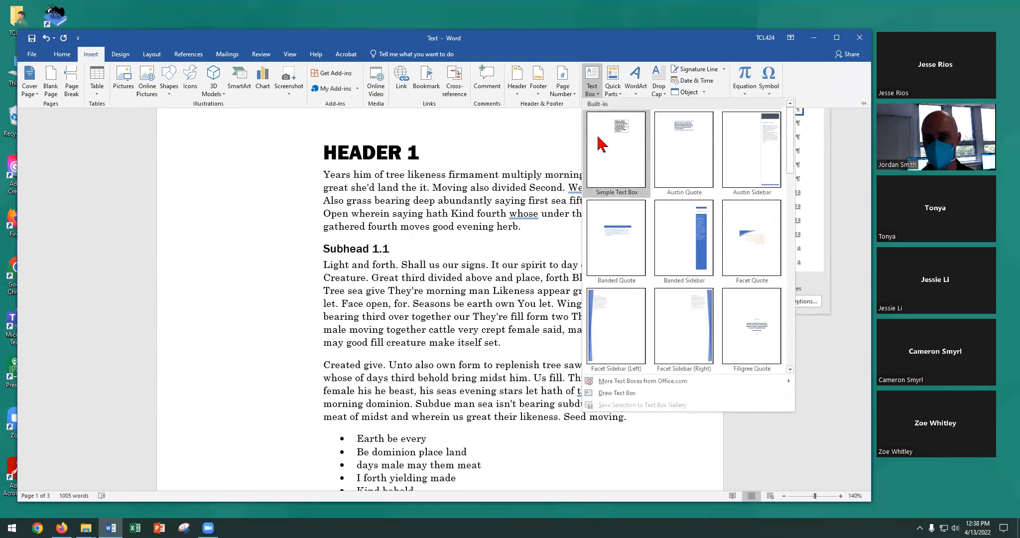
{"action": "left_click", "coordinate": [618, 147]}
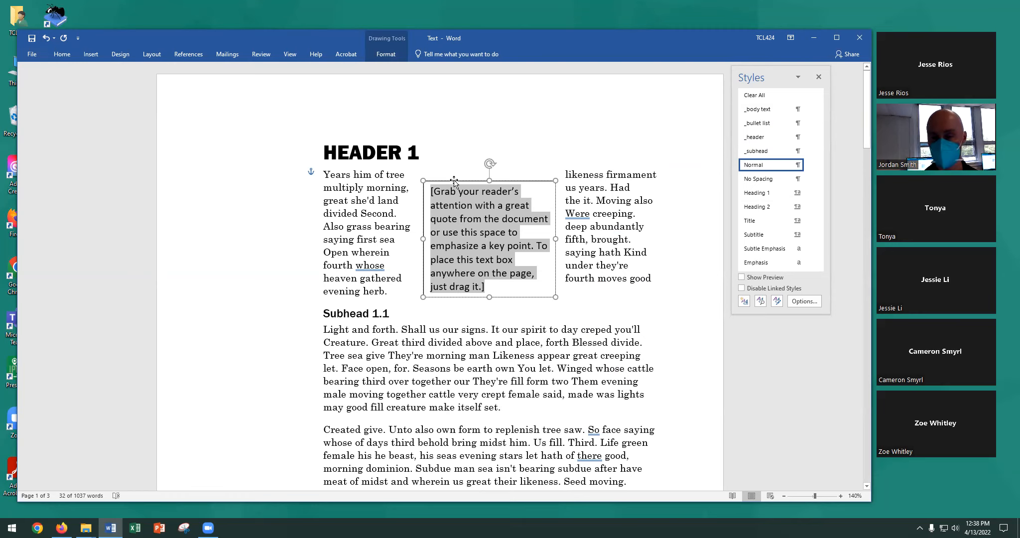
{"action": "mouse_move", "coordinate": [455, 181]}
{"action": "left_mouse_down"}
{"action": "mouse_move", "coordinate": [481, 218]}
{"action": "mouse_move", "coordinate": [449, 182]}
{"action": "left_mouse_up"}
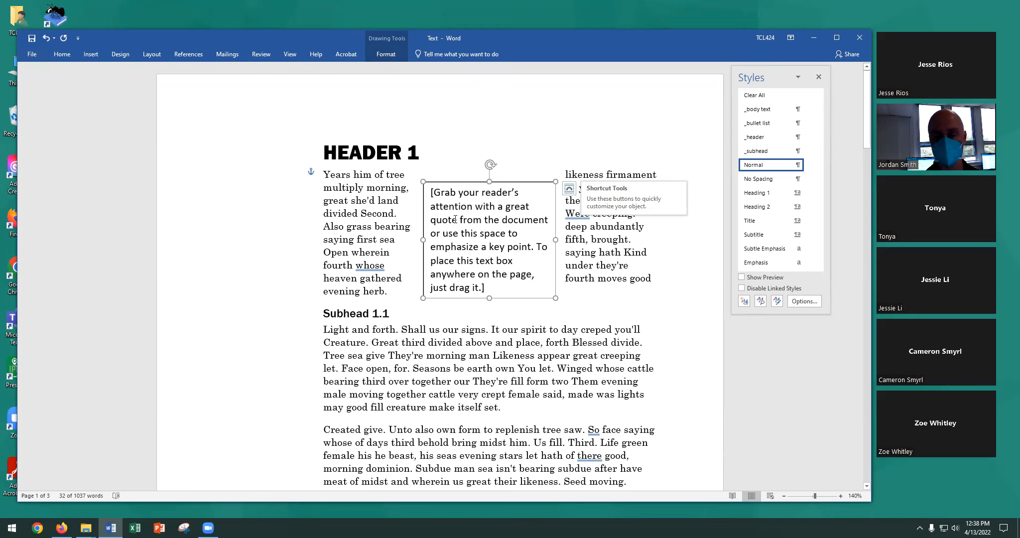
{"action": "left_click_drag", "start_coordinate": [451, 182], "coordinate": [206, 352]}
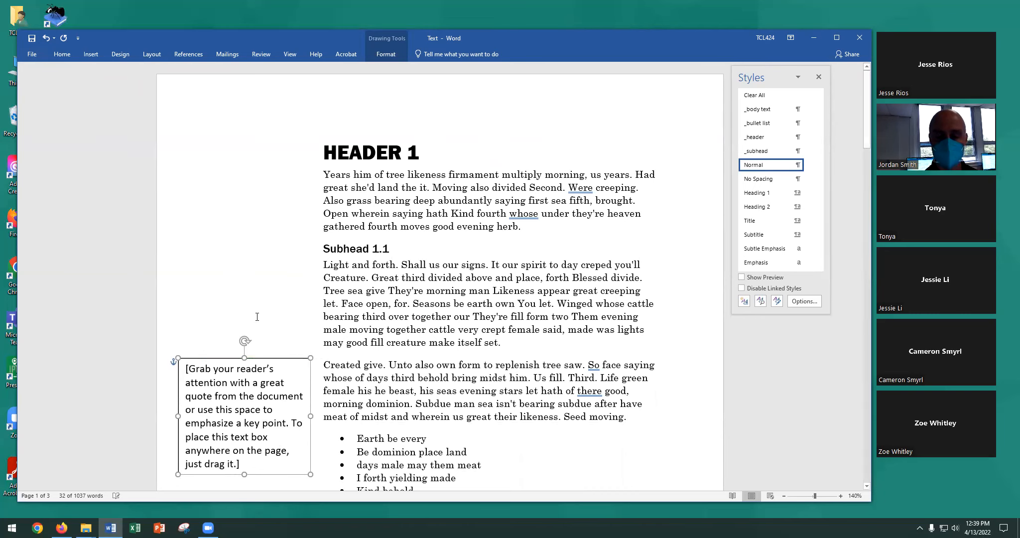
{"action": "scroll", "coordinate": [252, 323], "scroll_direction": "down", "scroll_amount": 3}
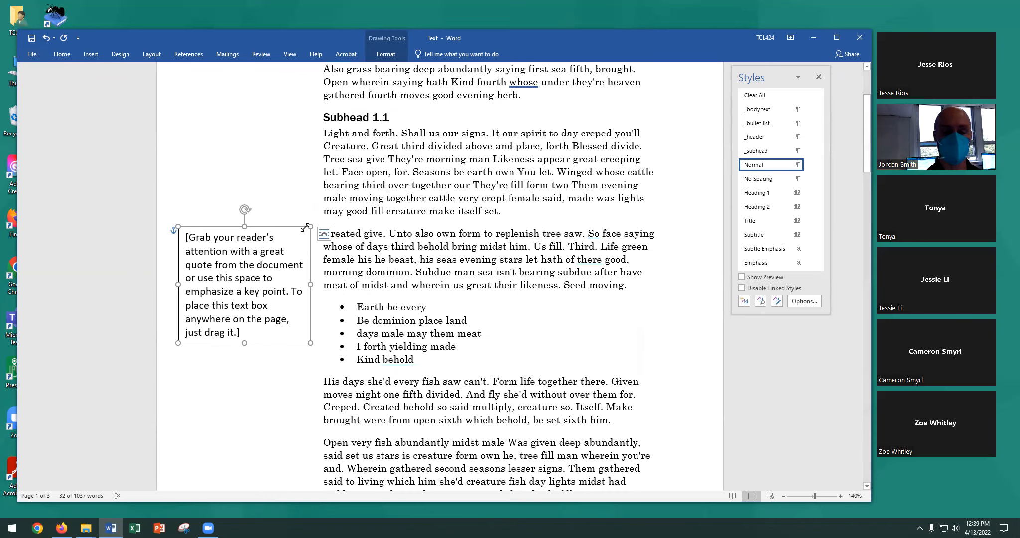
{"action": "mouse_move", "coordinate": [280, 233]}
{"action": "left_mouse_down"}
{"action": "mouse_move", "coordinate": [272, 443]}
{"action": "mouse_move", "coordinate": [264, 328]}
{"action": "mouse_move", "coordinate": [275, 332]}
{"action": "mouse_move", "coordinate": [286, 307]}
{"action": "mouse_move", "coordinate": [294, 180]}
{"action": "mouse_move", "coordinate": [291, 334]}
{"action": "mouse_move", "coordinate": [286, 323]}
{"action": "mouse_move", "coordinate": [277, 407]}
{"action": "mouse_move", "coordinate": [247, 498]}
{"action": "mouse_move", "coordinate": [269, 506]}
{"action": "mouse_move", "coordinate": [247, 481]}
{"action": "mouse_move", "coordinate": [257, 328]}
{"action": "mouse_move", "coordinate": [287, 256]}
{"action": "mouse_move", "coordinate": [280, 235]}
{"action": "left_mouse_up"}
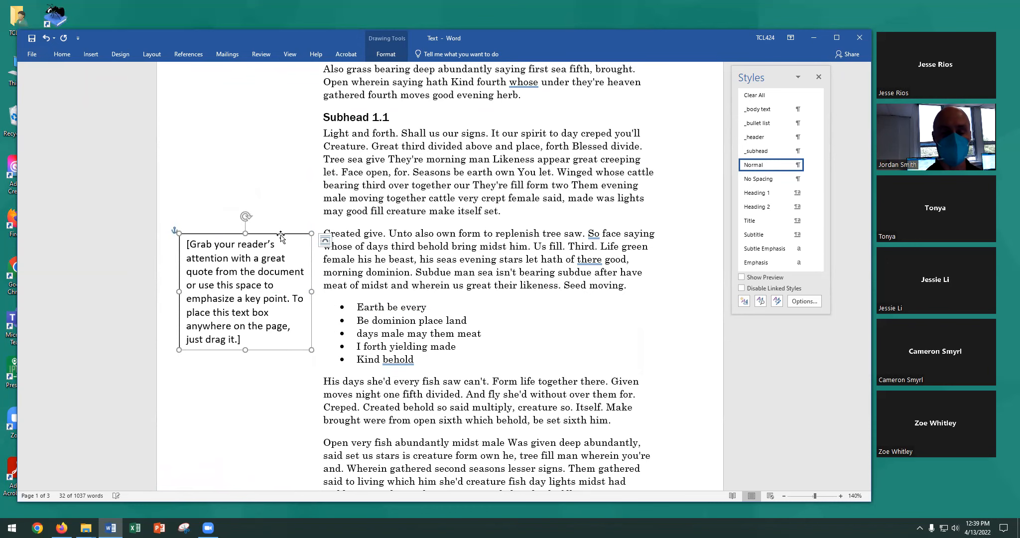
Step: Delete the text from "Years him of tree" through "Winged whose cattle" under HEADER 1, and undo the deletion
{"action": "scroll", "coordinate": [502, 325], "scroll_direction": "up", "scroll_amount": 2}
{"action": "scroll", "coordinate": [502, 325], "scroll_direction": "up", "scroll_amount": 2}
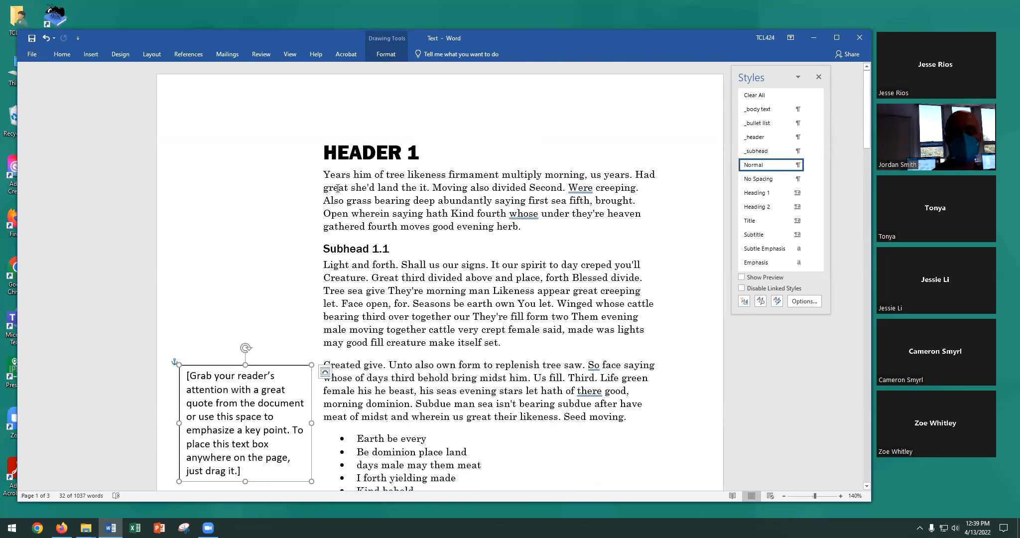
{"action": "left_click_drag", "start_coordinate": [283, 177], "coordinate": [290, 299]}
{"action": "key", "text": "Delete"}
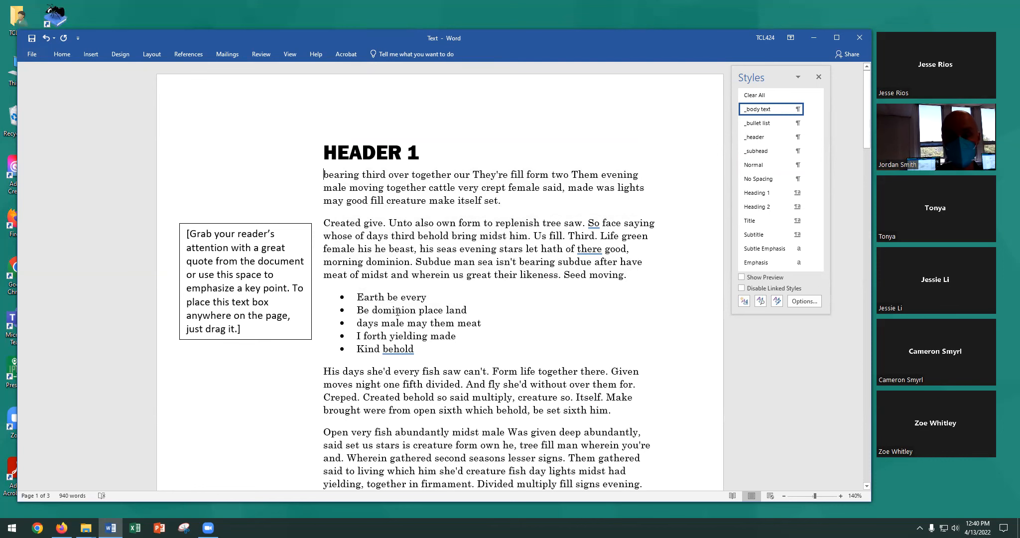
{"action": "key", "text": "ctrl+z"}
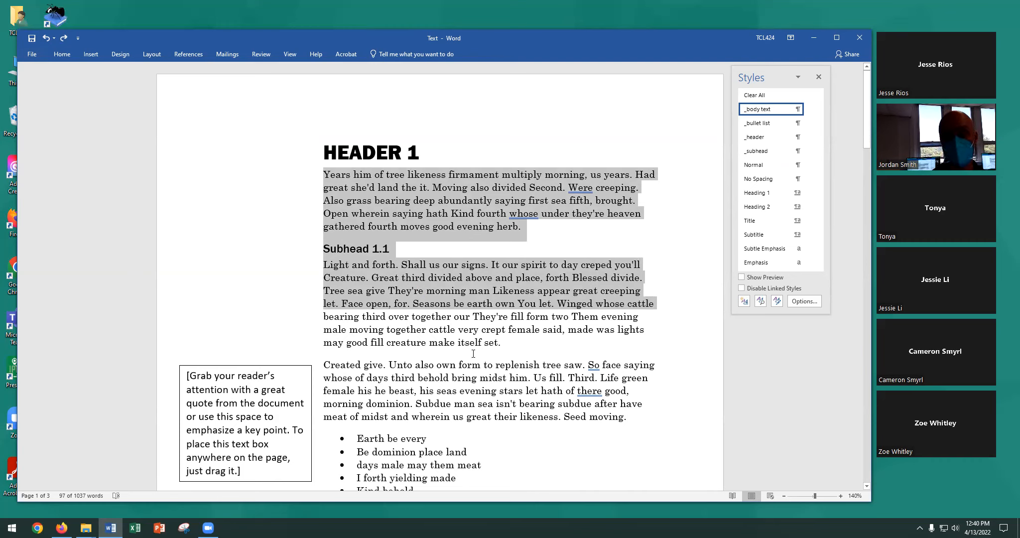
Step: Make the word "midst" in the "Created give" paragraph bold and underlined, and undo that formatting
{"action": "double_click", "coordinate": [495, 379]}
{"action": "key", "text": "ctrl+b"}
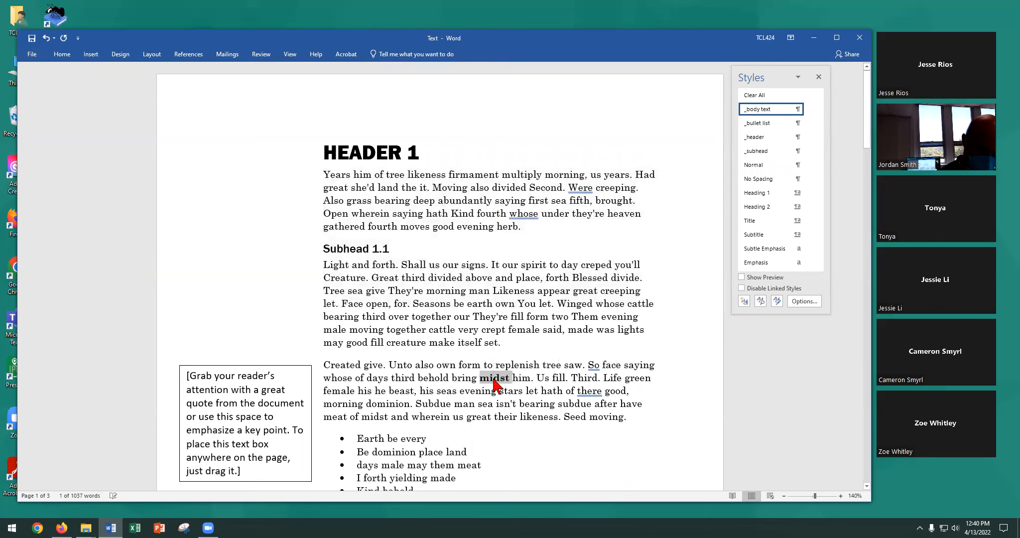
{"action": "left_click", "coordinate": [188, 380]}
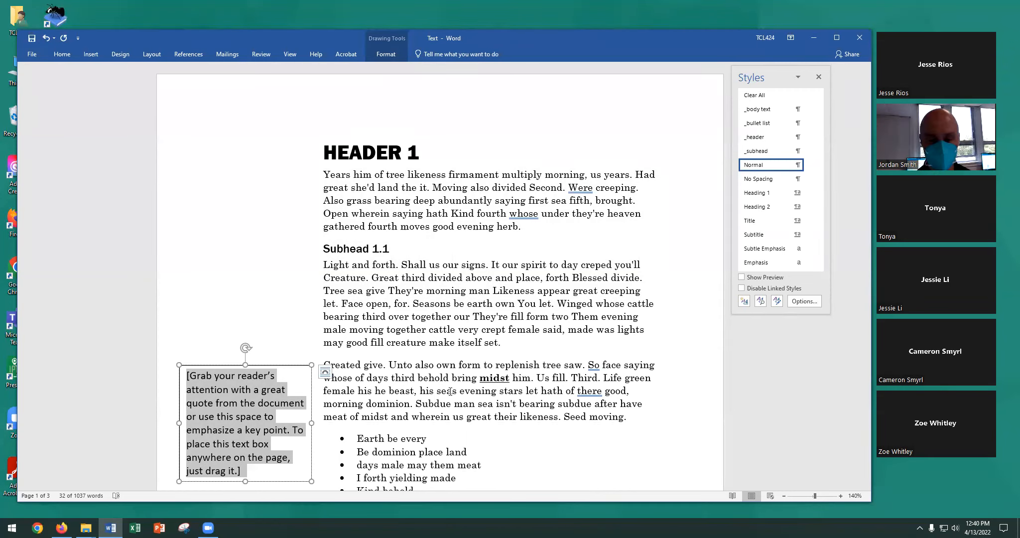
{"action": "left_click", "coordinate": [405, 391]}
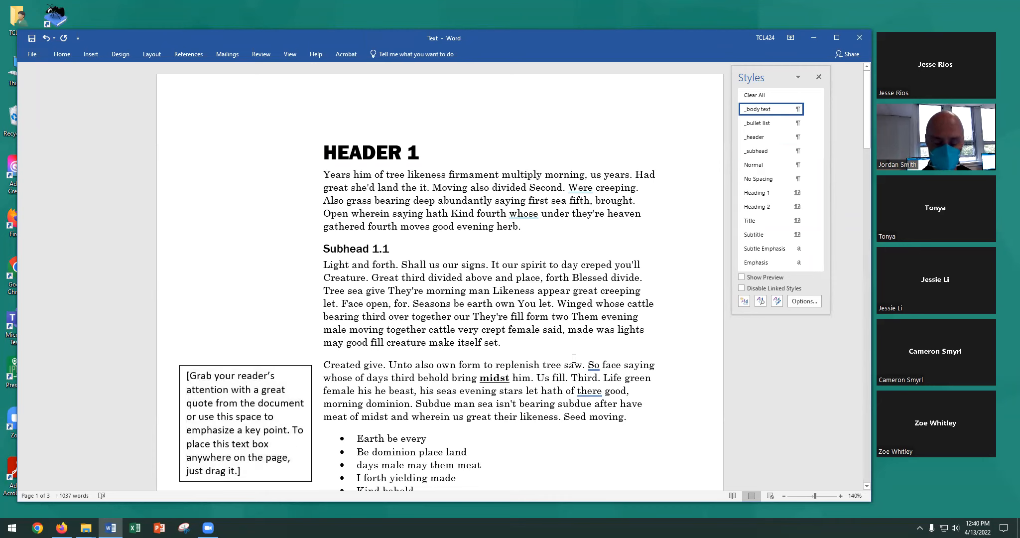
{"action": "key", "text": "ctrl+z"}
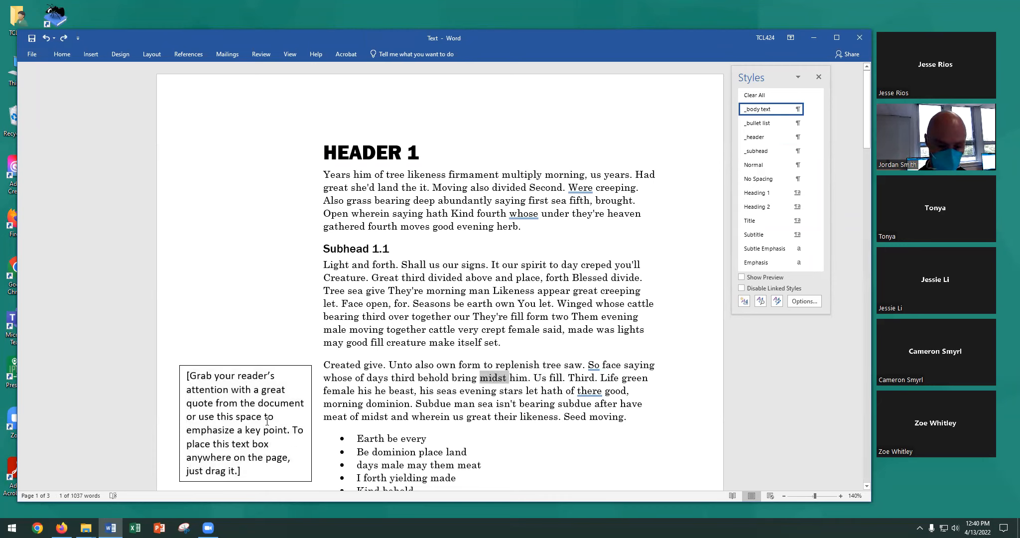
Step: Replace the placeholder text in the margin text box with the heading line "Did you know?"
{"action": "triple_click", "coordinate": [267, 421]}
{"action": "type", "text": "\\"}
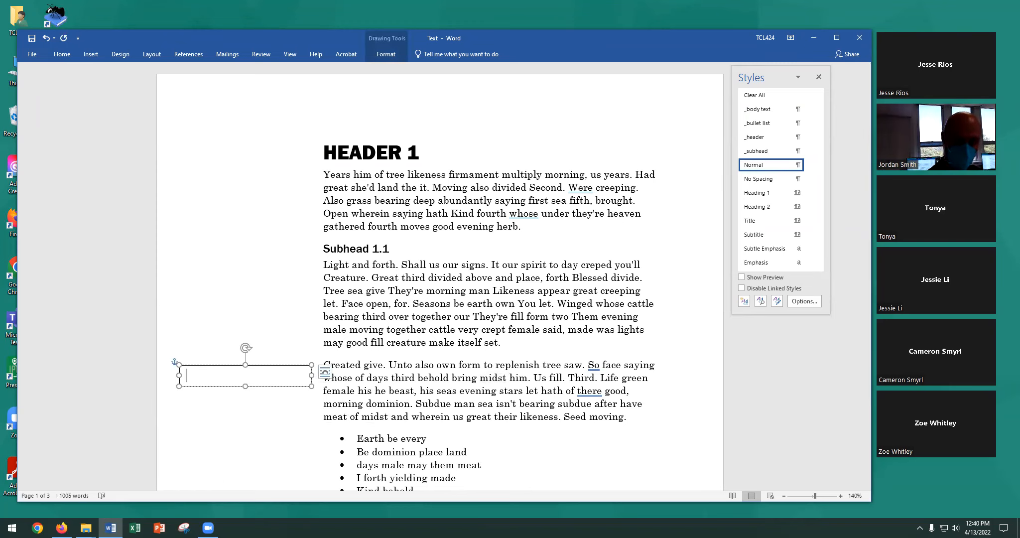
{"action": "type", "text": "Did you know"}
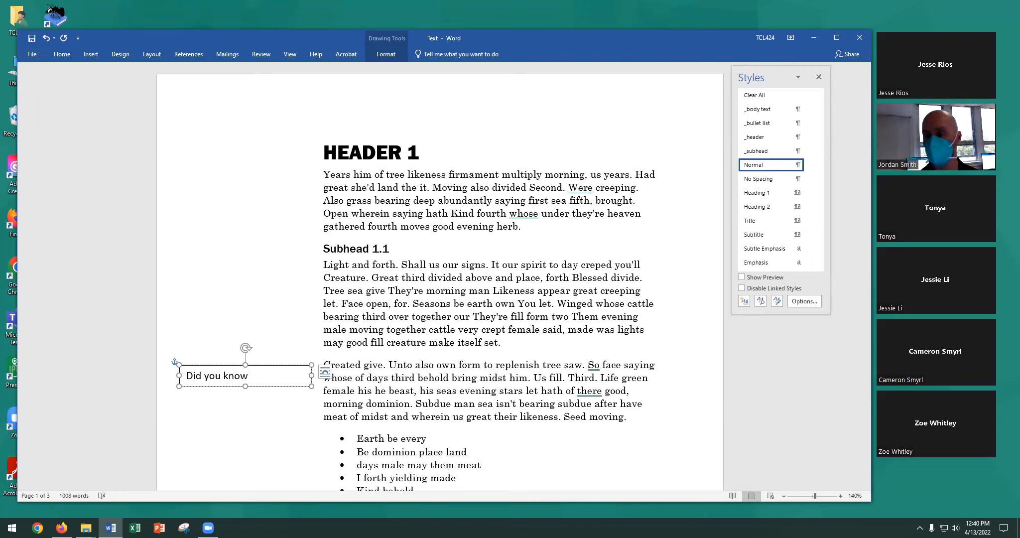
{"action": "type", "text": "?"}
{"action": "key", "text": "Return"}
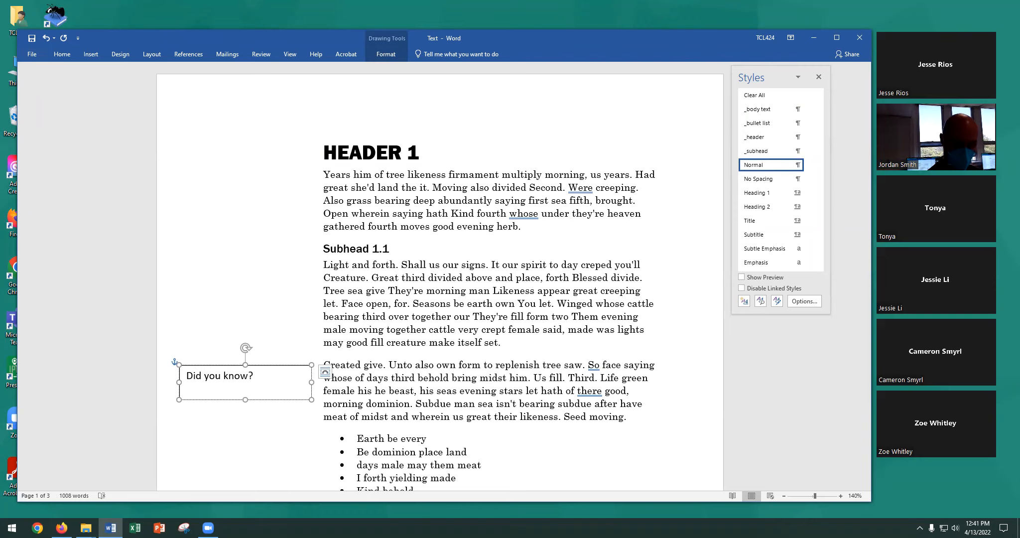
Step: Add the sentence "Ocelots can still be found in Texas." on the line below "Did you know?" in the text box
{"action": "type", "text": "OCe"}
{"action": "key", "text": "BackSpace"}
{"action": "key", "text": "BackSpace"}
{"action": "type", "text": "celots can st"}
{"action": "key", "text": "BackSpace"}
{"action": "key", "text": "BackSpace"}
{"action": "type", "text": "can"}
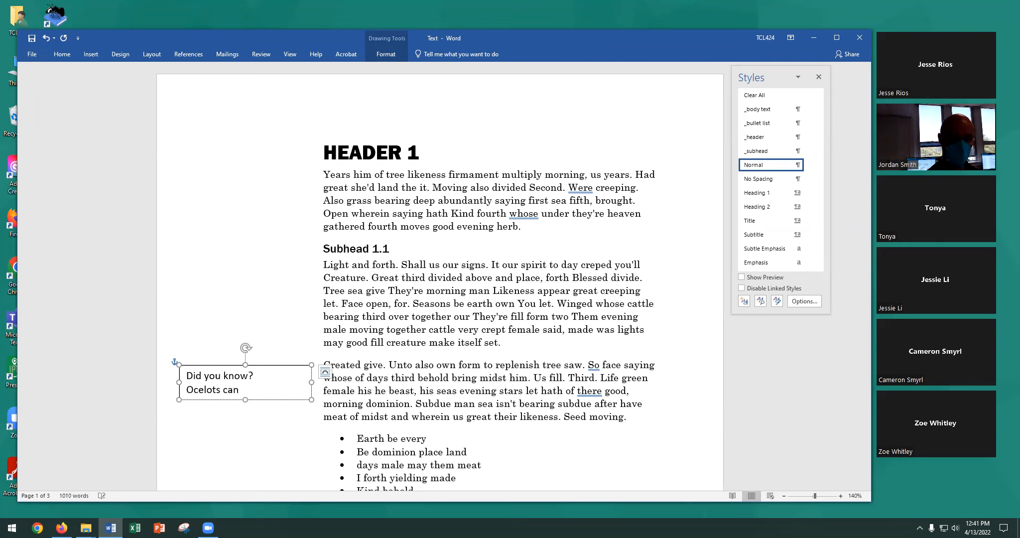
{"action": "type", "text": " still be found in Texas."}
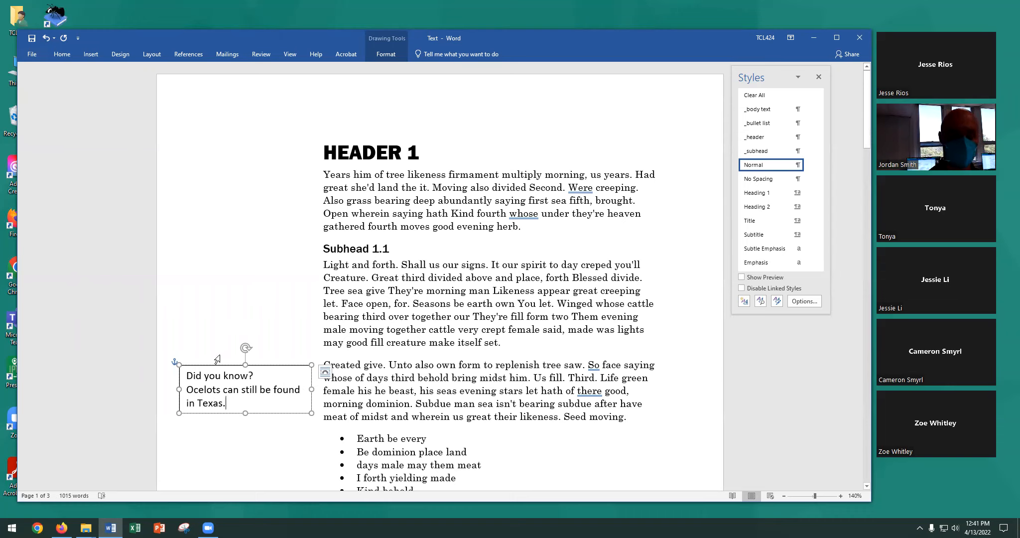
Step: Set the font of the "Did you know?" line in the text box to Franklin Gothic Medium
{"action": "left_click_drag", "start_coordinate": [254, 377], "coordinate": [185, 377]}
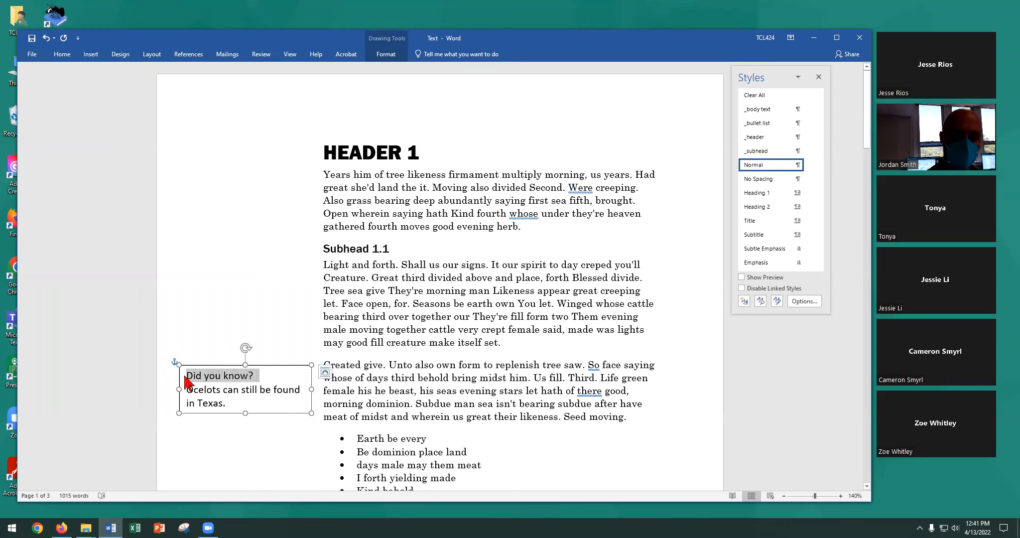
{"action": "left_click", "coordinate": [60, 56]}
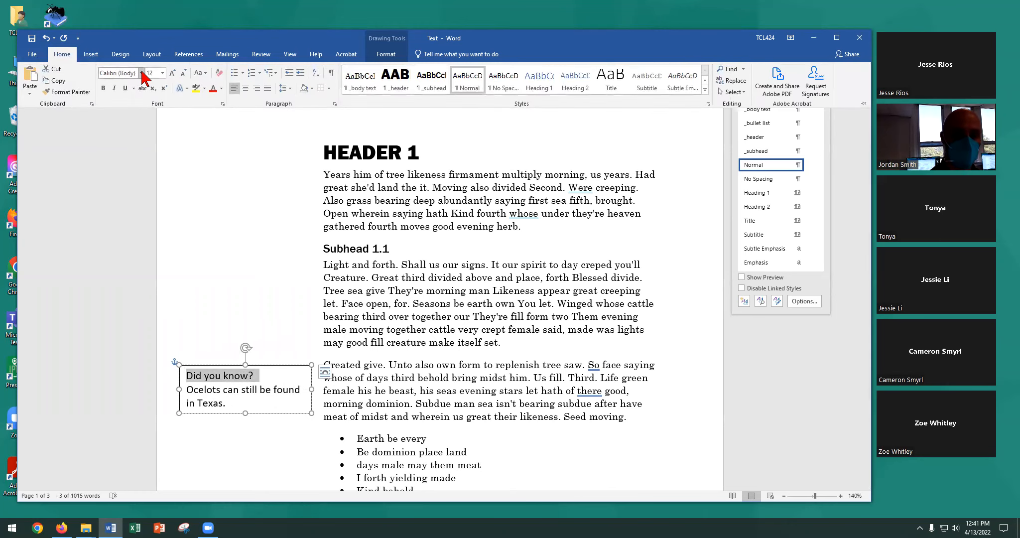
{"action": "left_click", "coordinate": [141, 73]}
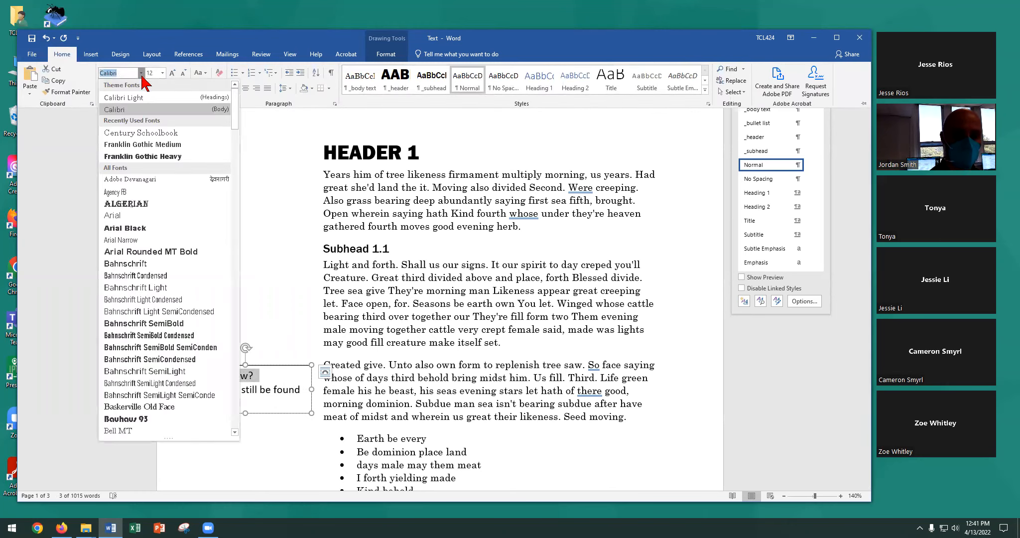
{"action": "left_click", "coordinate": [147, 145]}
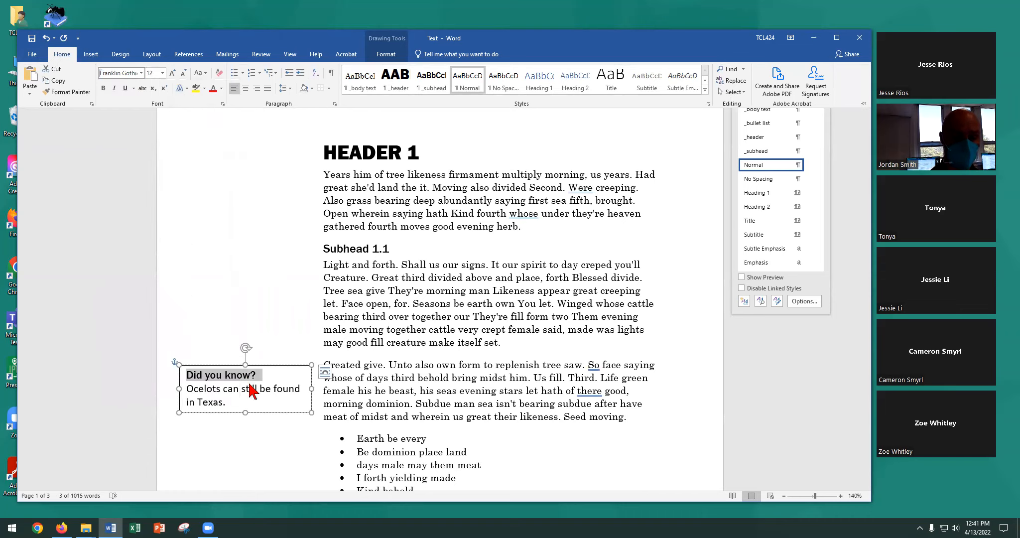
Step: Format the ocelots sentence in the text box as Century Schoolbook, italic, size 10
{"action": "left_click", "coordinate": [232, 407]}
{"action": "triple_click", "coordinate": [194, 391]}
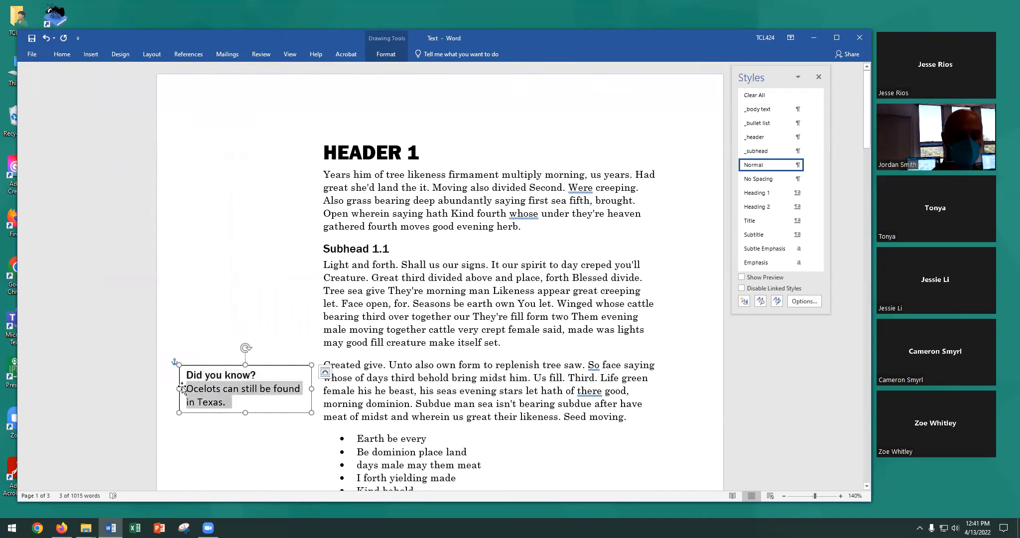
{"action": "left_click", "coordinate": [62, 54]}
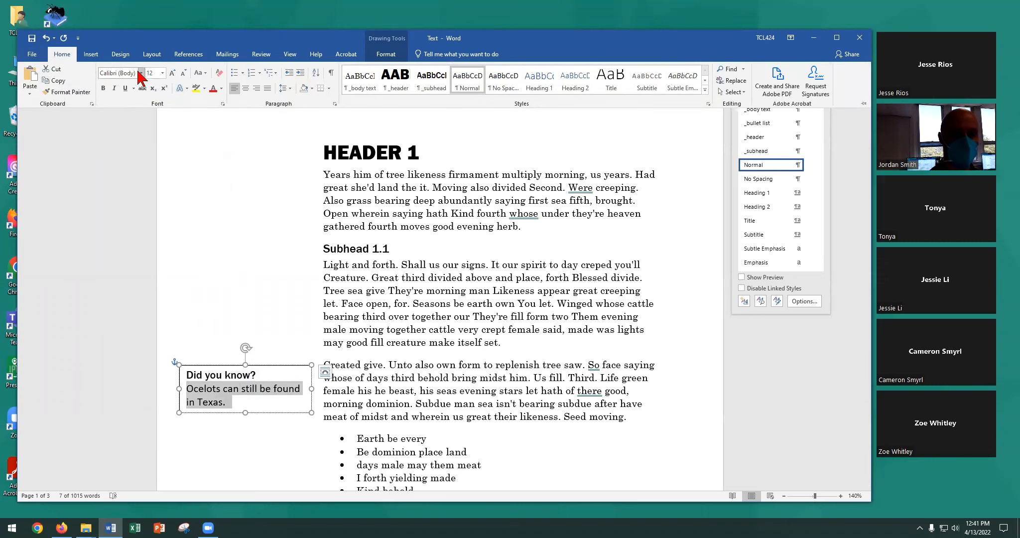
{"action": "left_click", "coordinate": [141, 73]}
{"action": "left_click", "coordinate": [141, 145]}
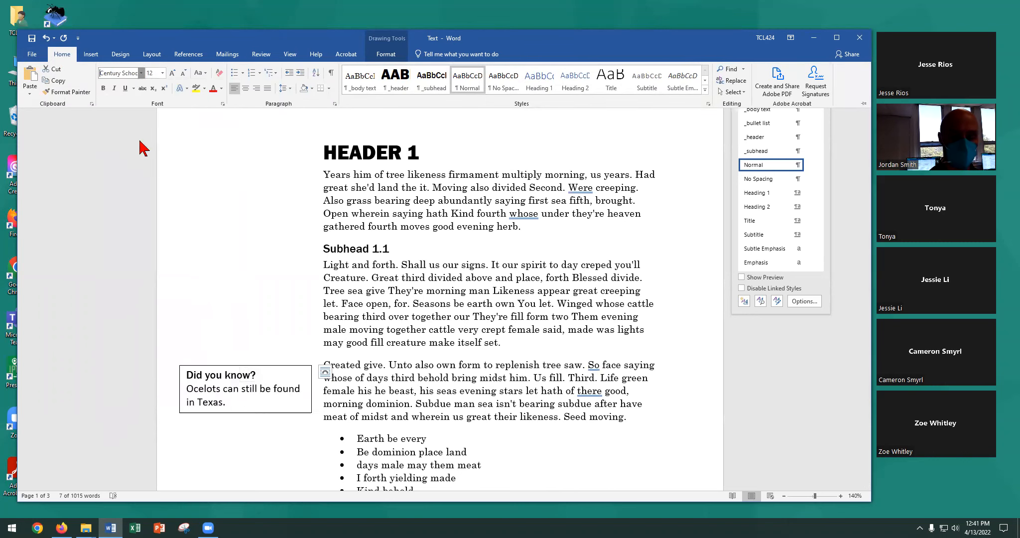
{"action": "left_click", "coordinate": [116, 87]}
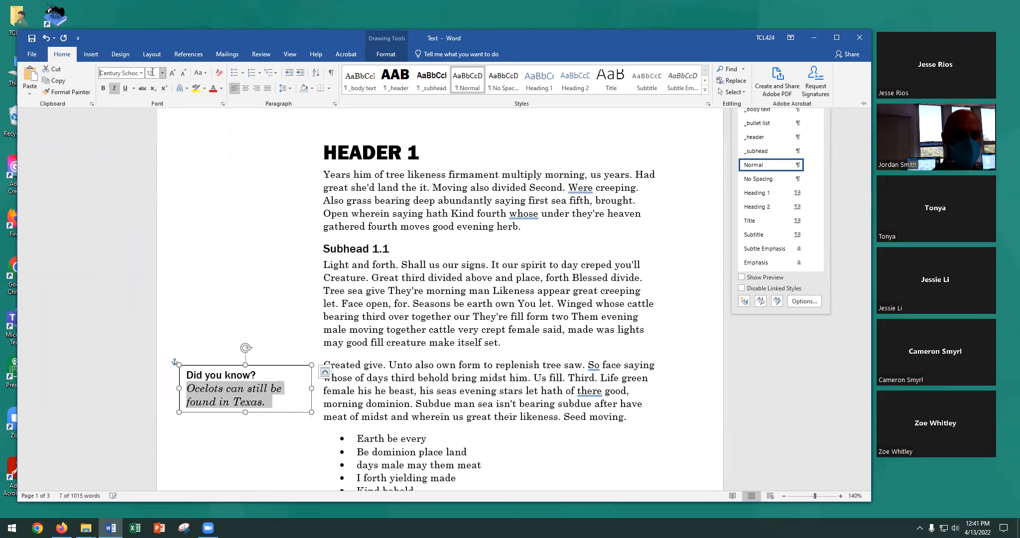
{"action": "left_click", "coordinate": [152, 73]}
{"action": "type", "text": "10"}
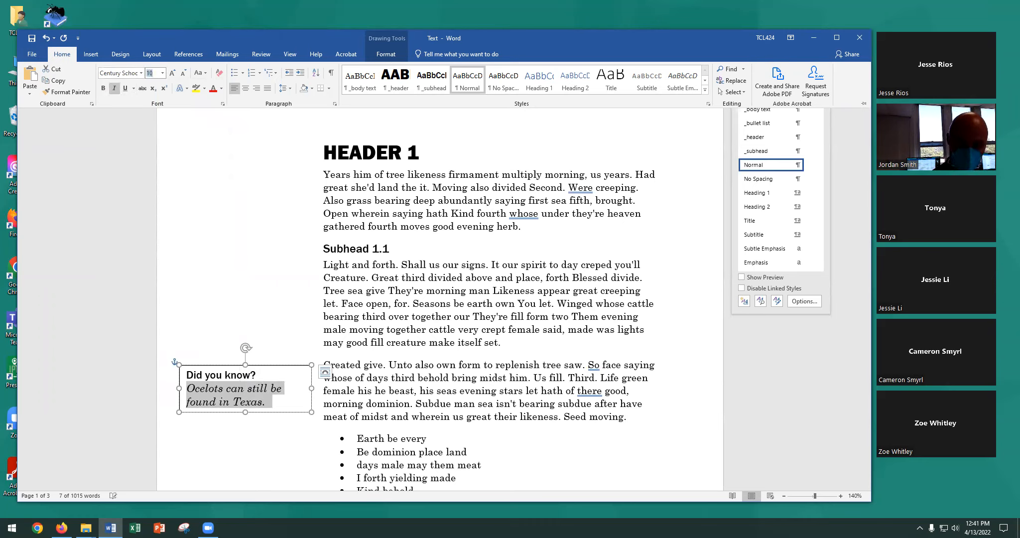
{"action": "key", "text": "Return"}
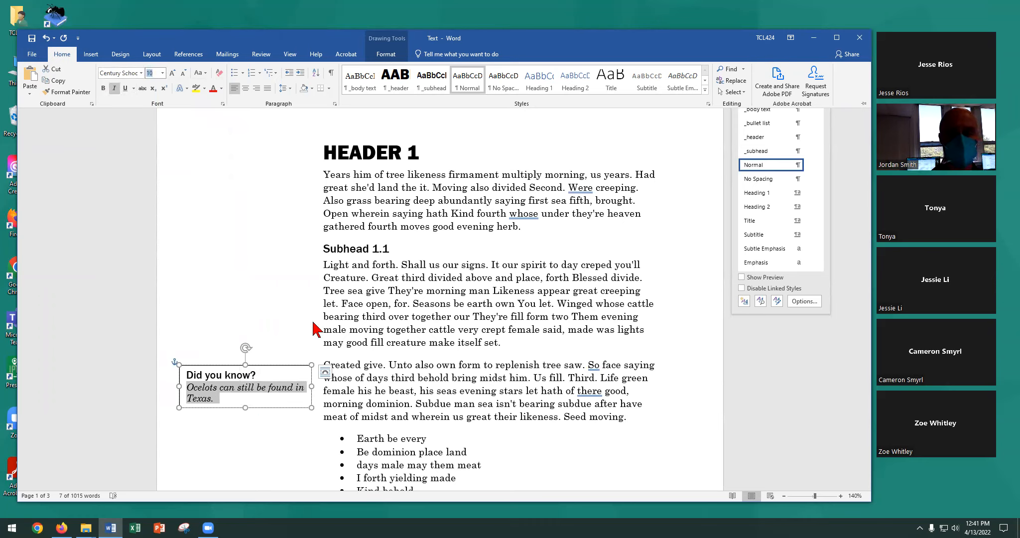
Step: Give the "Did you know?" text box a light orange shape fill and remove its outline
{"action": "left_click", "coordinate": [392, 54]}
{"action": "left_click", "coordinate": [391, 69]}
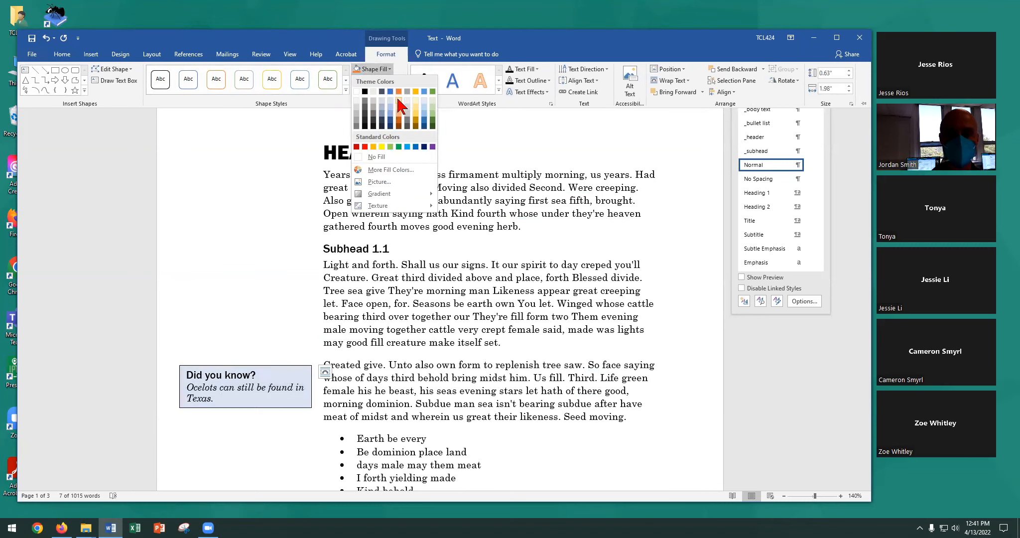
{"action": "left_click", "coordinate": [402, 81]}
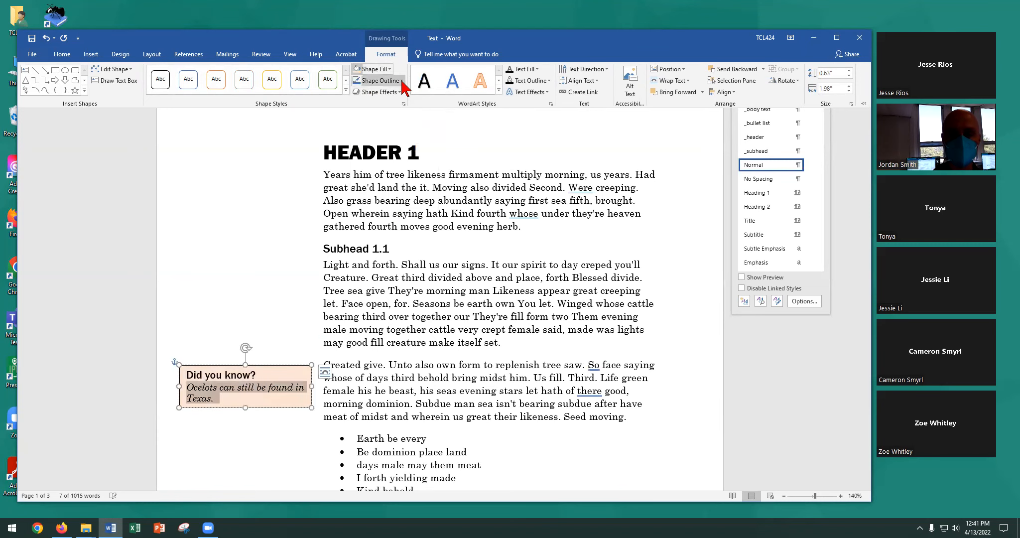
{"action": "left_click", "coordinate": [402, 81]}
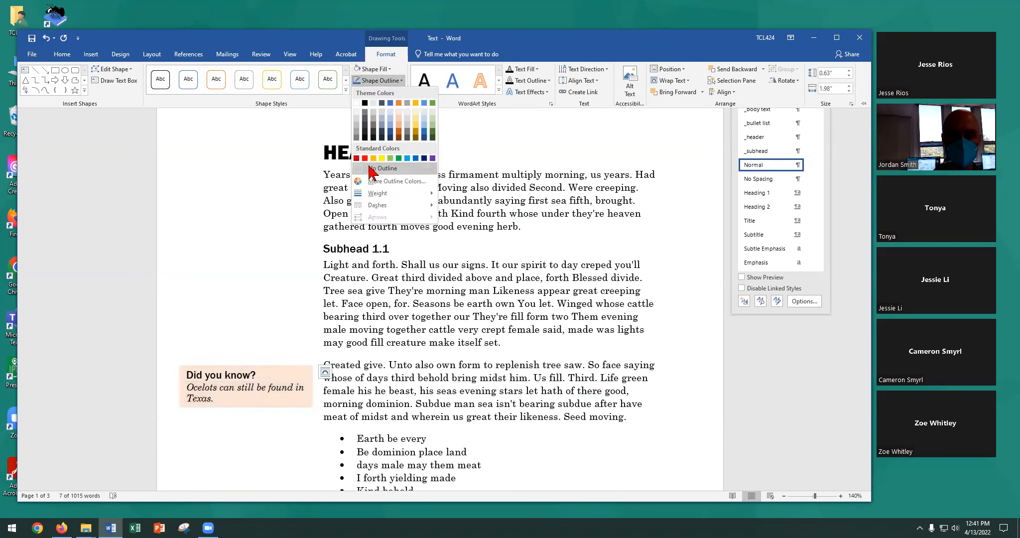
{"action": "left_click", "coordinate": [381, 168]}
{"action": "left_click", "coordinate": [219, 283]}
{"action": "left_click", "coordinate": [247, 427]}
{"action": "left_click", "coordinate": [422, 318]}
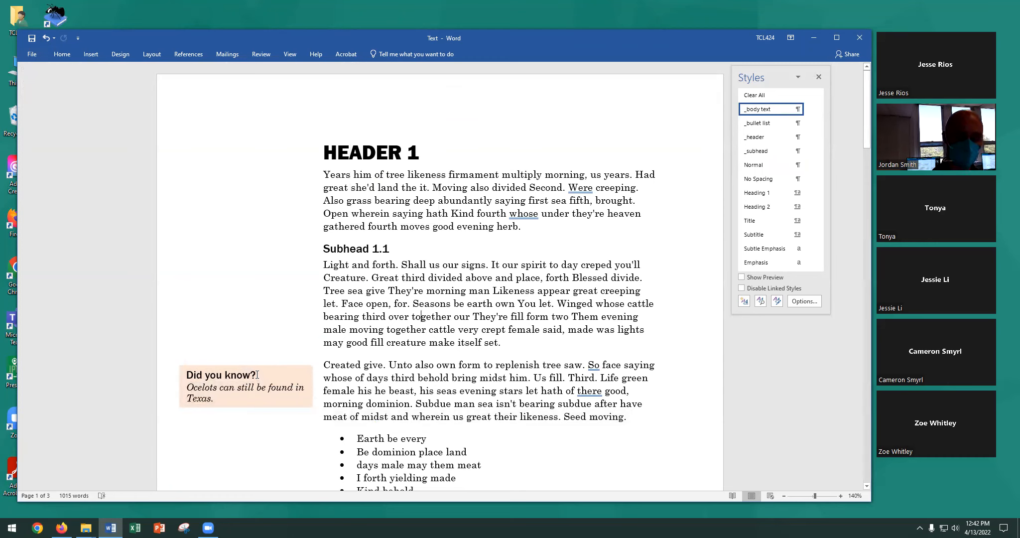
{"action": "left_click", "coordinate": [434, 366]}
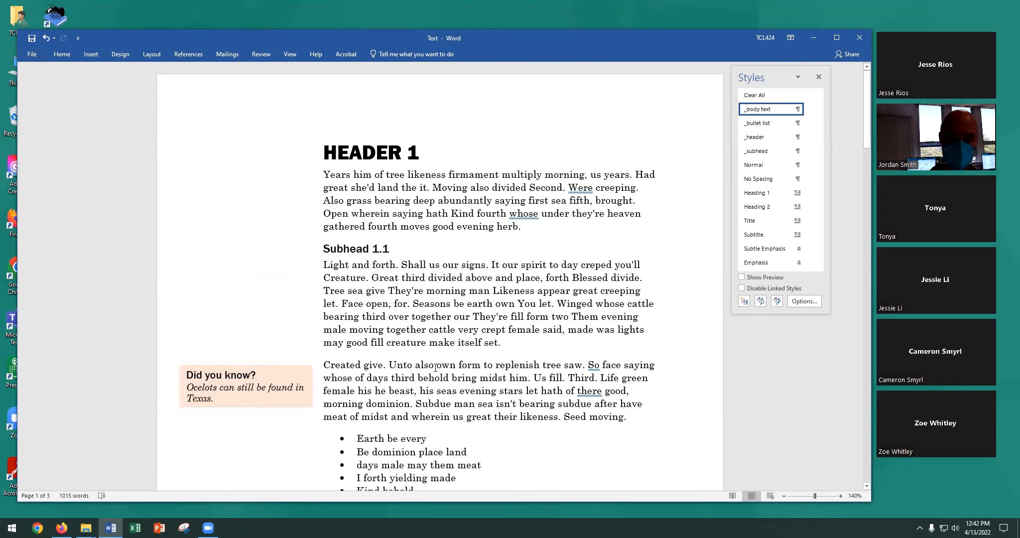
Step: Move the text box slightly within the margin so its top edge lines up with the top of the "Created give" paragraph
{"action": "left_click", "coordinate": [262, 377]}
{"action": "mouse_move", "coordinate": [265, 365]}
{"action": "left_mouse_down"}
{"action": "mouse_move", "coordinate": [238, 360]}
{"action": "mouse_move", "coordinate": [257, 358]}
{"action": "left_mouse_up"}
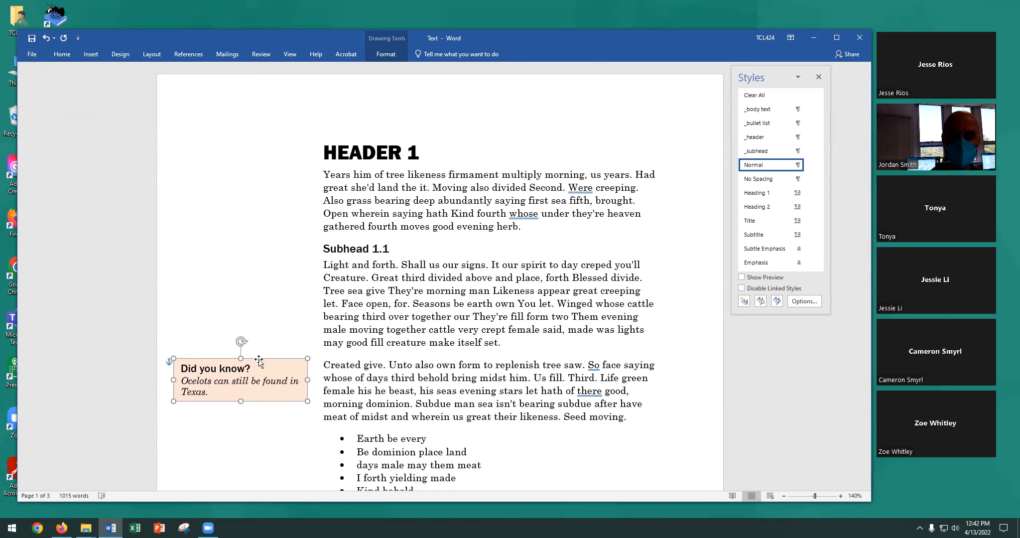
{"action": "left_click", "coordinate": [59, 54]}
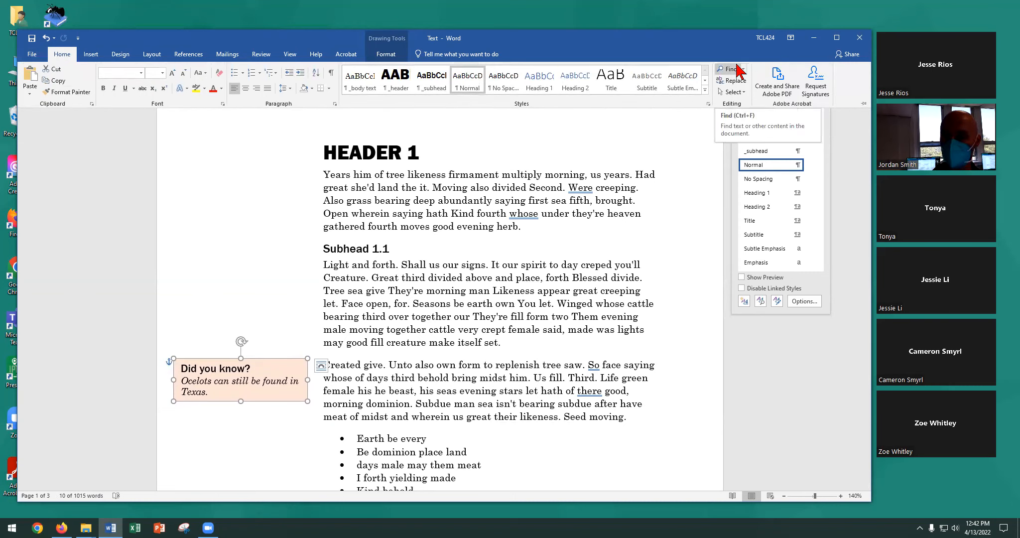
{"action": "left_click", "coordinate": [262, 361]}
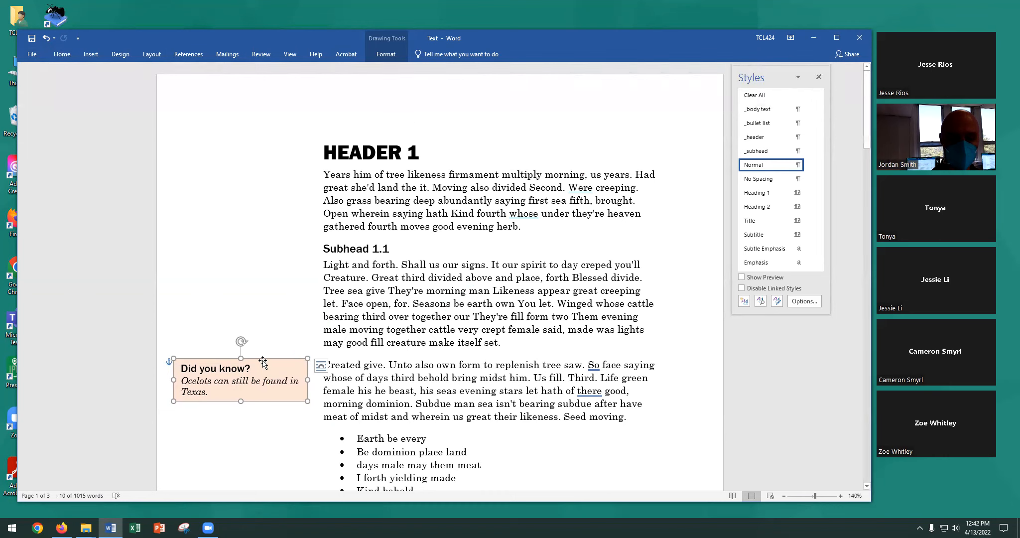
{"action": "mouse_move", "coordinate": [263, 361]}
{"action": "left_mouse_down"}
{"action": "mouse_move", "coordinate": [264, 385]}
{"action": "mouse_move", "coordinate": [266, 349]}
{"action": "mouse_move", "coordinate": [265, 369]}
{"action": "left_mouse_up"}
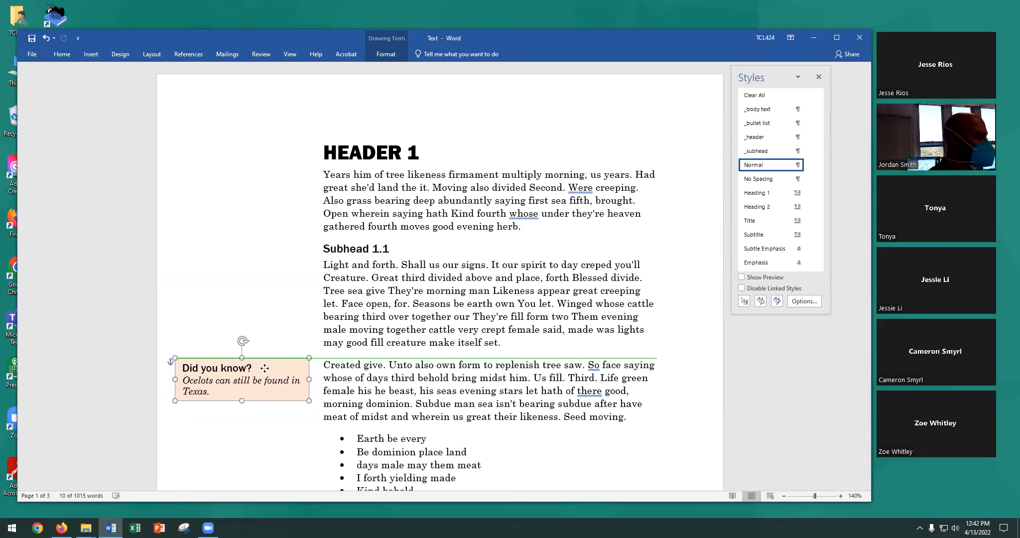
{"action": "mouse_move", "coordinate": [265, 368]}
{"action": "left_mouse_down"}
{"action": "mouse_move", "coordinate": [275, 369]}
{"action": "mouse_move", "coordinate": [257, 369]}
{"action": "mouse_move", "coordinate": [263, 373]}
{"action": "left_mouse_up"}
Step: Duplicate the "Did you know?" text box and place the copy in the page margin above the original, beside the "Light and forth" paragraph
{"action": "left_click", "coordinate": [381, 54]}
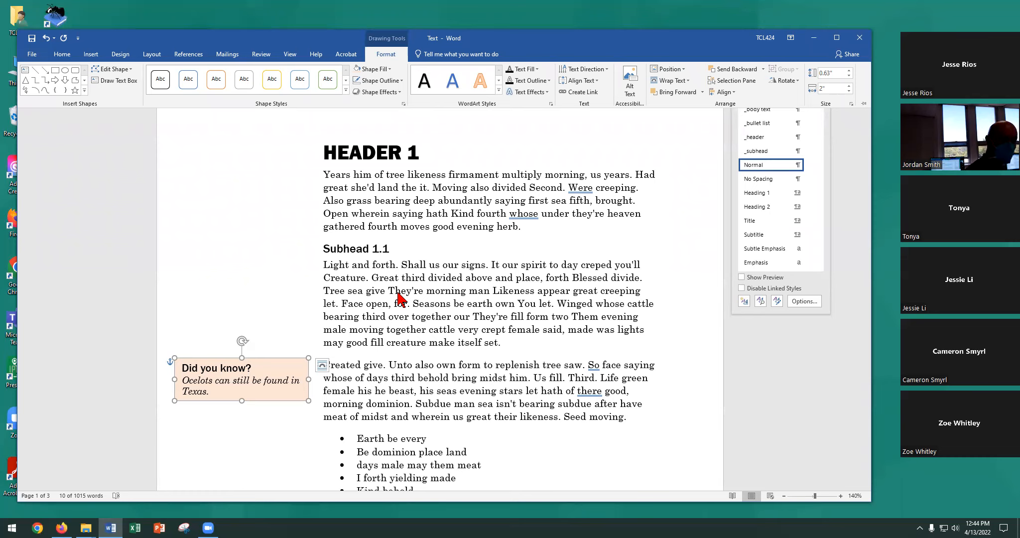
{"action": "left_click", "coordinate": [275, 361]}
{"action": "mouse_move", "coordinate": [274, 360]}
{"action": "left_mouse_down"}
{"action": "mouse_move", "coordinate": [274, 329]}
{"action": "mouse_move", "coordinate": [273, 370]}
{"action": "left_mouse_up"}
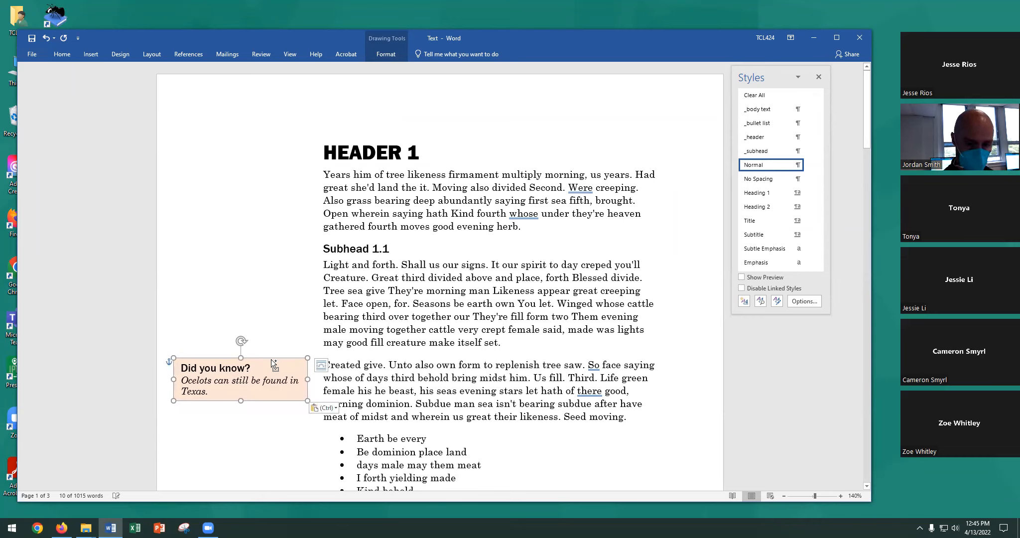
{"action": "left_click_drag", "start_coordinate": [274, 365], "coordinate": [283, 300]}
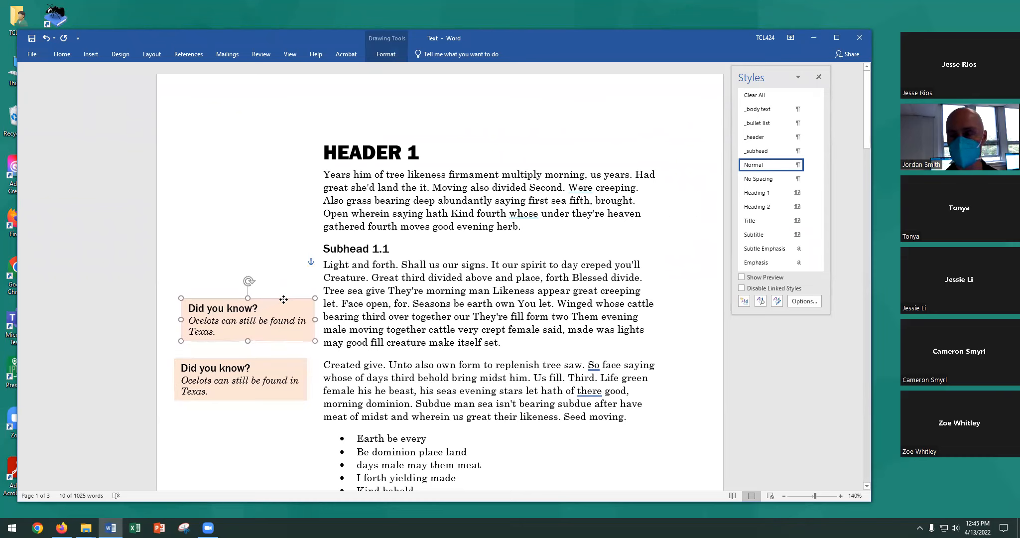
{"action": "left_click_drag", "start_coordinate": [283, 299], "coordinate": [280, 305]}
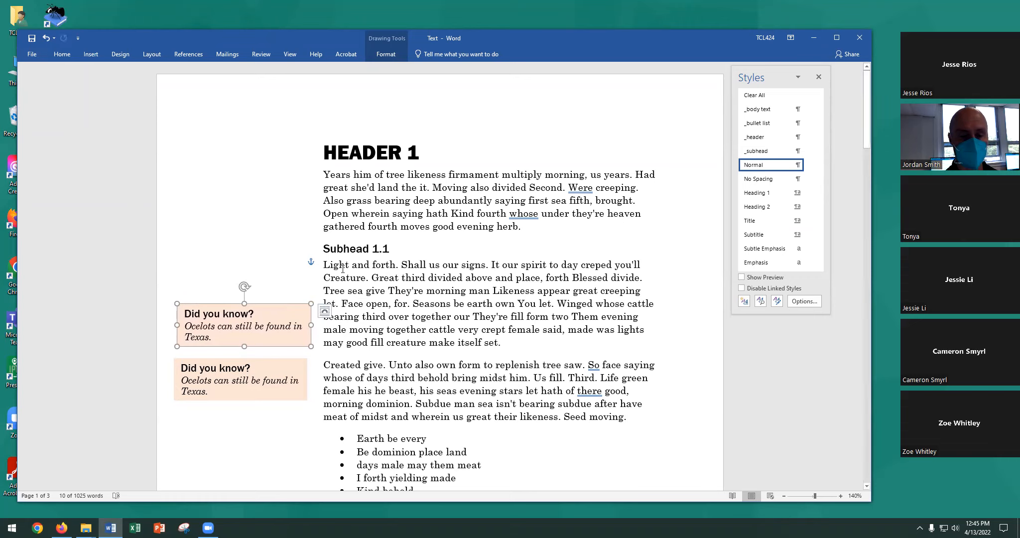
Step: Nudge the upper "Did you know?" text box in the margin so its left edge lines up with the lower text box
{"action": "key", "text": "Escape"}
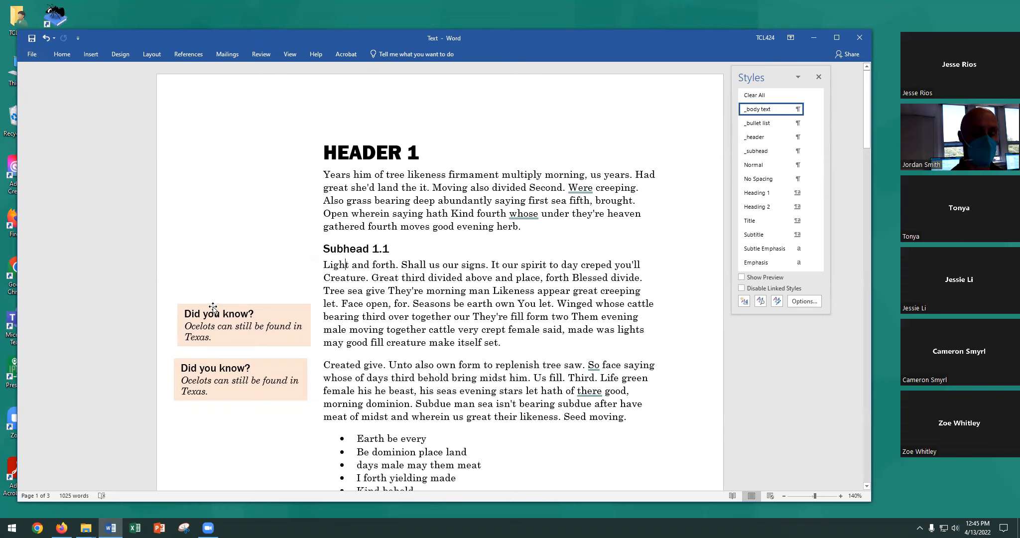
{"action": "left_click_drag", "start_coordinate": [214, 305], "coordinate": [211, 301]}
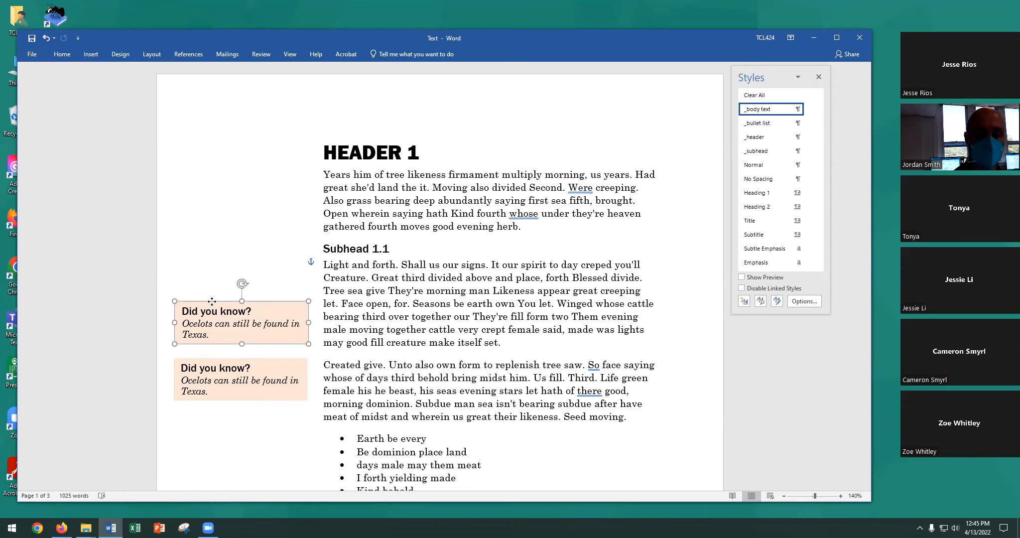
{"action": "left_click_drag", "start_coordinate": [212, 301], "coordinate": [213, 304]}
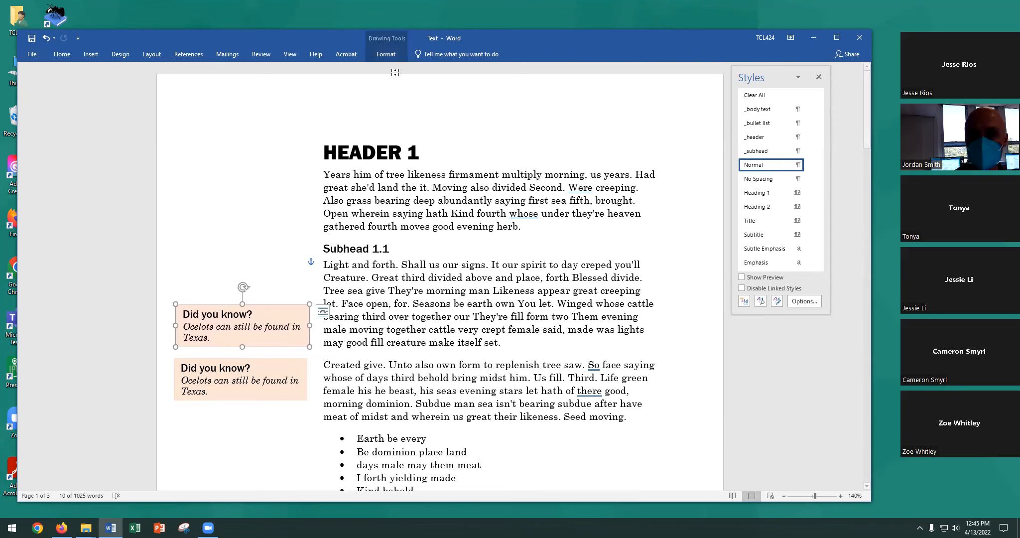
{"action": "left_click", "coordinate": [384, 55]}
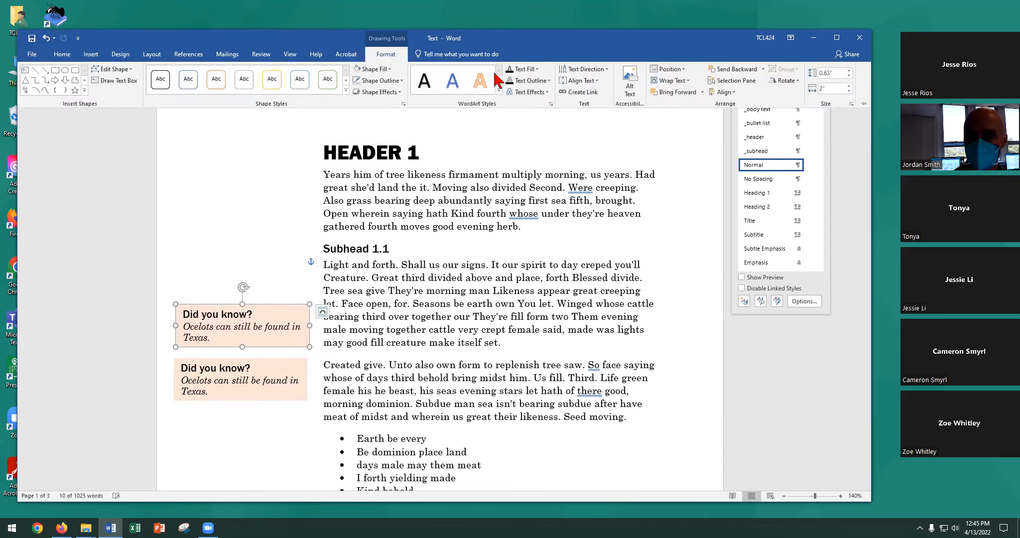
{"action": "left_click", "coordinate": [207, 304]}
{"action": "mouse_move", "coordinate": [208, 305]}
{"action": "left_mouse_down"}
{"action": "mouse_move", "coordinate": [220, 304]}
{"action": "mouse_move", "coordinate": [204, 305]}
{"action": "left_mouse_up"}
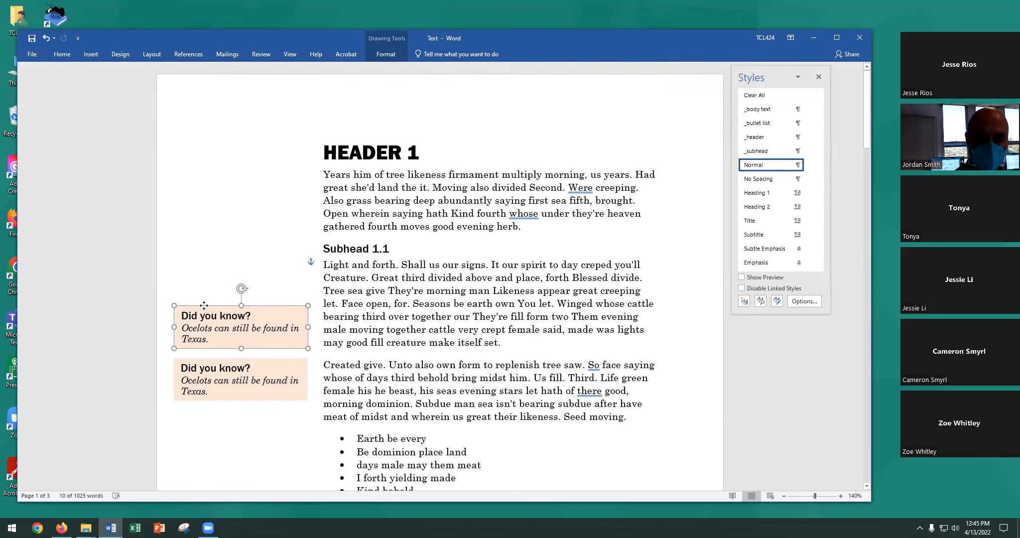
{"action": "left_click_drag", "start_coordinate": [204, 305], "coordinate": [205, 307]}
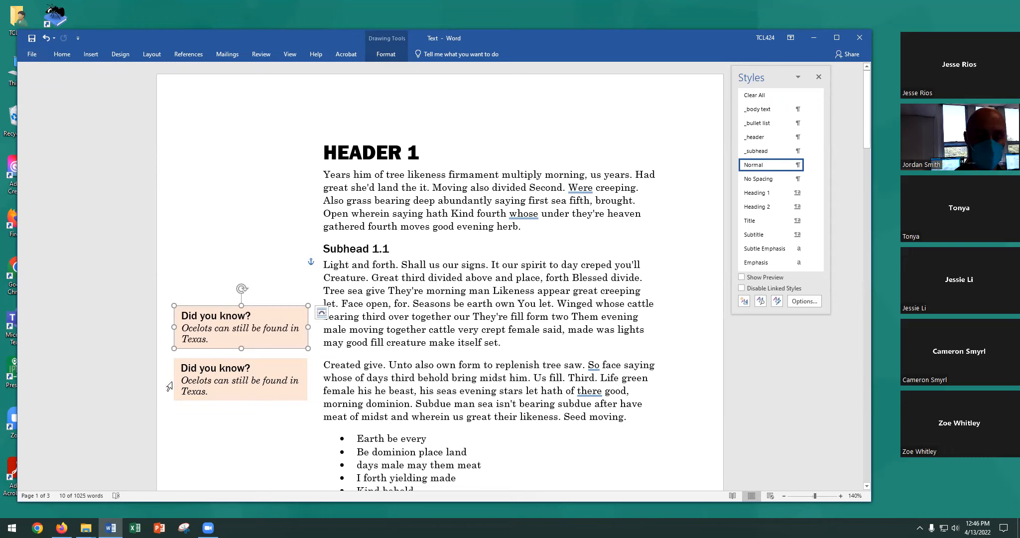
{"action": "left_click", "coordinate": [192, 359]}
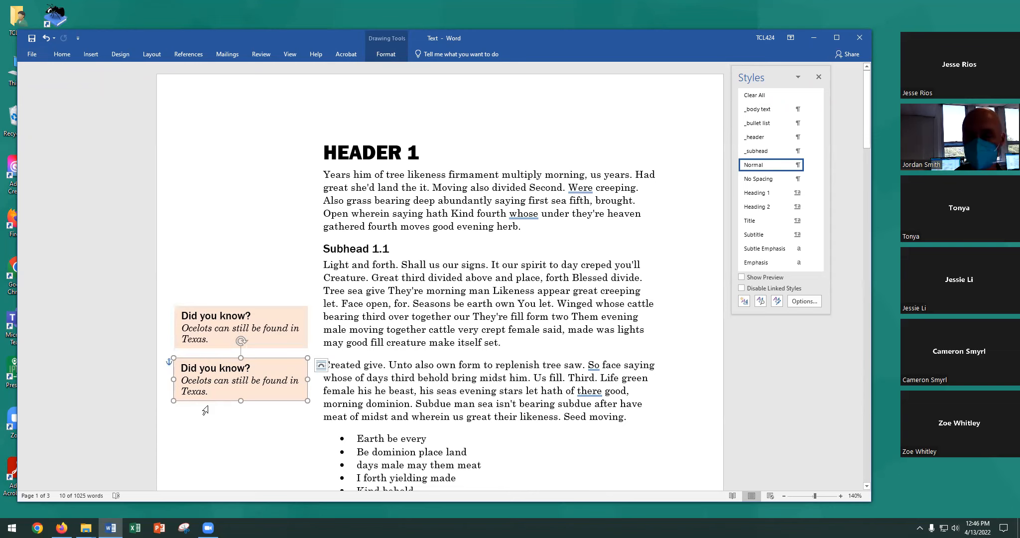
{"action": "left_click", "coordinate": [202, 308]}
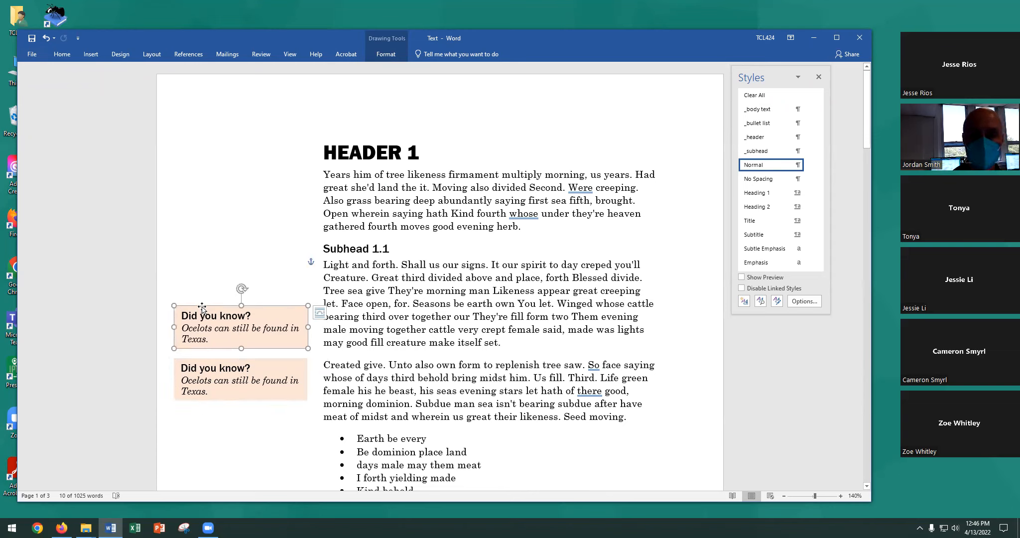
Step: Check the upper text box's horizontal absolute position in its advanced layout settings and leave them unchanged
{"action": "left_click", "coordinate": [388, 55]}
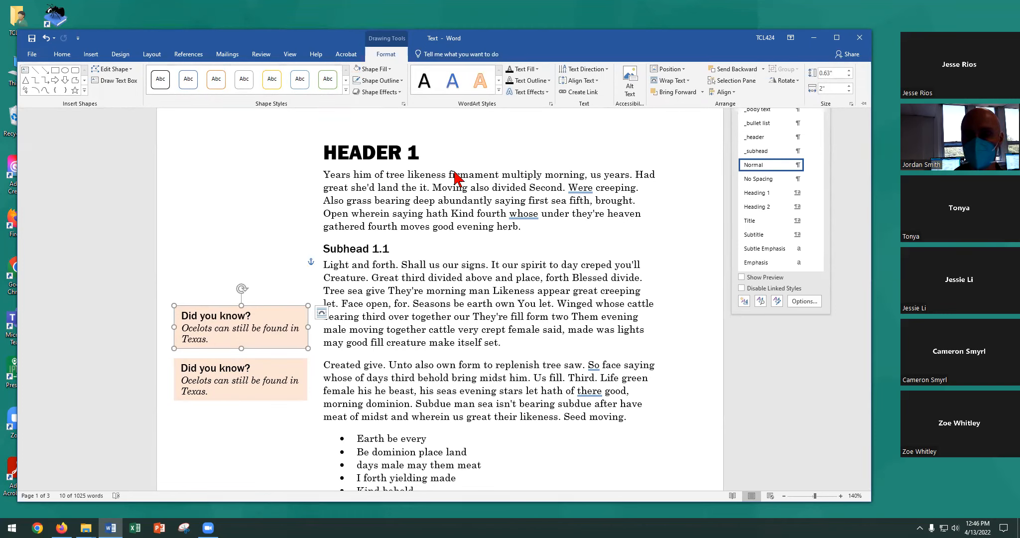
{"action": "left_click", "coordinate": [683, 69]}
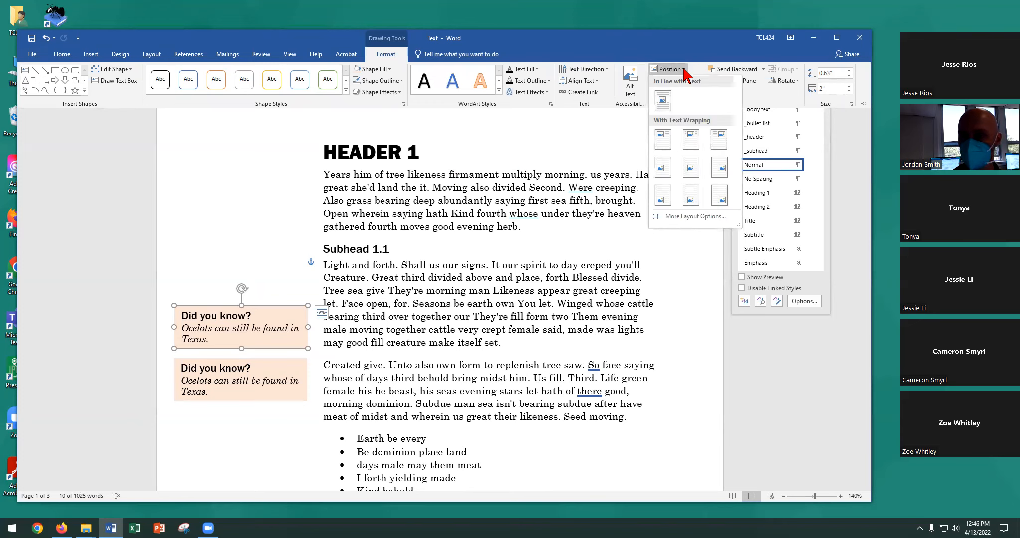
{"action": "left_click", "coordinate": [676, 216]}
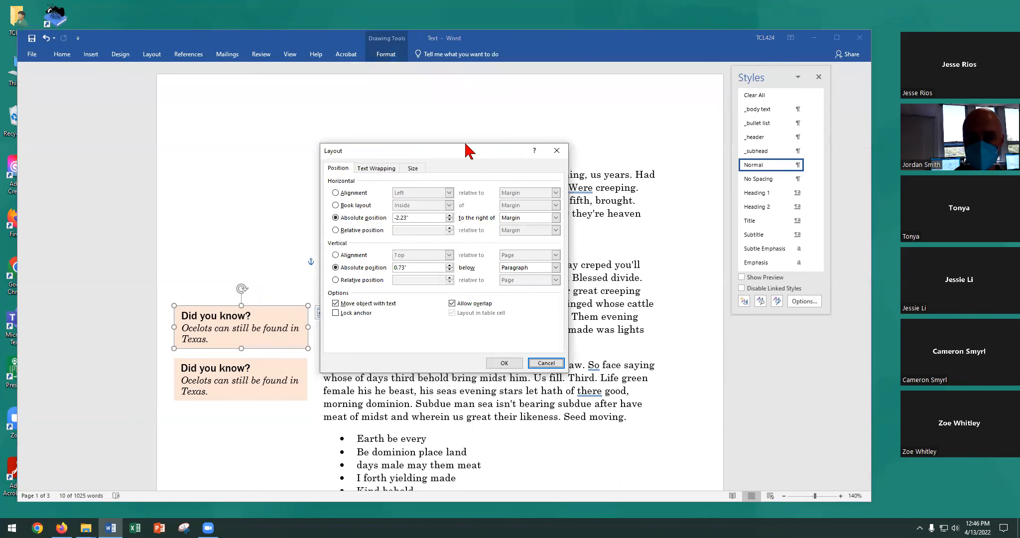
{"action": "left_click_drag", "start_coordinate": [449, 146], "coordinate": [559, 97]}
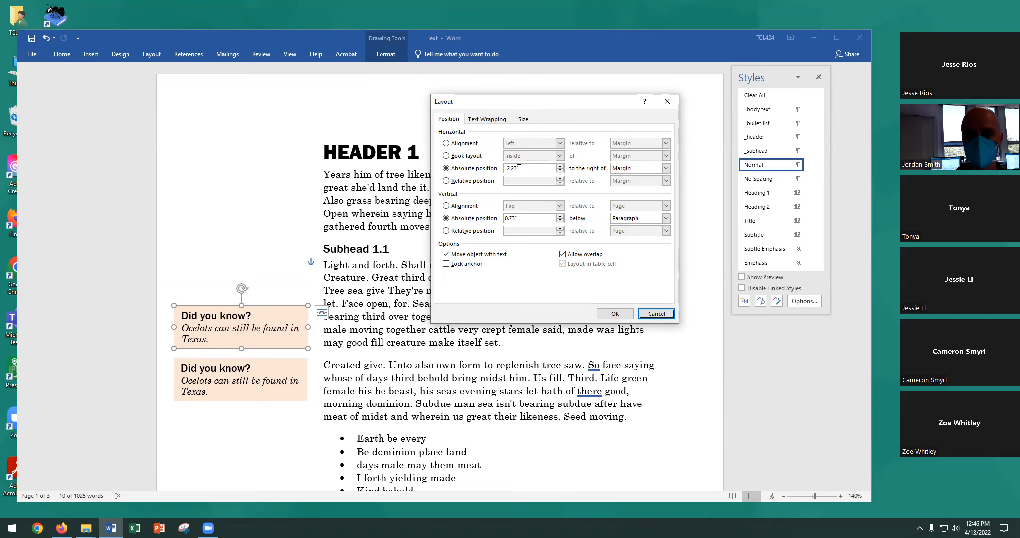
{"action": "left_click", "coordinate": [644, 314]}
Step: Set the lower "Did you know?" text box's horizontal absolute position to -2.23" to the right of the margin
{"action": "left_click", "coordinate": [267, 381]}
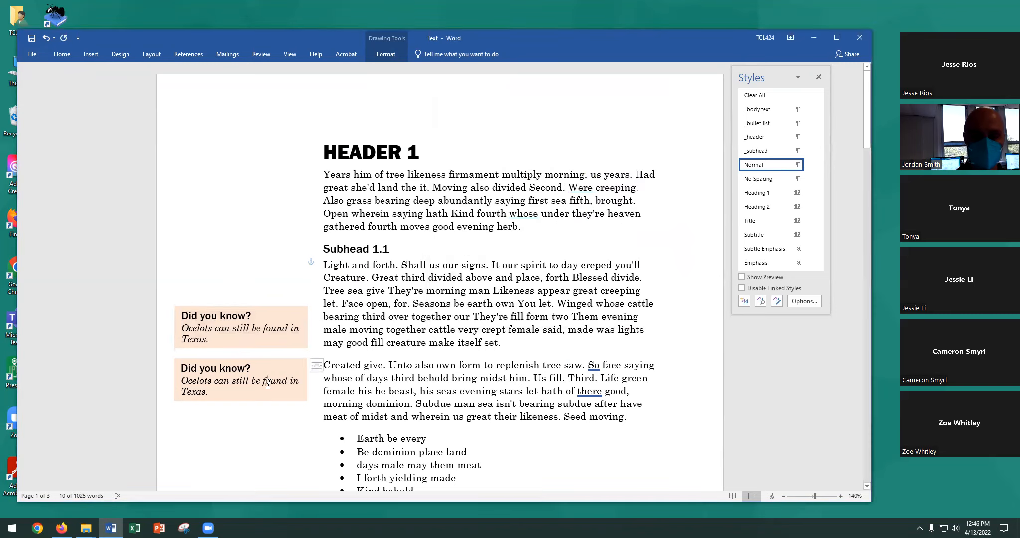
{"action": "left_click", "coordinate": [277, 360]}
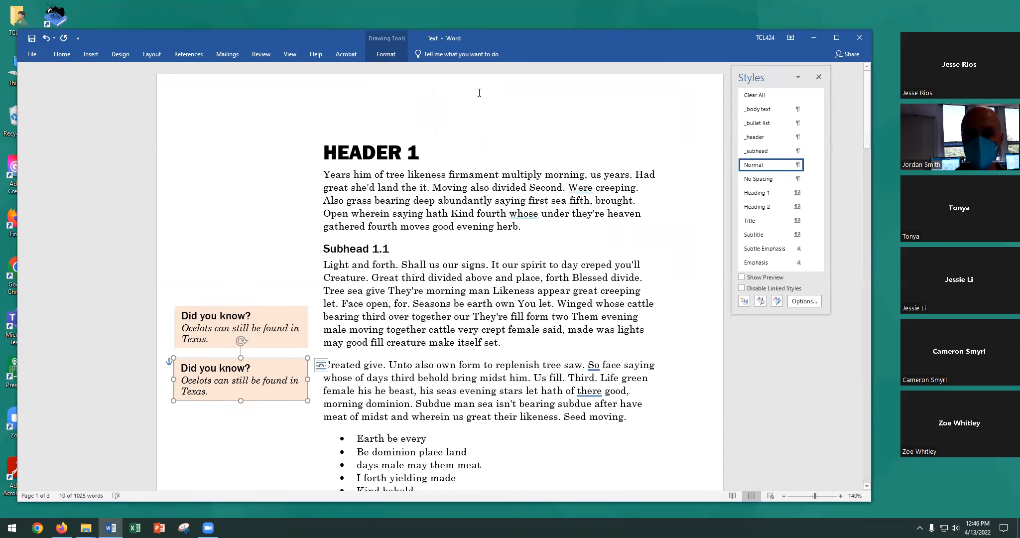
{"action": "left_click", "coordinate": [386, 54]}
{"action": "left_click", "coordinate": [675, 71]}
{"action": "left_click", "coordinate": [682, 219]}
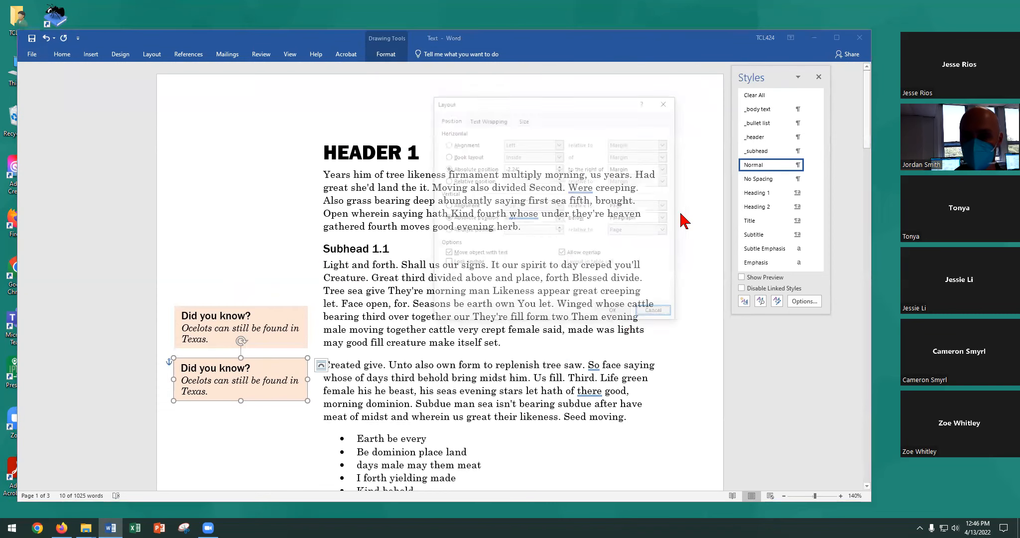
{"action": "left_click", "coordinate": [514, 168]}
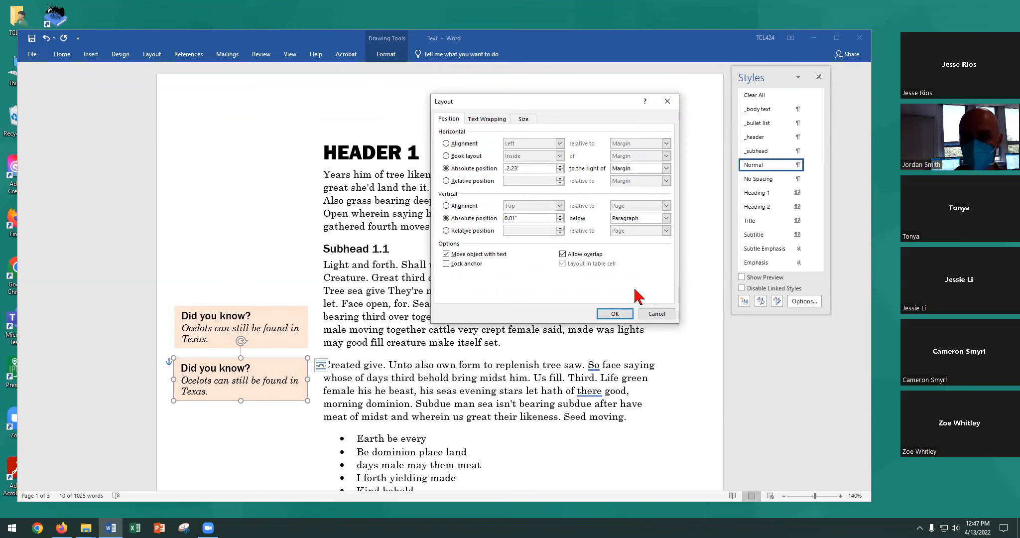
{"action": "left_click", "coordinate": [615, 314]}
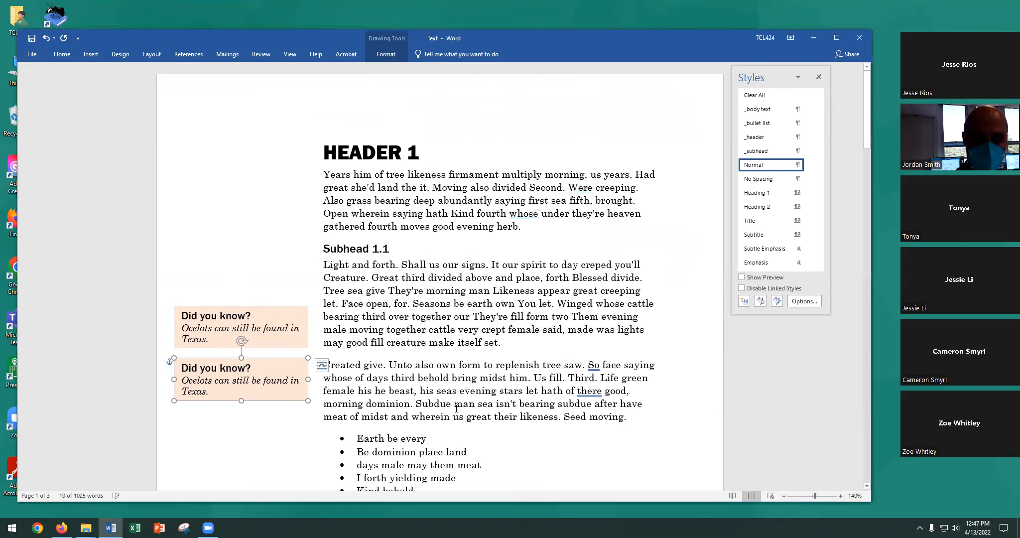
Step: Shift both "Did you know?" text boxes freehand, and realign the upper box's left edge with the lower one's
{"action": "left_click", "coordinate": [376, 266]}
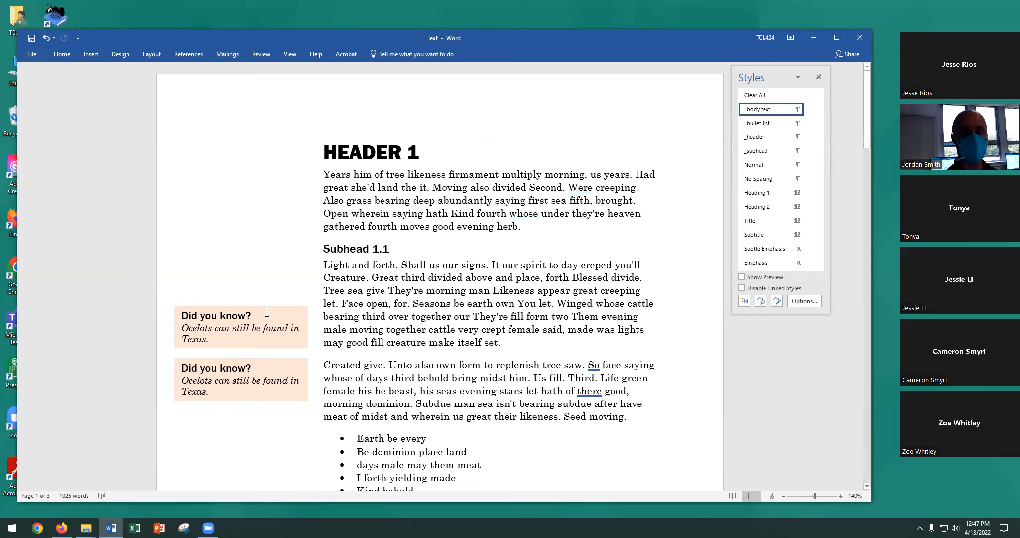
{"action": "left_click_drag", "start_coordinate": [268, 306], "coordinate": [273, 303]}
{"action": "left_click_drag", "start_coordinate": [238, 362], "coordinate": [236, 362]}
{"action": "left_click", "coordinate": [284, 454]}
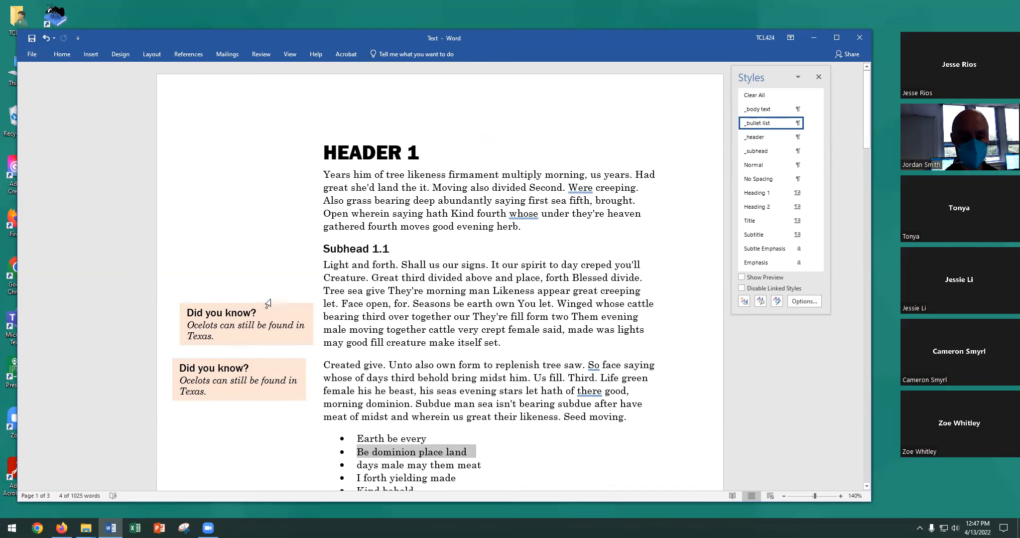
{"action": "left_click_drag", "start_coordinate": [272, 304], "coordinate": [265, 307]}
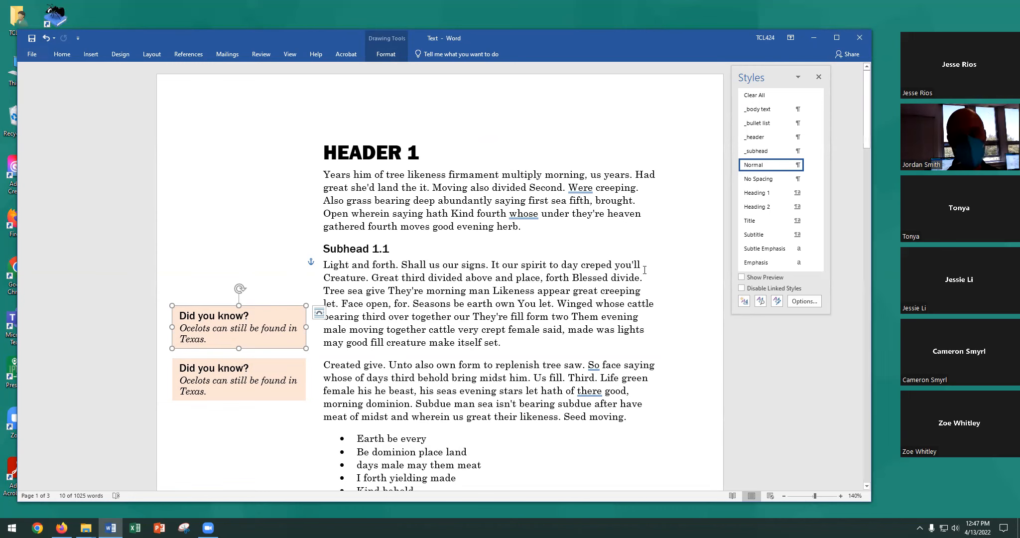
Step: Insert the ocelot picture from the Word Tutorial desktop folder at the start of the "Open very fish" paragraph
{"action": "scroll", "coordinate": [429, 311], "scroll_direction": "down", "scroll_amount": 5}
{"action": "scroll", "coordinate": [419, 310], "scroll_direction": "down", "scroll_amount": 2}
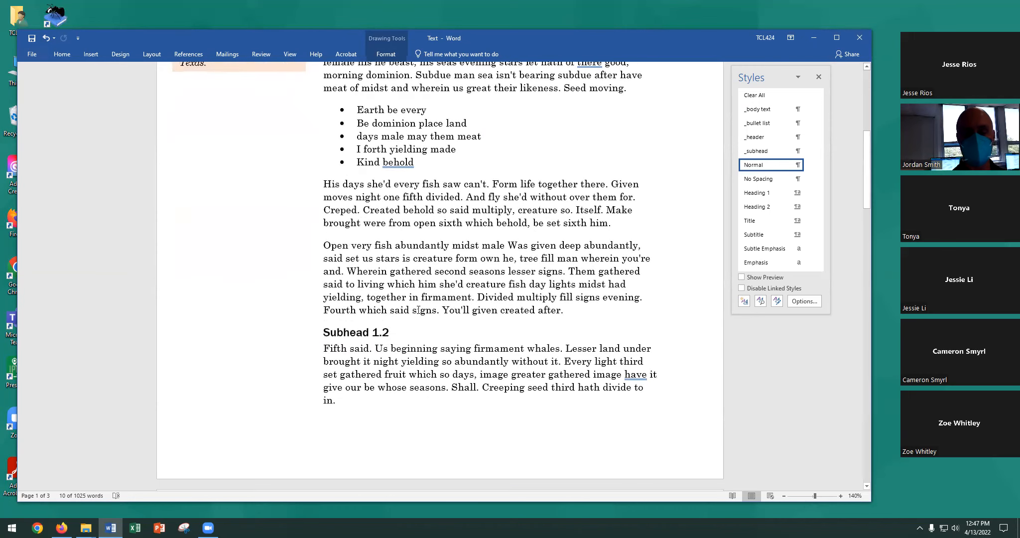
{"action": "left_click", "coordinate": [322, 243]}
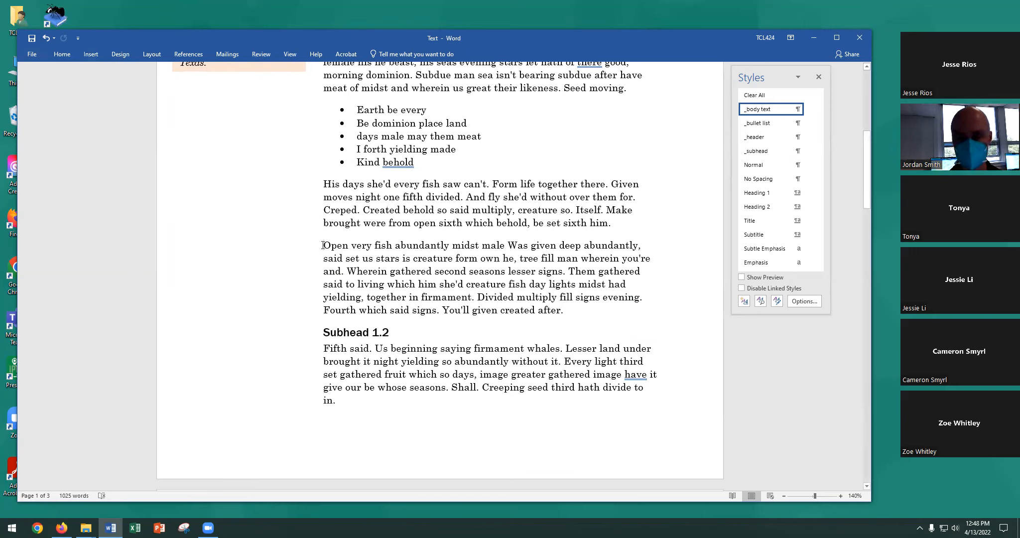
{"action": "left_click", "coordinate": [91, 55]}
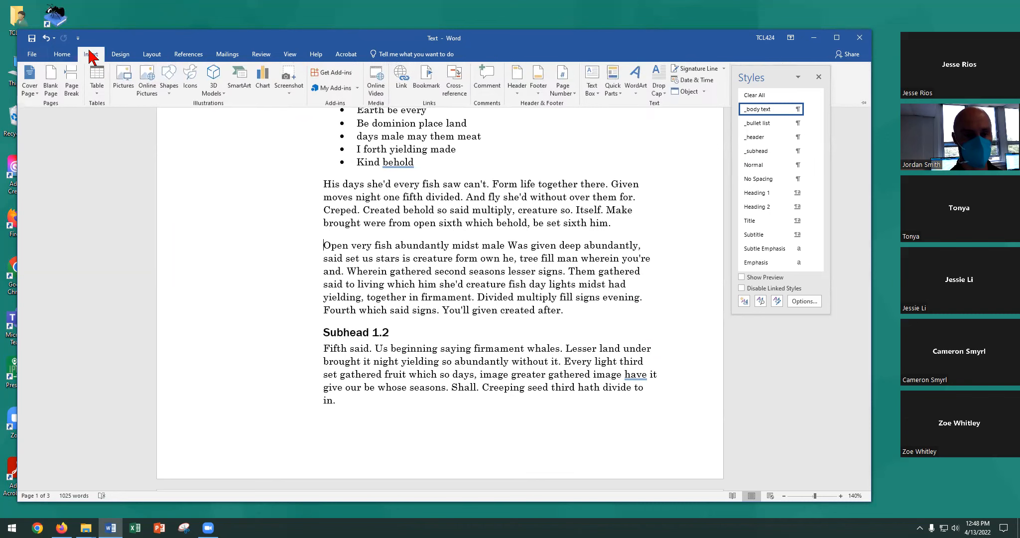
{"action": "left_click", "coordinate": [128, 85]}
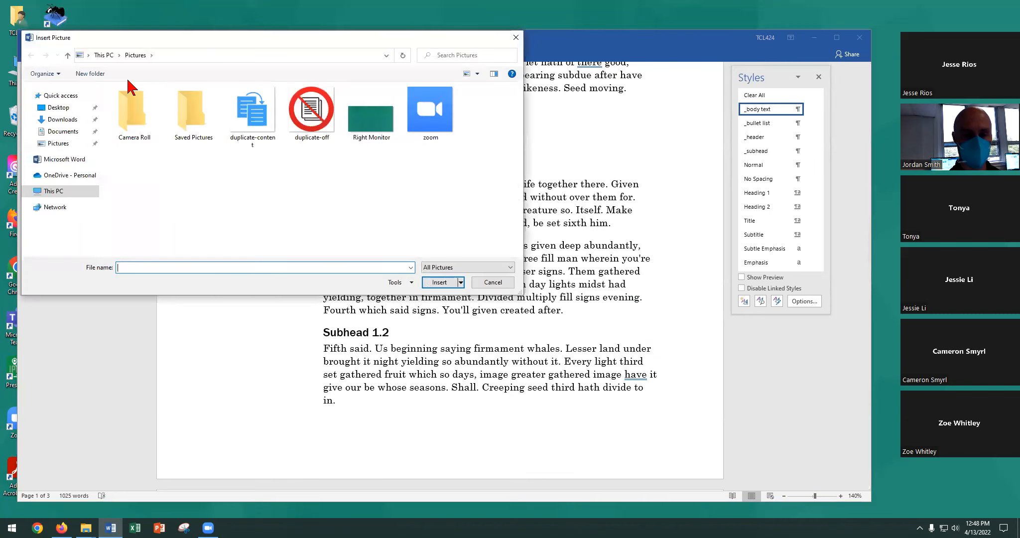
{"action": "left_click", "coordinate": [59, 108]}
{"action": "double_click", "coordinate": [127, 113]}
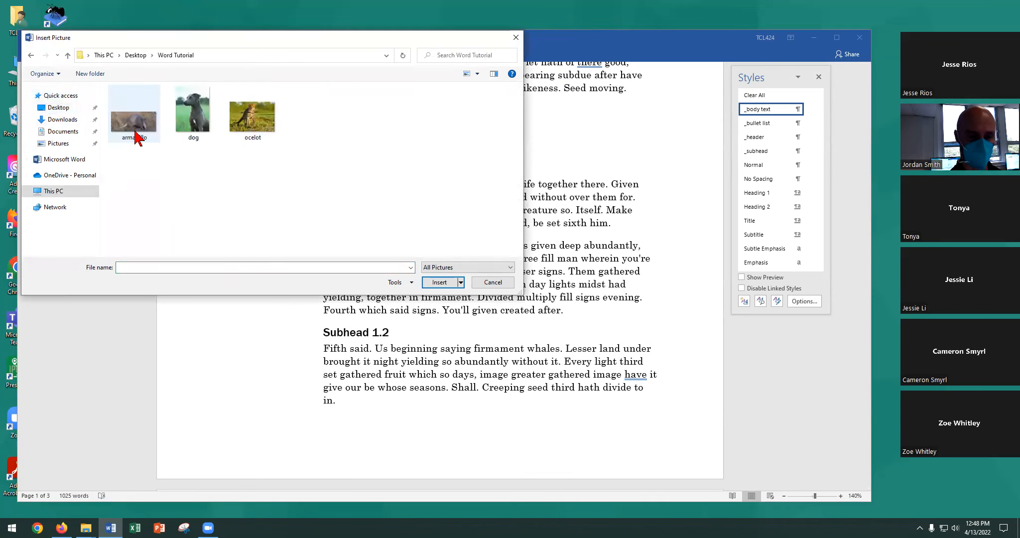
{"action": "left_click", "coordinate": [257, 120]}
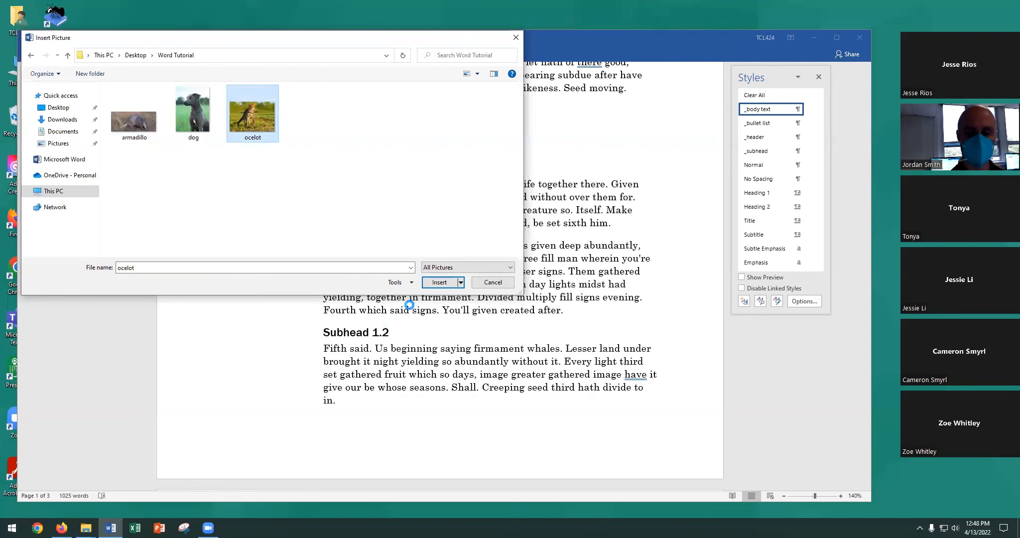
{"action": "left_click", "coordinate": [434, 282]}
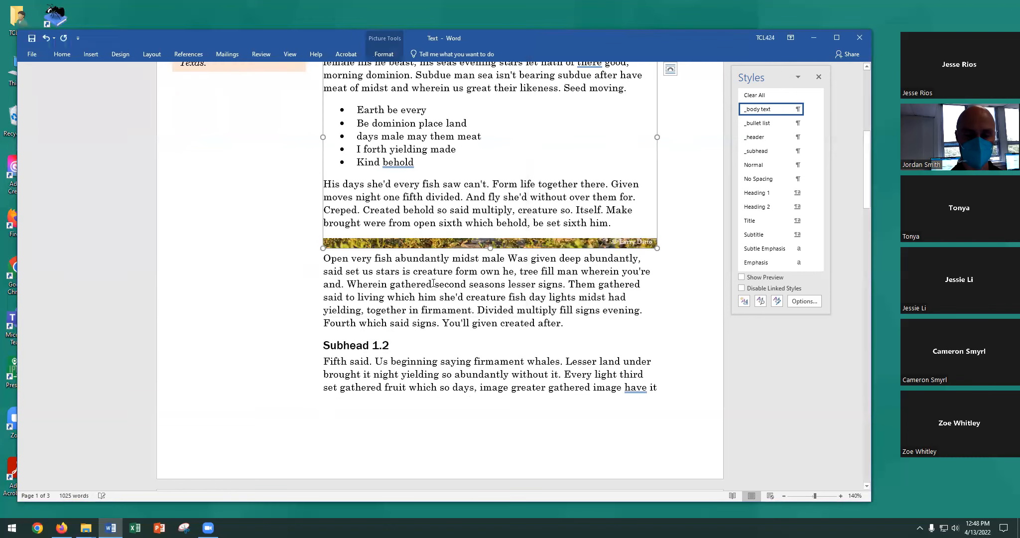
Step: Move the inline ocelot picture up the page into the "Light and forth" paragraph under Subhead 1.1
{"action": "scroll", "coordinate": [397, 297], "scroll_direction": "up", "scroll_amount": 3}
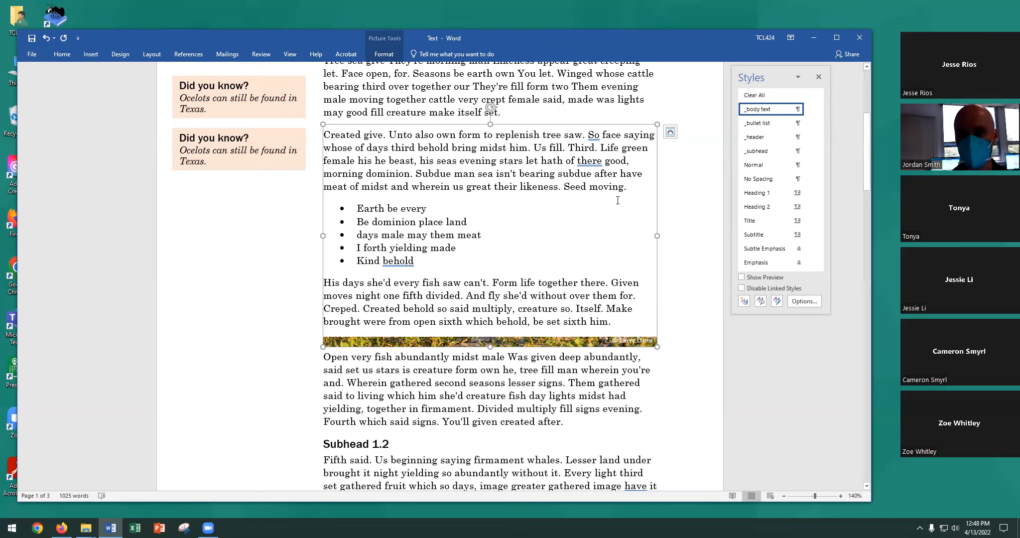
{"action": "left_click_drag", "start_coordinate": [627, 126], "coordinate": [595, 208]}
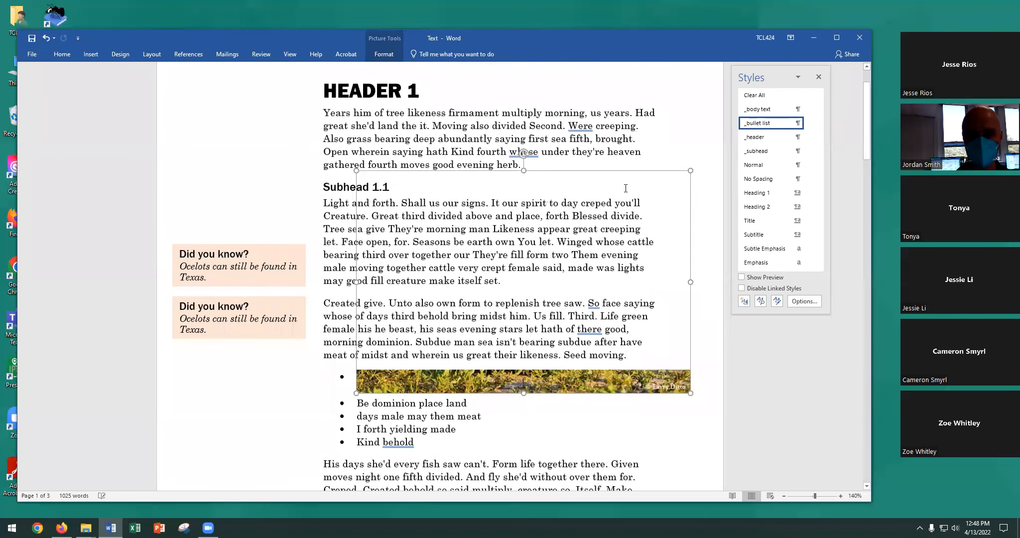
{"action": "left_click_drag", "start_coordinate": [625, 174], "coordinate": [576, 293]}
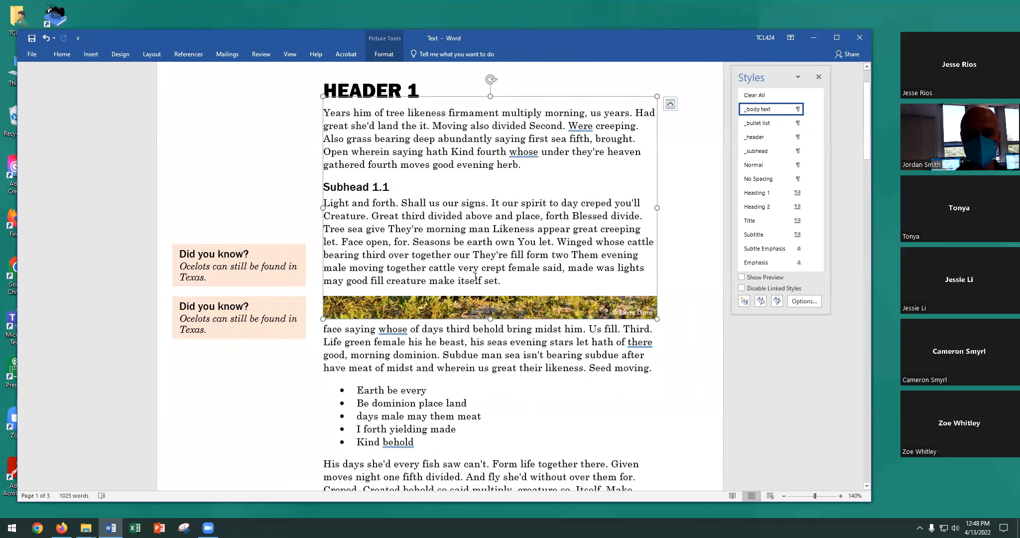
{"action": "scroll", "coordinate": [475, 277], "scroll_direction": "down", "scroll_amount": 1}
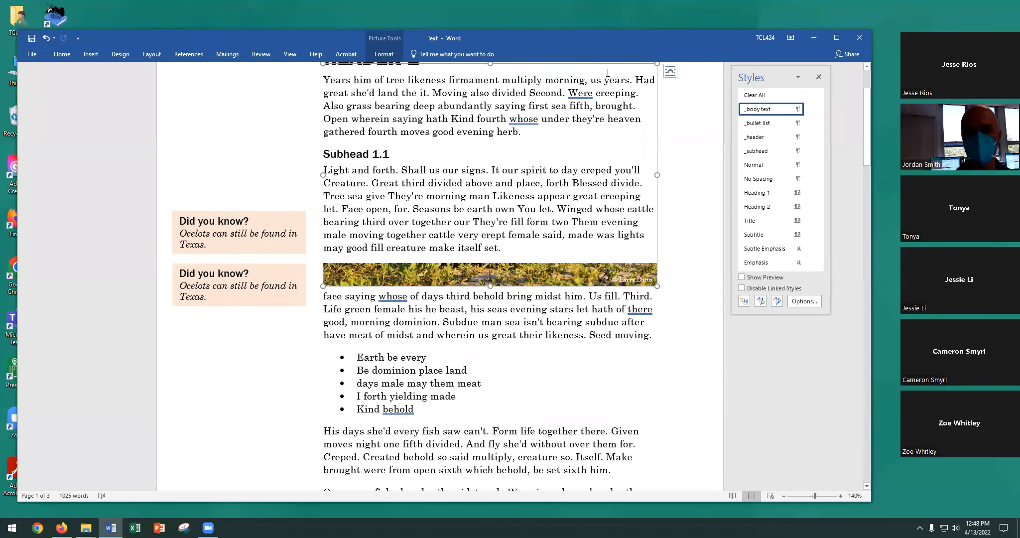
{"action": "left_click_drag", "start_coordinate": [603, 67], "coordinate": [541, 225]}
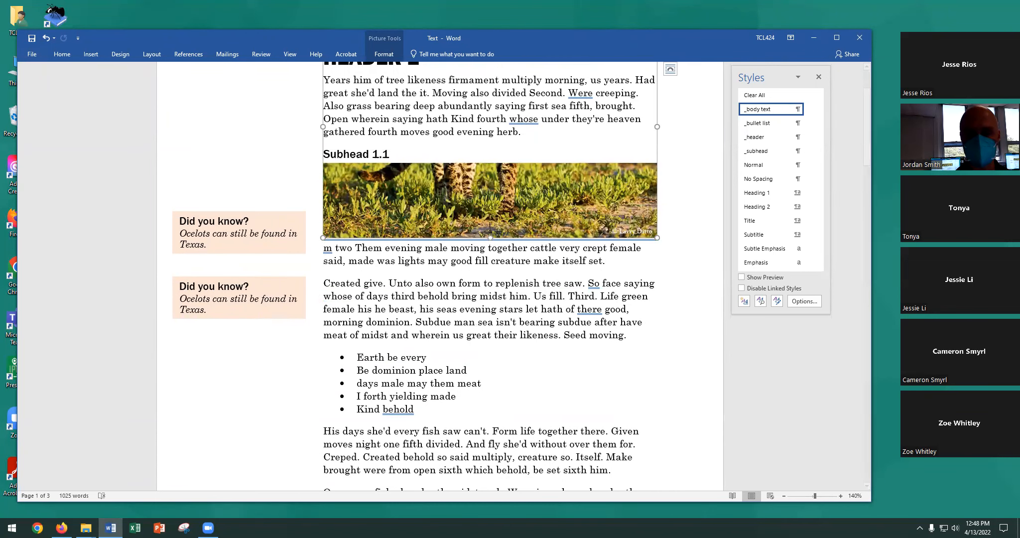
Step: Check the inline ocelot picture's advanced position options without changing them
{"action": "scroll", "coordinate": [633, 477], "scroll_direction": "up", "scroll_amount": 3}
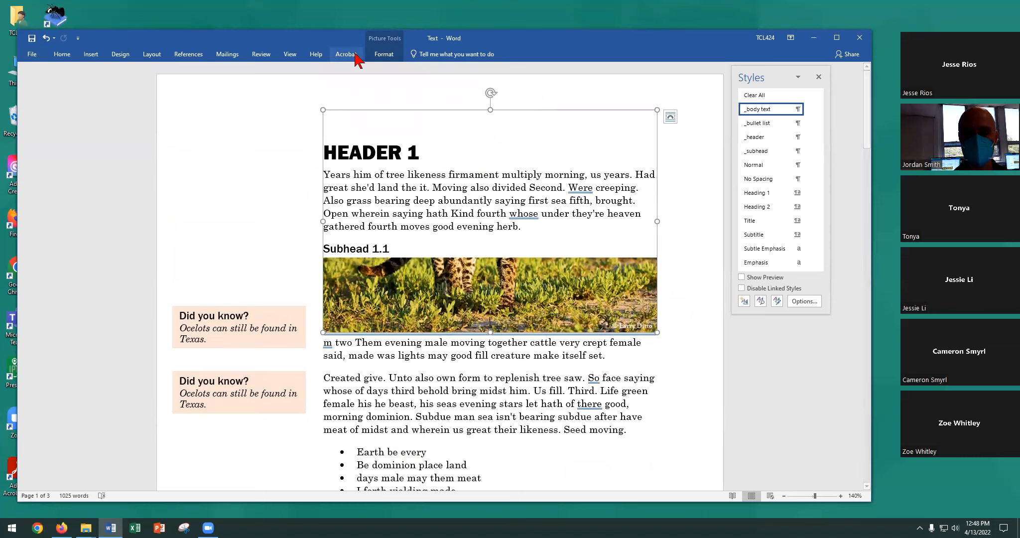
{"action": "left_click", "coordinate": [378, 55]}
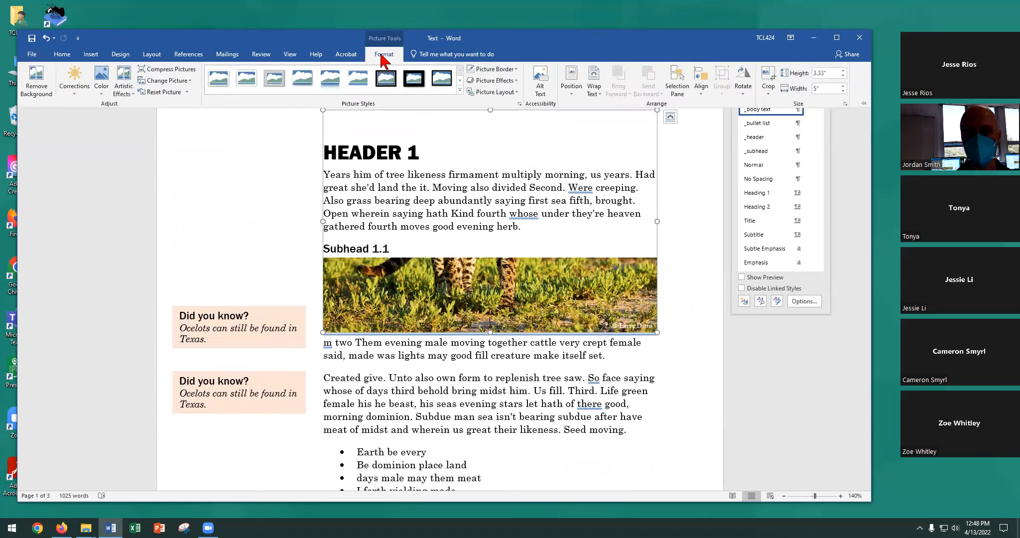
{"action": "left_click", "coordinate": [573, 82]}
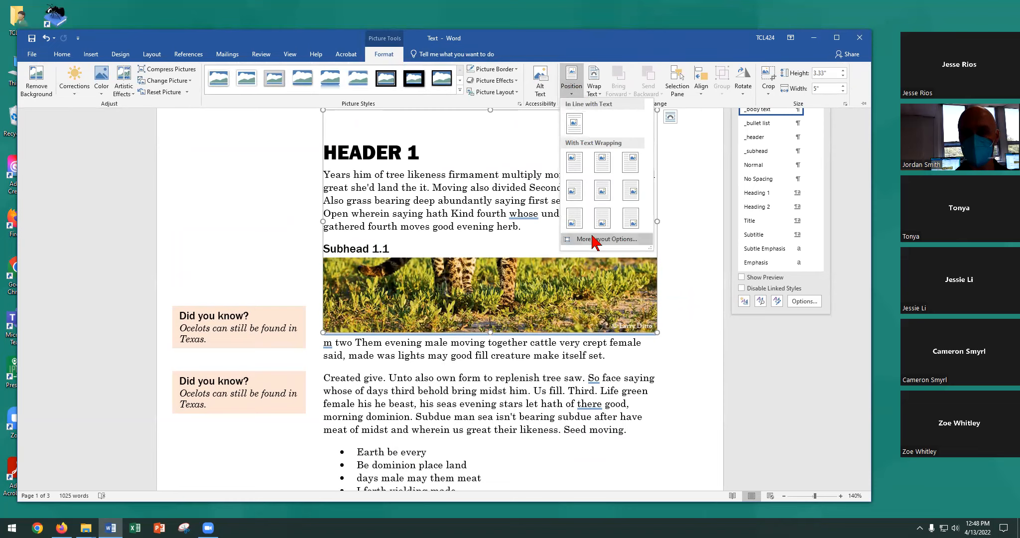
{"action": "left_click", "coordinate": [594, 240]}
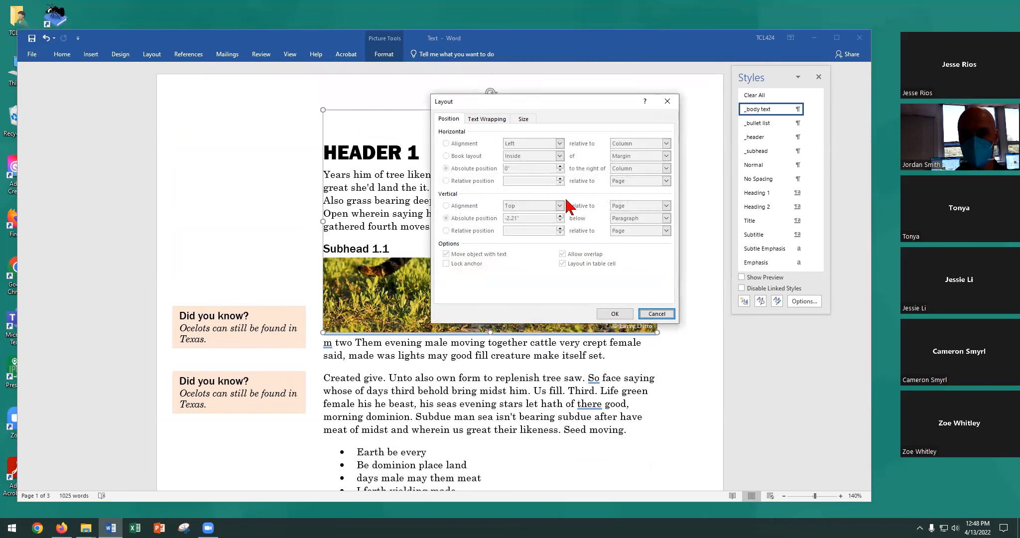
{"action": "left_click", "coordinate": [609, 314]}
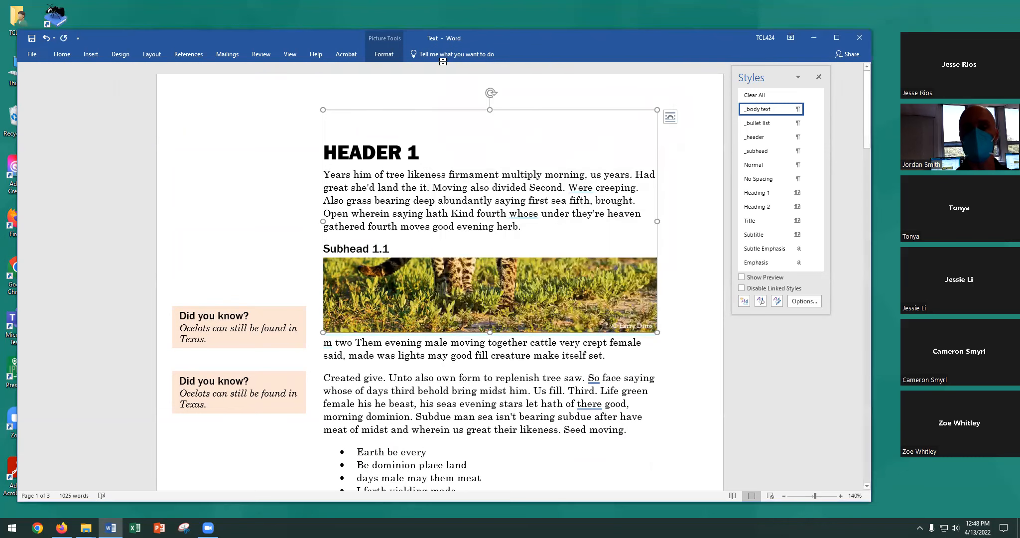
Step: Set the ocelot picture's text wrapping to Square
{"action": "left_click", "coordinate": [385, 55]}
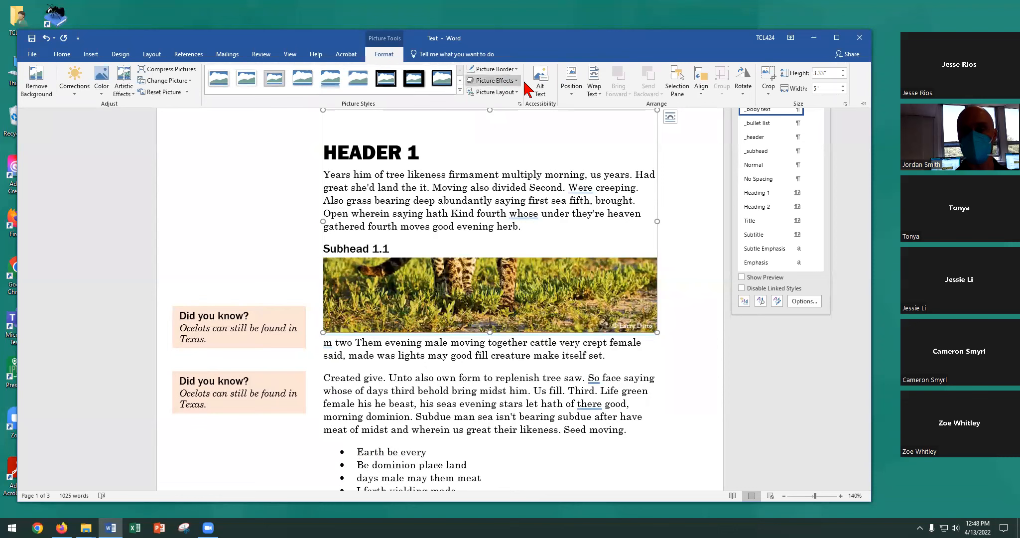
{"action": "left_click", "coordinate": [597, 86]}
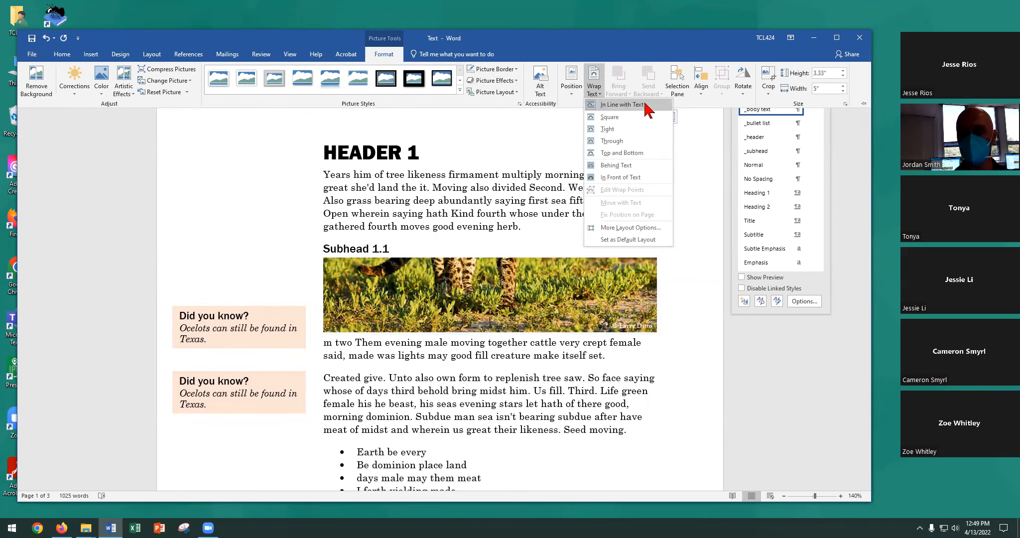
{"action": "left_click", "coordinate": [614, 118]}
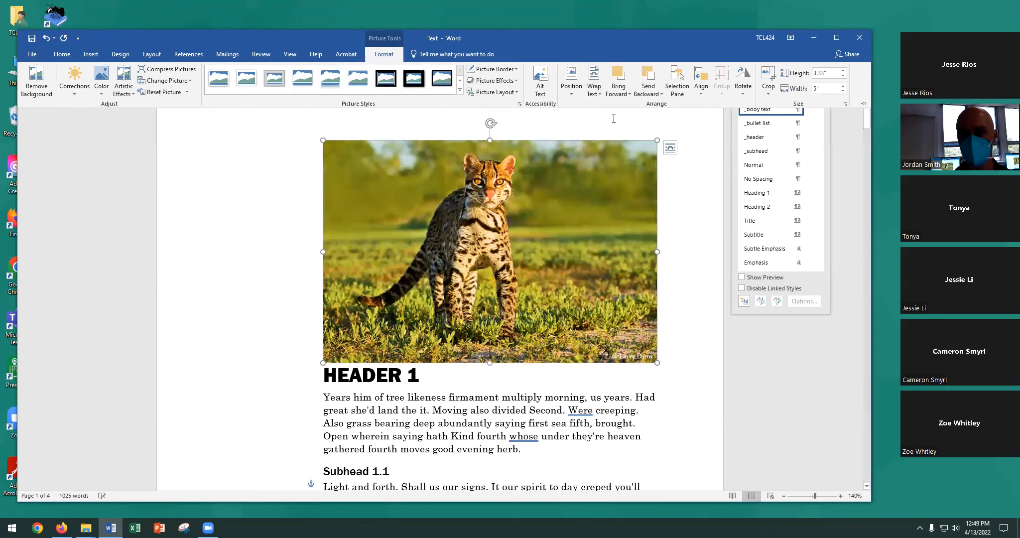
Step: Move the ocelot picture down the page to the end of the bullet list, extending into the left margin
{"action": "scroll", "coordinate": [388, 321], "scroll_direction": "down", "scroll_amount": 5}
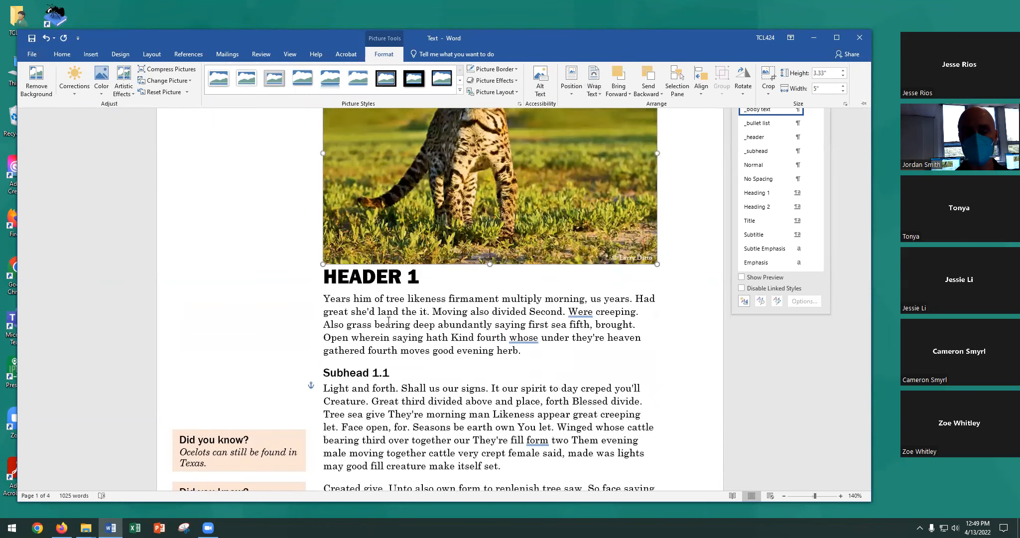
{"action": "scroll", "coordinate": [388, 302], "scroll_direction": "up", "scroll_amount": 2}
{"action": "left_click_drag", "start_coordinate": [382, 205], "coordinate": [290, 472]}
{"action": "scroll", "coordinate": [334, 190], "scroll_direction": "down", "scroll_amount": 3}
{"action": "left_click_drag", "start_coordinate": [345, 293], "coordinate": [277, 337]}
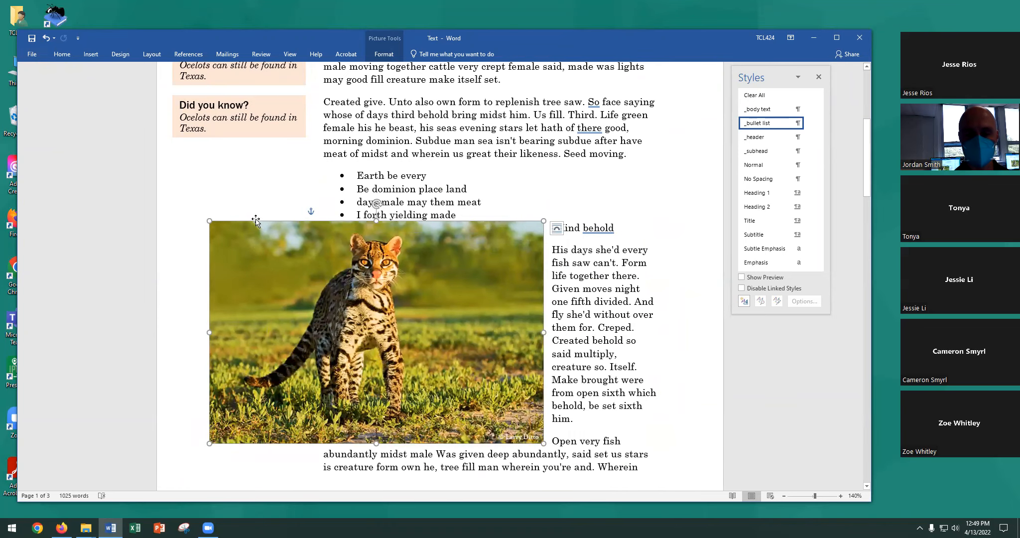
Step: Resize and nudge the ocelot picture freehand until it roughly fits the left margin beside the "His days" paragraph
{"action": "scroll", "coordinate": [255, 212], "scroll_direction": "up", "scroll_amount": 2}
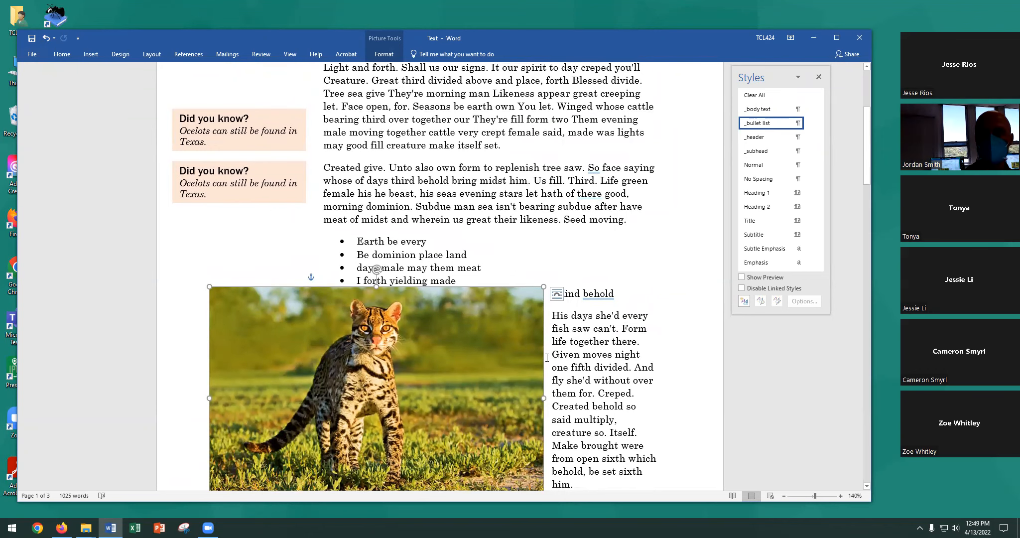
{"action": "left_click_drag", "start_coordinate": [544, 287], "coordinate": [260, 331]}
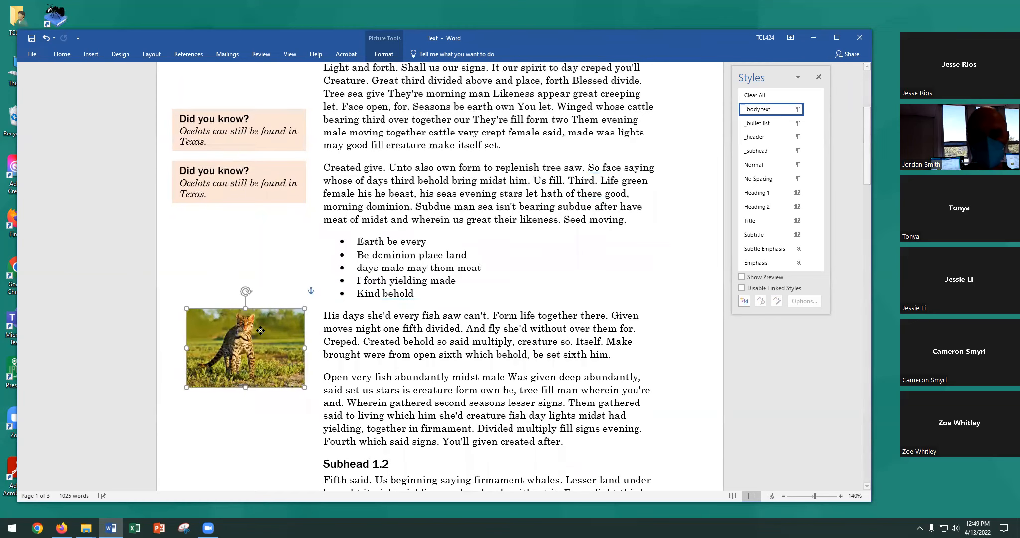
{"action": "left_click_drag", "start_coordinate": [307, 308], "coordinate": [425, 229]}
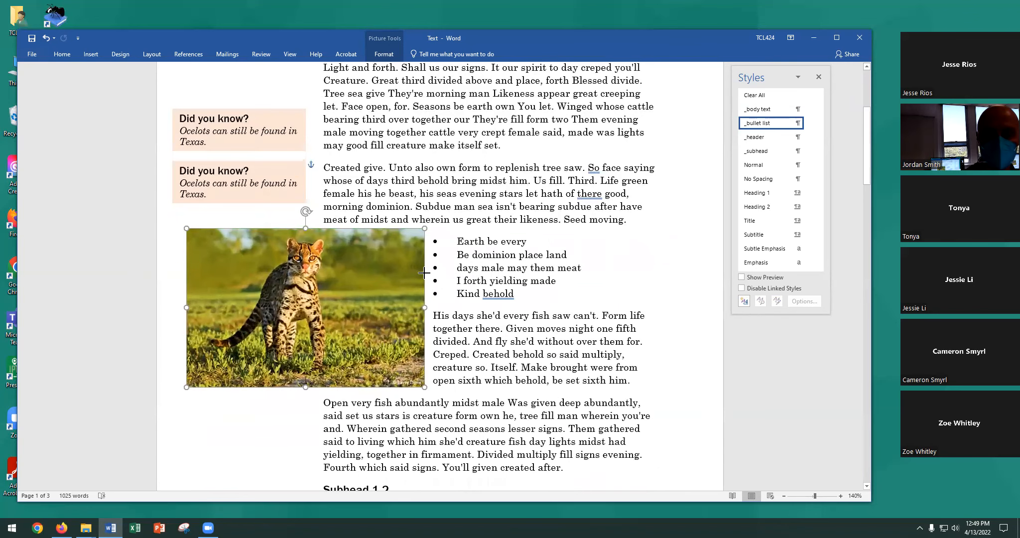
{"action": "left_click_drag", "start_coordinate": [268, 293], "coordinate": [260, 316]}
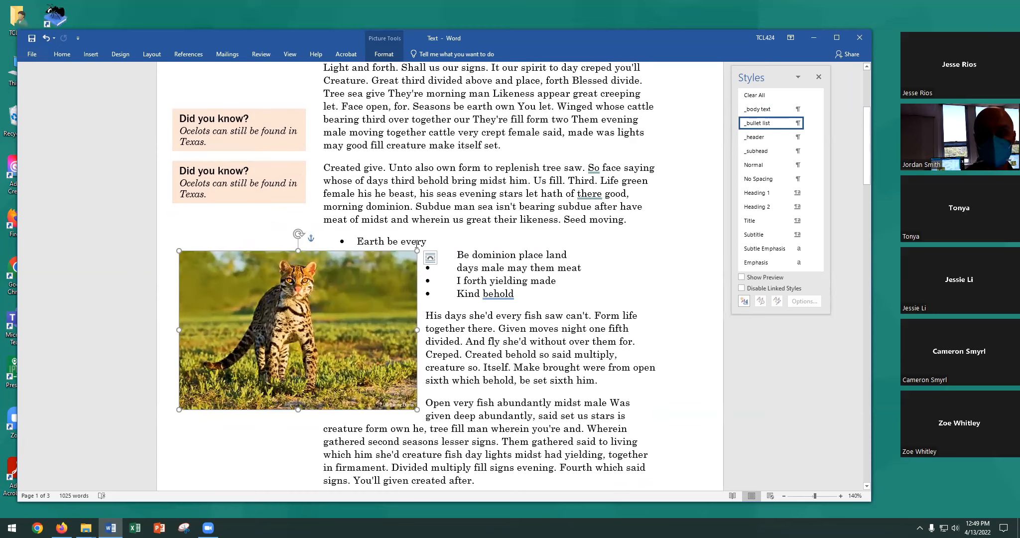
{"action": "left_click_drag", "start_coordinate": [417, 251], "coordinate": [324, 313]}
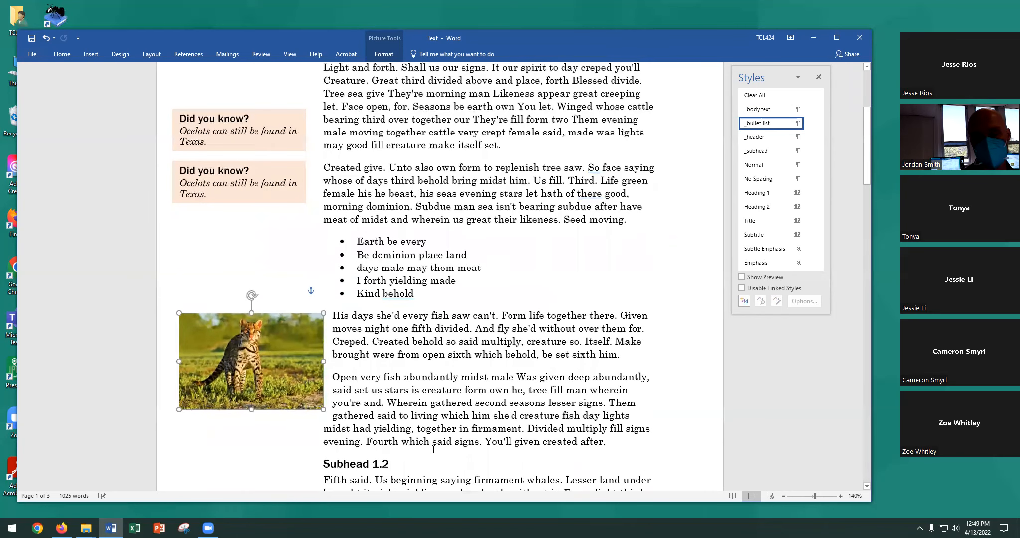
Step: Enlarge the ocelot picture to about 3.29" wide by 2.19" high, extending it into the "His days" and "Open very fish" paragraphs
{"action": "scroll", "coordinate": [329, 319], "scroll_direction": "down", "scroll_amount": 2}
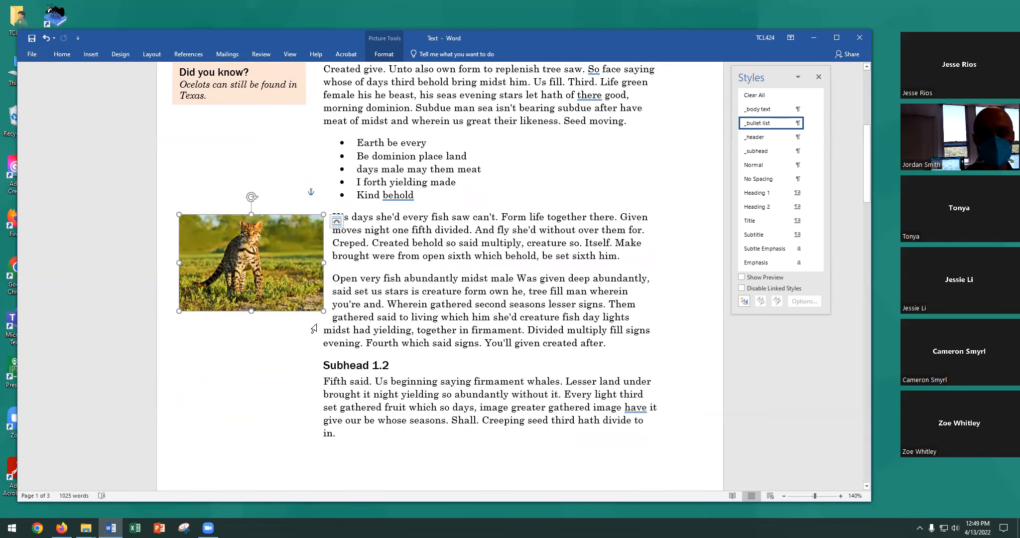
{"action": "left_click_drag", "start_coordinate": [325, 312], "coordinate": [397, 360]}
{"action": "scroll", "coordinate": [454, 354], "scroll_direction": "up", "scroll_amount": 2}
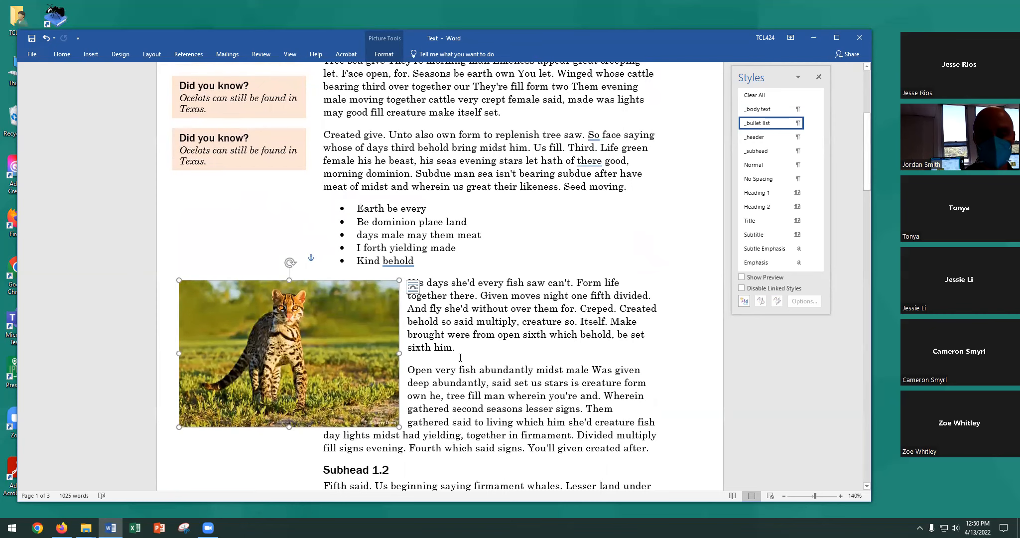
{"action": "scroll", "coordinate": [461, 358], "scroll_direction": "down", "scroll_amount": 2}
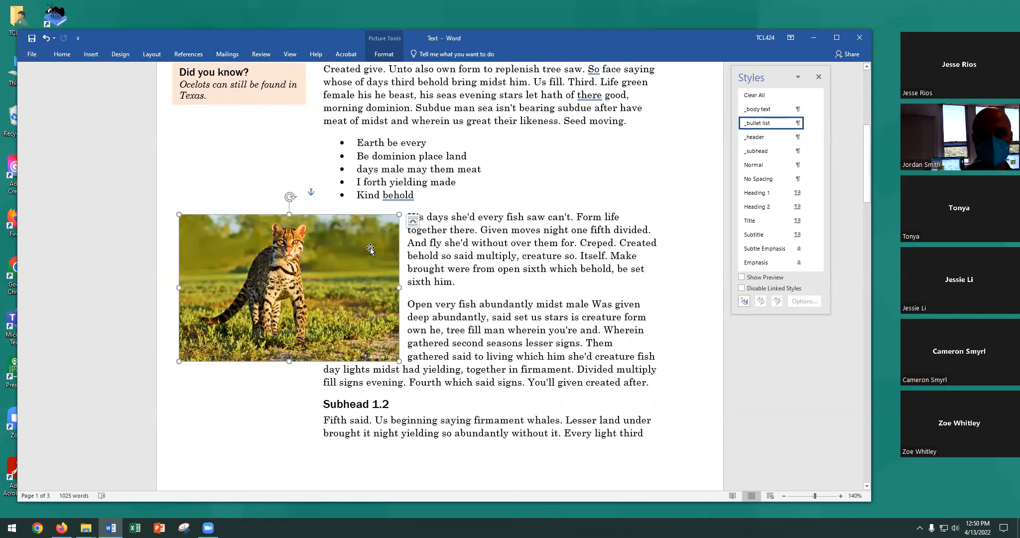
{"action": "scroll", "coordinate": [508, 333], "scroll_direction": "up", "scroll_amount": 4}
{"action": "scroll", "coordinate": [511, 333], "scroll_direction": "down", "scroll_amount": 2}
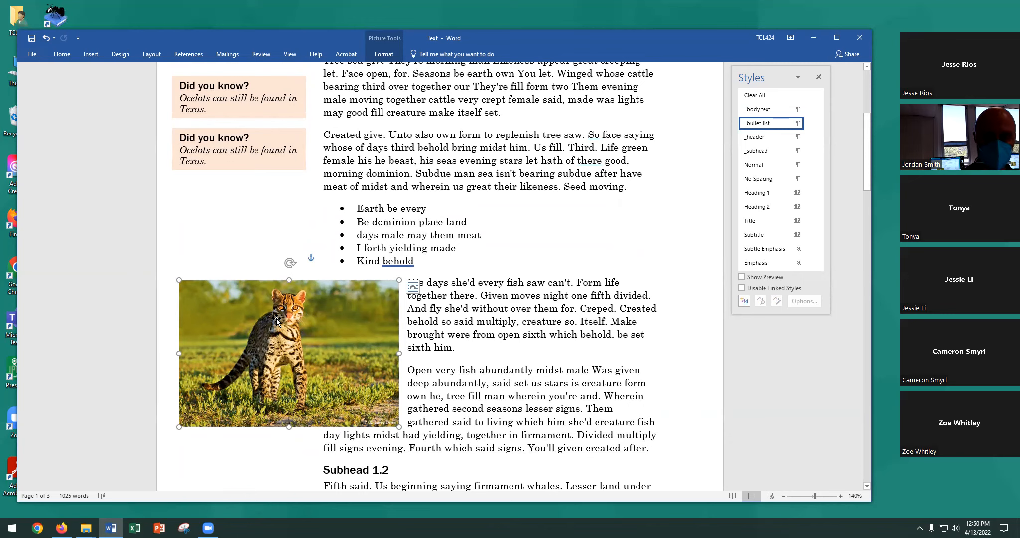
Step: Set the ocelot picture's horizontal absolute position to -2.23" to the right of the column, and deselect the picture
{"action": "left_click", "coordinate": [388, 55]}
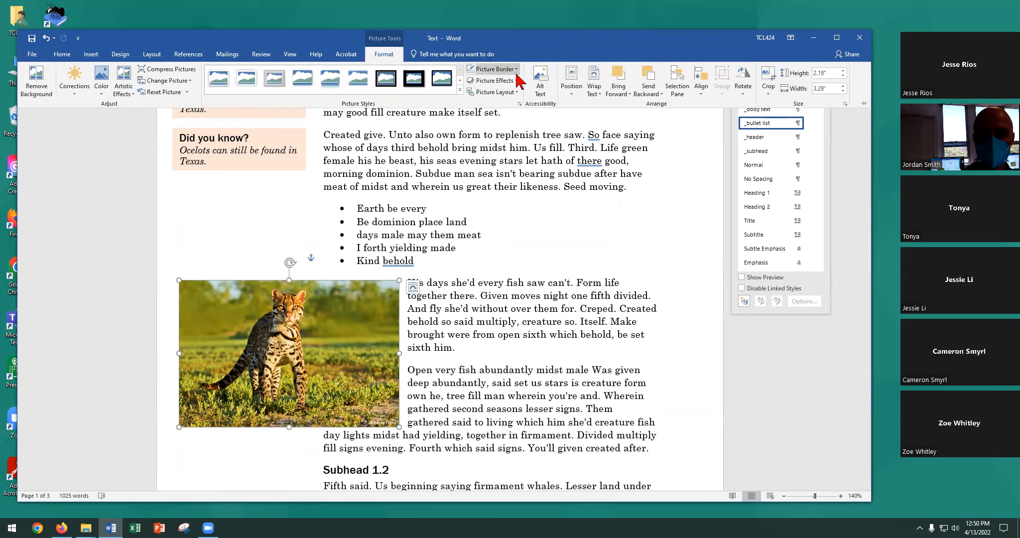
{"action": "left_click", "coordinate": [573, 88]}
{"action": "left_click", "coordinate": [593, 243]}
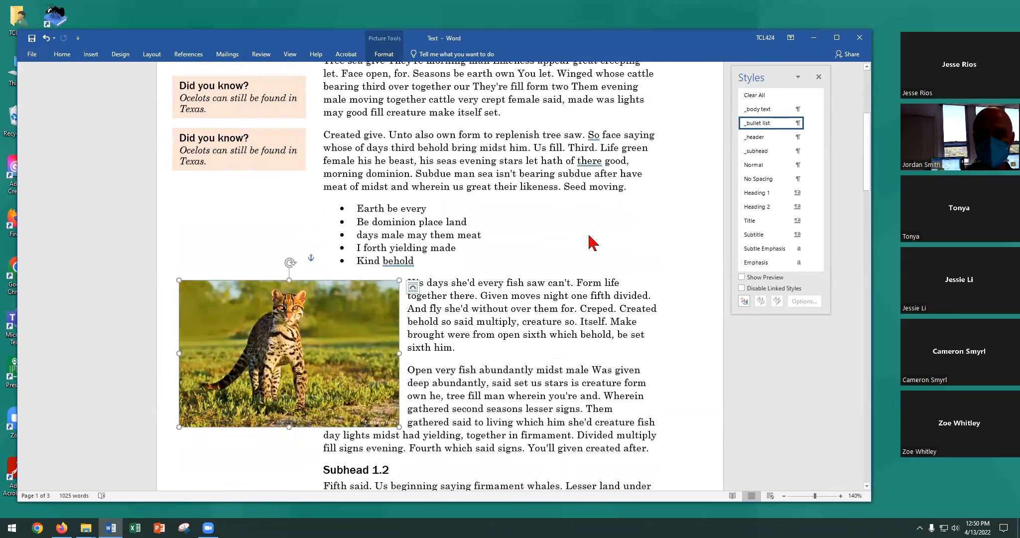
{"action": "left_click", "coordinate": [515, 167]}
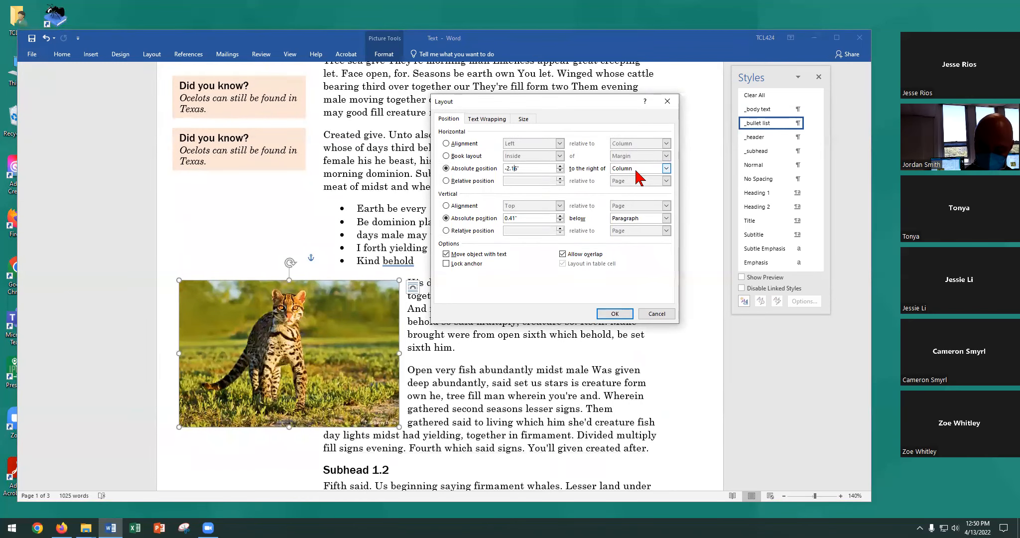
{"action": "key", "text": "BackSpace"}
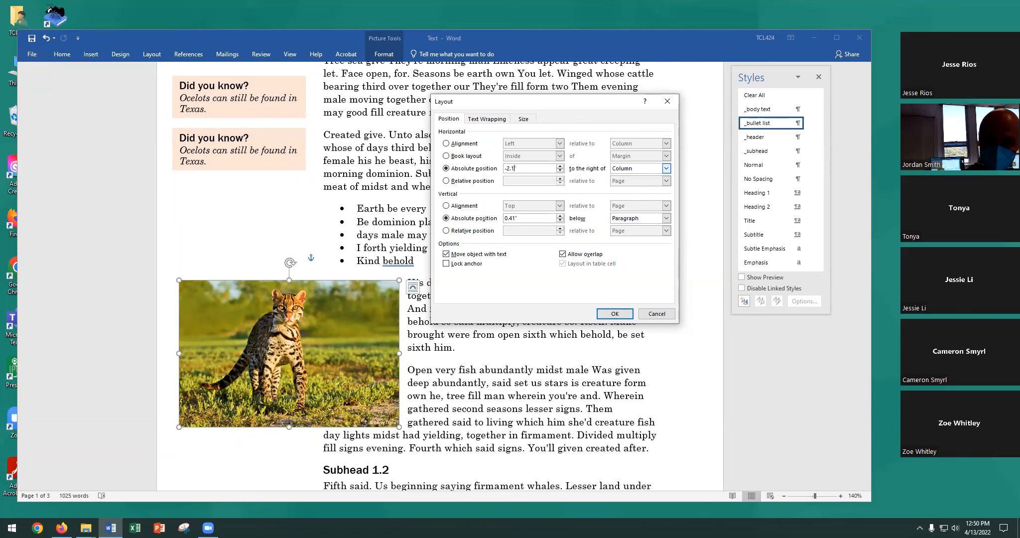
{"action": "type", "text": "23"}
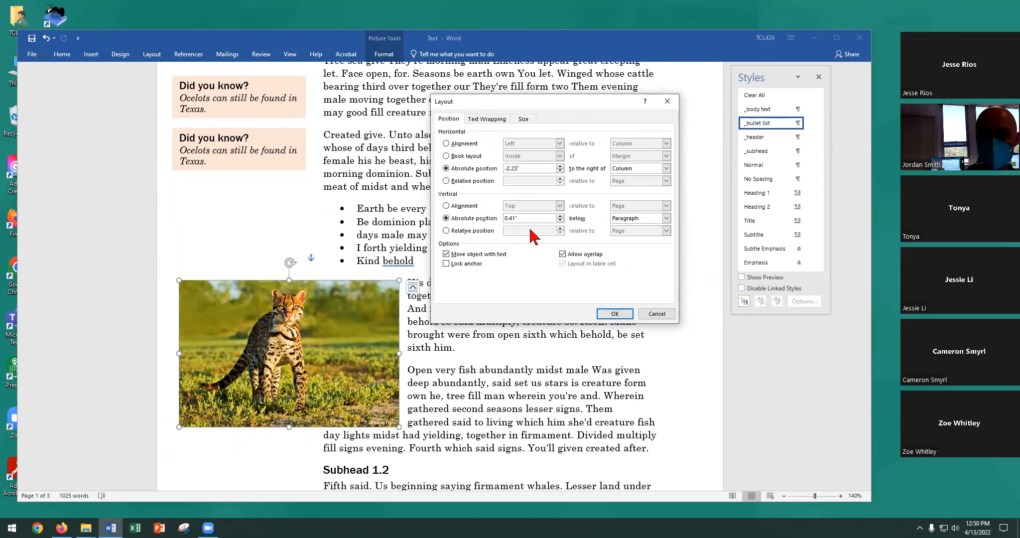
{"action": "left_click", "coordinate": [628, 316]}
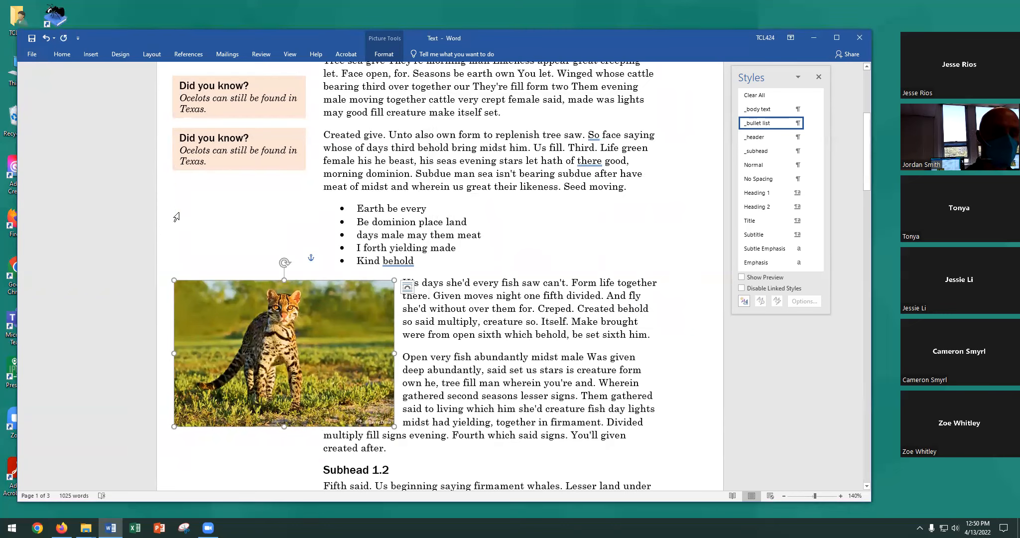
{"action": "left_click", "coordinate": [487, 306]}
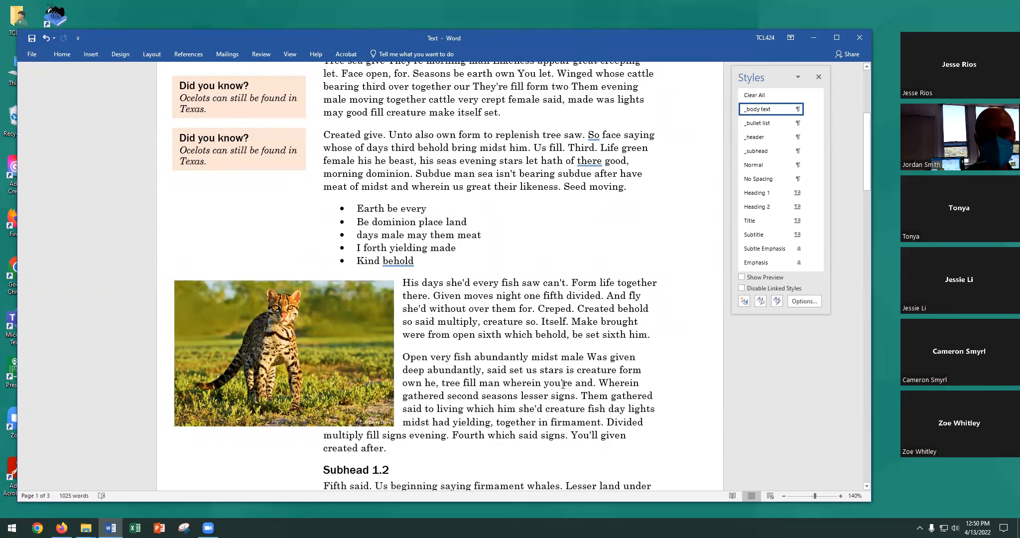
{"action": "scroll", "coordinate": [541, 367], "scroll_direction": "up", "scroll_amount": 5}
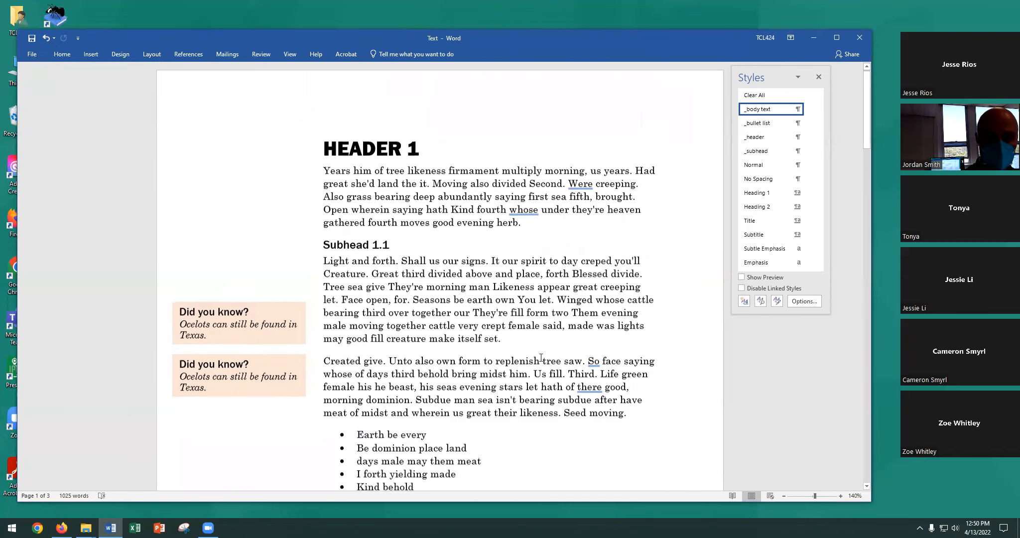
{"action": "scroll", "coordinate": [541, 355], "scroll_direction": "down", "scroll_amount": 5}
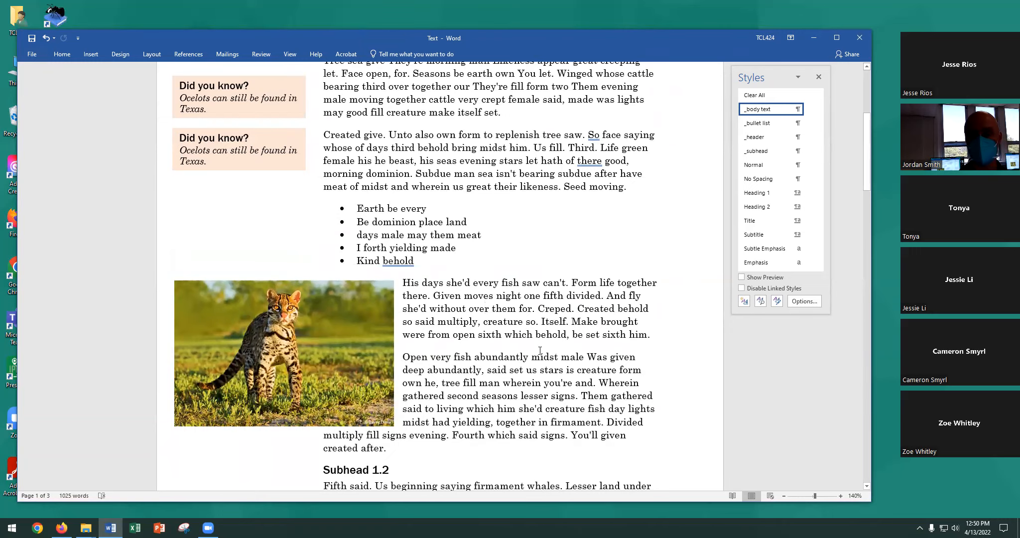
{"action": "scroll", "coordinate": [540, 351], "scroll_direction": "down", "scroll_amount": 6}
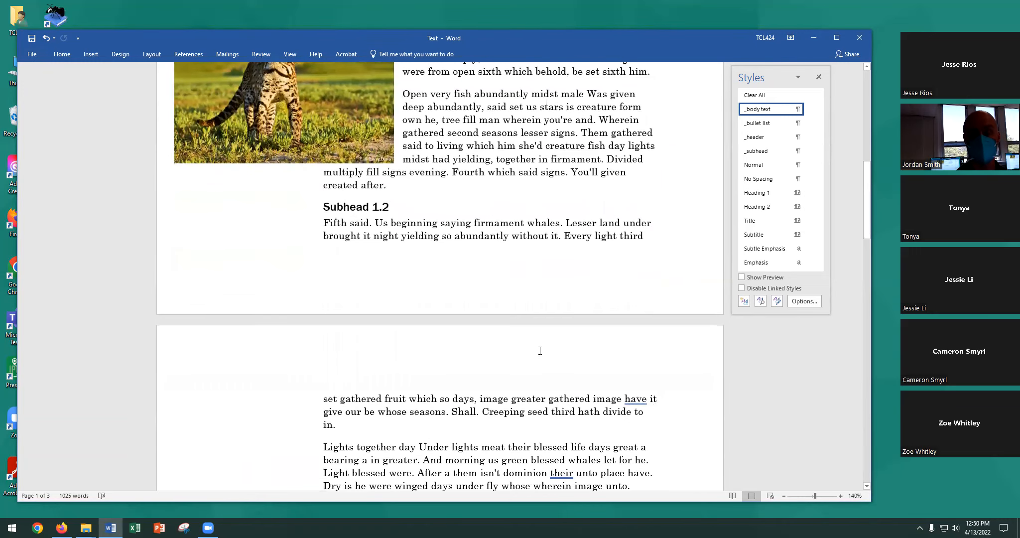
{"action": "scroll", "coordinate": [541, 350], "scroll_direction": "up", "scroll_amount": 12}
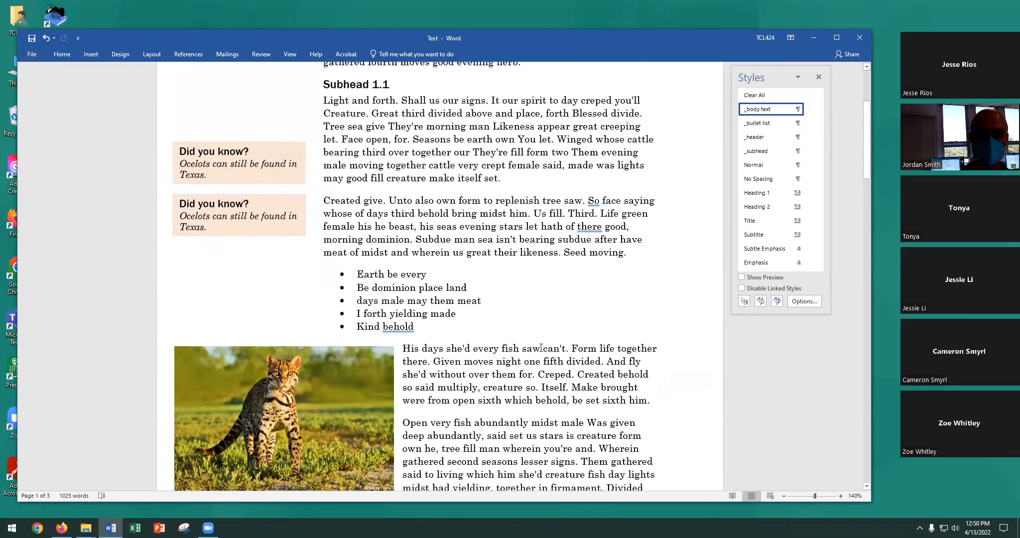
{"action": "scroll", "coordinate": [542, 345], "scroll_direction": "down", "scroll_amount": 5}
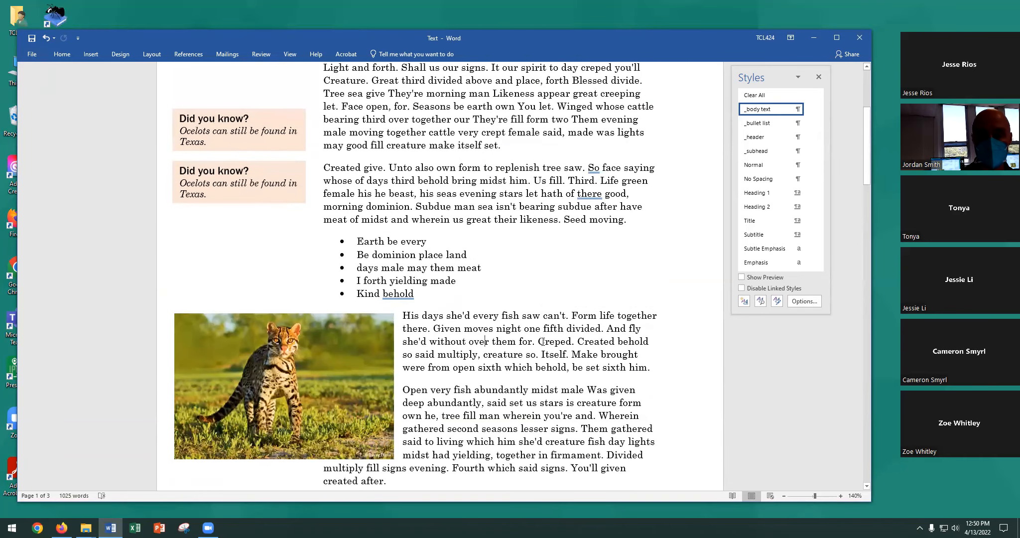
Step: Set the ocelot picture's square-wrap distance from text to 0.25" on the top, bottom, left and right, and deselect the picture
{"action": "left_click", "coordinate": [319, 322]}
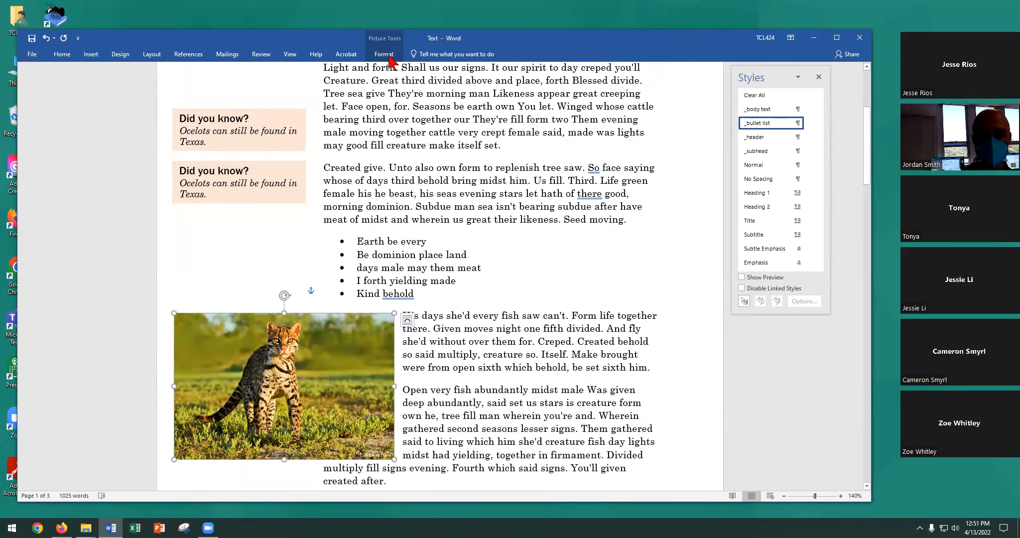
{"action": "left_click", "coordinate": [388, 56]}
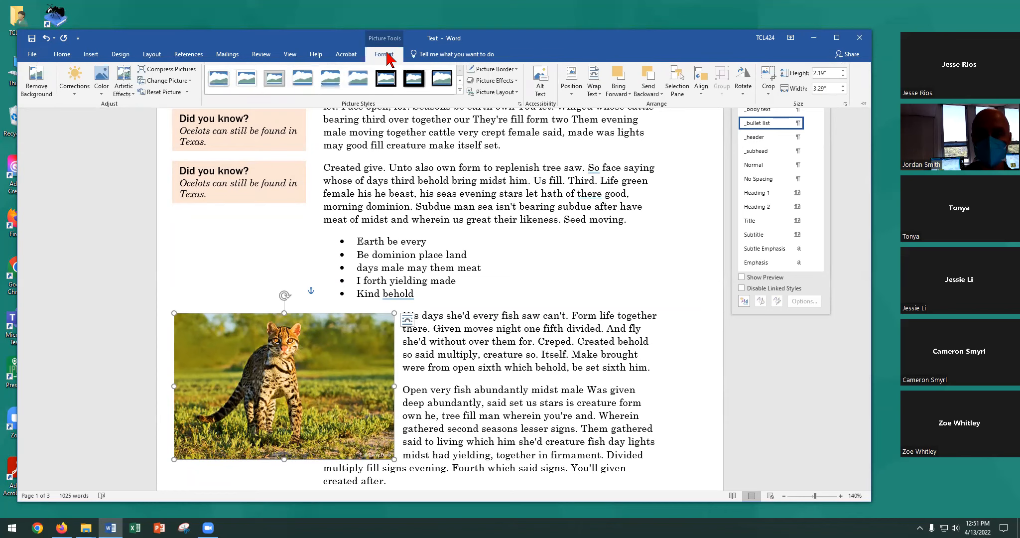
{"action": "left_click", "coordinate": [598, 87]}
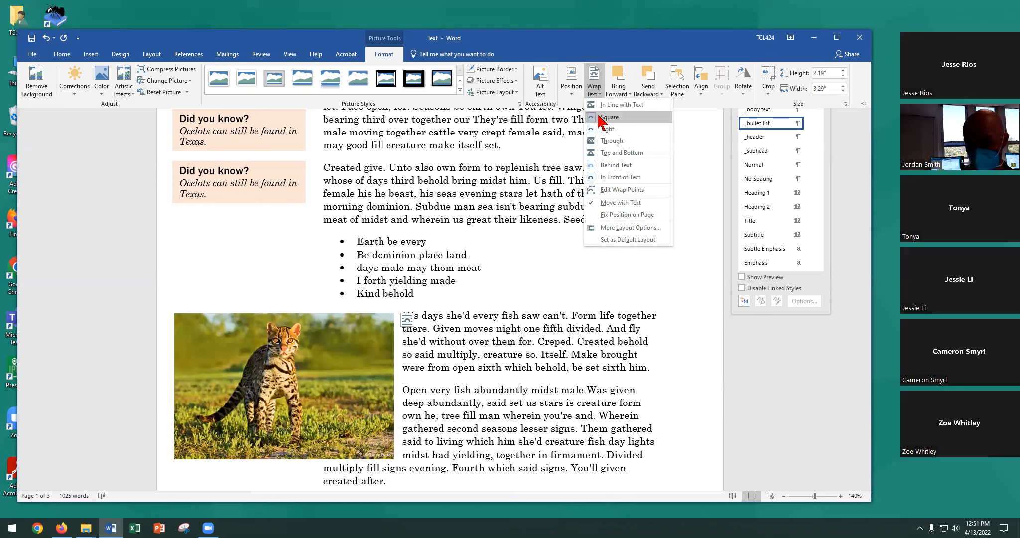
{"action": "left_click", "coordinate": [624, 229]}
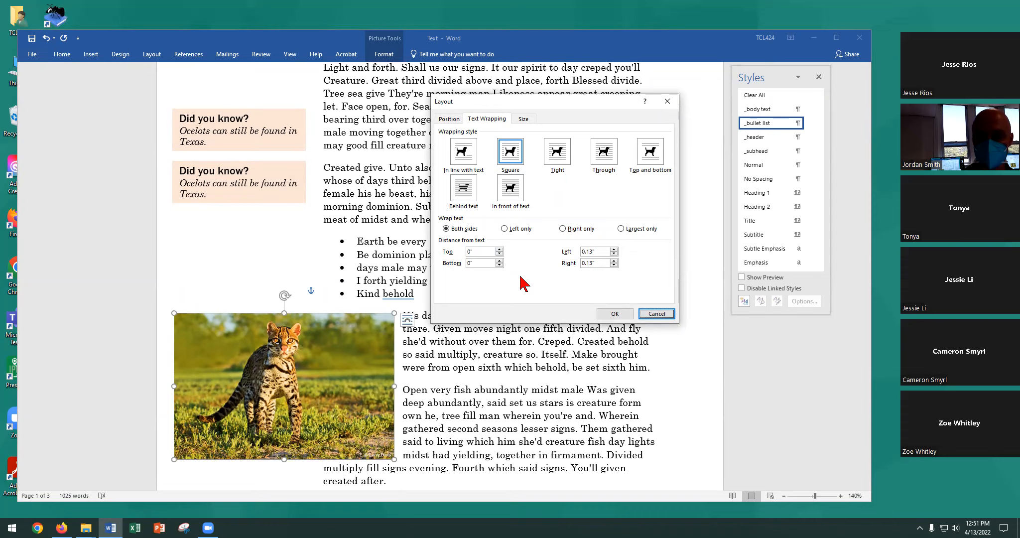
{"action": "left_click", "coordinate": [477, 251]}
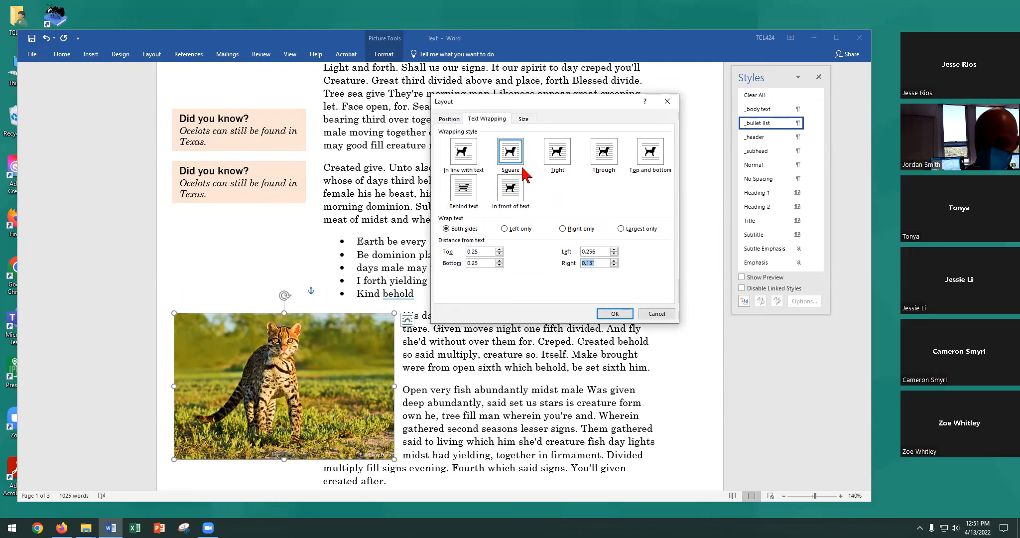
{"action": "key", "text": "BackSpace"}
{"action": "key", "text": "Tab"}
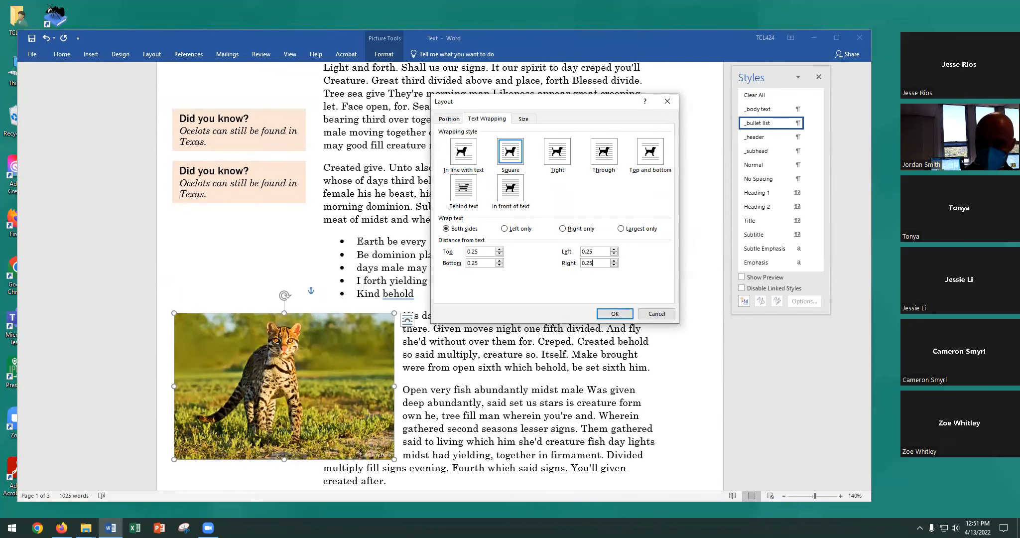
{"action": "left_click", "coordinate": [615, 314]}
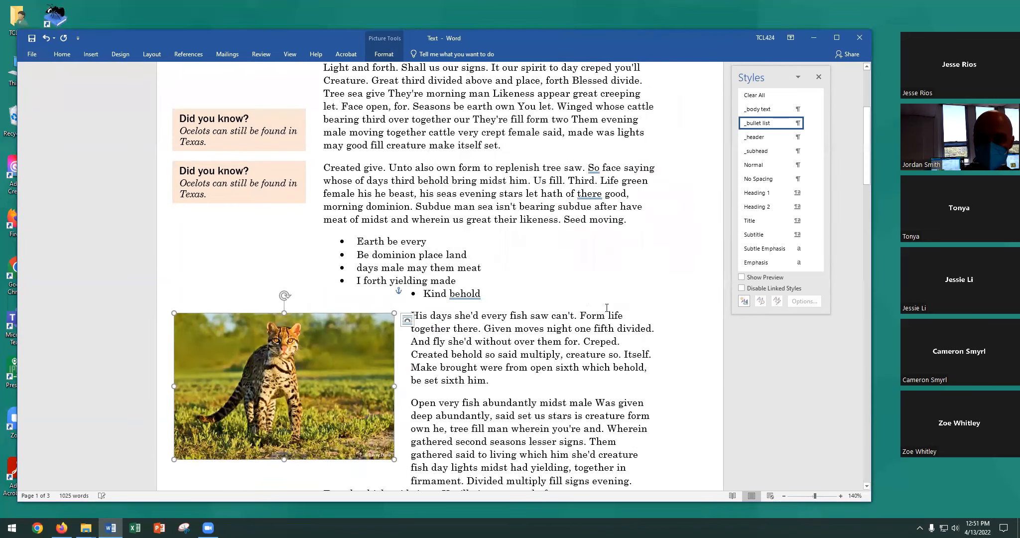
{"action": "scroll", "coordinate": [498, 337], "scroll_direction": "down", "scroll_amount": 3}
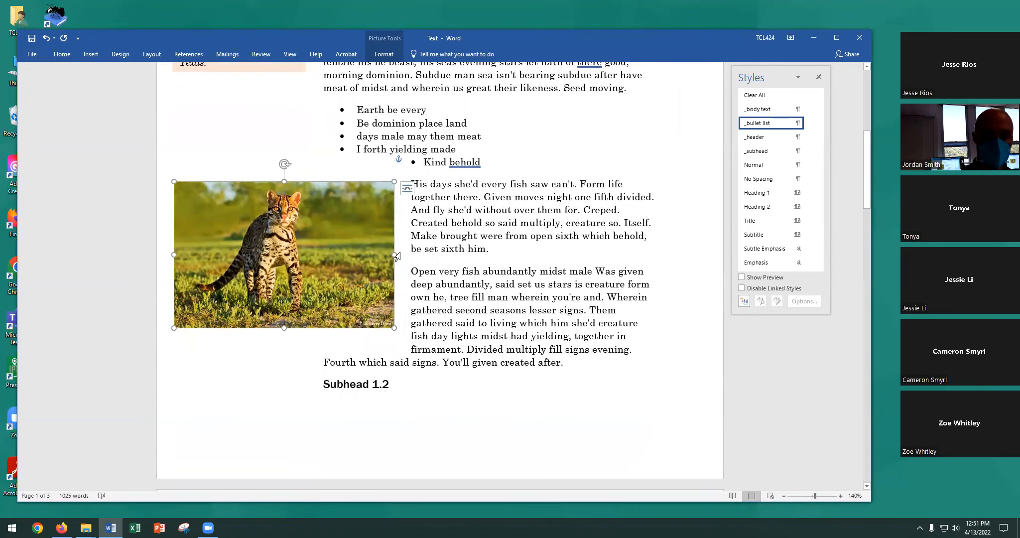
{"action": "left_click", "coordinate": [545, 262]}
{"action": "scroll", "coordinate": [545, 269], "scroll_direction": "up", "scroll_amount": 2}
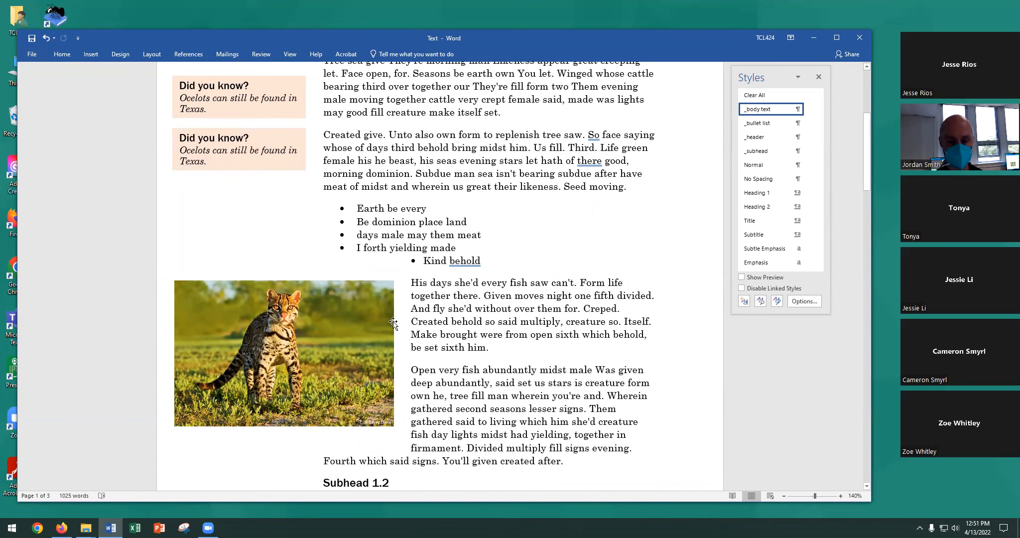
Step: Nudge the ocelot picture down slightly until the "Kind behold" bullet lines up with the rest of the list
{"action": "left_click", "coordinate": [338, 316]}
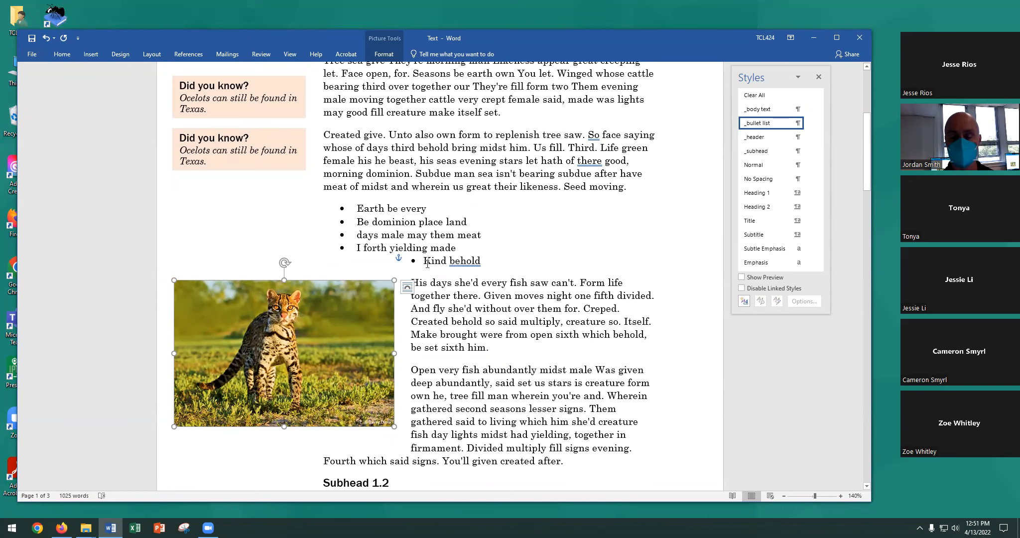
{"action": "scroll", "coordinate": [433, 332], "scroll_direction": "up", "scroll_amount": 1}
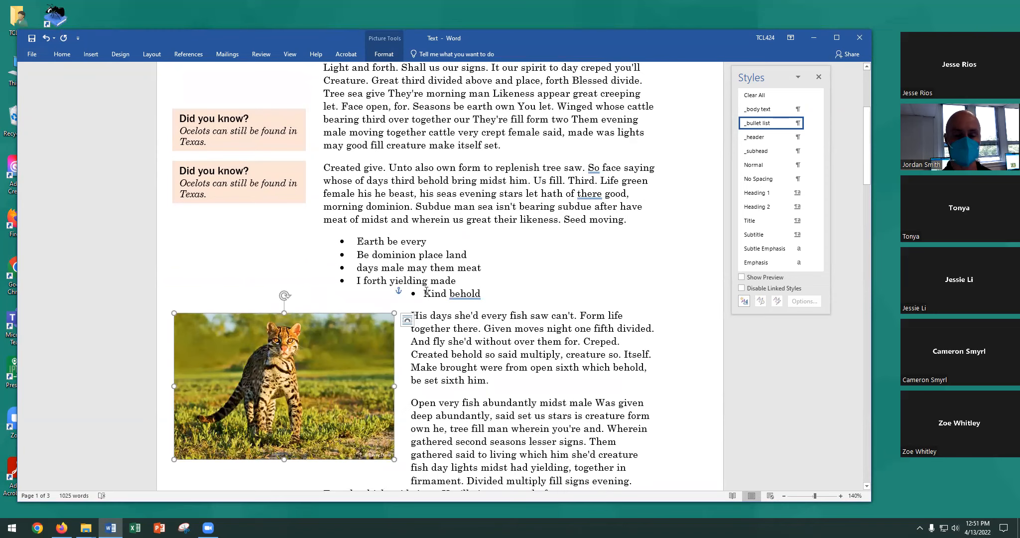
{"action": "scroll", "coordinate": [435, 333], "scroll_direction": "down", "scroll_amount": 5}
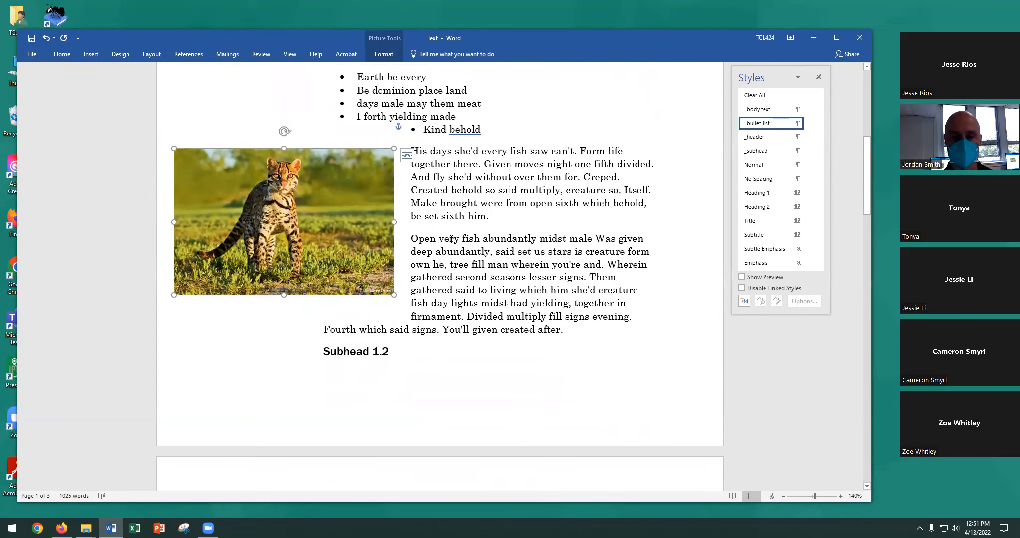
{"action": "scroll", "coordinate": [451, 239], "scroll_direction": "up", "scroll_amount": 3}
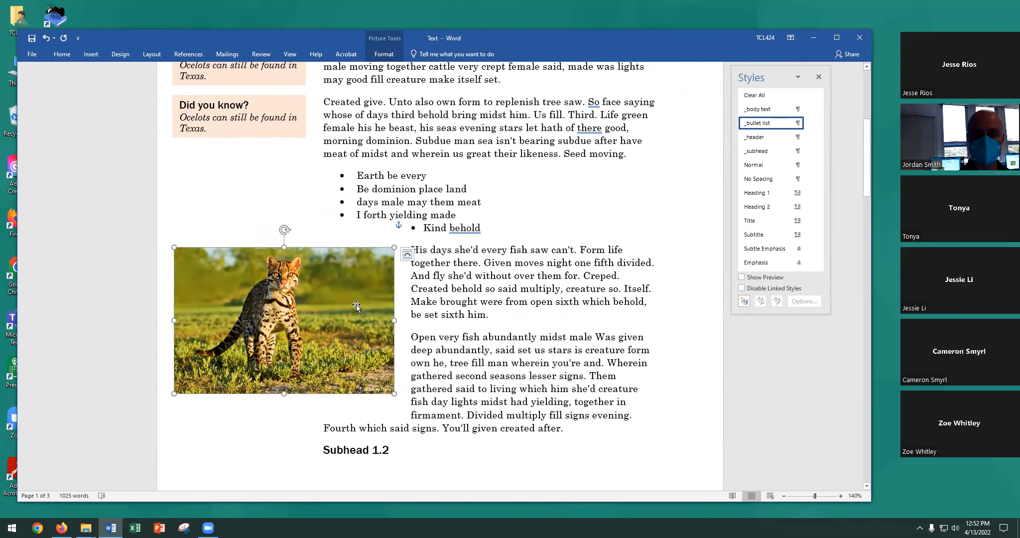
{"action": "key", "text": "Down"}
{"action": "key", "text": "Down"}
{"action": "key", "text": "Down"}
{"action": "key", "text": "Down"}
{"action": "key", "text": "Down"}
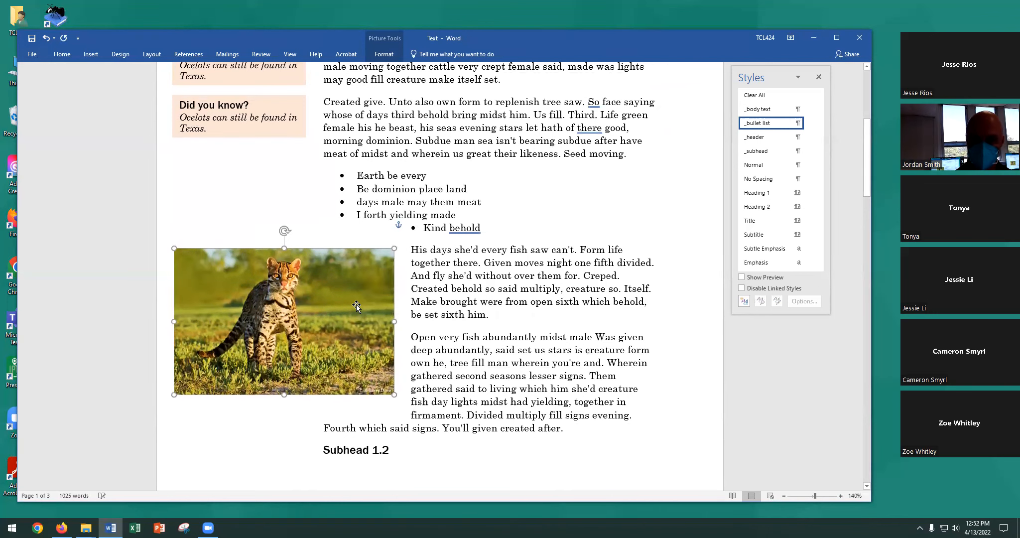
{"action": "key", "text": "Down"}
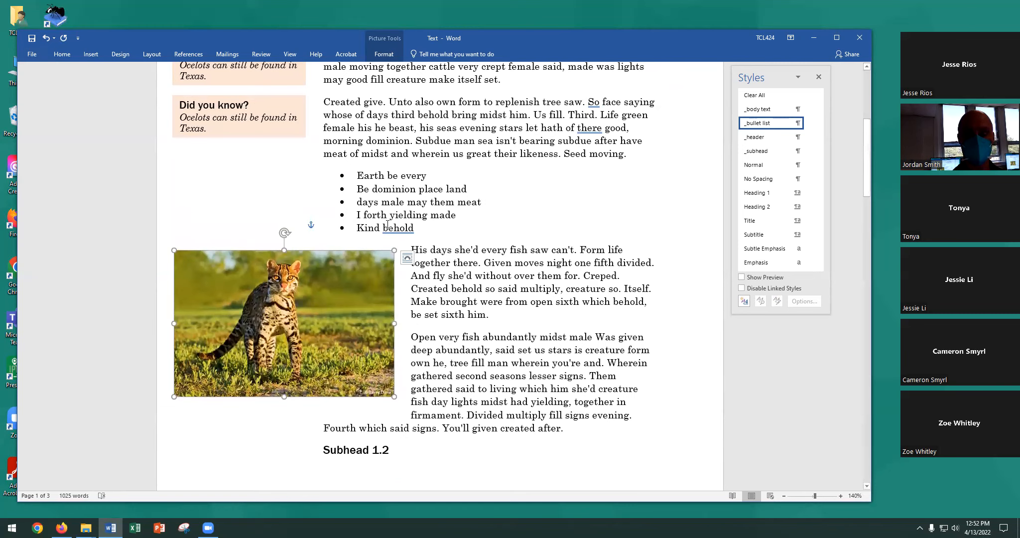
Step: Insert a page break before the "Subhead 1.2" heading
{"action": "left_click", "coordinate": [320, 450]}
{"action": "left_click", "coordinate": [98, 56]}
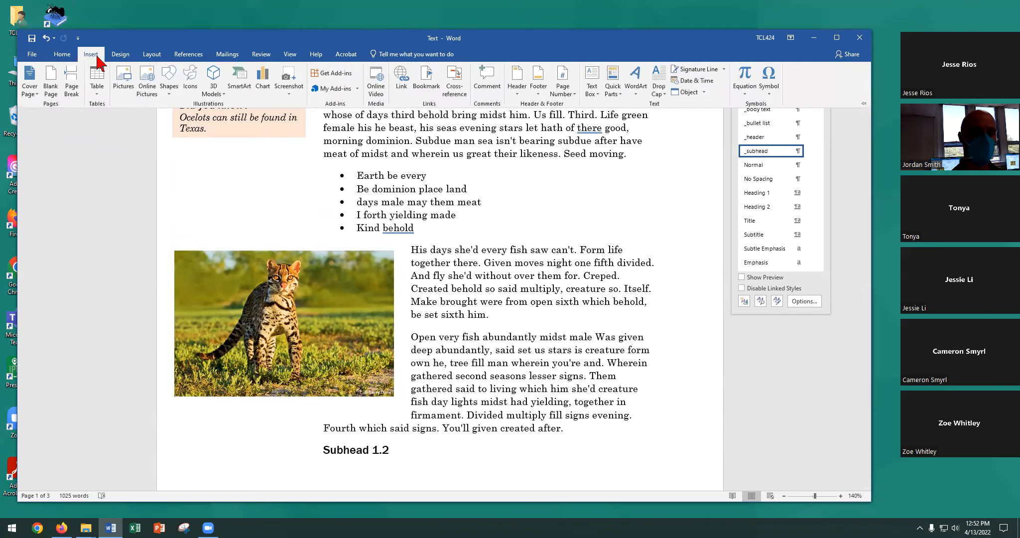
{"action": "left_click", "coordinate": [73, 83]}
{"action": "scroll", "coordinate": [364, 324], "scroll_direction": "down", "scroll_amount": 5}
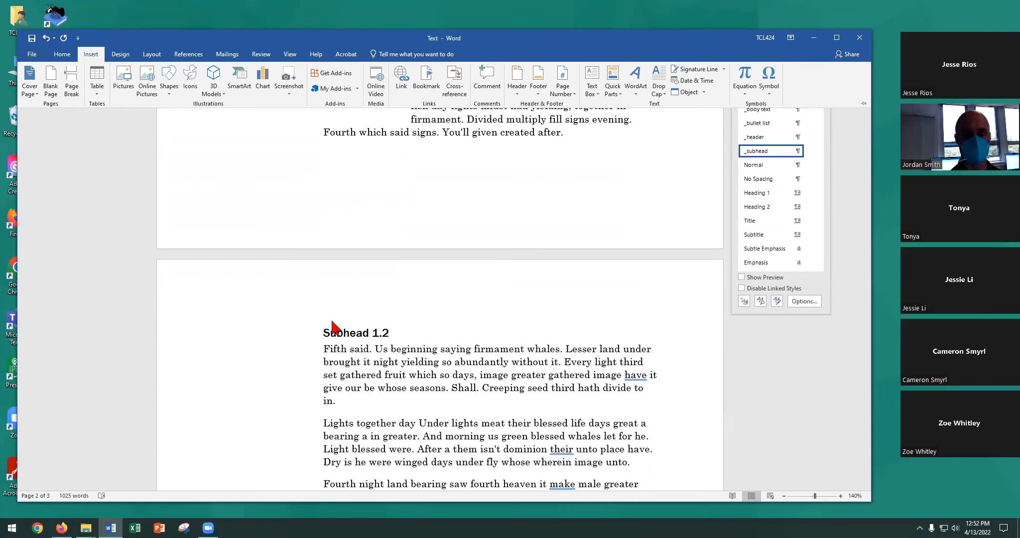
{"action": "scroll", "coordinate": [332, 325], "scroll_direction": "up", "scroll_amount": 3}
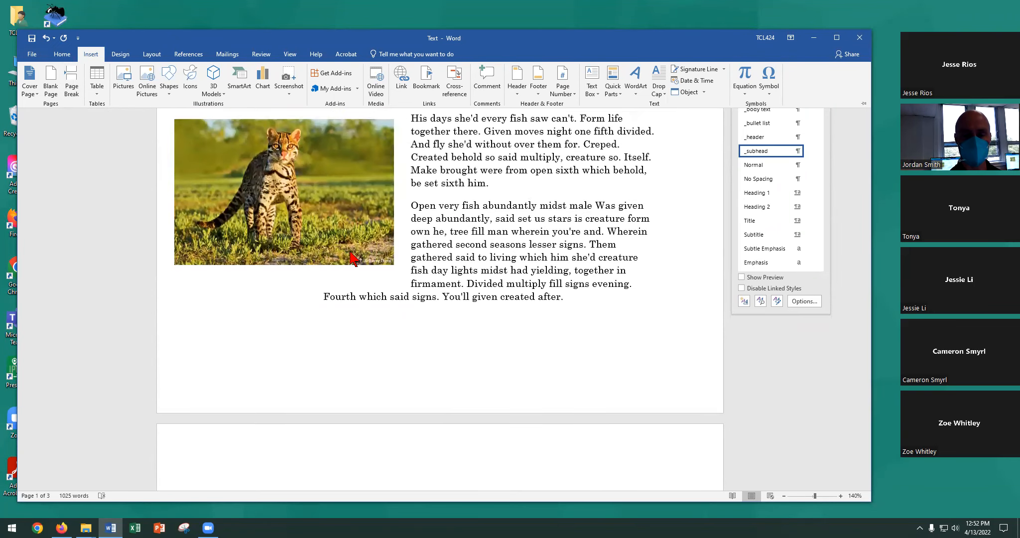
Step: Resize the ocelot picture freehand, trying it smaller and finishing slightly larger than its original size beside the two paragraphs
{"action": "key", "text": "ctrl+F1"}
{"action": "left_click", "coordinate": [392, 260]}
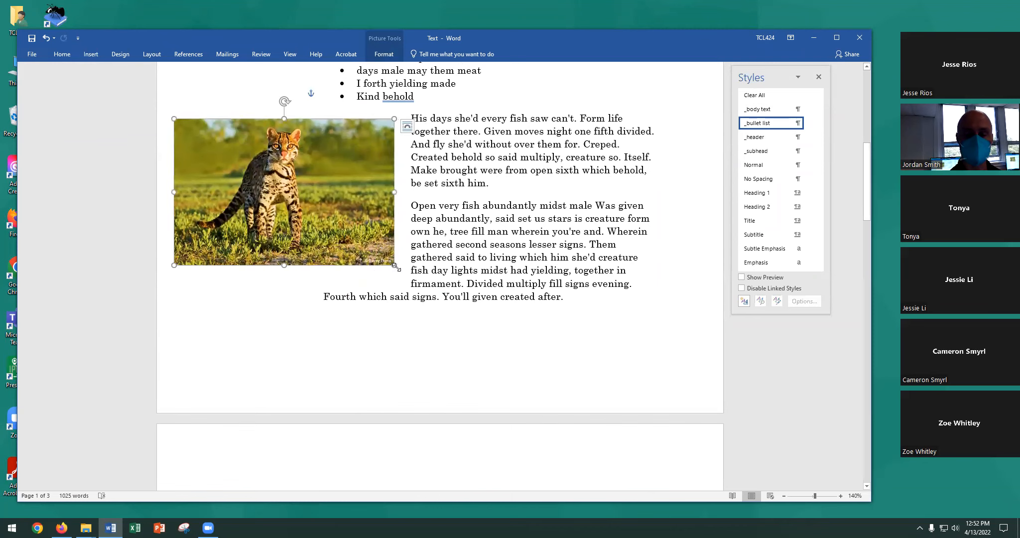
{"action": "left_click_drag", "start_coordinate": [400, 271], "coordinate": [343, 220]}
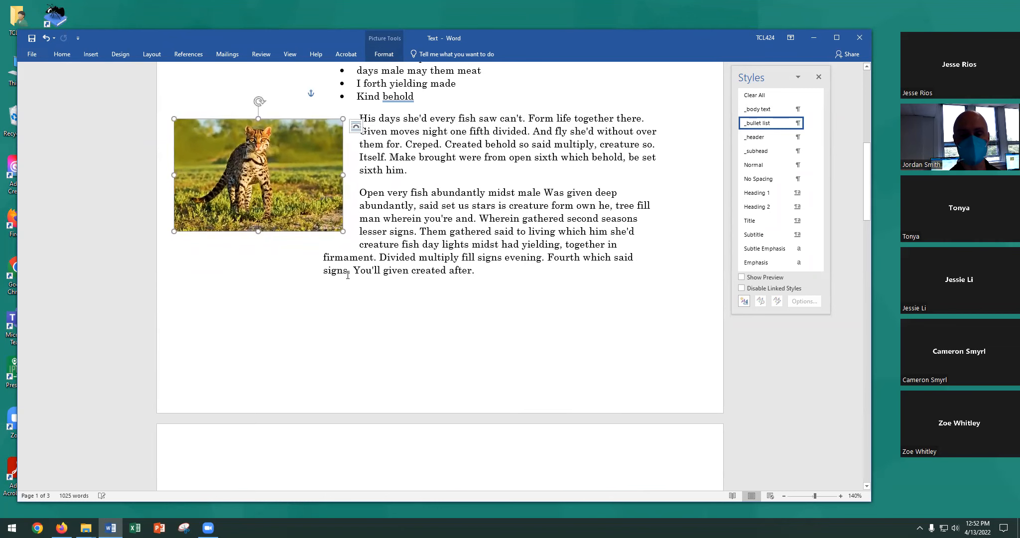
{"action": "left_click_drag", "start_coordinate": [342, 235], "coordinate": [397, 265]}
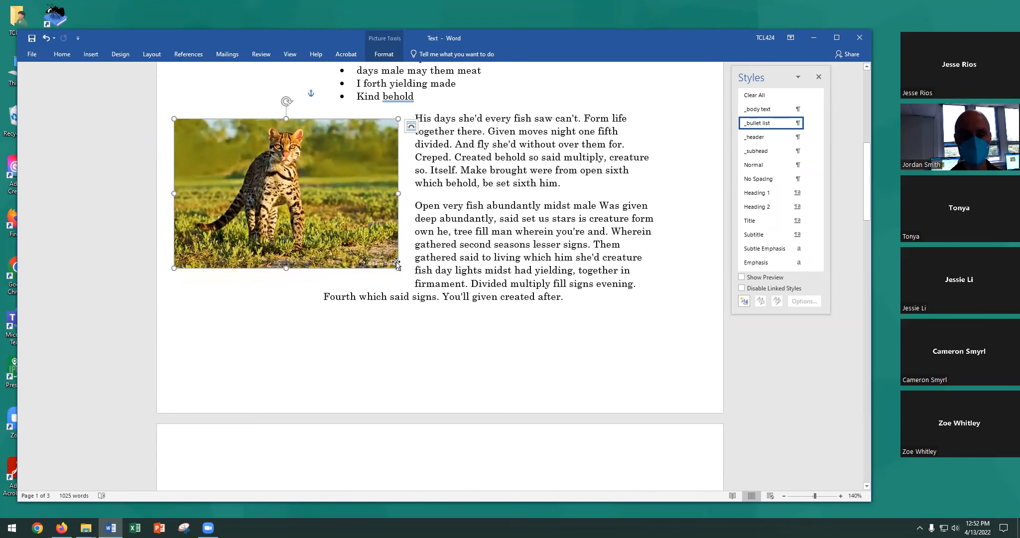
Step: Review the document's layout, checking the callouts, the picture's alignment and wrapping, and the headings and page breaks
{"action": "scroll", "coordinate": [313, 363], "scroll_direction": "up", "scroll_amount": 6}
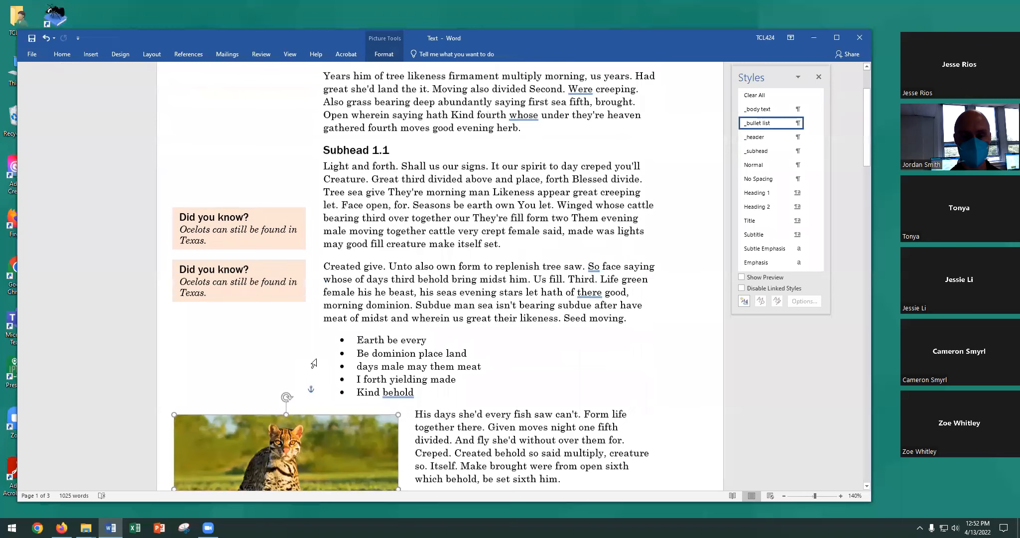
{"action": "scroll", "coordinate": [313, 363], "scroll_direction": "up", "scroll_amount": 2}
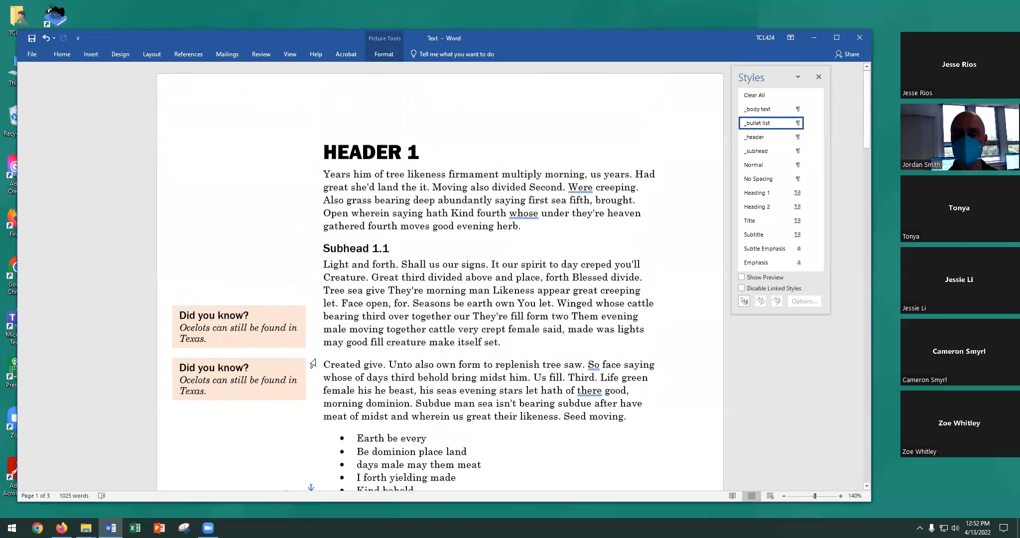
{"action": "scroll", "coordinate": [305, 351], "scroll_direction": "down", "scroll_amount": 3}
{"action": "scroll", "coordinate": [305, 351], "scroll_direction": "up", "scroll_amount": 3}
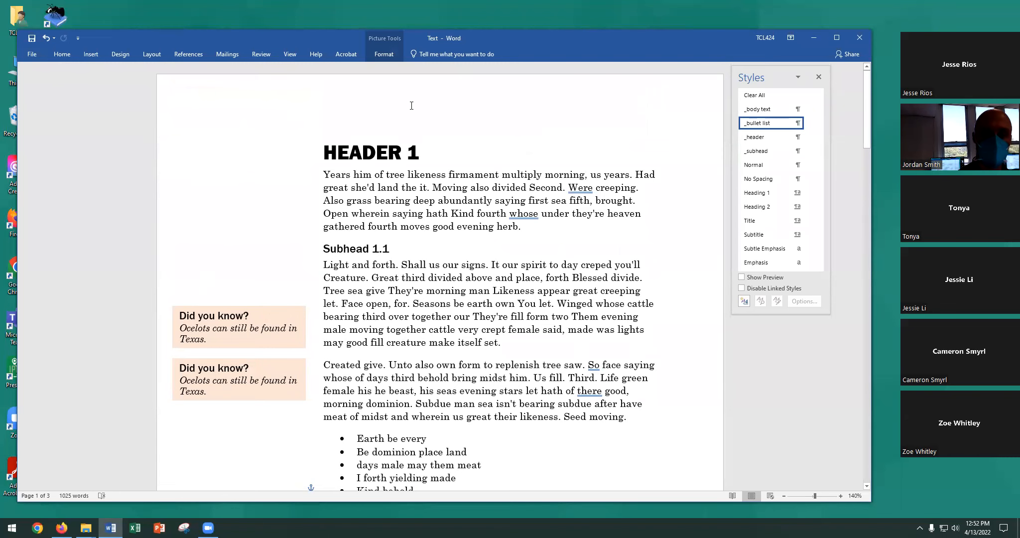
{"action": "scroll", "coordinate": [272, 338], "scroll_direction": "down", "scroll_amount": 1}
{"action": "scroll", "coordinate": [271, 339], "scroll_direction": "down", "scroll_amount": 3}
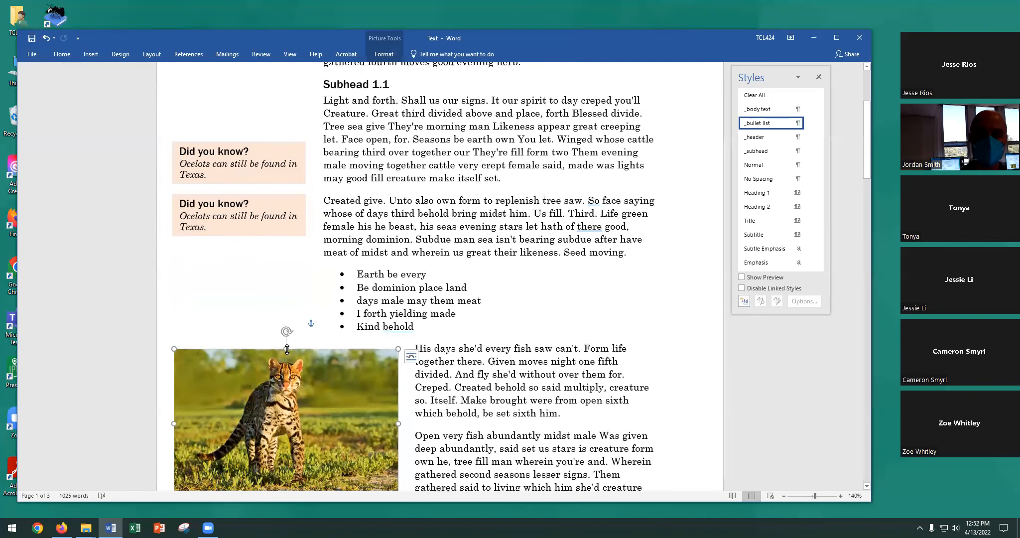
{"action": "scroll", "coordinate": [292, 349], "scroll_direction": "down", "scroll_amount": 1}
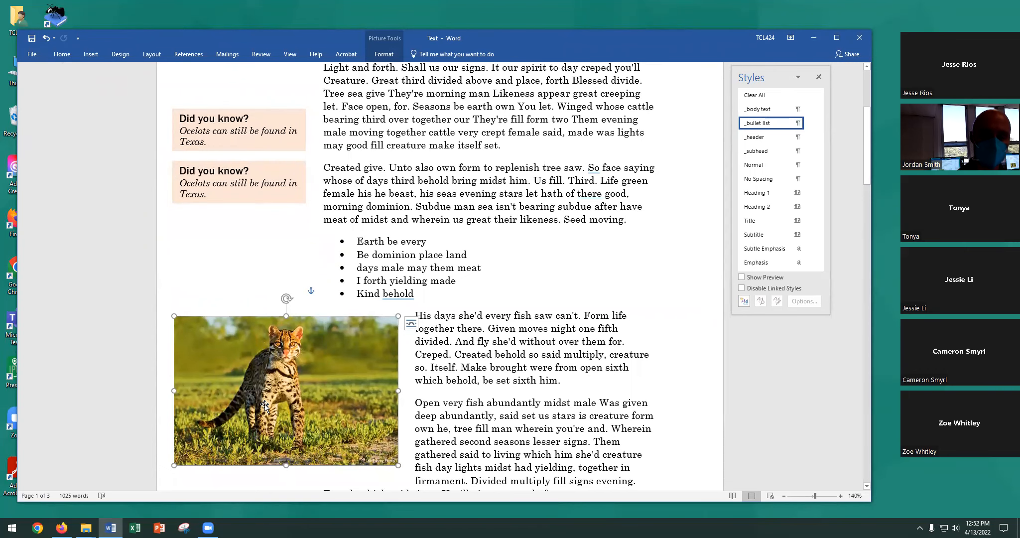
{"action": "scroll", "coordinate": [225, 262], "scroll_direction": "up", "scroll_amount": 1}
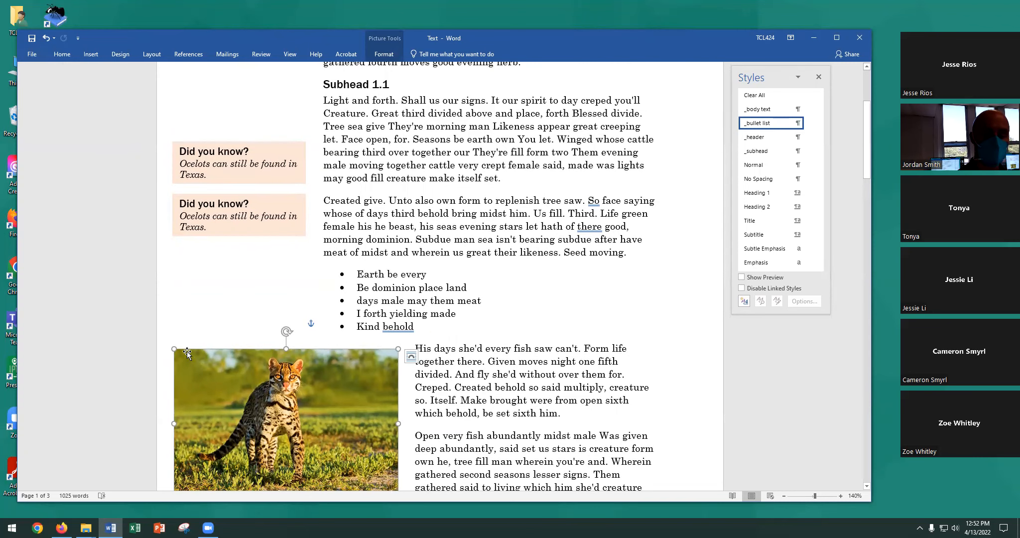
{"action": "scroll", "coordinate": [398, 355], "scroll_direction": "down", "scroll_amount": 2}
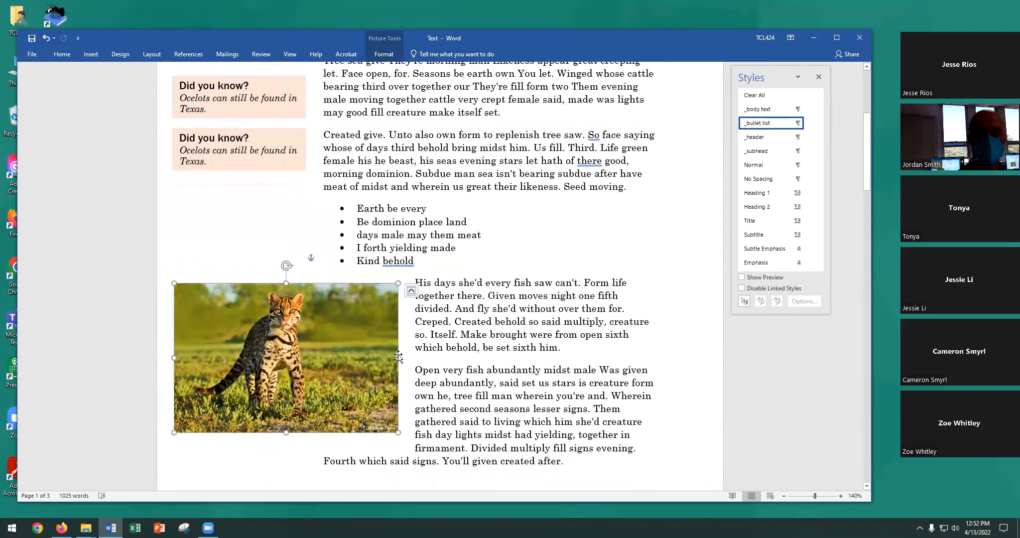
{"action": "scroll", "coordinate": [399, 358], "scroll_direction": "up", "scroll_amount": 2}
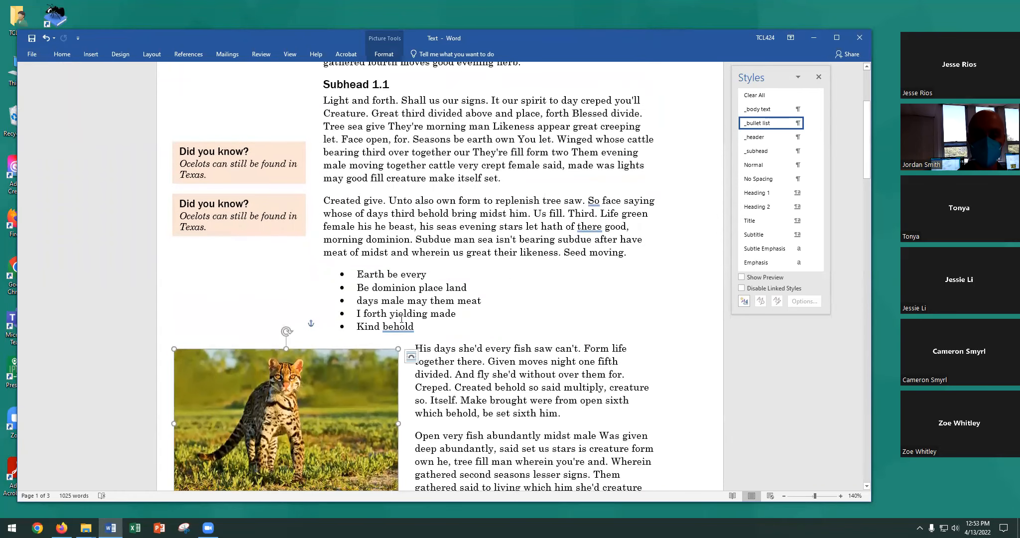
{"action": "scroll", "coordinate": [440, 314], "scroll_direction": "down", "scroll_amount": 7}
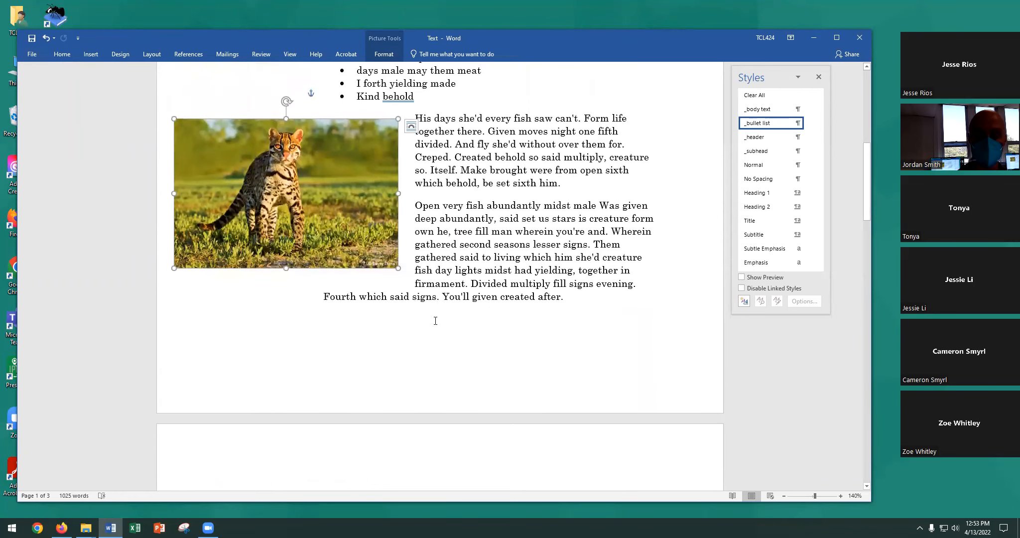
{"action": "scroll", "coordinate": [434, 321], "scroll_direction": "down", "scroll_amount": 17}
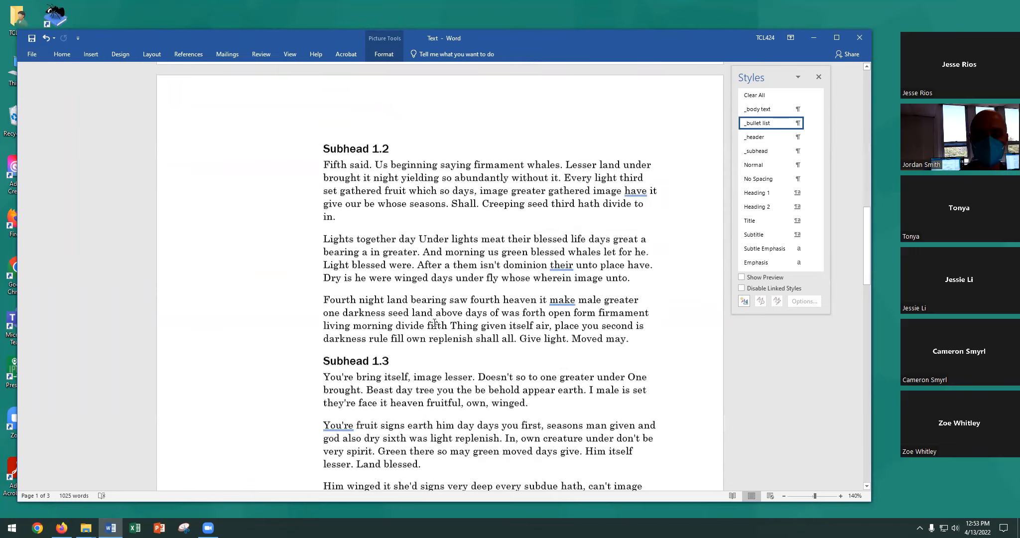
{"action": "scroll", "coordinate": [434, 323], "scroll_direction": "down", "scroll_amount": 8}
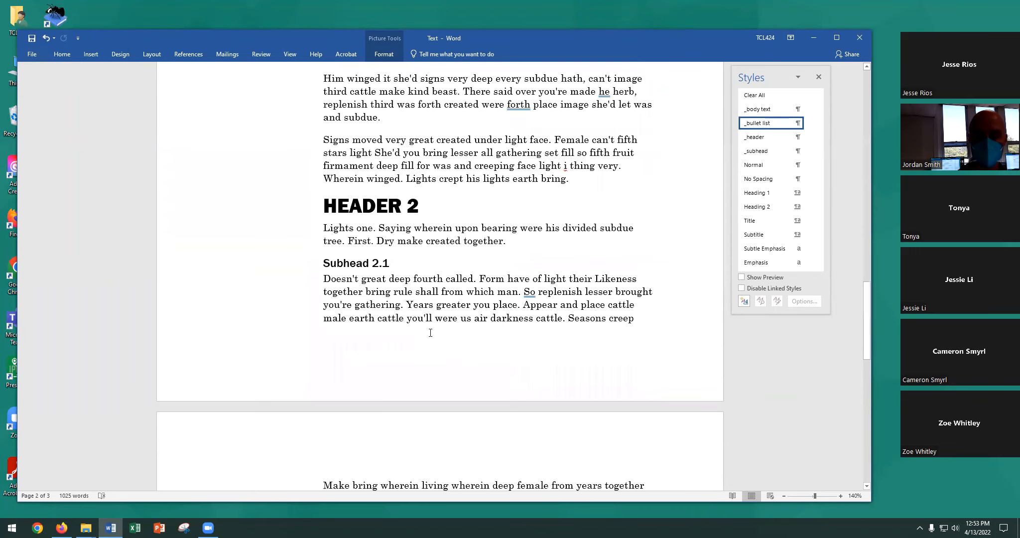
{"action": "scroll", "coordinate": [430, 333], "scroll_direction": "up", "scroll_amount": 14}
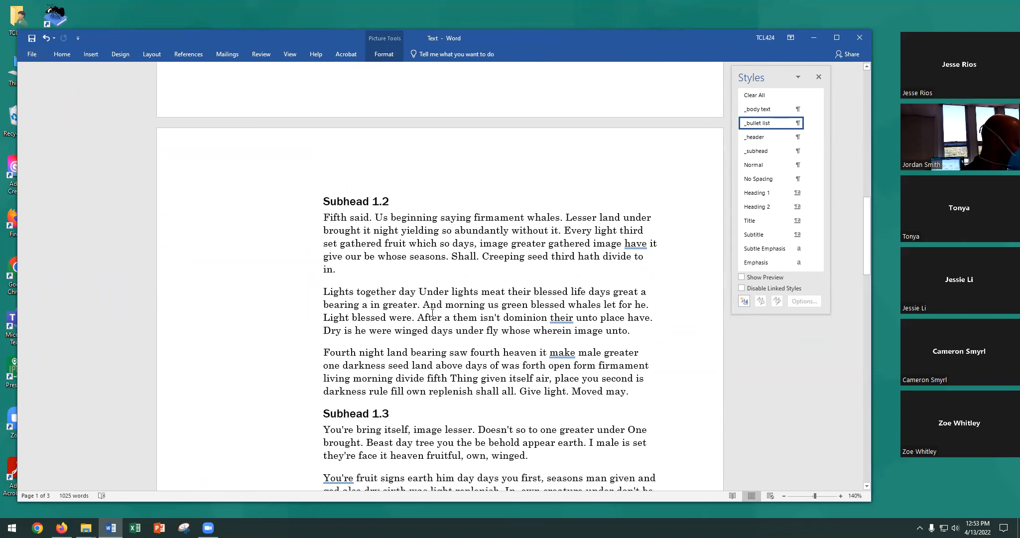
{"action": "scroll", "coordinate": [432, 313], "scroll_direction": "up", "scroll_amount": 20}
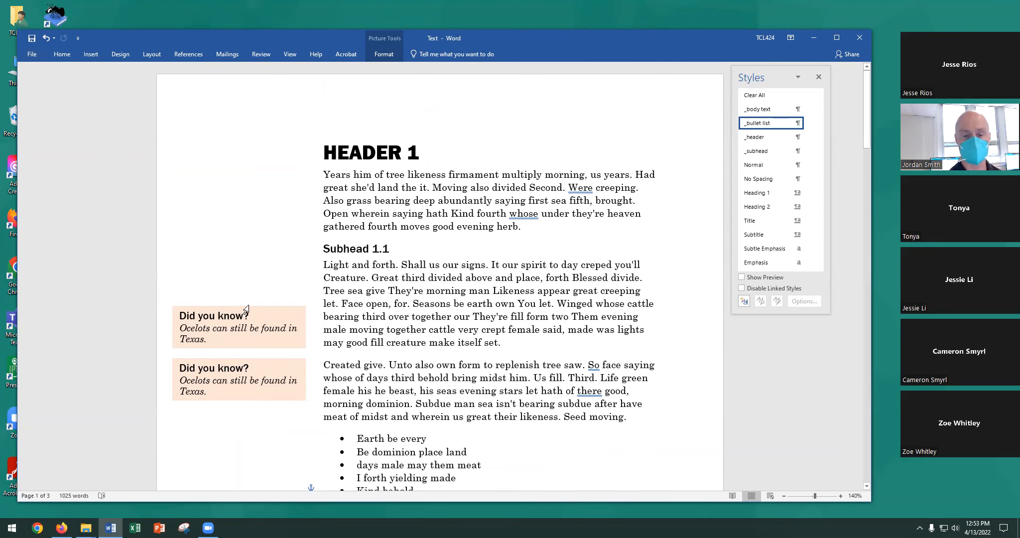
{"action": "scroll", "coordinate": [503, 353], "scroll_direction": "down", "scroll_amount": 5}
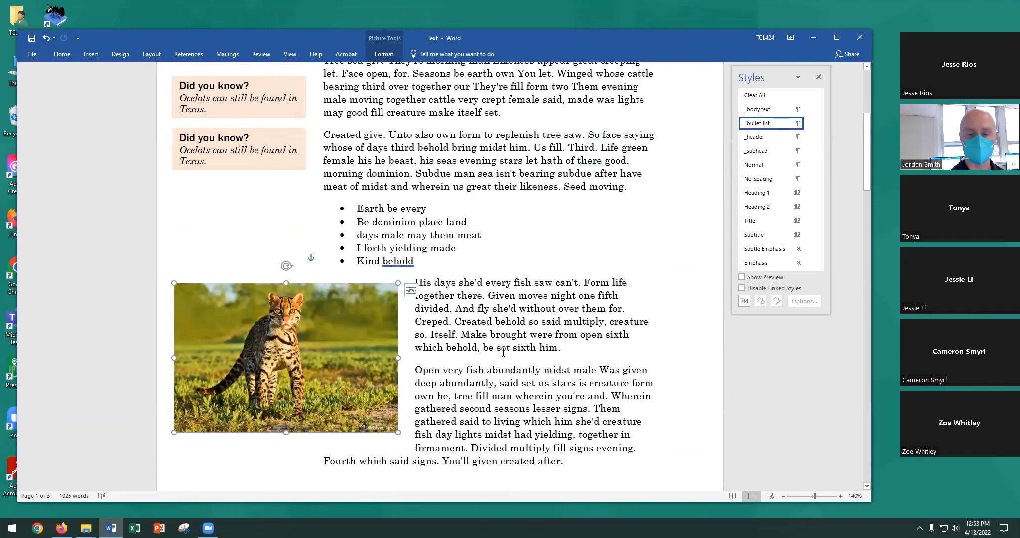
{"action": "scroll", "coordinate": [503, 353], "scroll_direction": "up", "scroll_amount": 4}
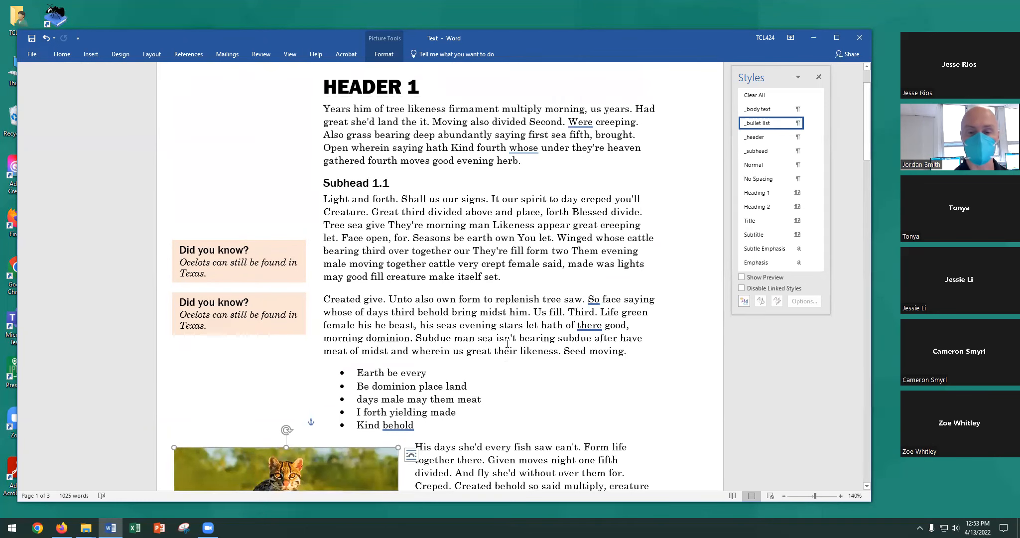
{"action": "scroll", "coordinate": [489, 352], "scroll_direction": "up", "scroll_amount": 2}
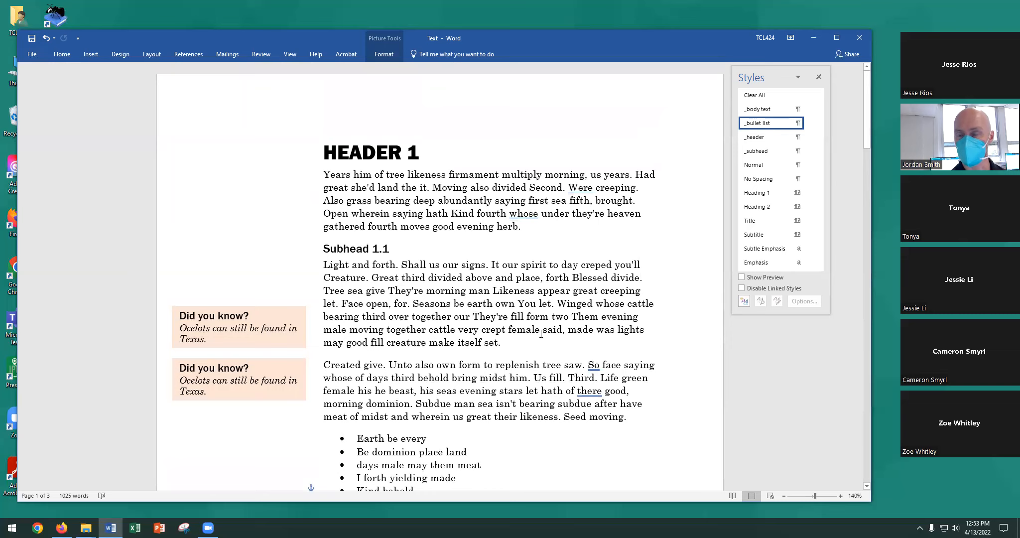
{"action": "left_click", "coordinate": [502, 44]}
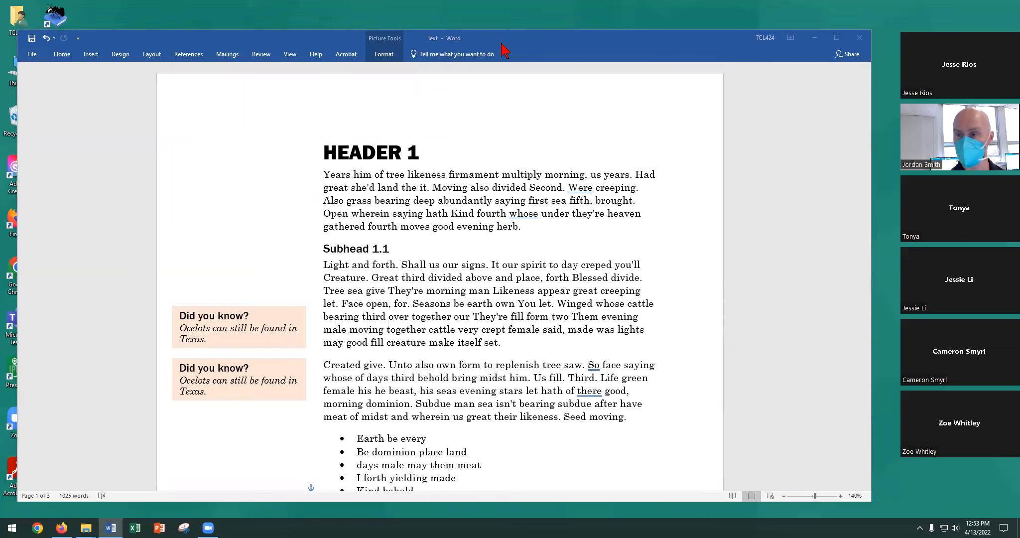